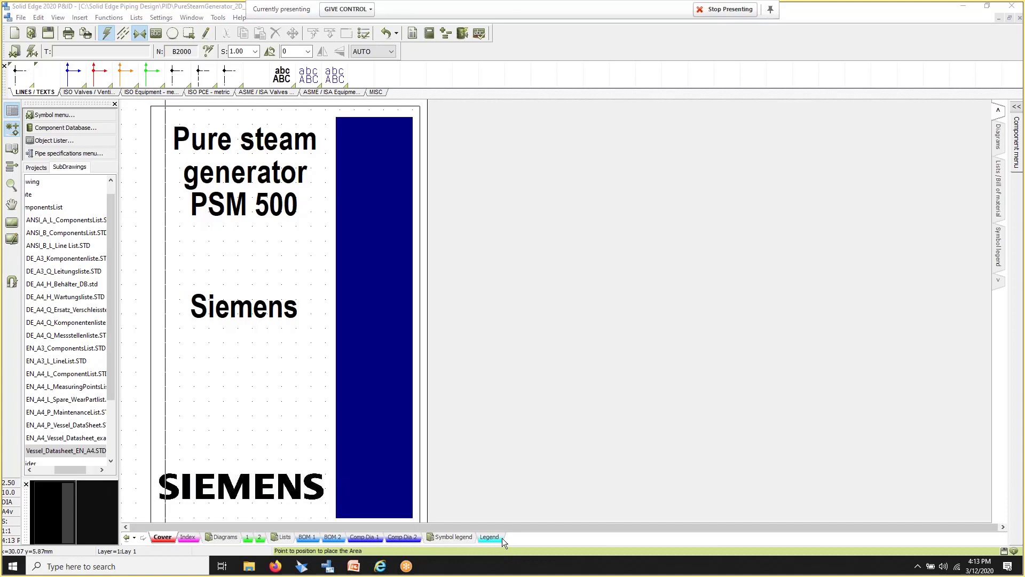
Step: Page through the Cover, Index, Diagrams divider, Lists divider and diagram page 1 of the pure steam generator project
{"action": "left_click", "coordinate": [188, 536]}
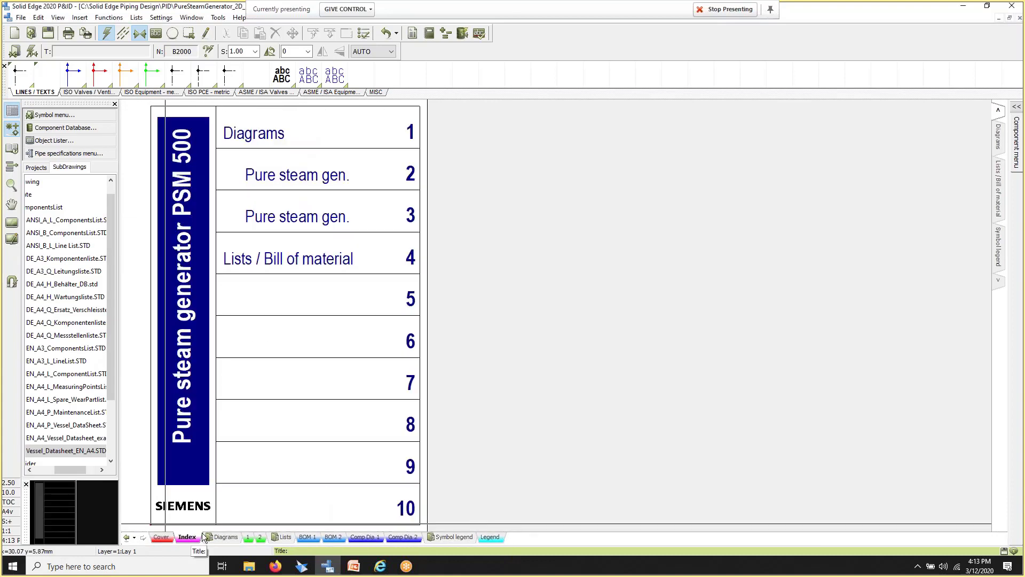
{"action": "left_click", "coordinate": [161, 536]}
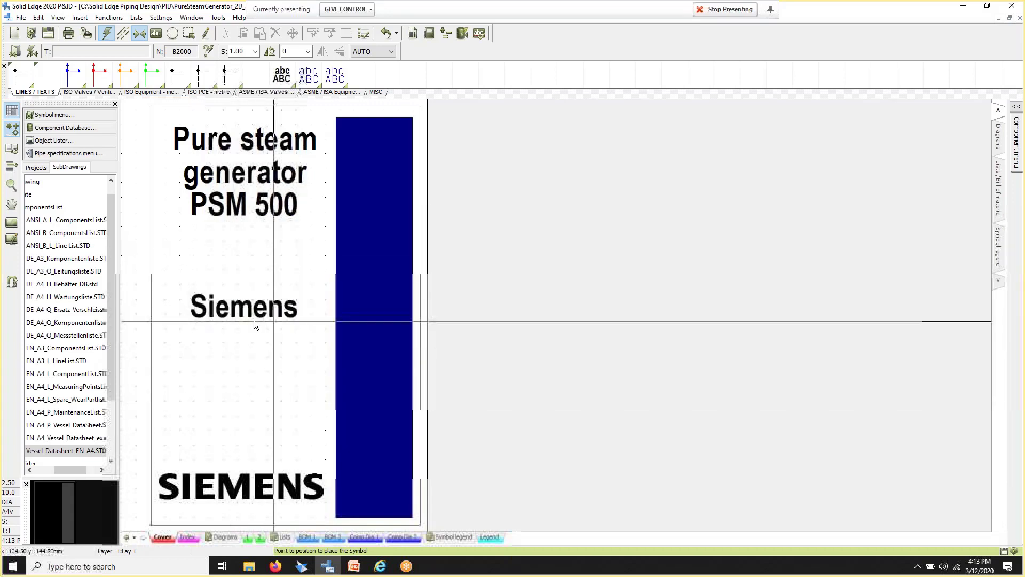
{"action": "left_click", "coordinate": [187, 537]}
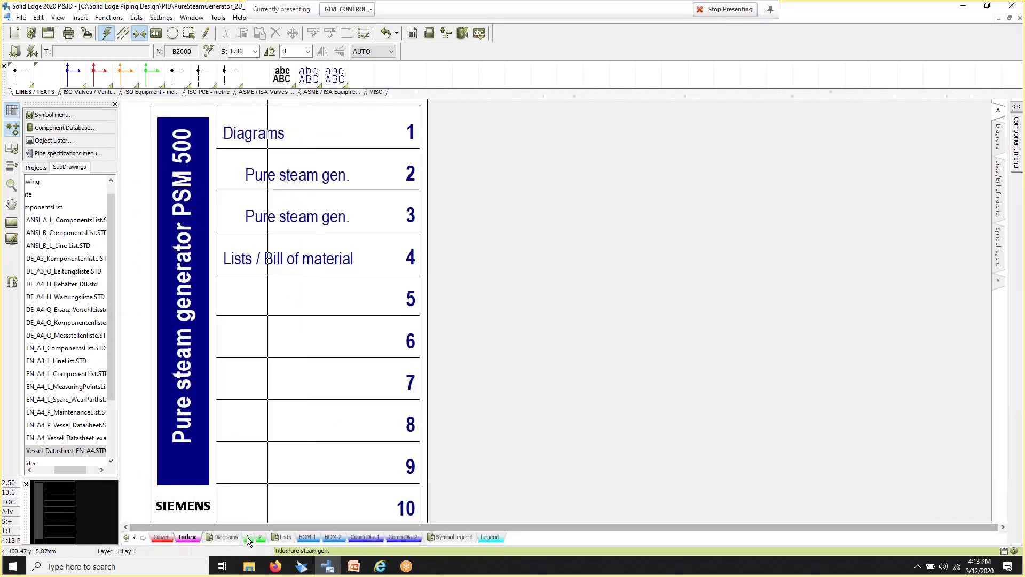
{"action": "left_click", "coordinate": [233, 538]}
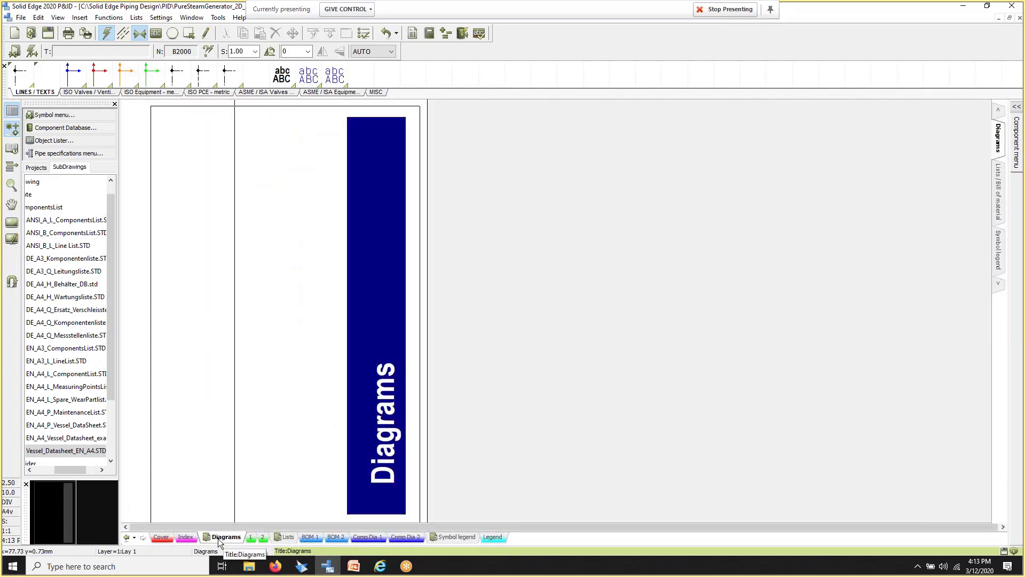
{"action": "left_click", "coordinate": [288, 537]}
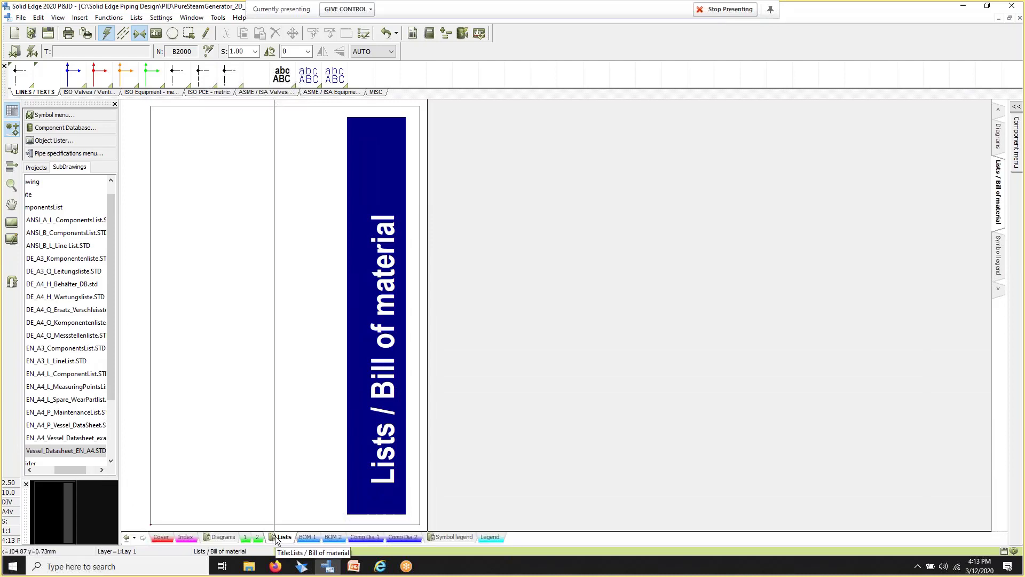
{"action": "left_click", "coordinate": [226, 540]}
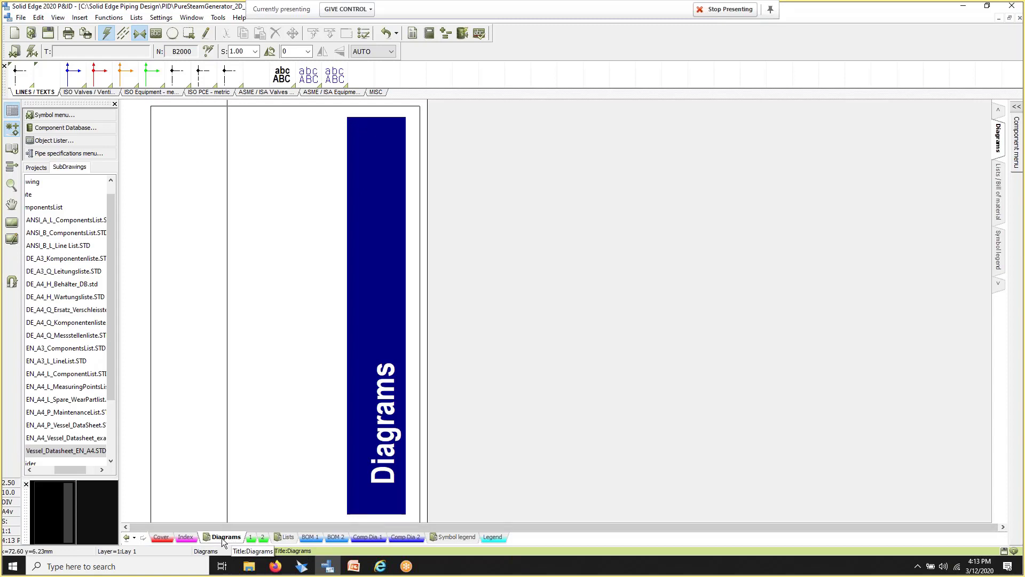
{"action": "left_click", "coordinate": [250, 536]}
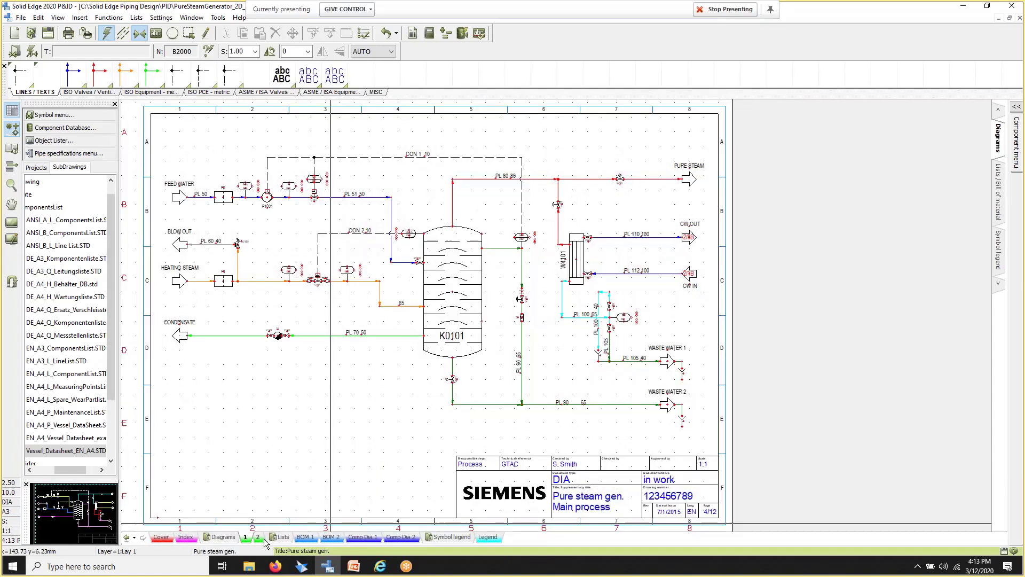
Step: Collapse and re-expand the Diagrams and Lists page groups
{"action": "left_click", "coordinate": [219, 537]}
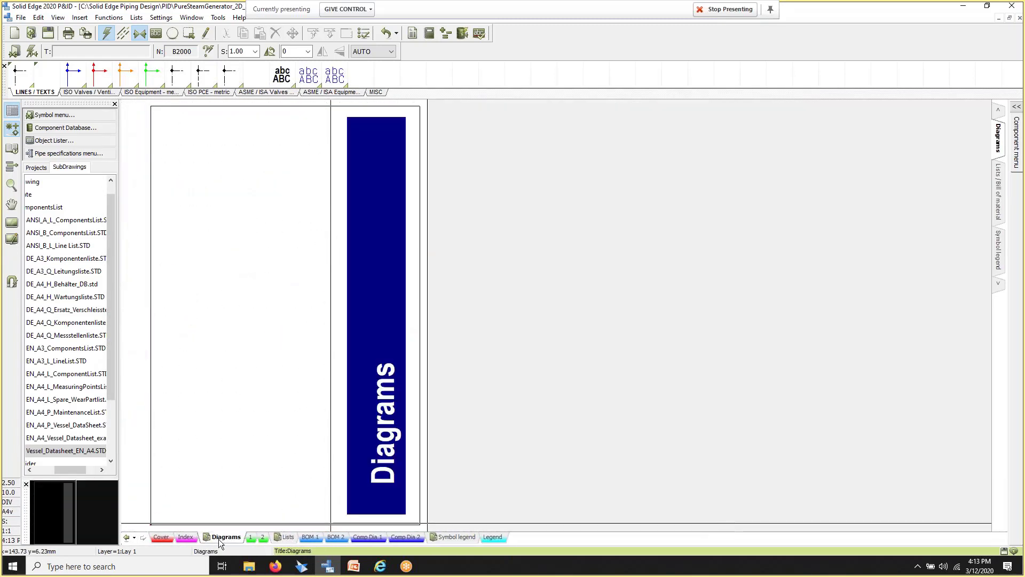
{"action": "left_click", "coordinate": [206, 538]}
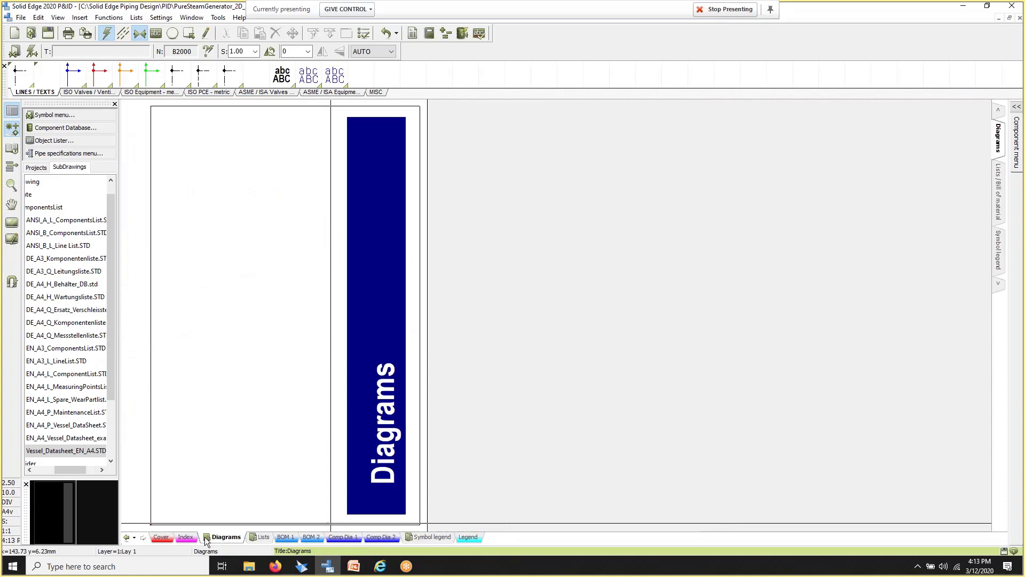
{"action": "left_click", "coordinate": [255, 539]}
{"action": "left_click", "coordinate": [251, 537]}
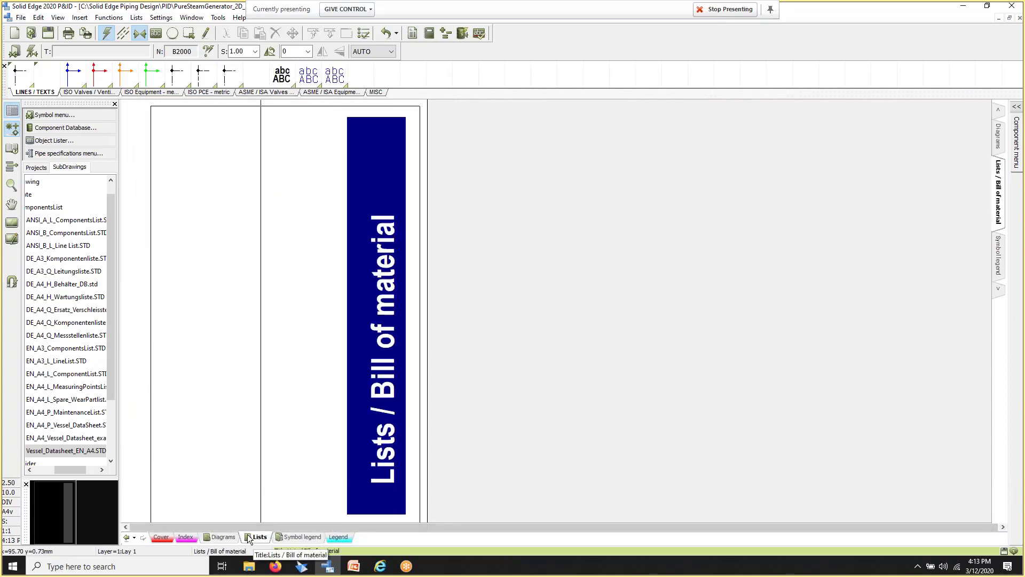
{"action": "left_click", "coordinate": [248, 538]}
{"action": "left_click", "coordinate": [219, 537]}
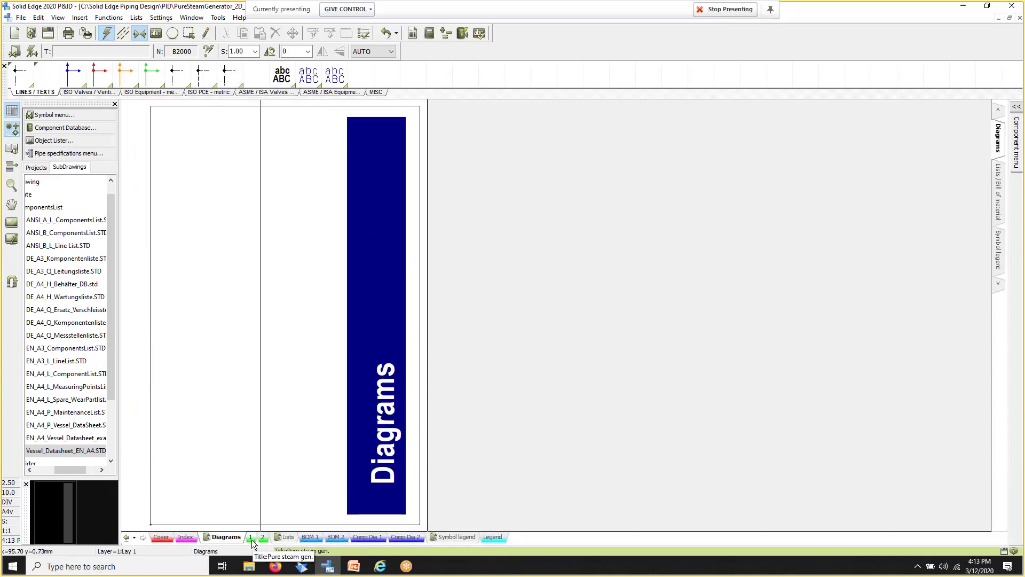
Step: Open diagram page 1 and examine the article data of line PL 80 leading to the PURE STEAM outlet
{"action": "double_click", "coordinate": [250, 537]}
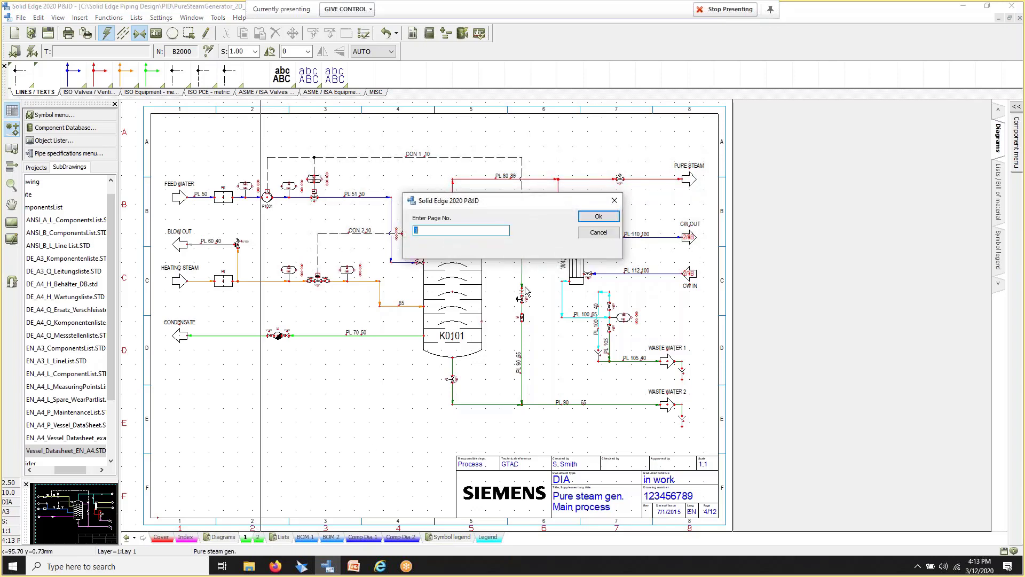
{"action": "left_click", "coordinate": [599, 233]}
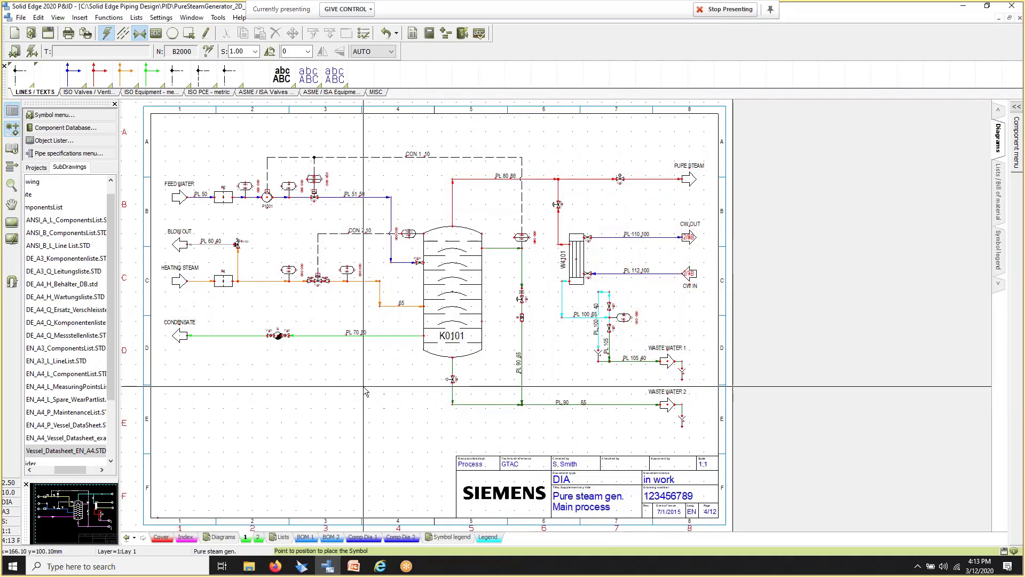
{"action": "scroll", "coordinate": [422, 262], "scroll_direction": "up", "scroll_amount": 1}
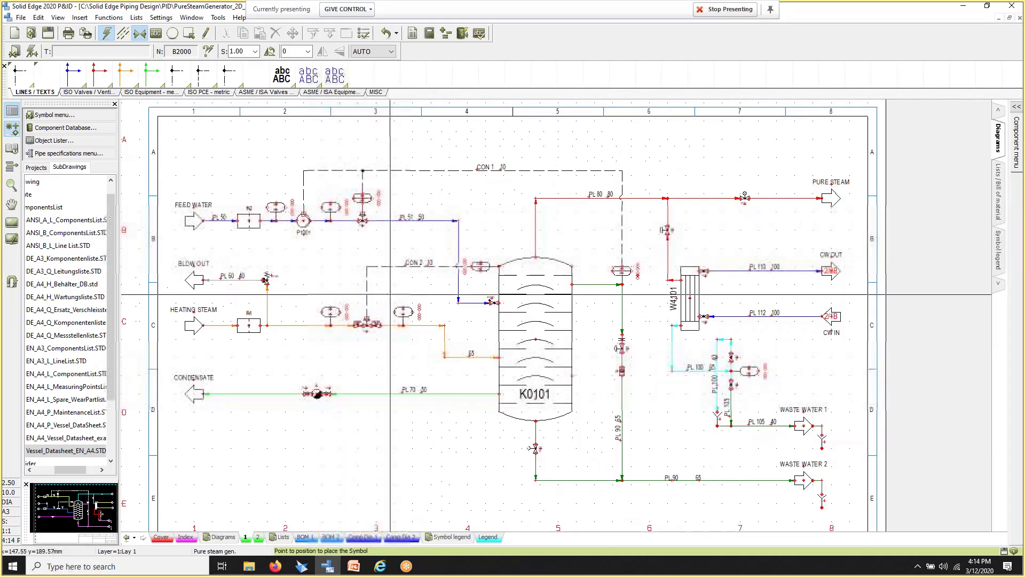
{"action": "middle_click_drag", "start_coordinate": [452, 322], "coordinate": [475, 298]}
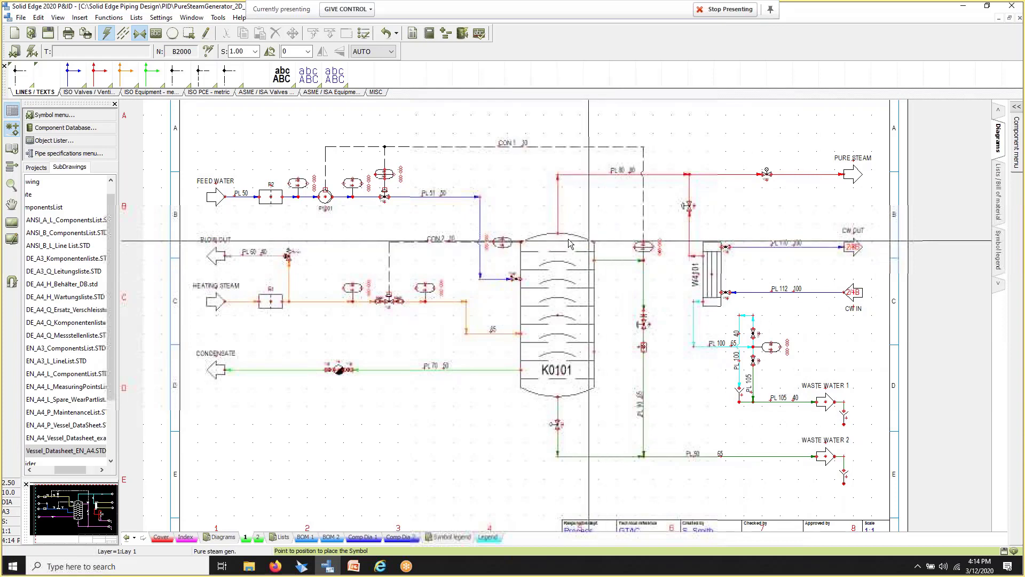
{"action": "mouse_move", "coordinate": [559, 215]}
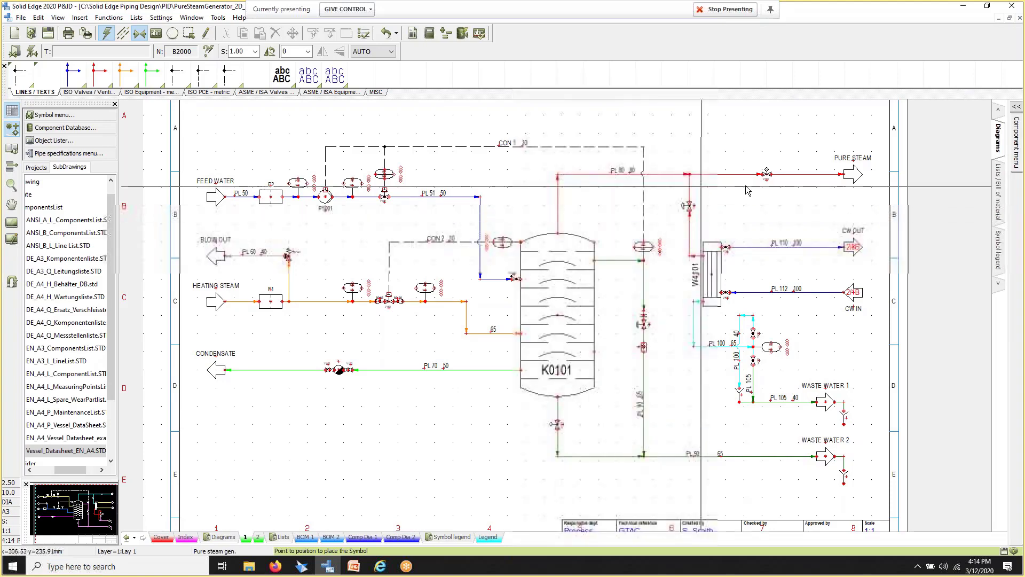
{"action": "mouse_move", "coordinate": [799, 177]}
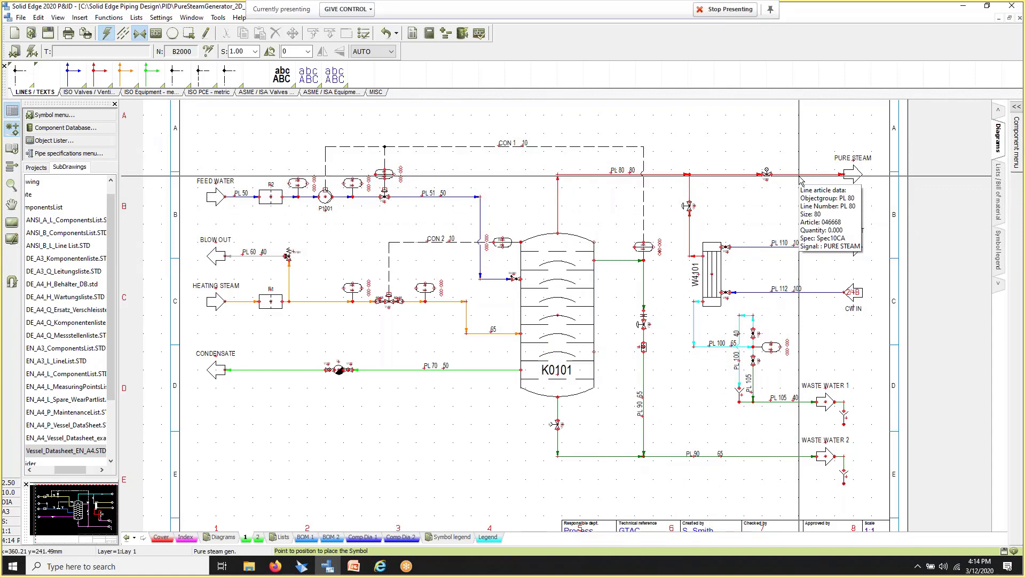
Step: Examine heat exchanger W4101 and its cooling water and waste water connections up close
{"action": "scroll", "coordinate": [557, 316], "scroll_direction": "up", "scroll_amount": 1}
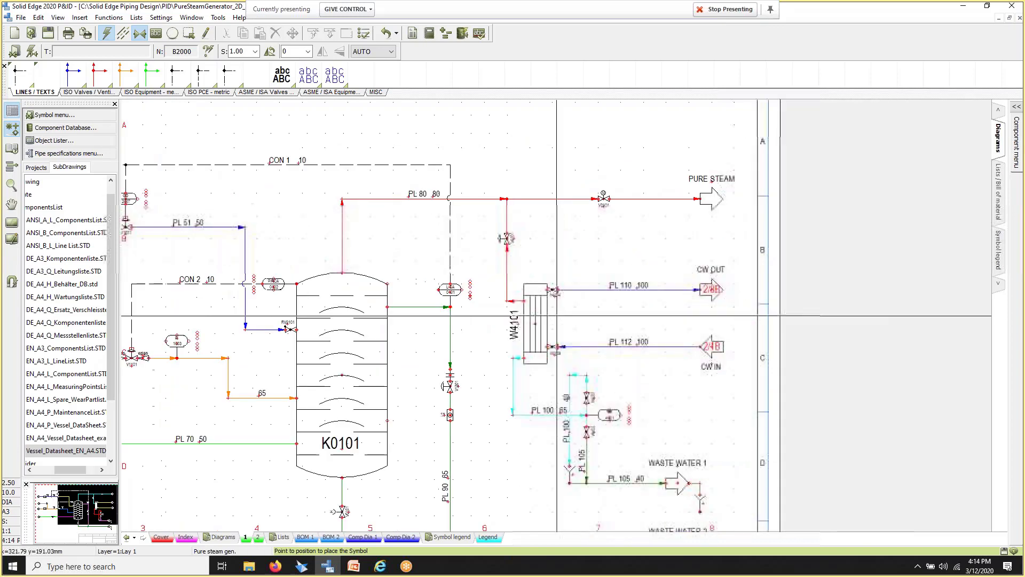
{"action": "scroll", "coordinate": [557, 315], "scroll_direction": "up", "scroll_amount": 1}
{"action": "mouse_move", "coordinate": [606, 271]}
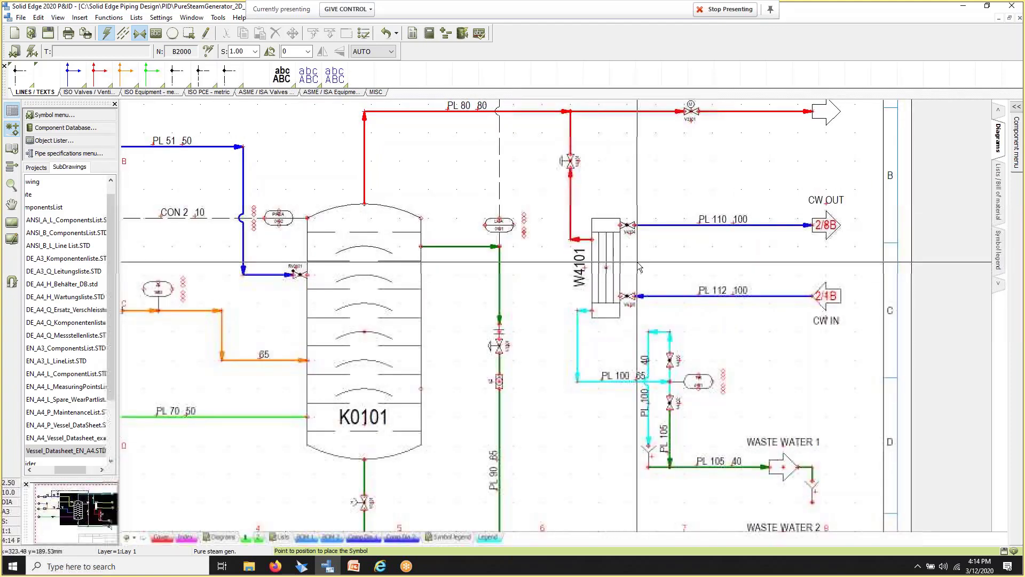
{"action": "mouse_move", "coordinate": [641, 271]}
{"action": "middle_mouse_down"}
{"action": "mouse_move", "coordinate": [601, 265]}
{"action": "mouse_move", "coordinate": [644, 256]}
{"action": "mouse_move", "coordinate": [634, 298]}
{"action": "middle_mouse_up"}
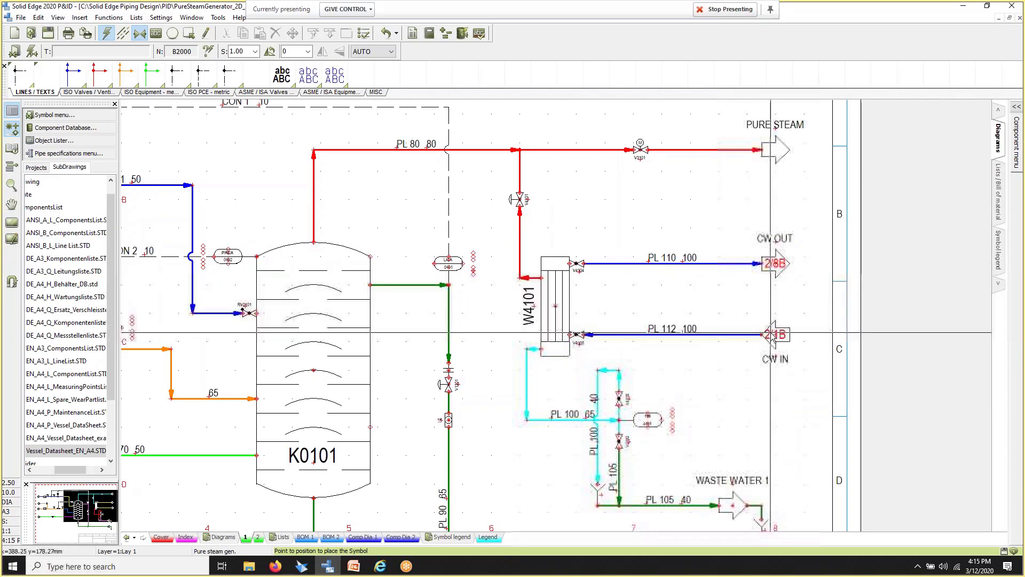
Step: Follow the CW OUT reference to the cooling water diagram and inspect its linked connector and line PL 100
{"action": "double_click", "coordinate": [772, 267]}
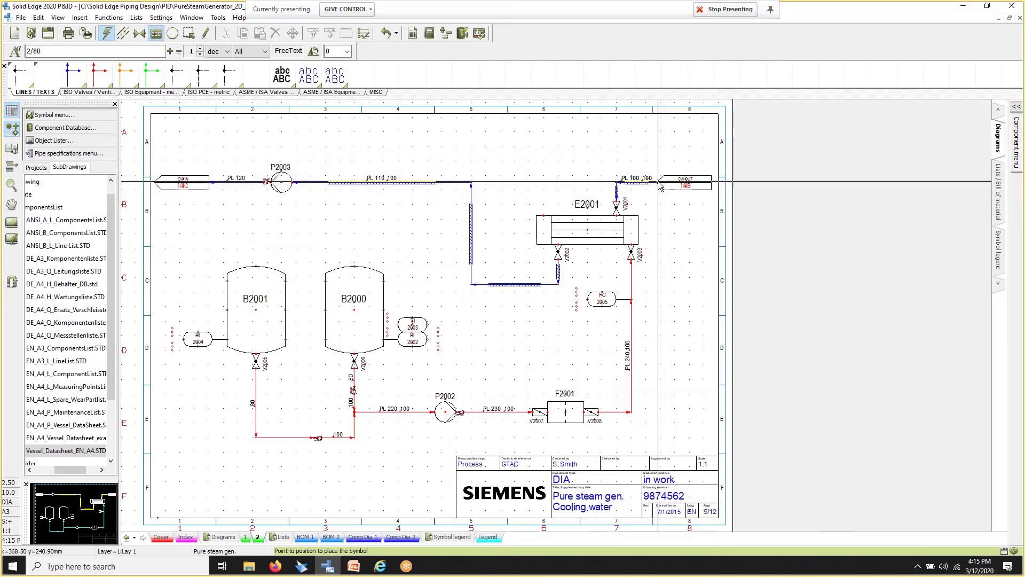
{"action": "left_click", "coordinate": [656, 183]}
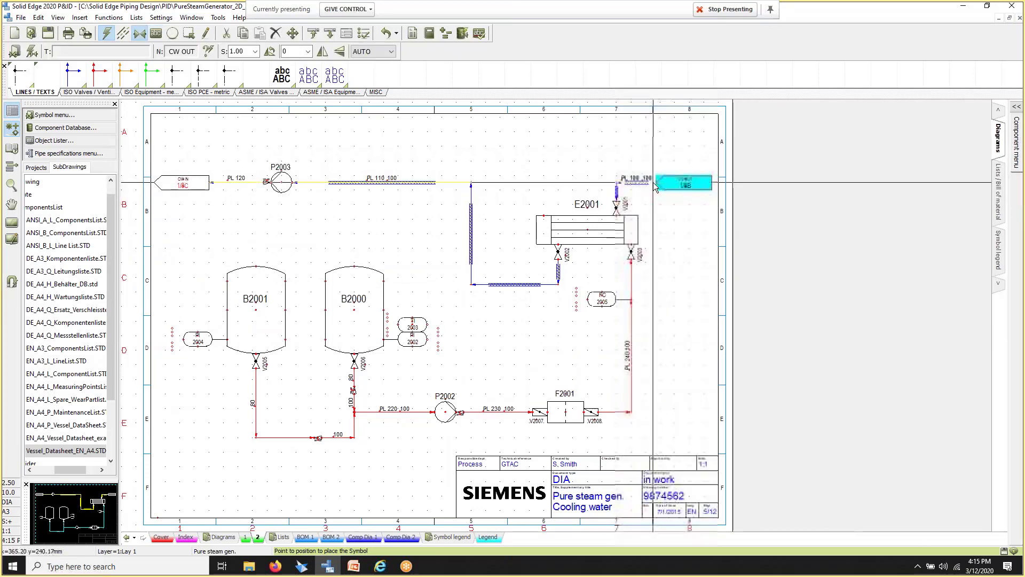
{"action": "left_click", "coordinate": [653, 182]}
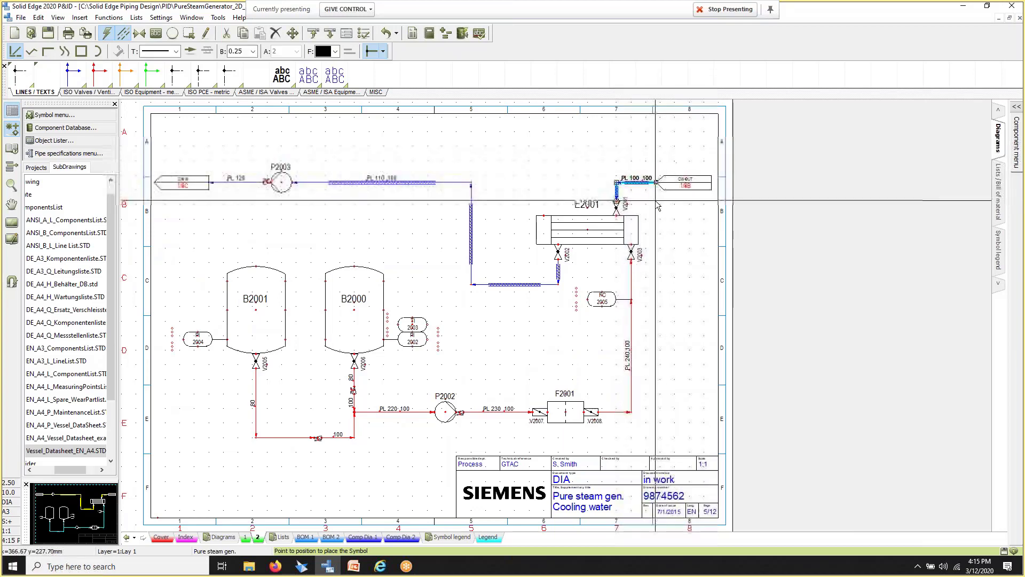
{"action": "left_click", "coordinate": [655, 199]}
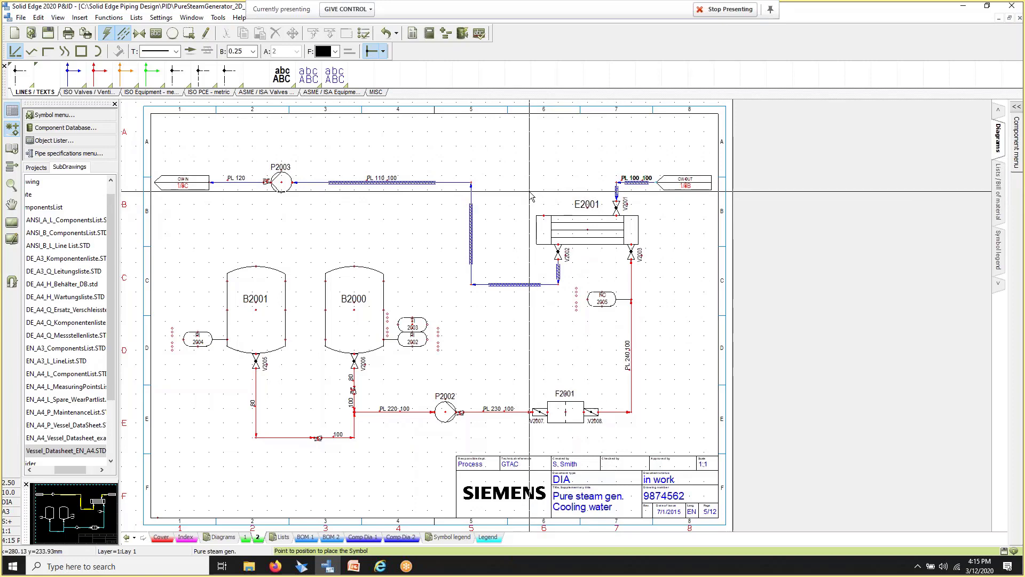
{"action": "middle_click_drag", "start_coordinate": [543, 191], "coordinate": [581, 185]}
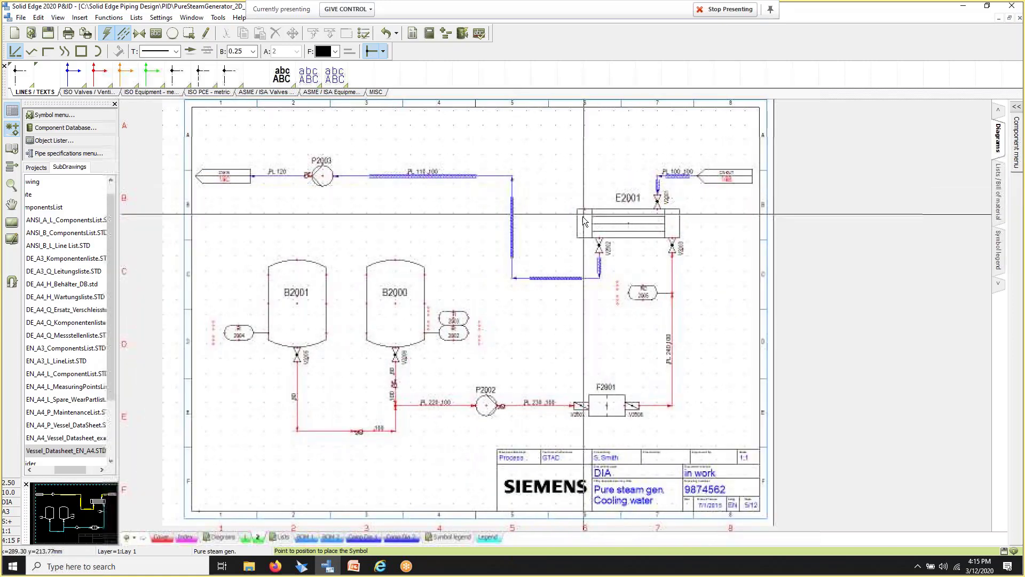
{"action": "mouse_move", "coordinate": [589, 219]}
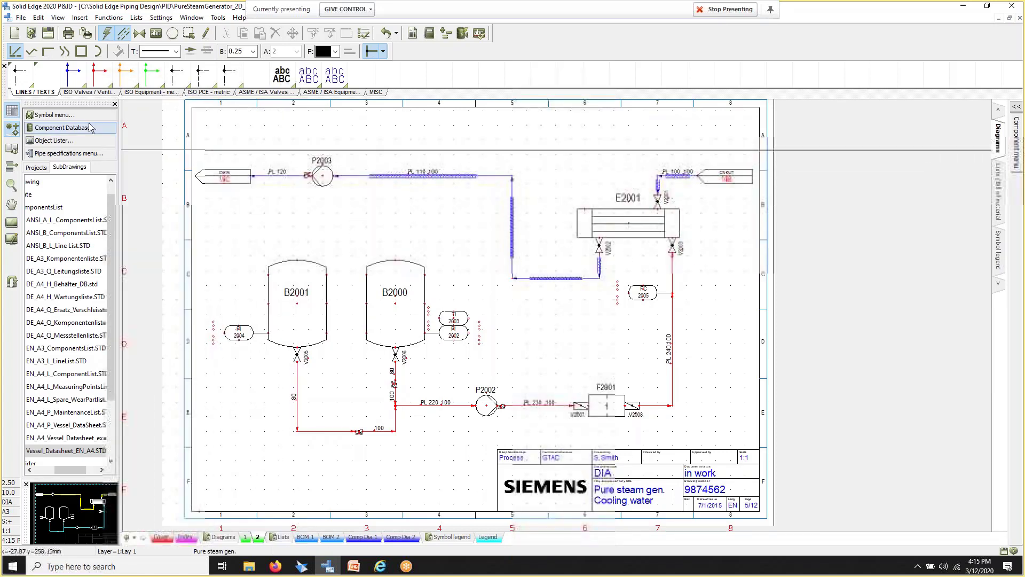
Step: Open the symbol library and examine the EN ISO 10628 - mm symbols
{"action": "left_click", "coordinate": [53, 115]}
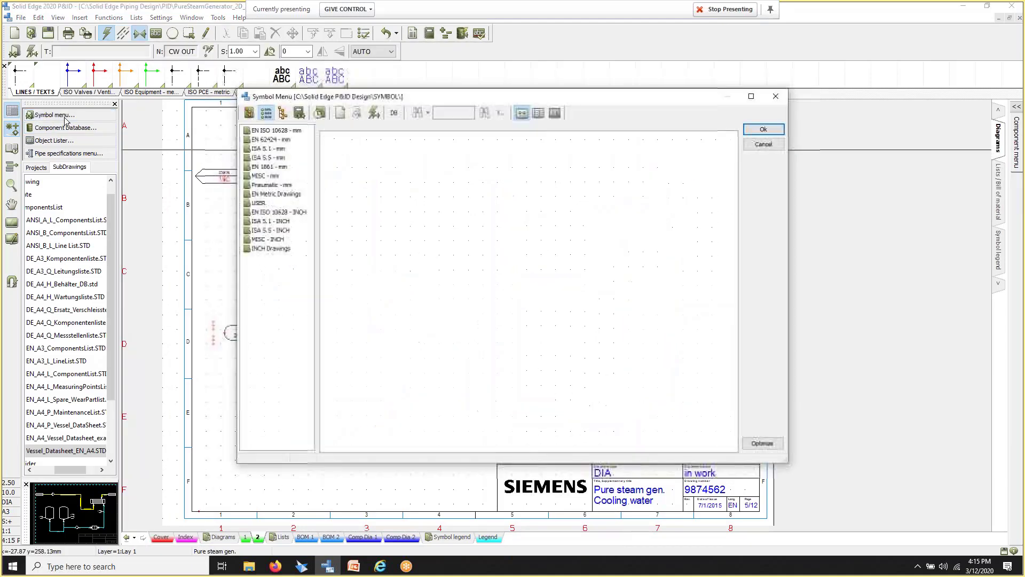
{"action": "left_click", "coordinate": [273, 130]}
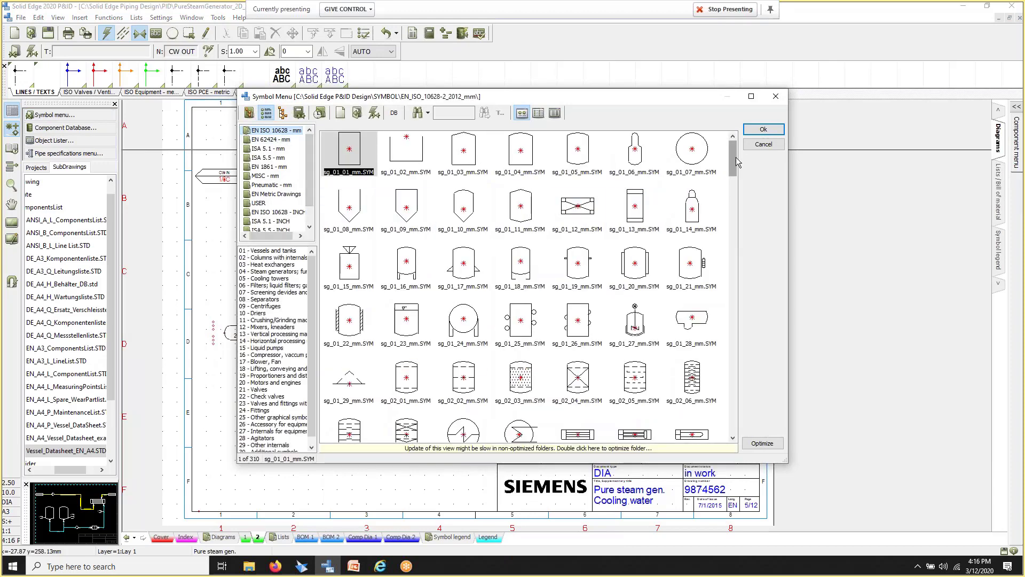
{"action": "mouse_move", "coordinate": [737, 163]}
{"action": "left_mouse_down"}
{"action": "mouse_move", "coordinate": [733, 199]}
{"action": "mouse_move", "coordinate": [735, 149]}
{"action": "left_mouse_up"}
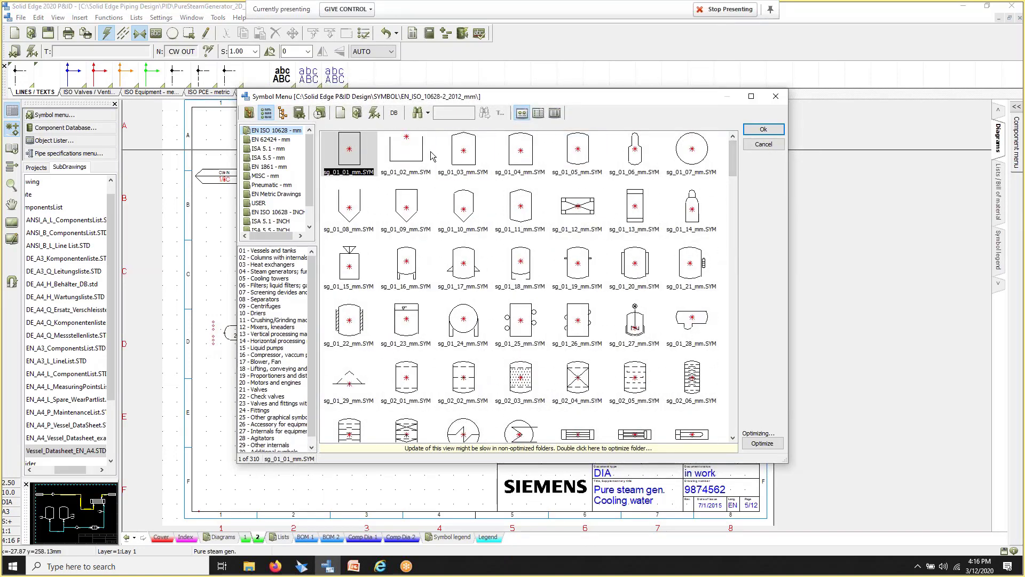
Step: Browse the metric symbol sets EN 62424, ISA 5.1, ISA 5.5, EN 1861, MISC and Pneumatic
{"action": "left_click", "coordinate": [271, 140]}
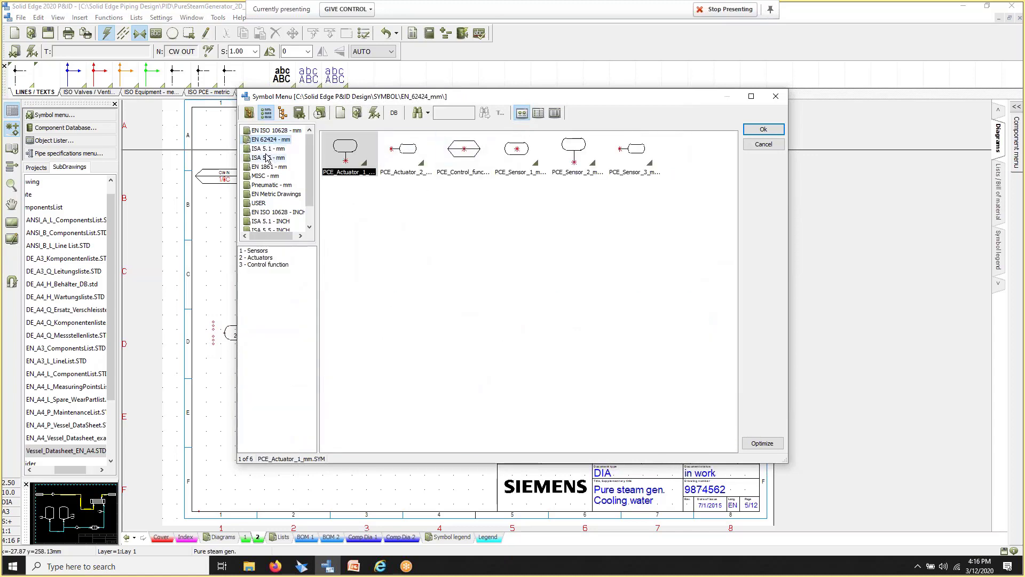
{"action": "left_click", "coordinate": [263, 150]}
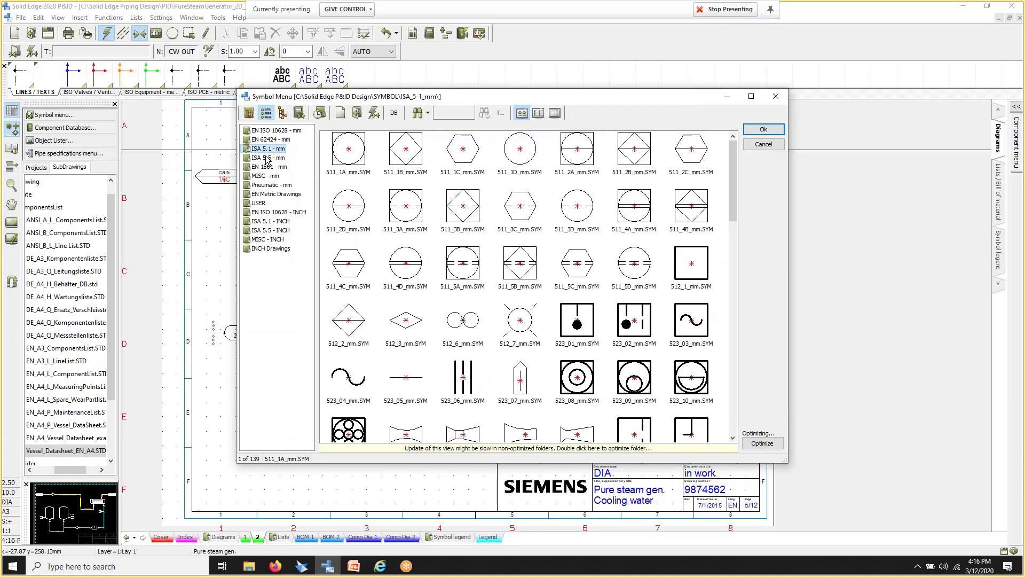
{"action": "left_click", "coordinate": [267, 158]}
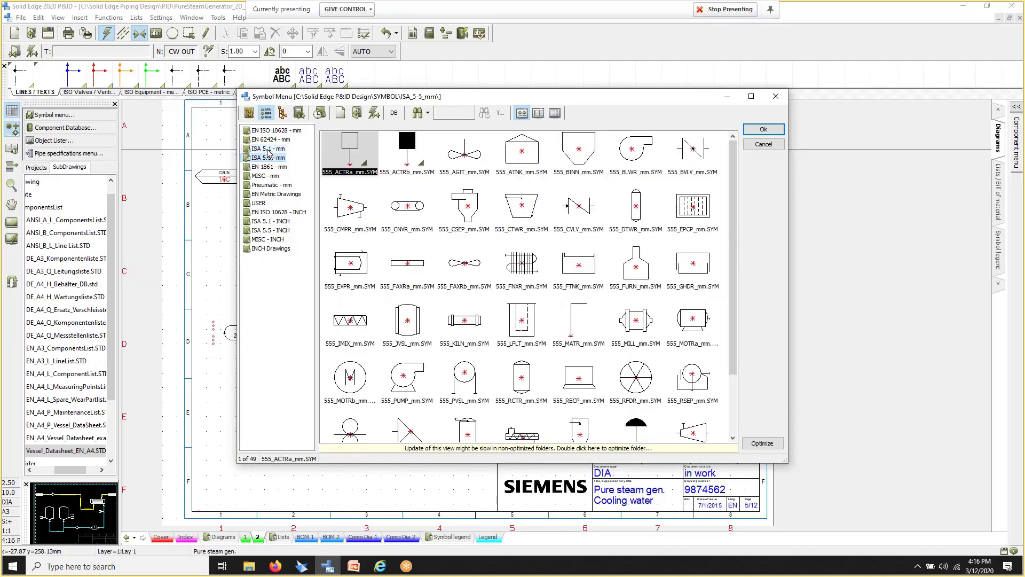
{"action": "left_click", "coordinate": [269, 166]}
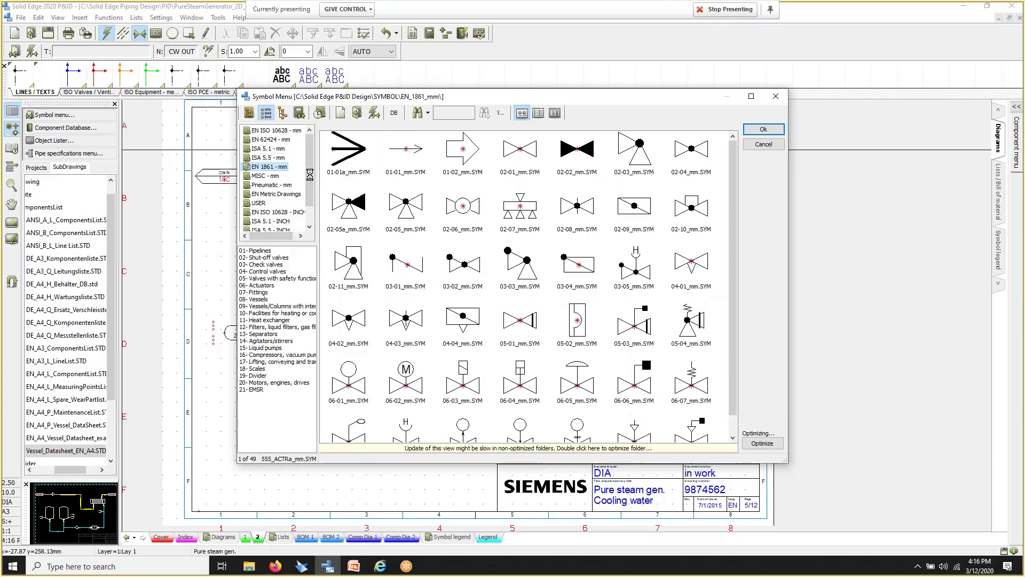
{"action": "left_click", "coordinate": [261, 177]}
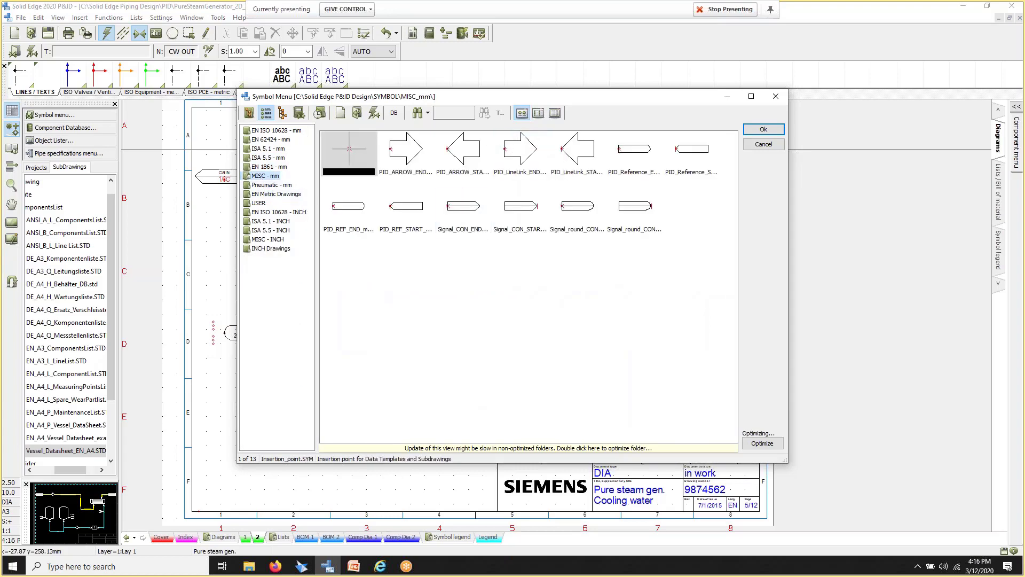
{"action": "left_click", "coordinate": [271, 185]}
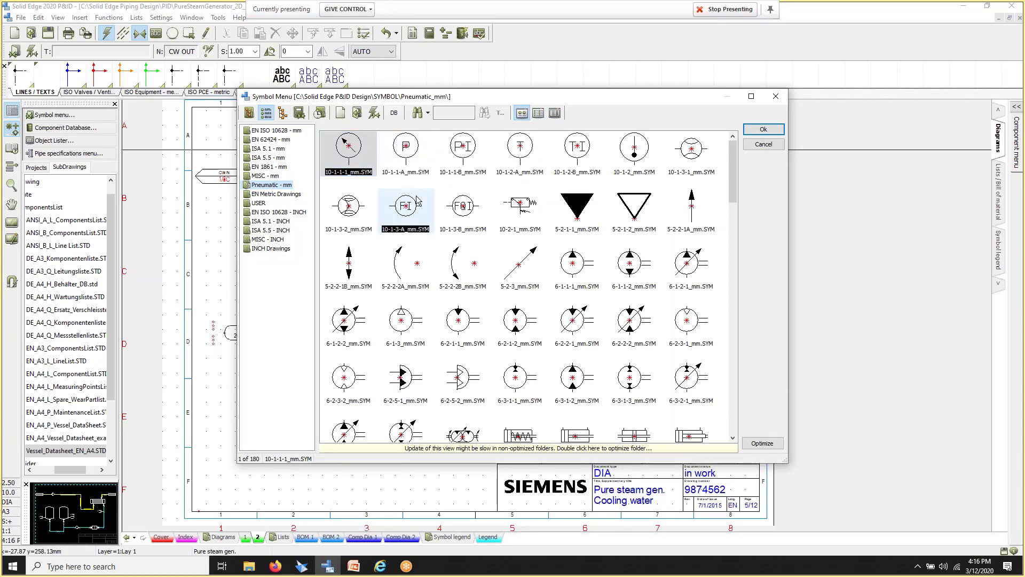
Step: Browse the Pneumatic, EN Metric Drawings, USER and EN ISO 10628 inch and metric symbol sets, and close the symbol library
{"action": "scroll", "coordinate": [459, 208], "scroll_direction": "down", "scroll_amount": 3}
{"action": "scroll", "coordinate": [459, 208], "scroll_direction": "down", "scroll_amount": 3}
{"action": "scroll", "coordinate": [459, 209], "scroll_direction": "up", "scroll_amount": 6}
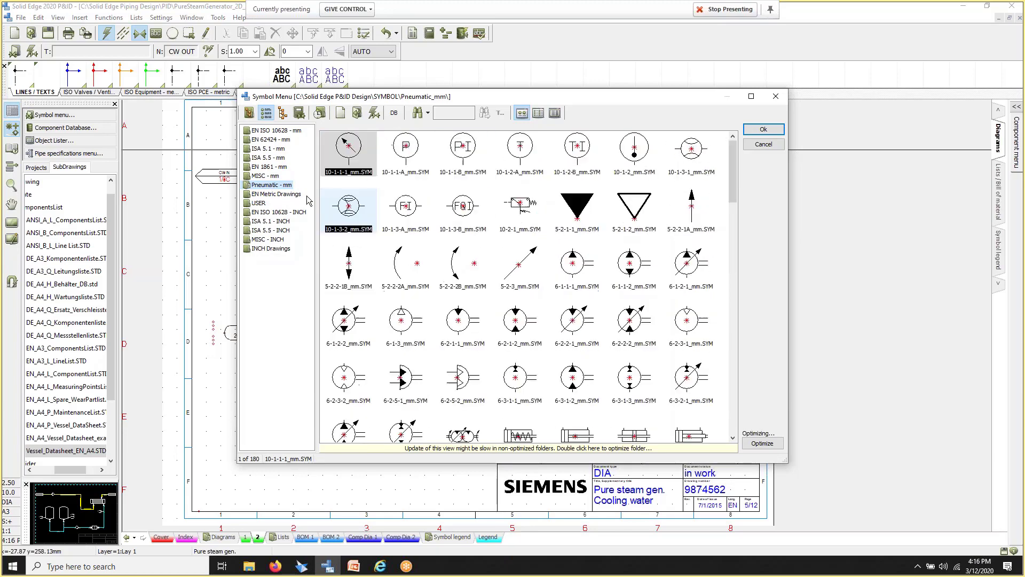
{"action": "left_click", "coordinate": [278, 196]}
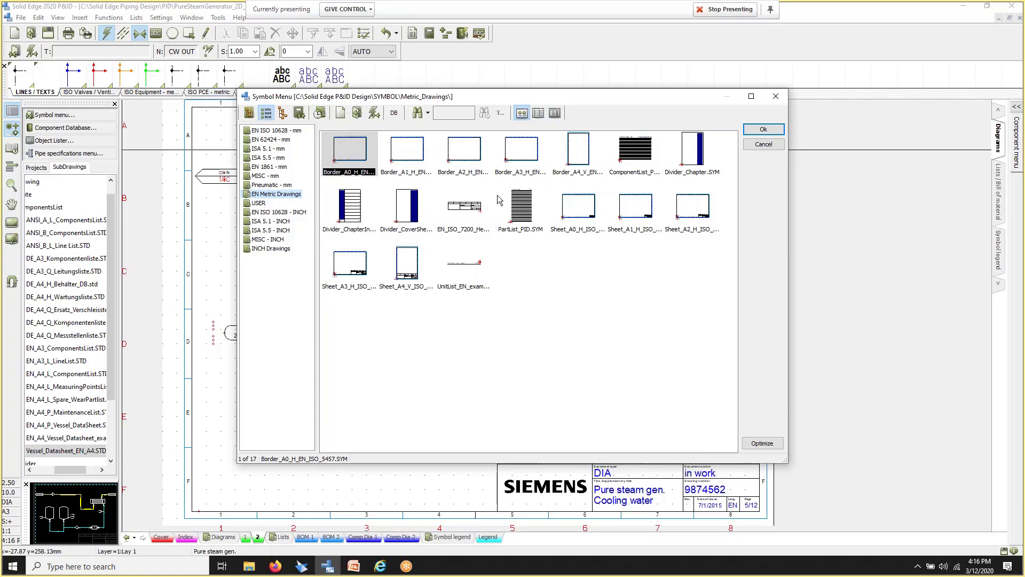
{"action": "left_click_drag", "start_coordinate": [505, 96], "coordinate": [542, 81]}
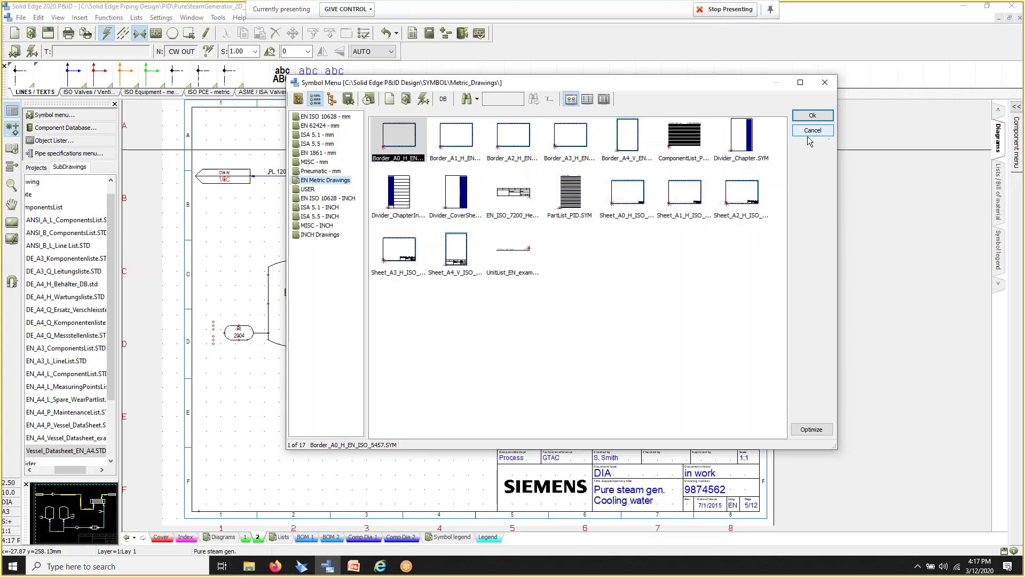
{"action": "left_click", "coordinate": [310, 191]}
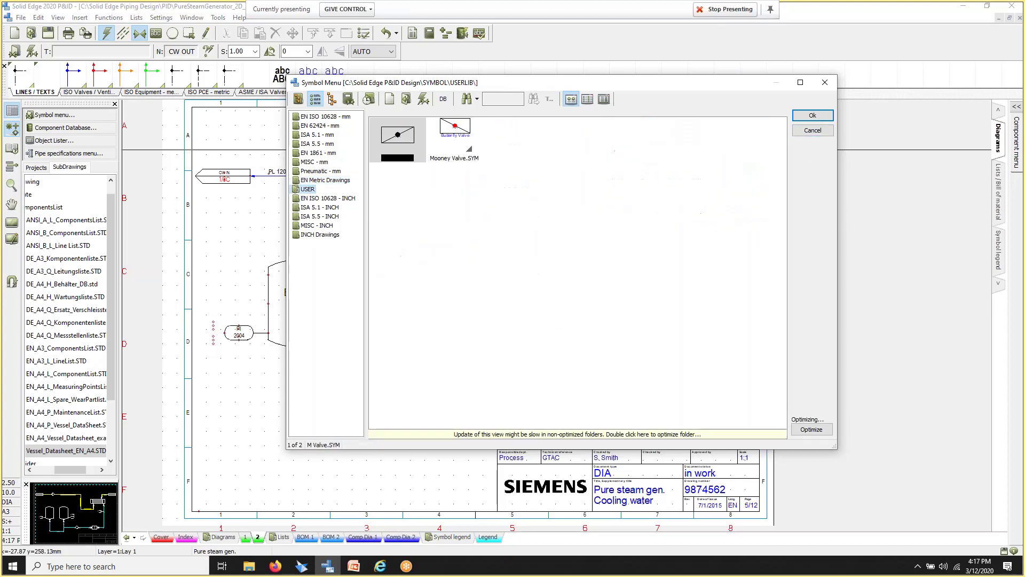
{"action": "left_click", "coordinate": [312, 199]}
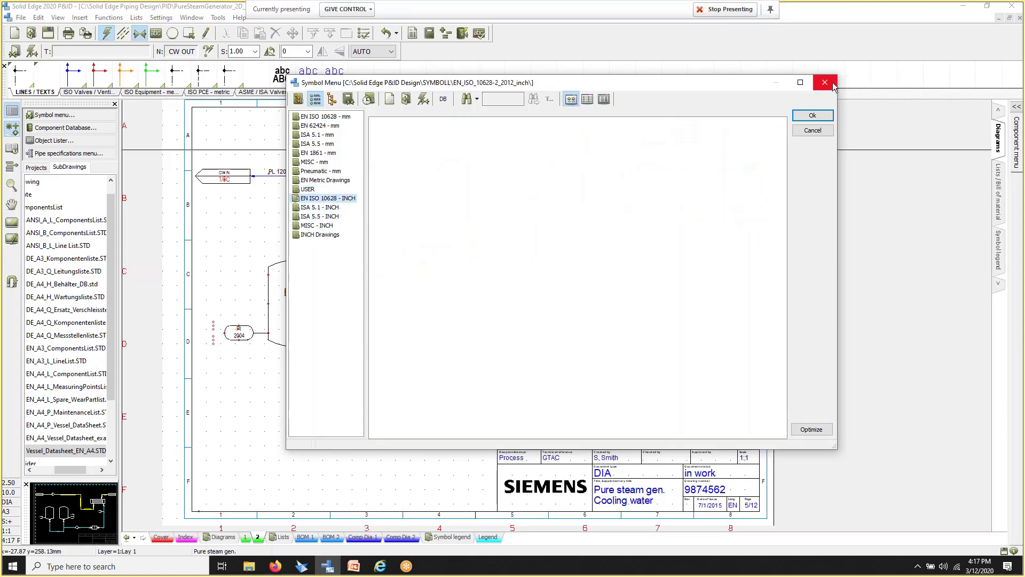
{"action": "left_click", "coordinate": [326, 117]}
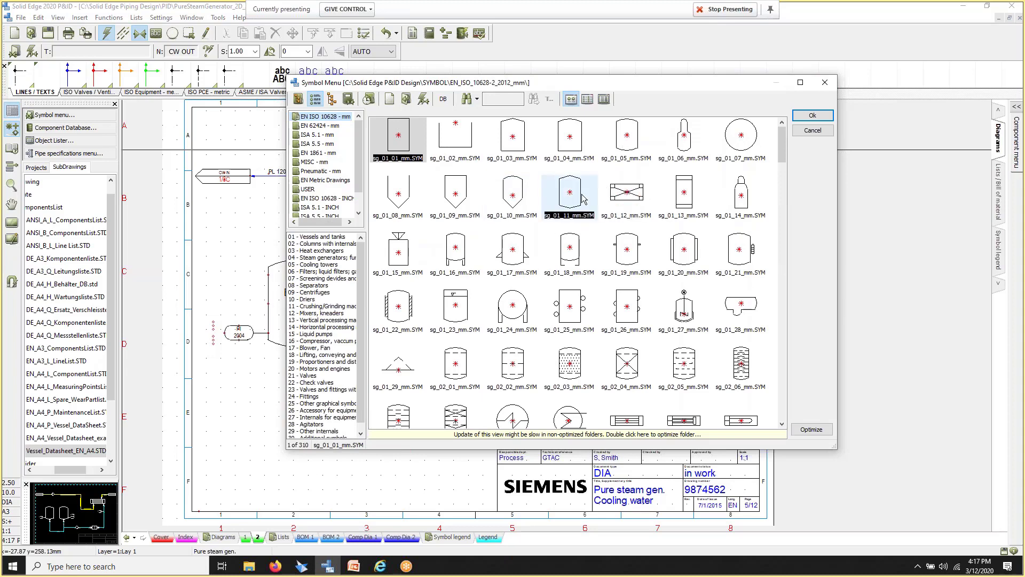
{"action": "left_click", "coordinate": [812, 131]}
Step: Browse the quick-access symbol sets MISC, ASME/ISA Equipment, ASME/ISA Valves, ISO PCE - metric, ISO Equipment and ISO Valves
{"action": "left_click", "coordinate": [376, 93]}
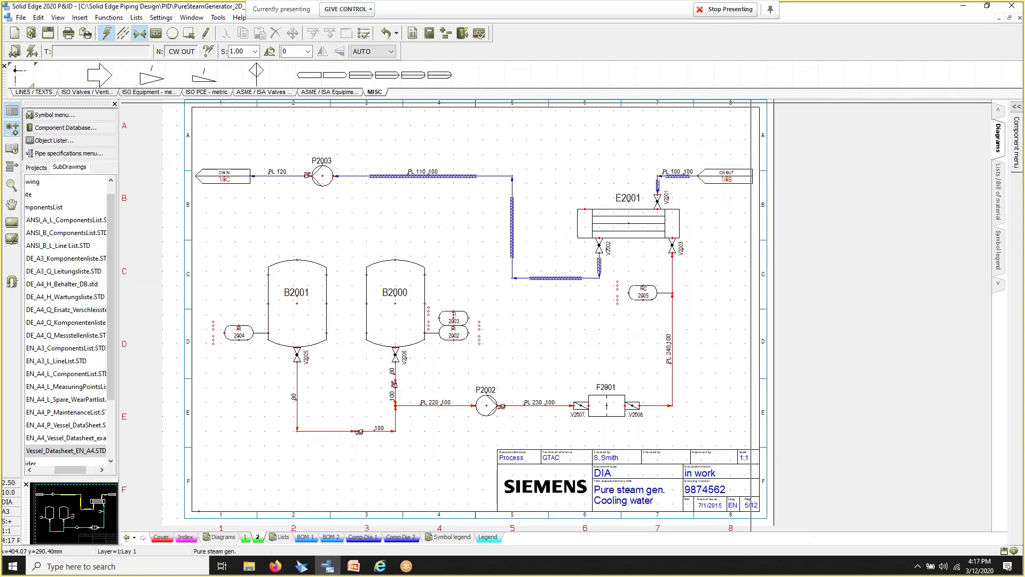
{"action": "left_click", "coordinate": [329, 92]}
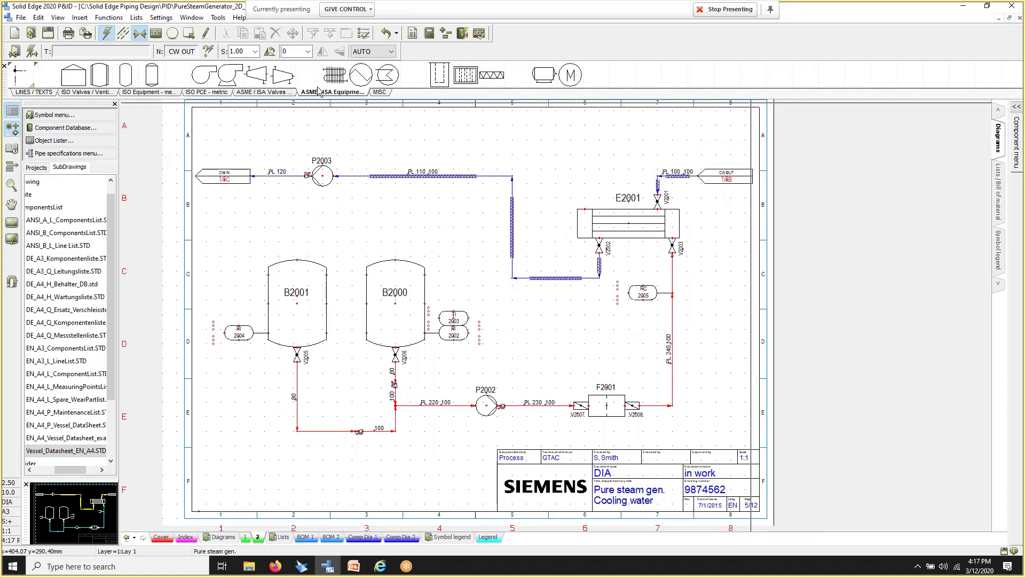
{"action": "left_click", "coordinate": [271, 93]}
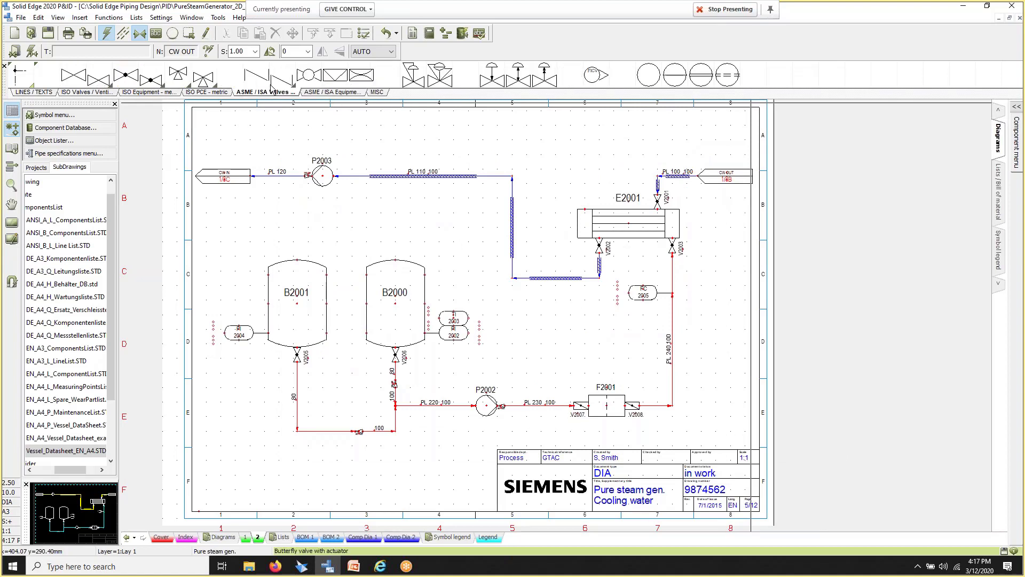
{"action": "left_click", "coordinate": [208, 93]}
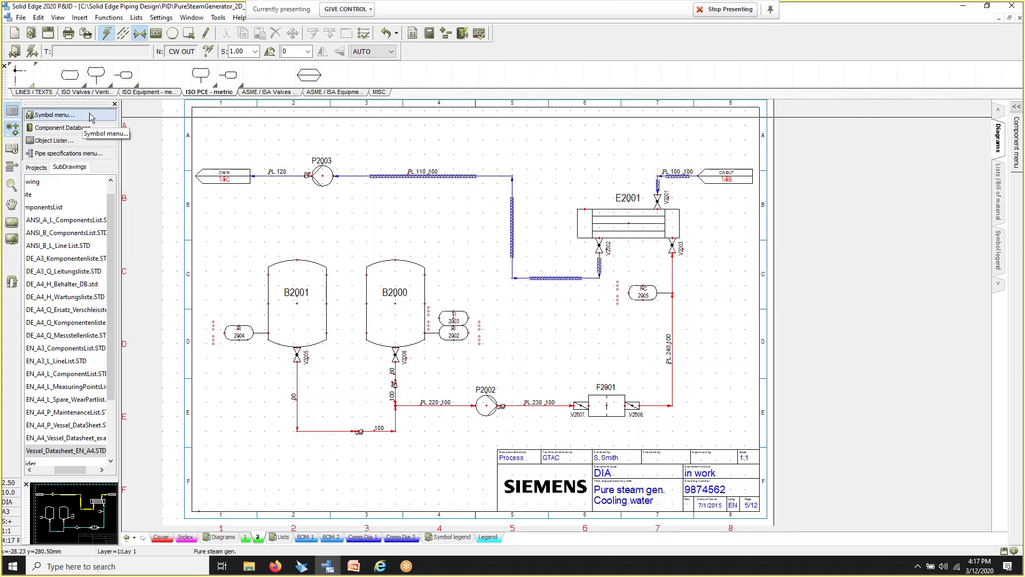
{"action": "left_click", "coordinate": [144, 94]}
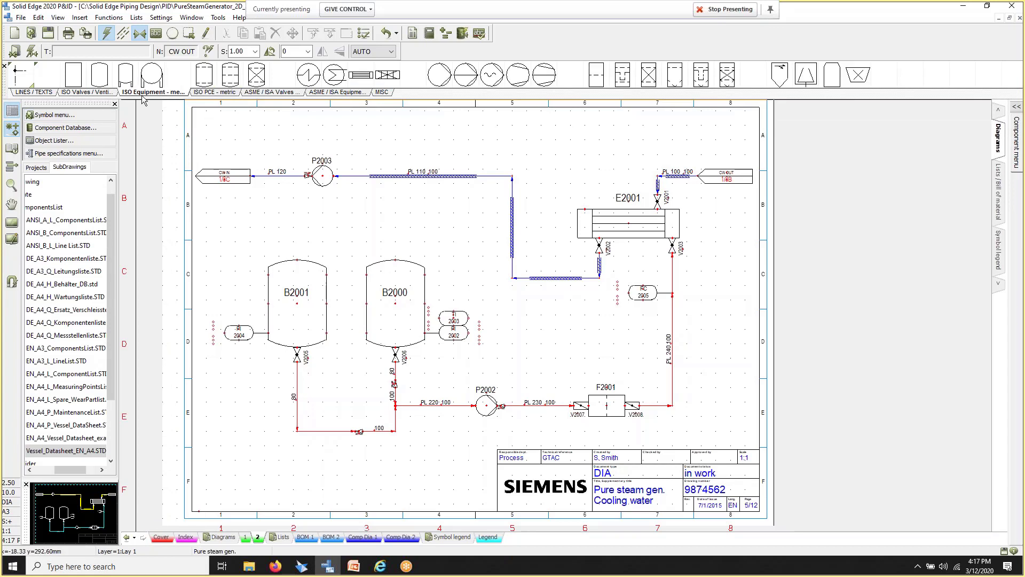
{"action": "left_click", "coordinate": [90, 93]}
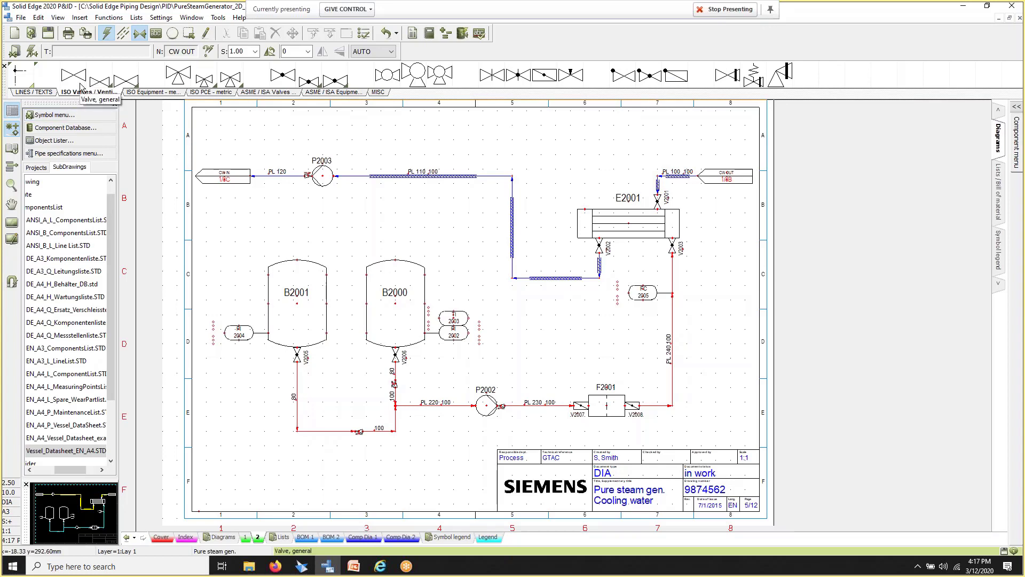
Step: Explore the Symbol Generator's circular shape and top connection options, and close it without creating a symbol
{"action": "left_click", "coordinate": [35, 55]}
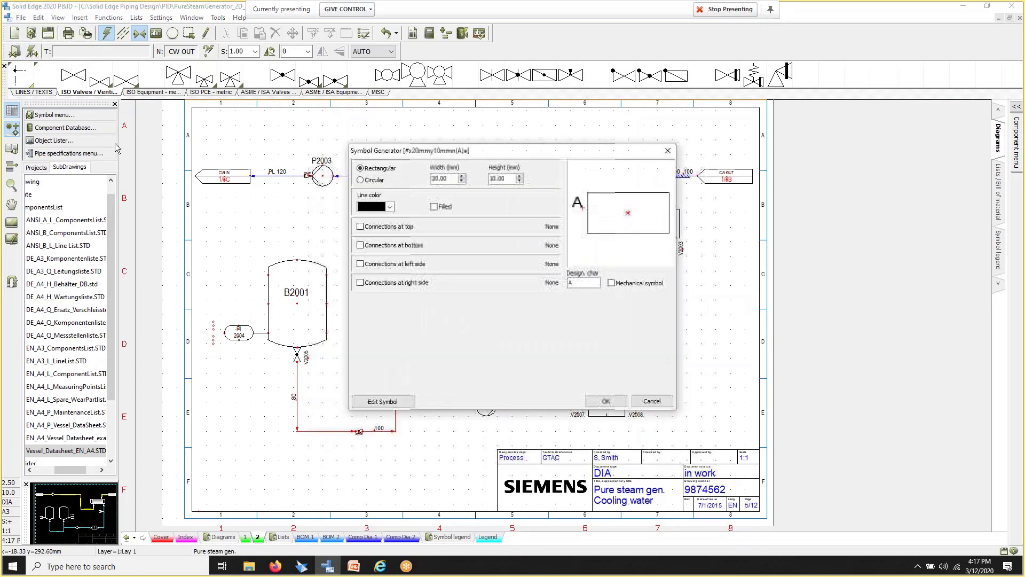
{"action": "left_click", "coordinate": [361, 180]}
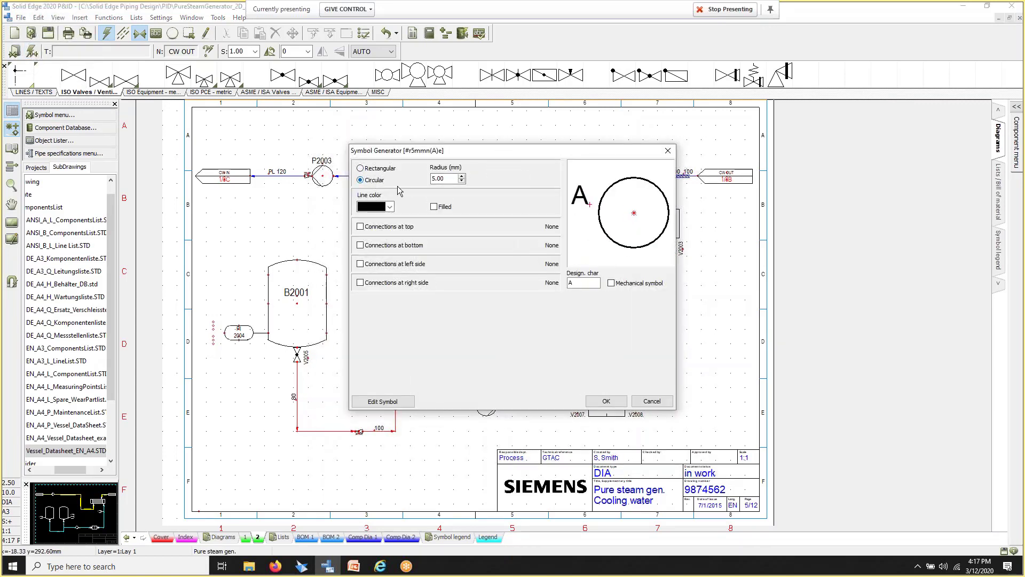
{"action": "left_click", "coordinate": [360, 227]}
{"action": "left_click", "coordinate": [667, 150]}
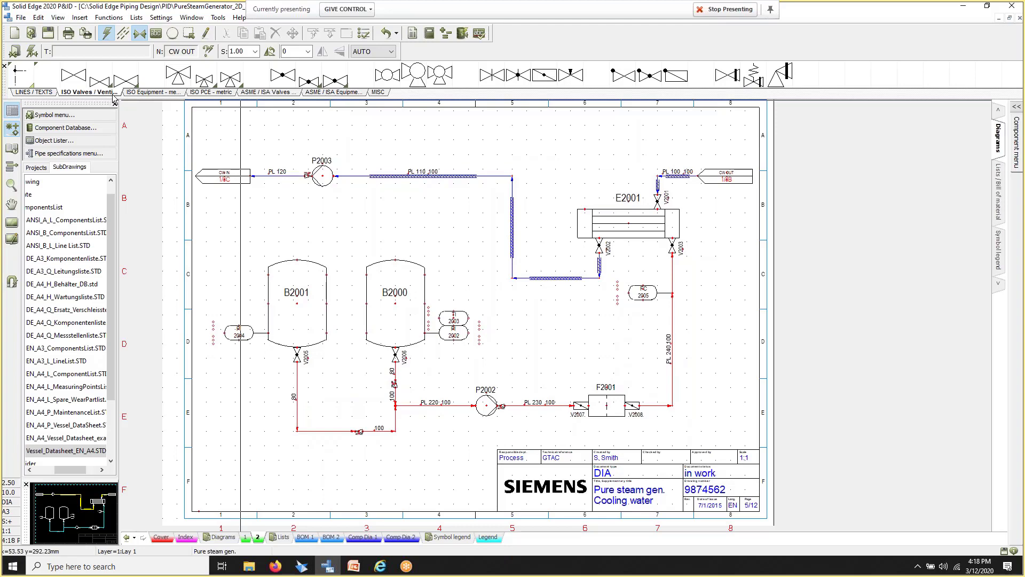
Step: Collapse the ComponentsList folder in the subdrawings tree to reveal the other template folders
{"action": "scroll", "coordinate": [372, 211], "scroll_direction": "up", "scroll_amount": 1}
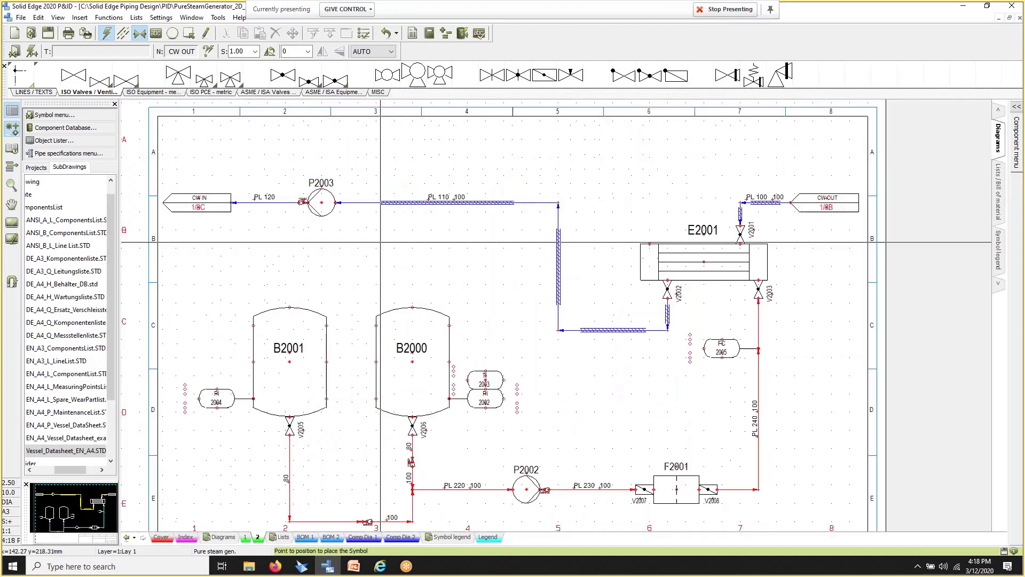
{"action": "middle_click_drag", "start_coordinate": [388, 254], "coordinate": [398, 224]}
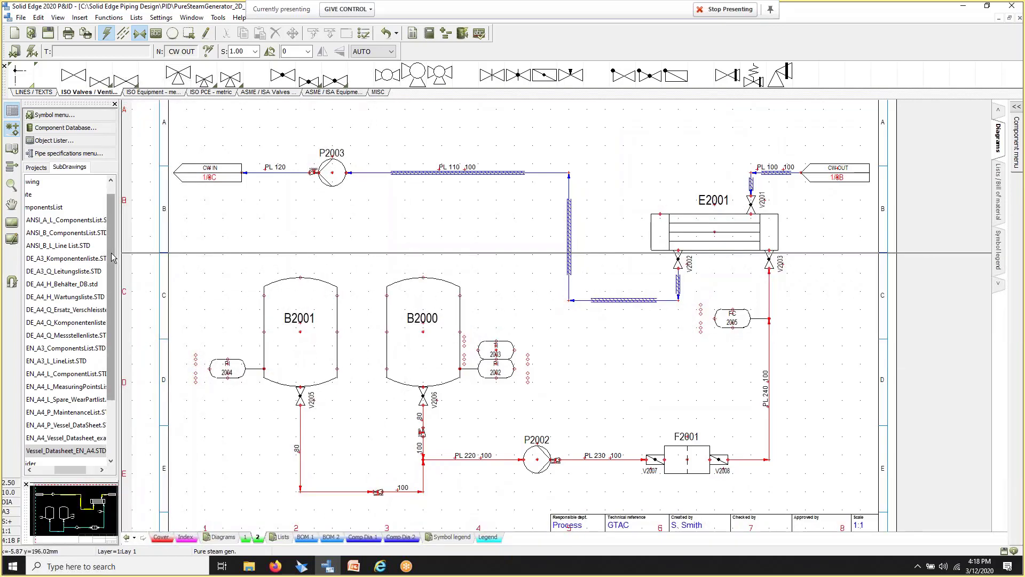
{"action": "left_click_drag", "start_coordinate": [112, 265], "coordinate": [117, 224]}
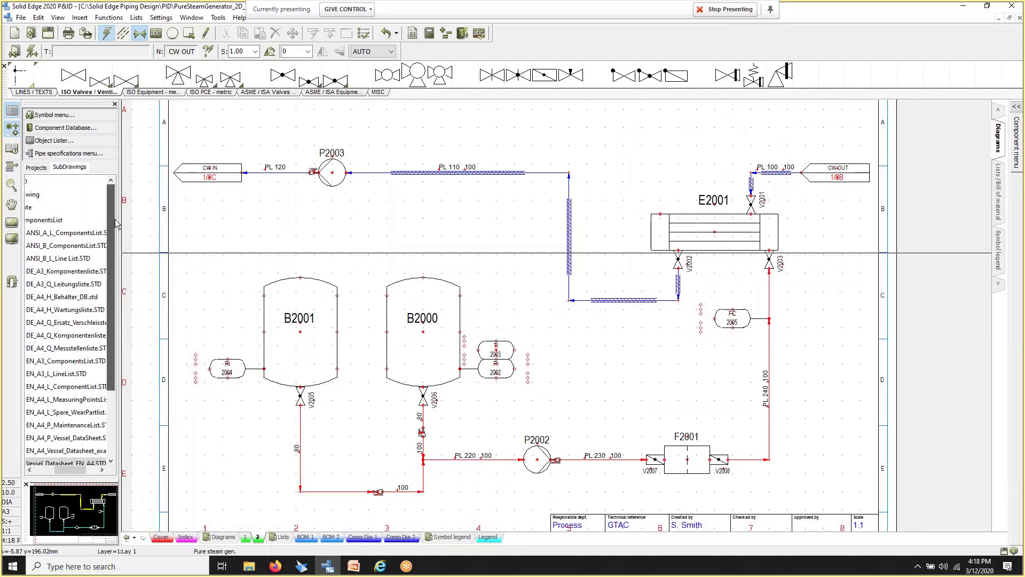
{"action": "left_click_drag", "start_coordinate": [81, 470], "coordinate": [81, 472]}
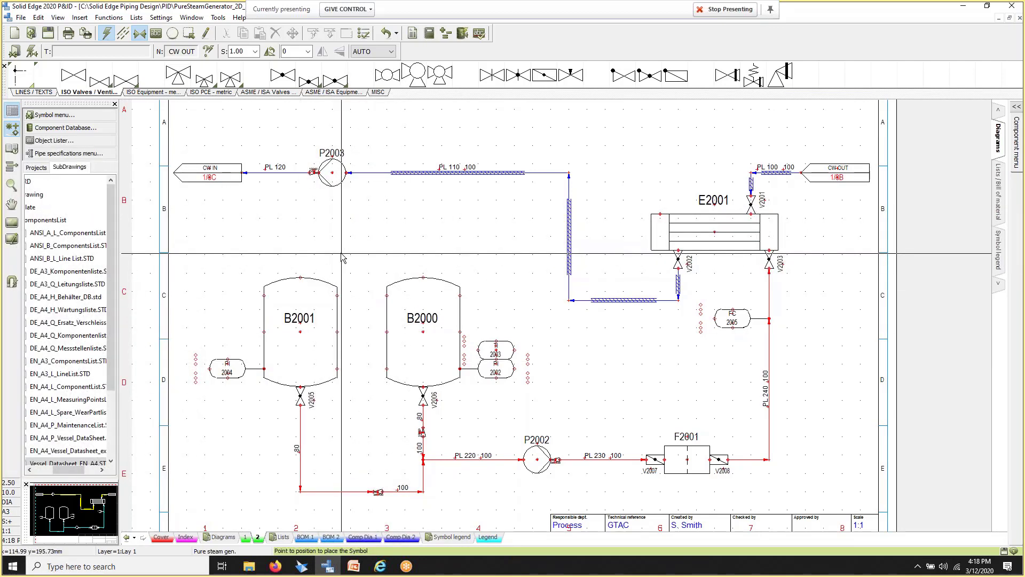
{"action": "double_click", "coordinate": [51, 222]}
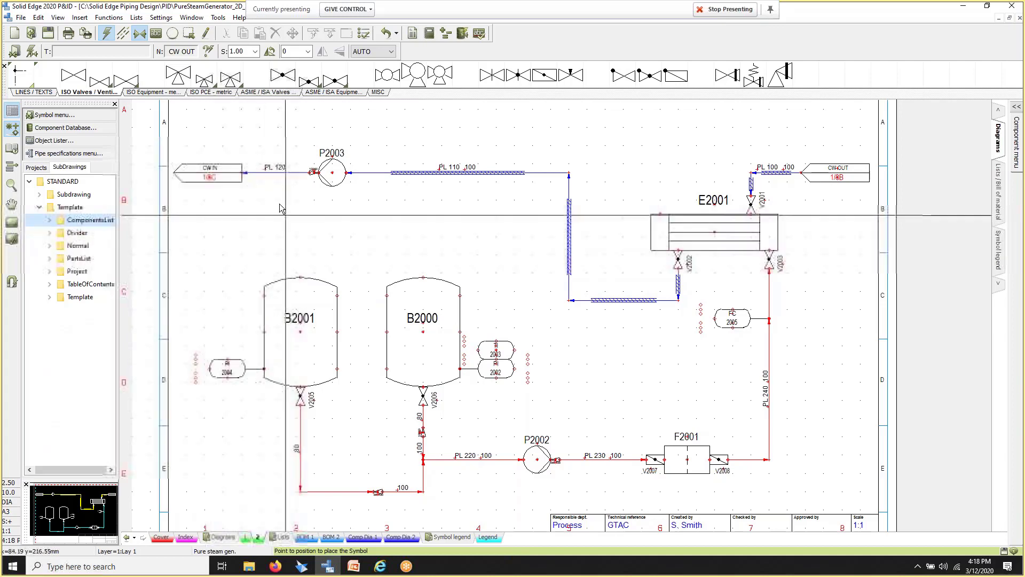
Step: Place the ASME/ISA pump symbol 555_PUMP_MM above line PL 110 on the cooling water diagram
{"action": "scroll", "coordinate": [609, 165], "scroll_direction": "up", "scroll_amount": 1}
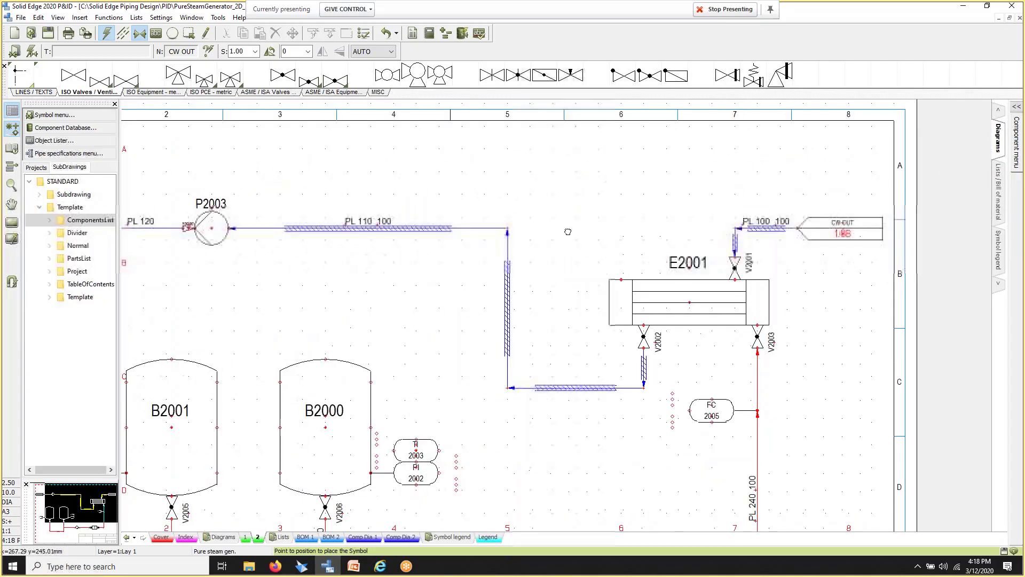
{"action": "middle_click_drag", "start_coordinate": [568, 231], "coordinate": [565, 267]}
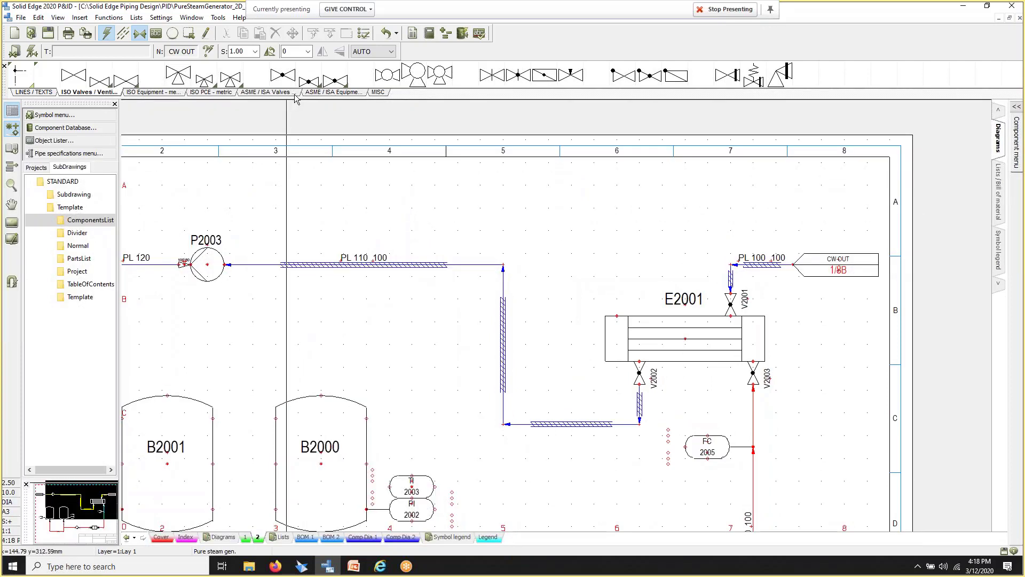
{"action": "left_click", "coordinate": [315, 94]}
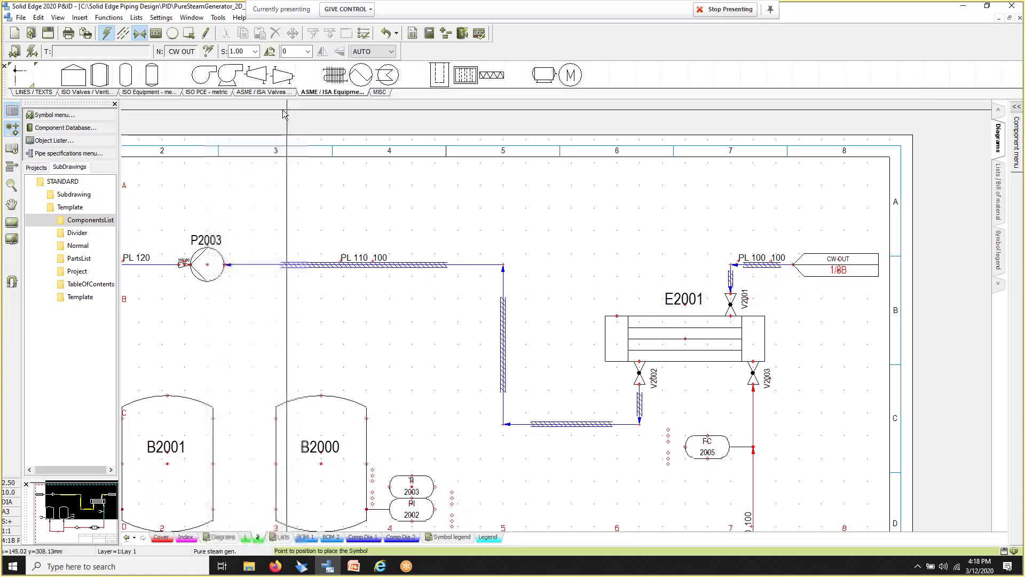
{"action": "left_click", "coordinate": [230, 78]}
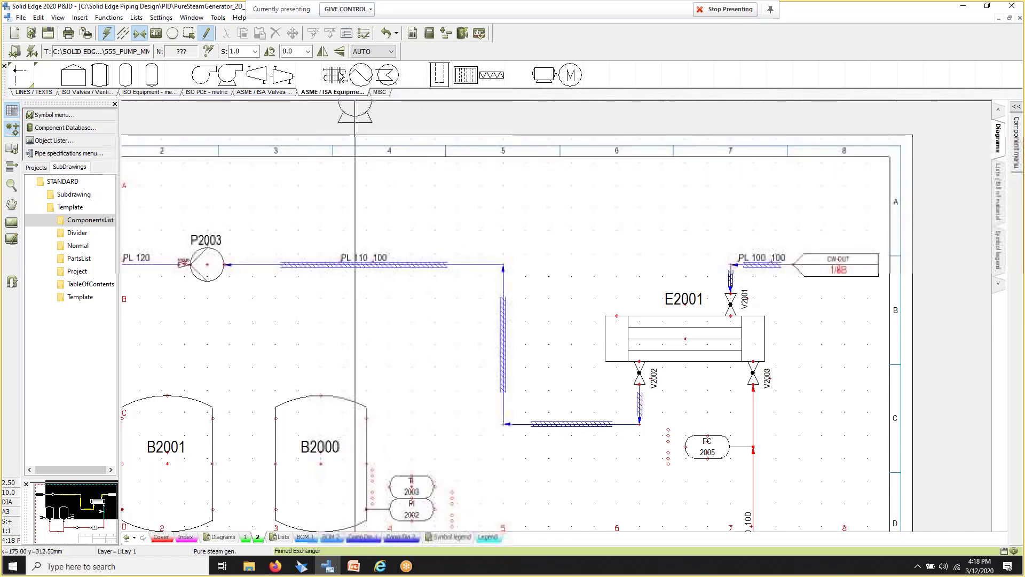
{"action": "left_click", "coordinate": [323, 51]}
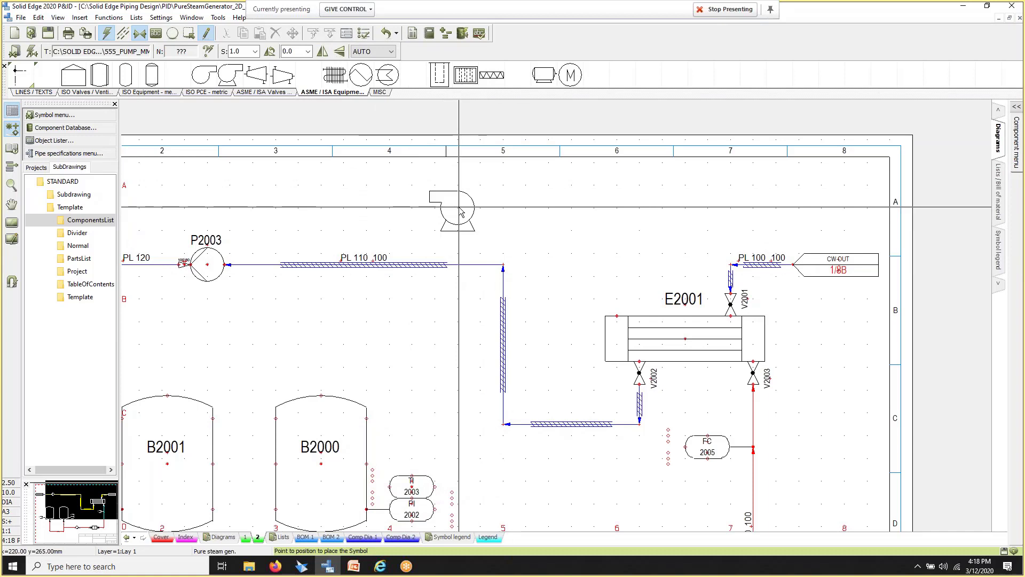
{"action": "left_click", "coordinate": [461, 212]}
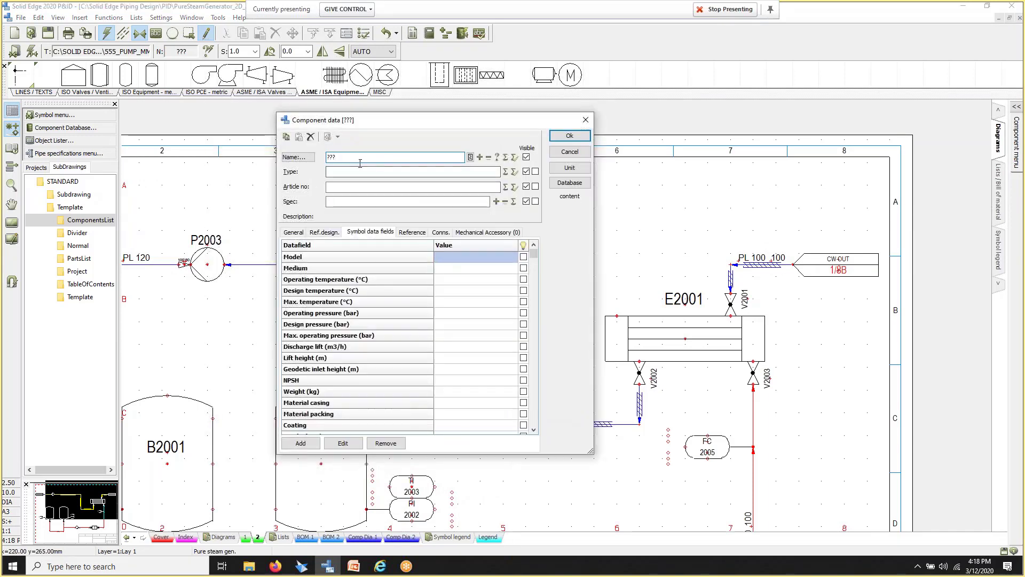
Step: Name the new pump P2004 in its component data, using the next free number
{"action": "double_click", "coordinate": [361, 162]}
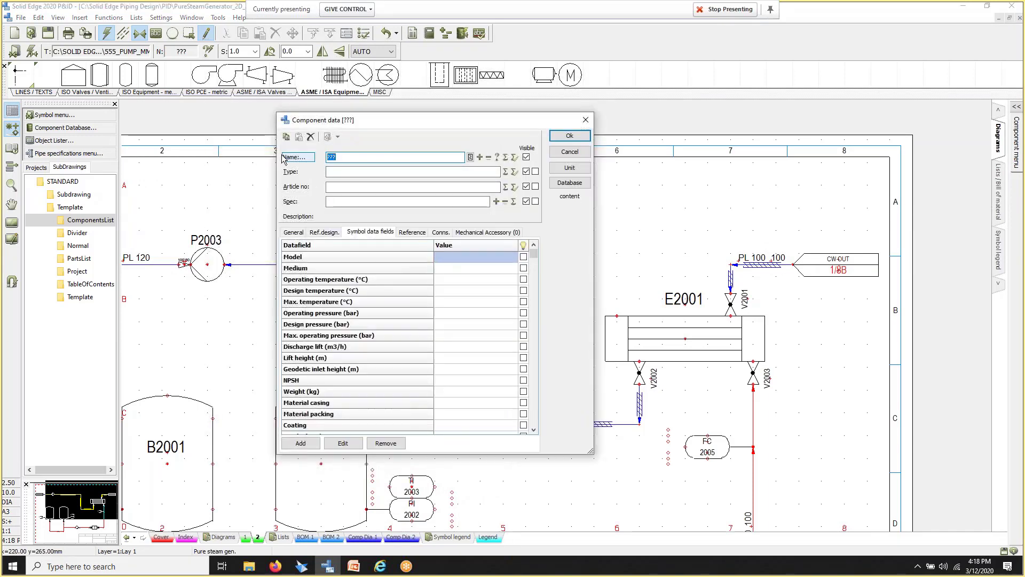
{"action": "type", "text": "P2002"}
{"action": "left_click_drag", "start_coordinate": [416, 122], "coordinate": [419, 115]}
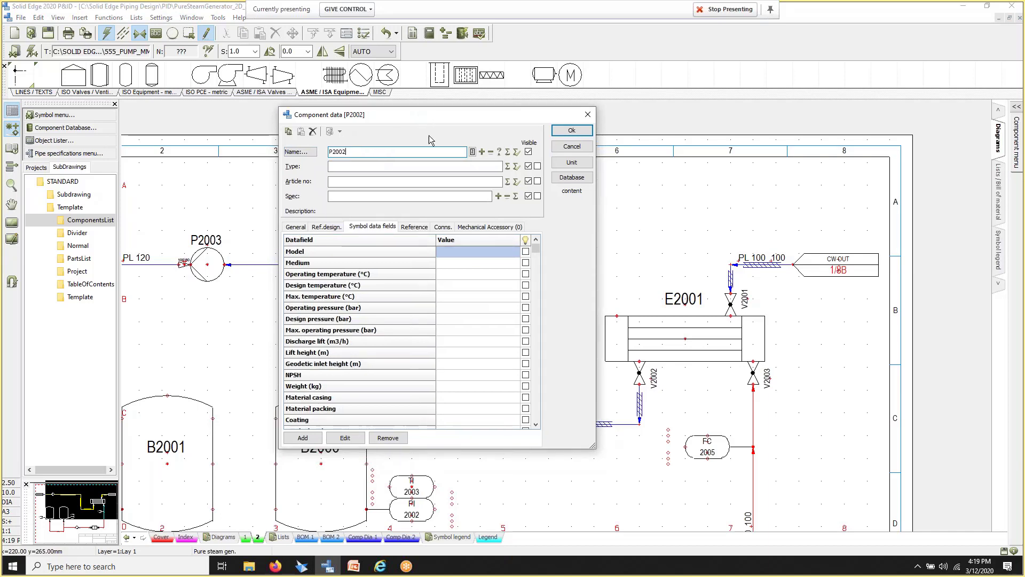
{"action": "left_click", "coordinate": [499, 155]}
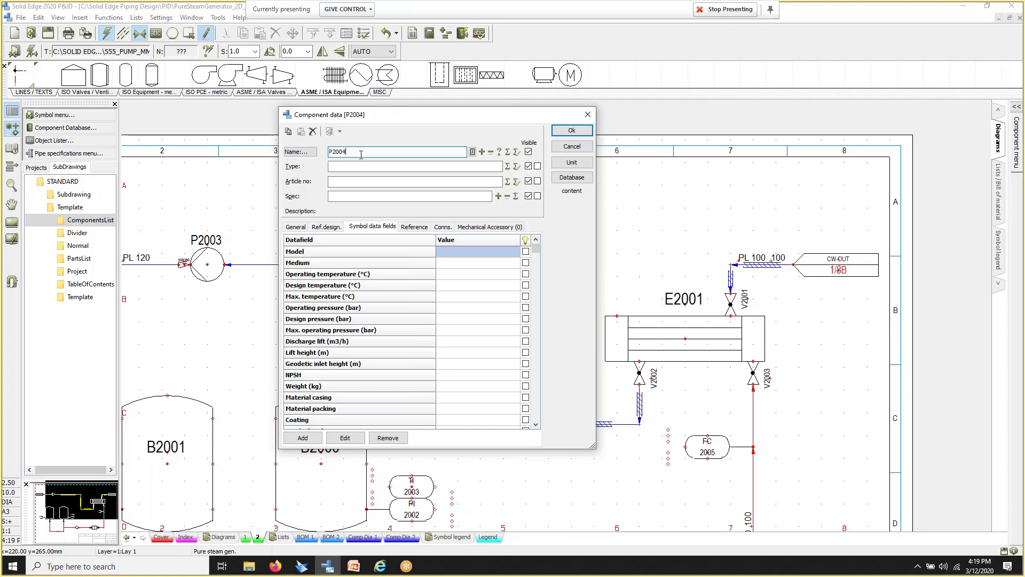
{"action": "left_click_drag", "start_coordinate": [362, 118], "coordinate": [396, 109]}
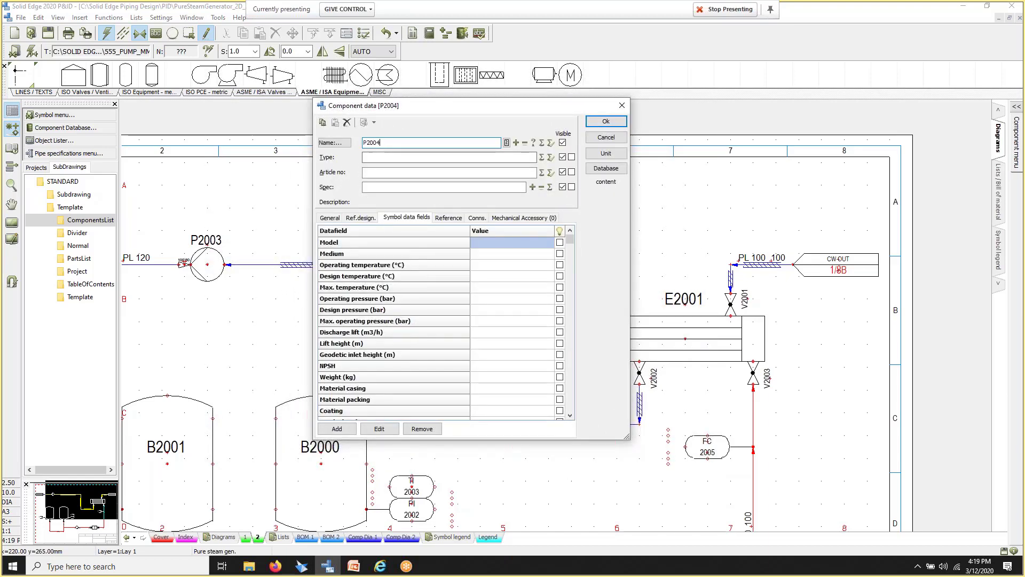
Step: Review pump P2004's type, medium and general properties without filling them in, and accept the component data
{"action": "left_click", "coordinate": [382, 158]}
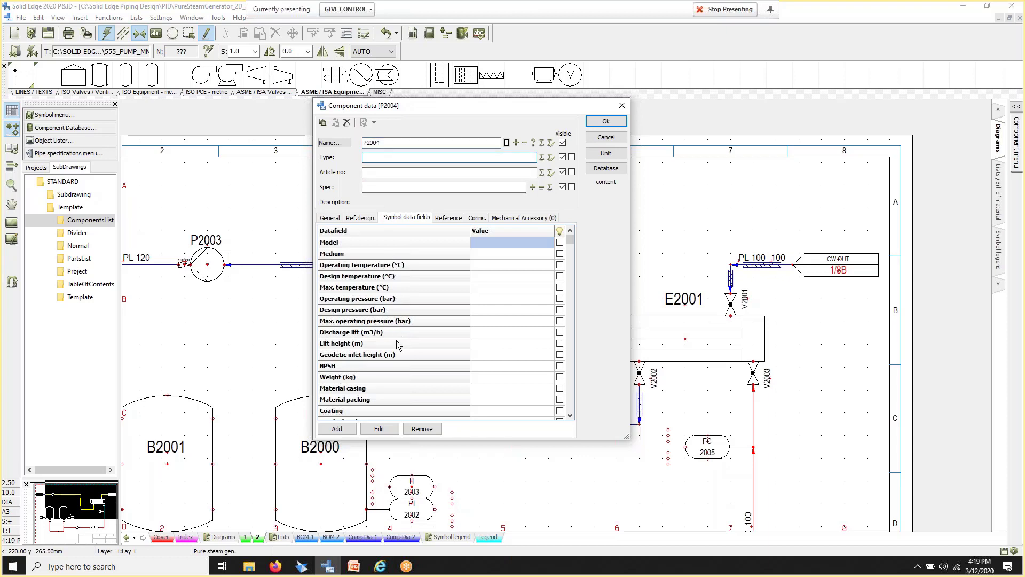
{"action": "left_click", "coordinate": [486, 253]}
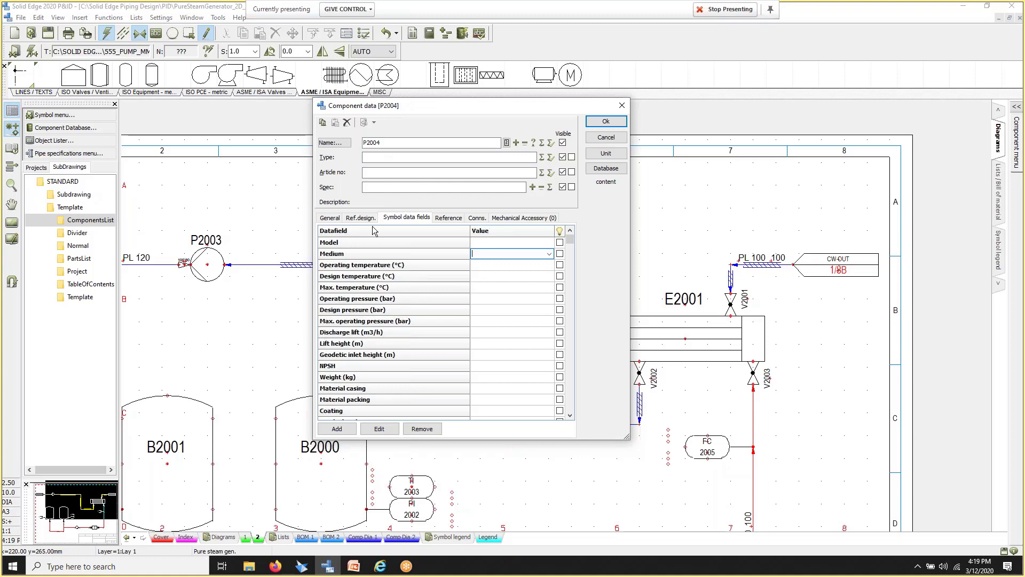
{"action": "left_click", "coordinate": [329, 218]}
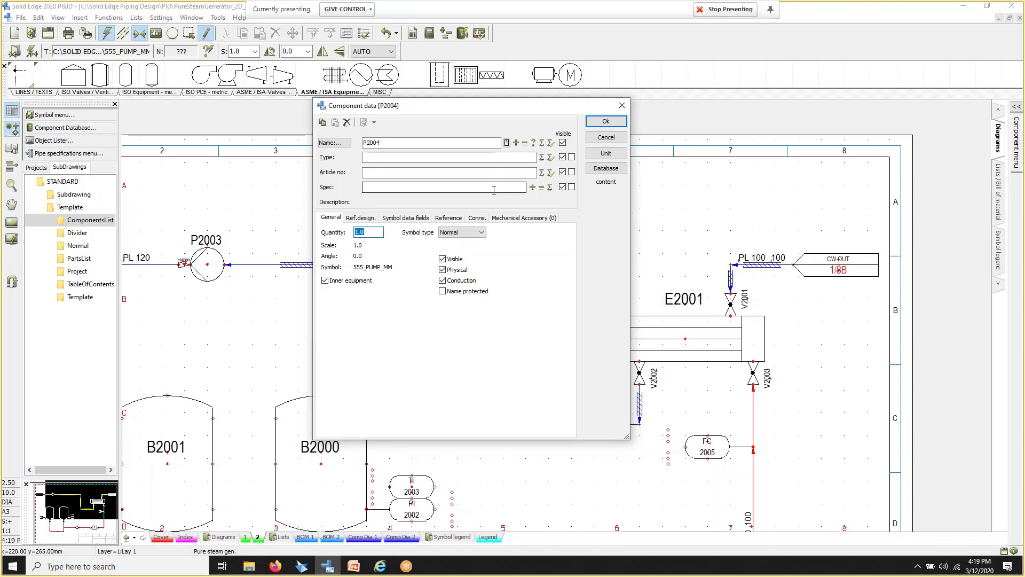
{"action": "left_click", "coordinate": [606, 121]}
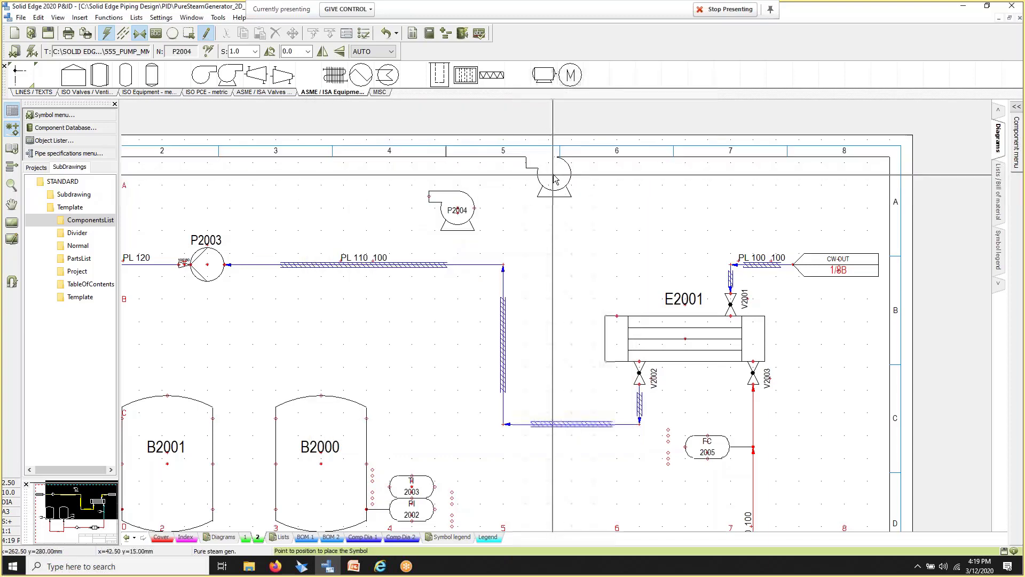
Step: Draw a red pipe line from heat exchanger E2001's upper nozzle up and across to pump P2004's inlet
{"action": "left_click", "coordinate": [65, 90]}
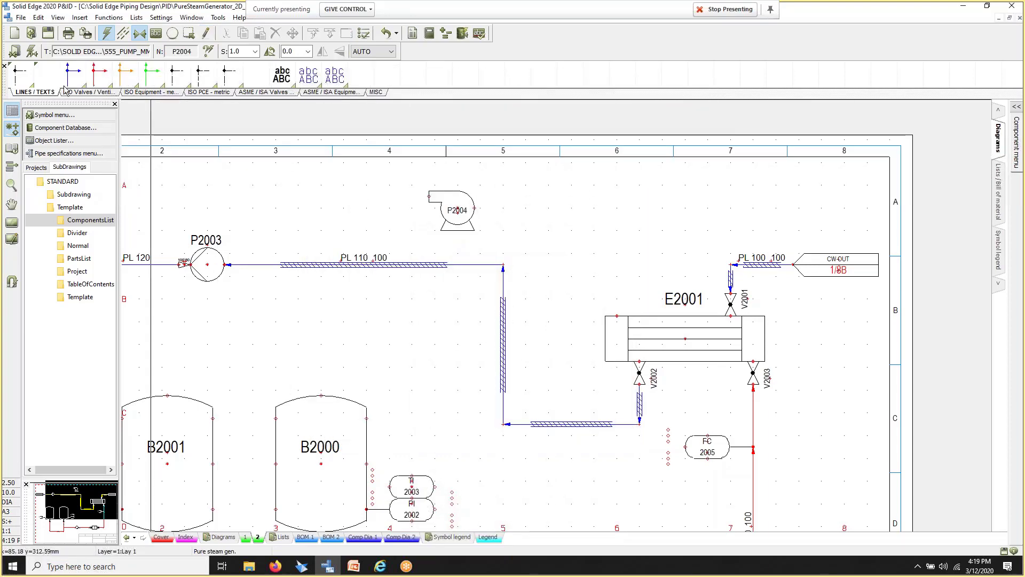
{"action": "left_click", "coordinate": [98, 76]}
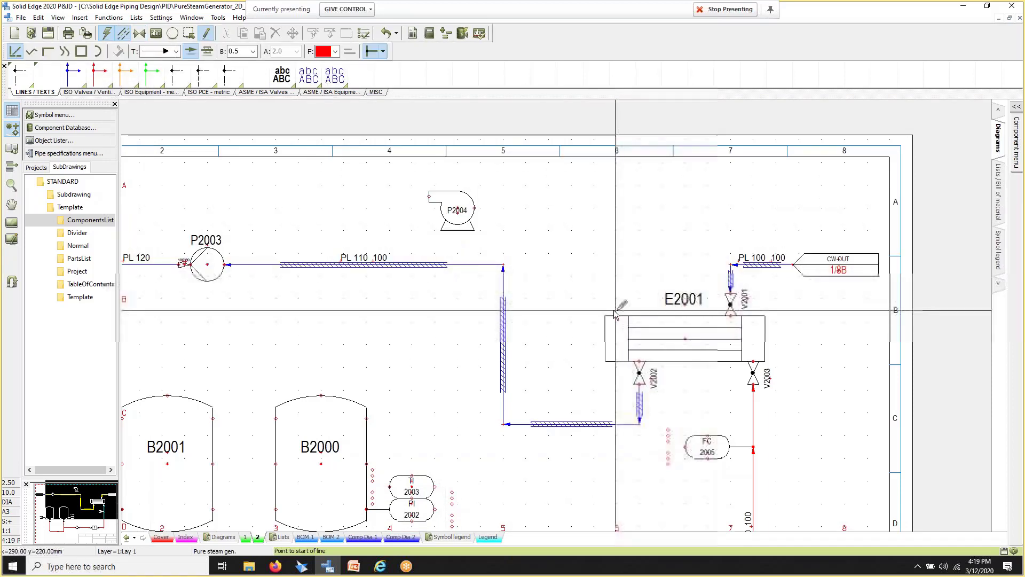
{"action": "left_click", "coordinate": [643, 316]}
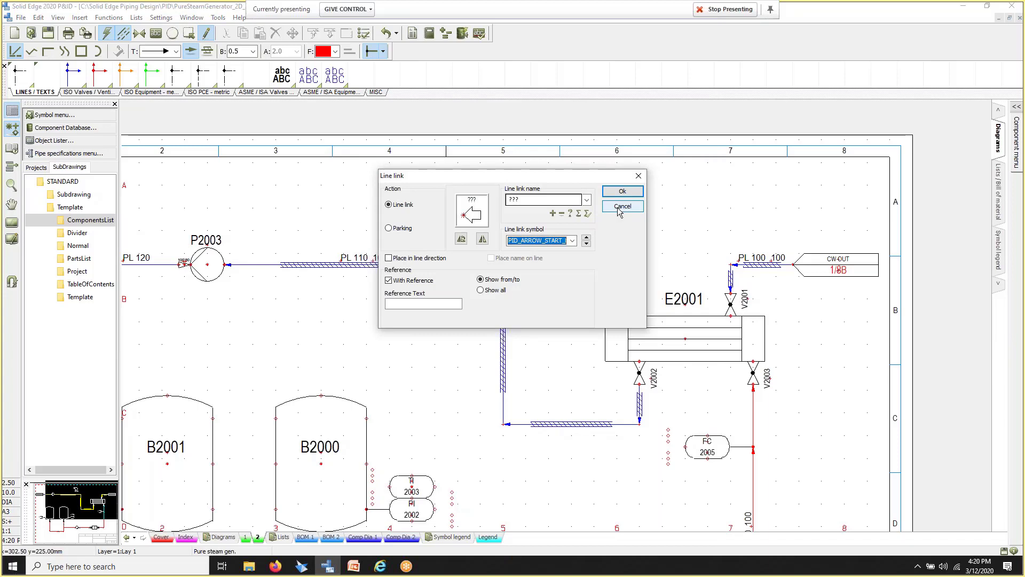
{"action": "left_click", "coordinate": [621, 207]}
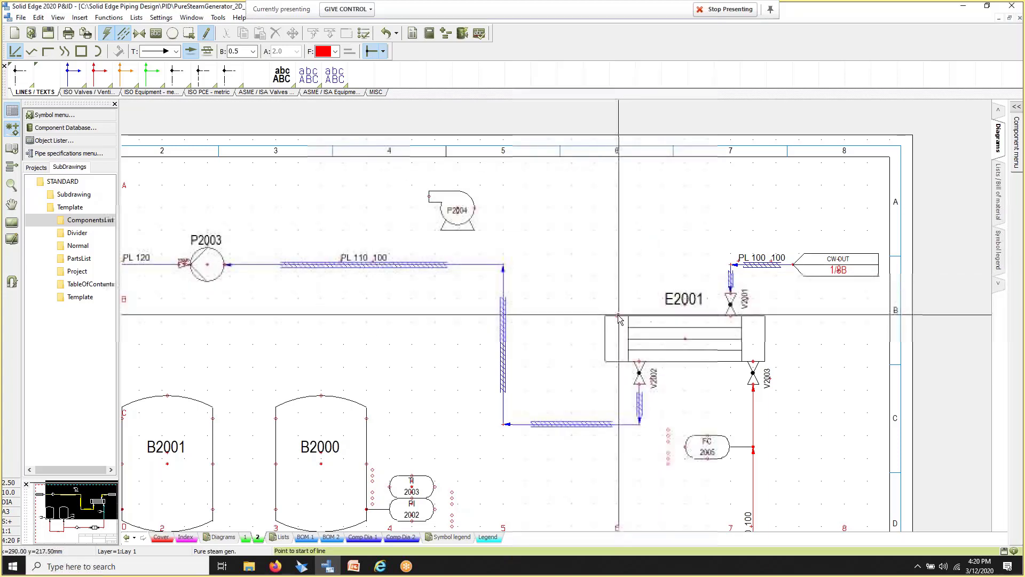
{"action": "scroll", "coordinate": [553, 230], "scroll_direction": "up", "scroll_amount": 2}
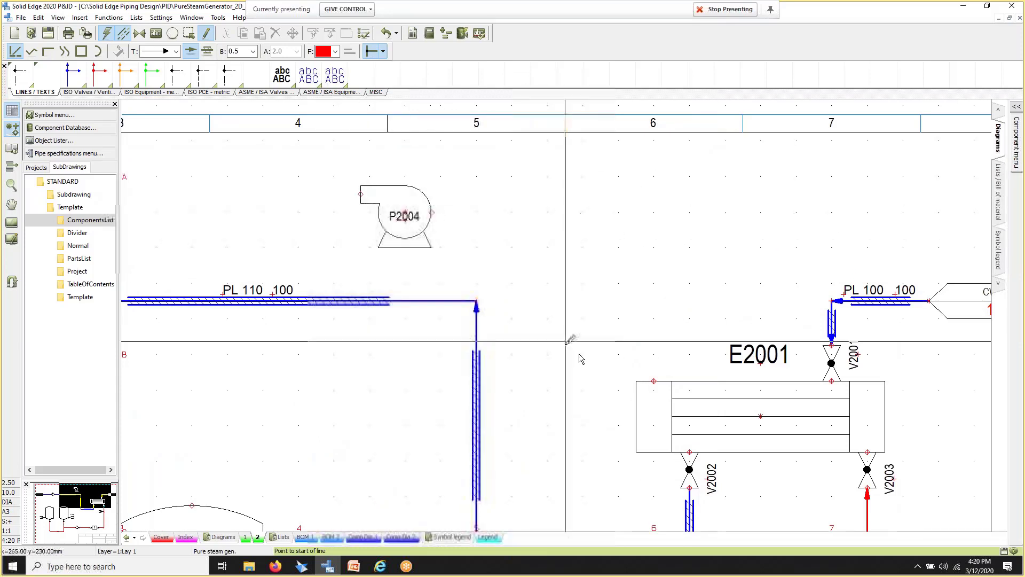
{"action": "left_click", "coordinate": [654, 381]}
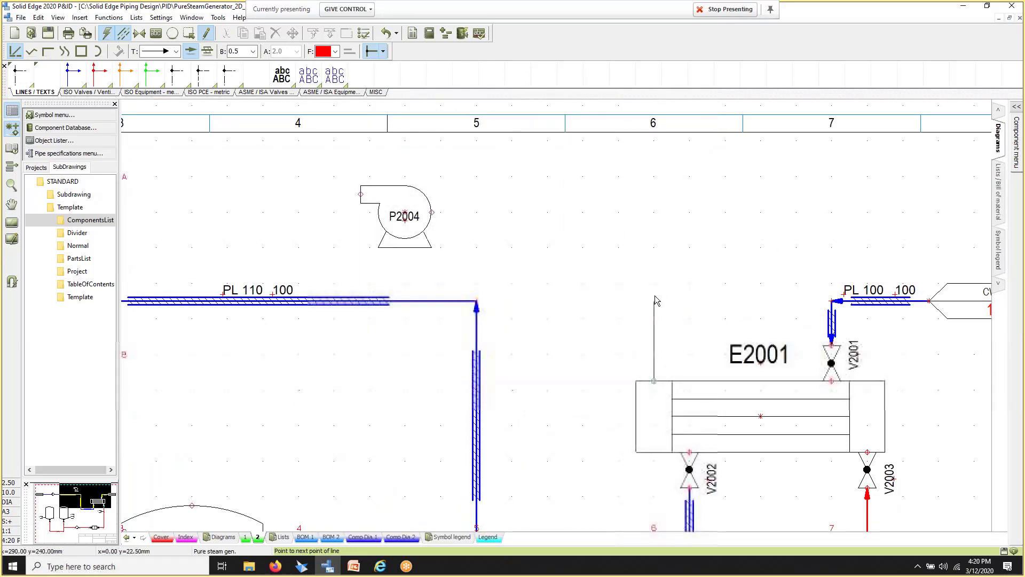
{"action": "left_click", "coordinate": [654, 212]}
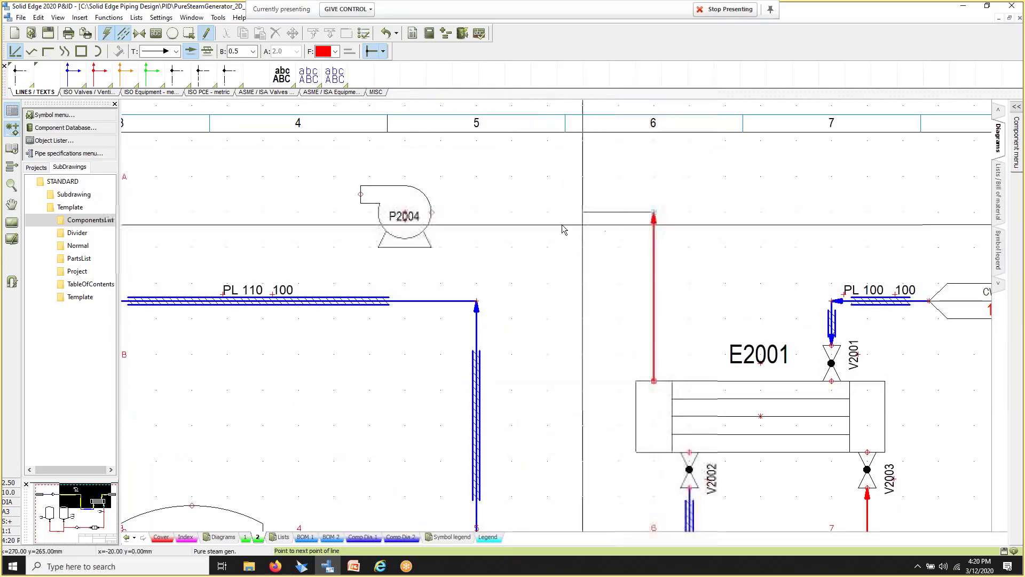
{"action": "left_click", "coordinate": [431, 213]}
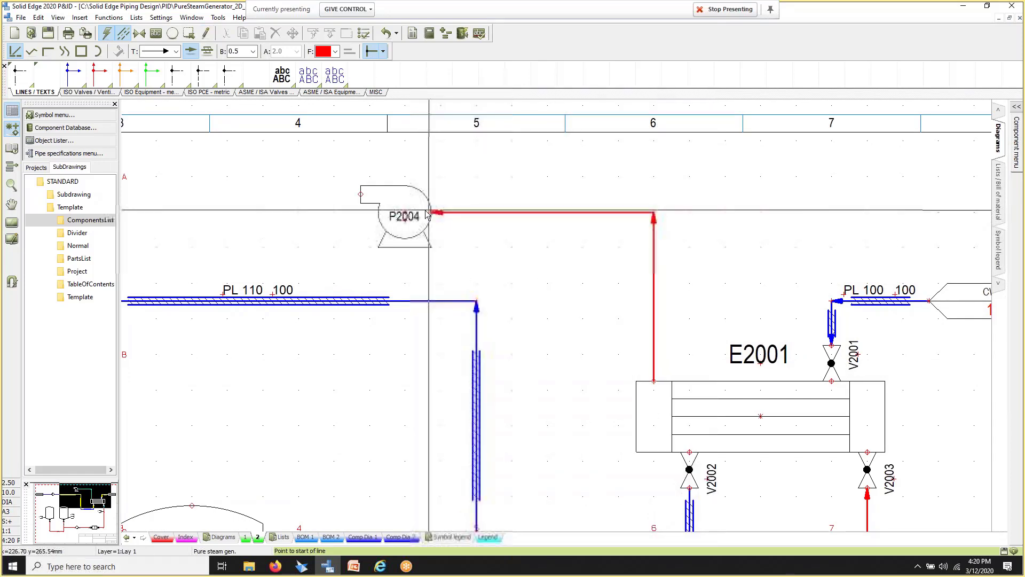
Step: Move pump P2004 through several positions with its red line attached, finishing near the drawing's upper border above PL 110
{"action": "left_click", "coordinate": [428, 215]}
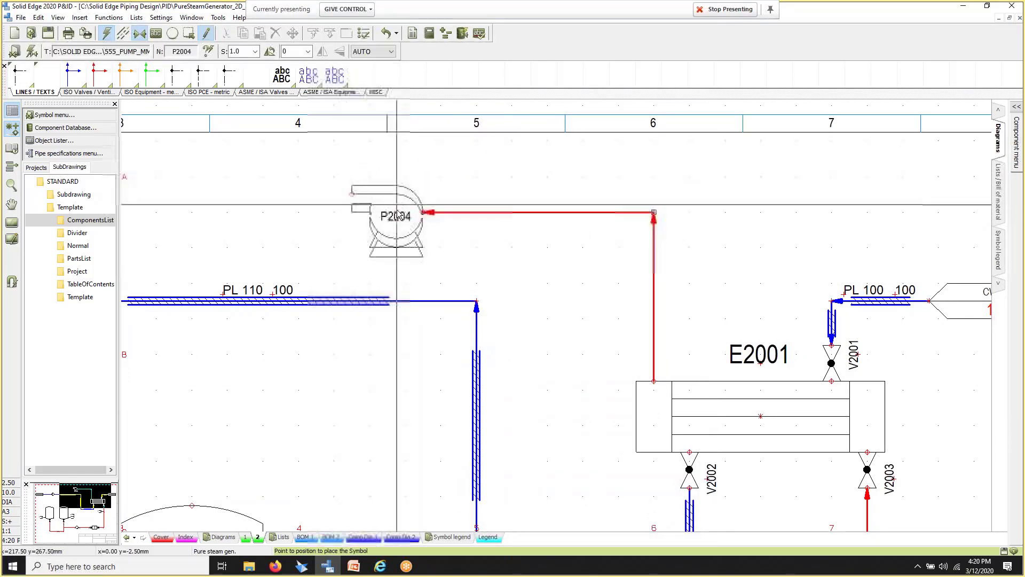
{"action": "left_click", "coordinate": [424, 240]}
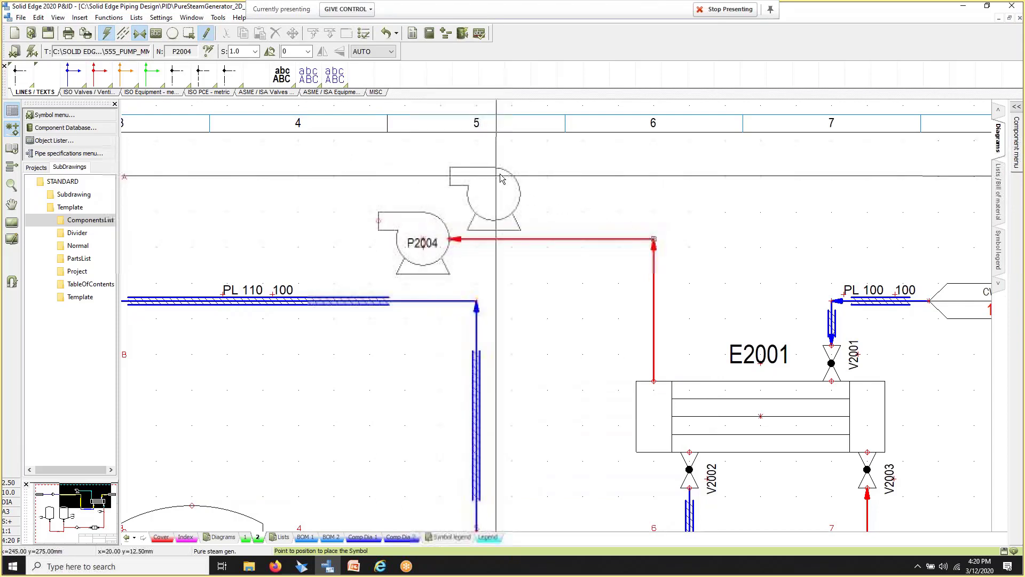
{"action": "left_click", "coordinate": [385, 350]}
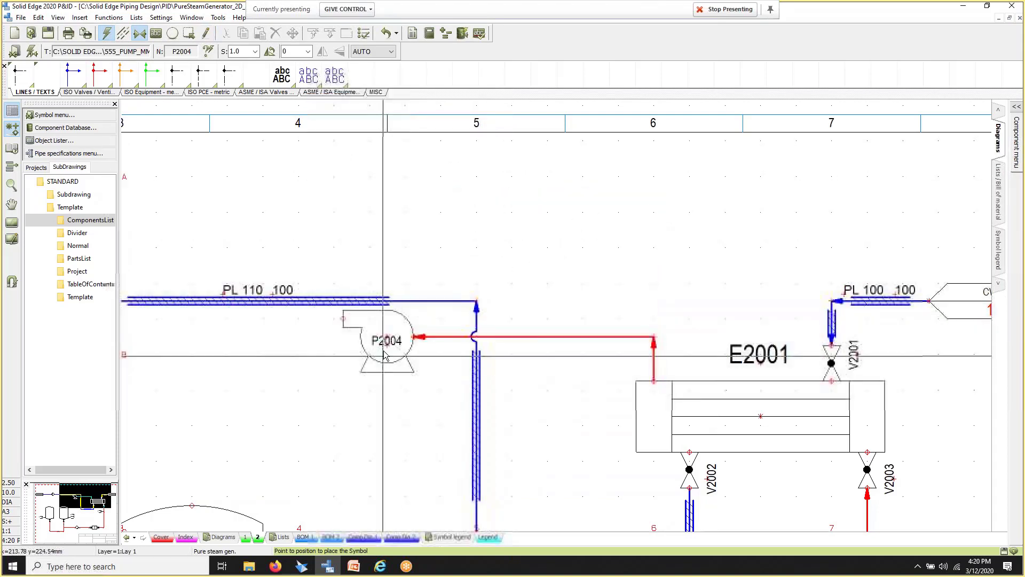
{"action": "left_click", "coordinate": [398, 240]}
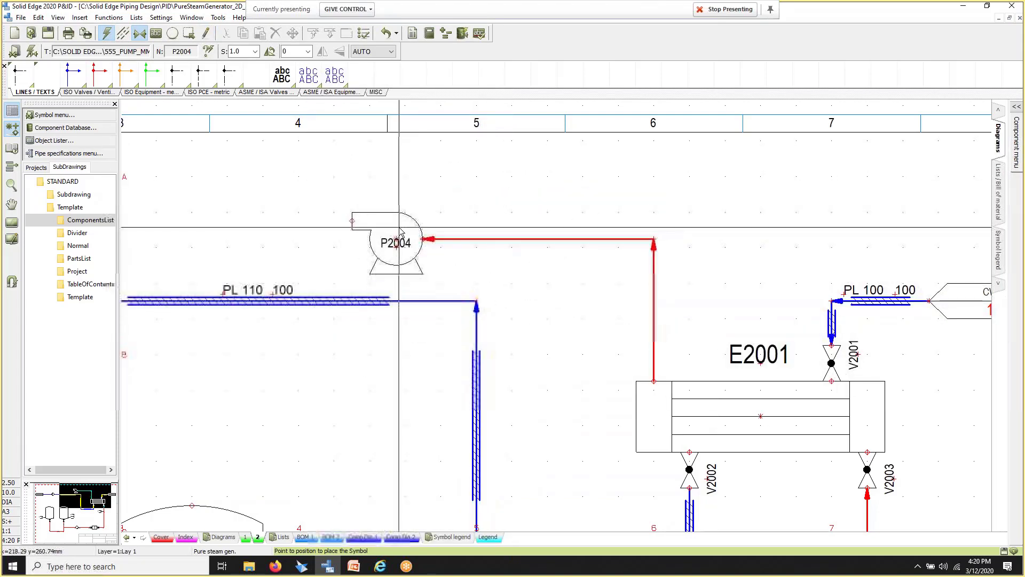
{"action": "left_click", "coordinate": [389, 187]}
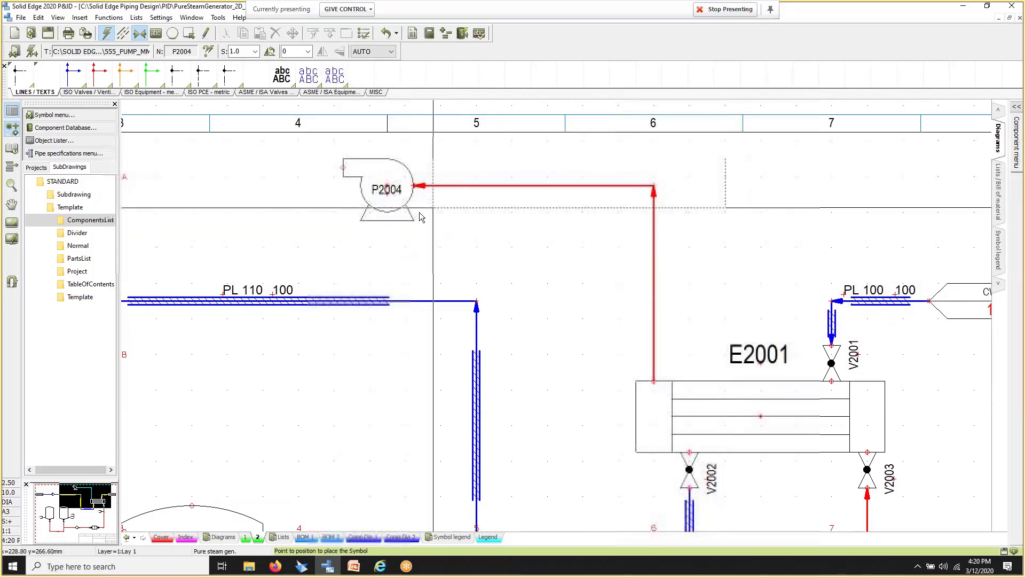
Step: Open pump P2004's component data and accept it without changes
{"action": "left_click", "coordinate": [394, 200]}
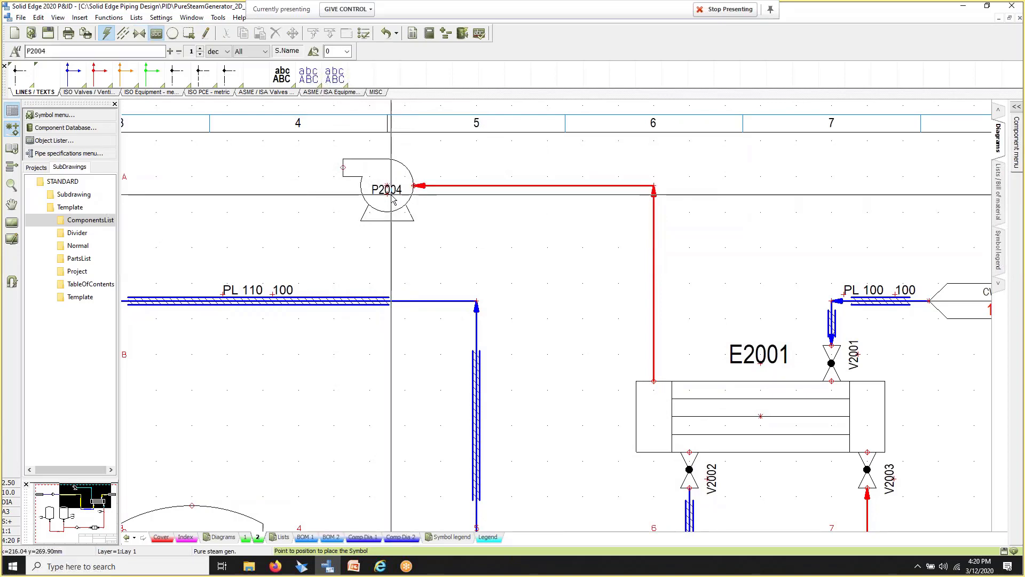
{"action": "double_click", "coordinate": [393, 200]}
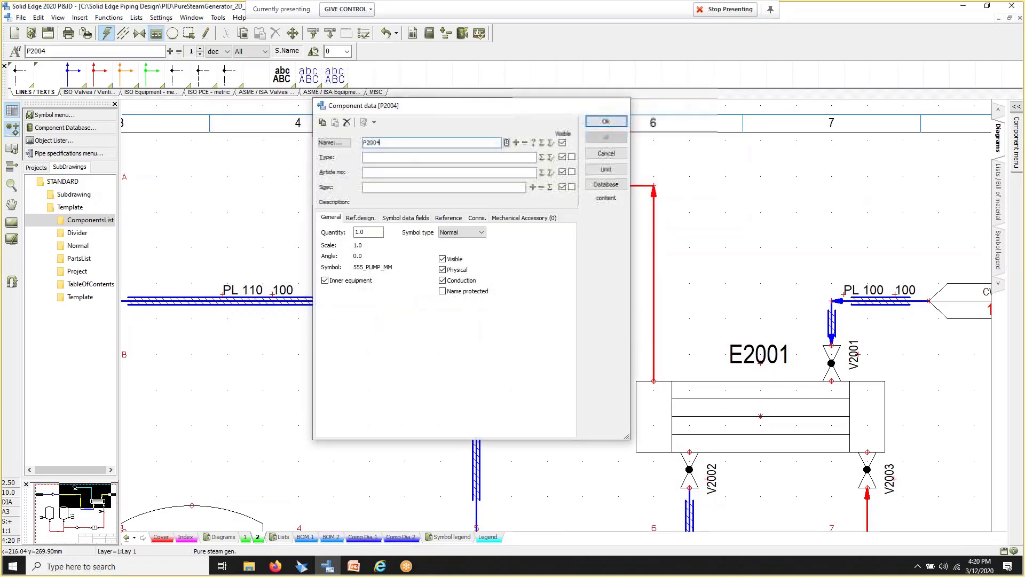
{"action": "key", "text": "Return"}
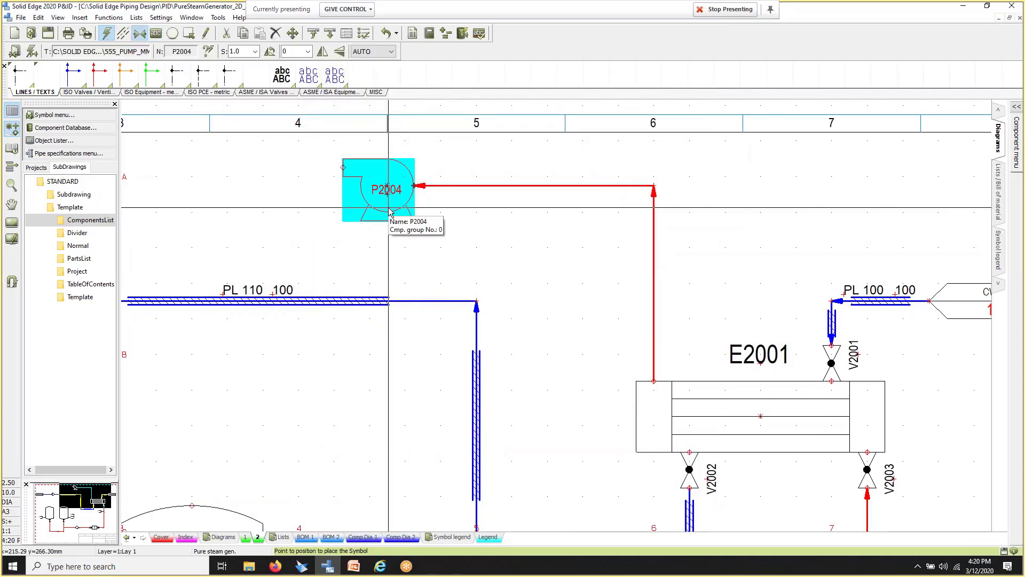
Step: Delete pump P2004 together with the red line connecting it to heat exchanger E2001
{"action": "left_click", "coordinate": [480, 239]}
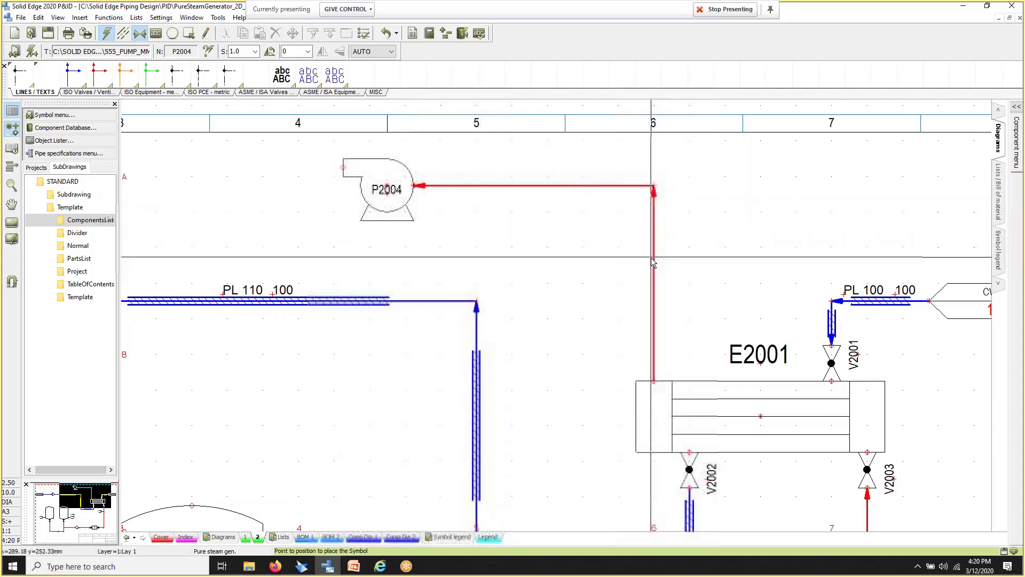
{"action": "left_click_drag", "start_coordinate": [717, 266], "coordinate": [335, 166]}
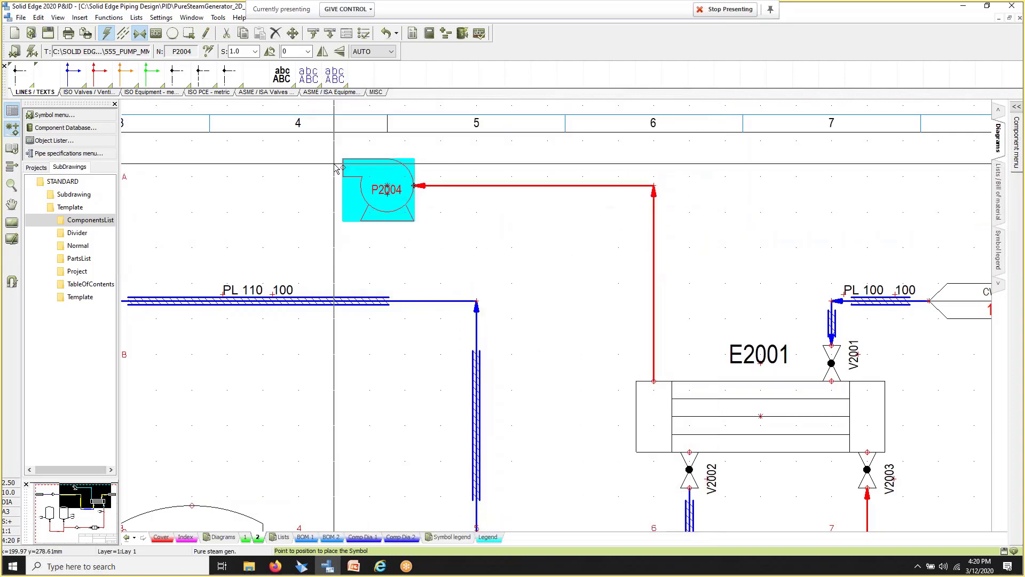
{"action": "key", "text": "Delete"}
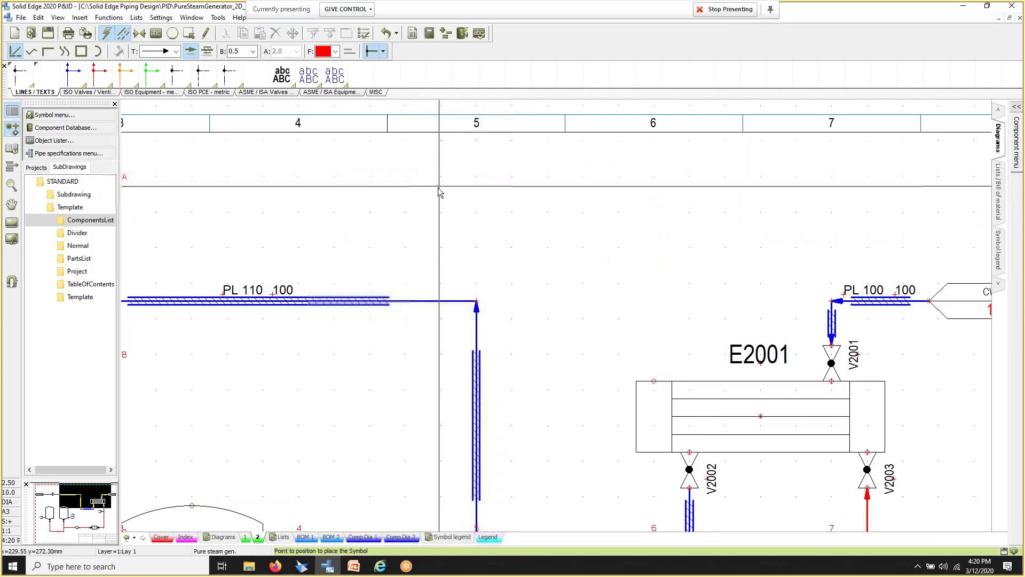
Step: Open the component database, enlarge its category list, and view the Vessels and tanks and Valves, Instruments categories
{"action": "left_click", "coordinate": [96, 128]}
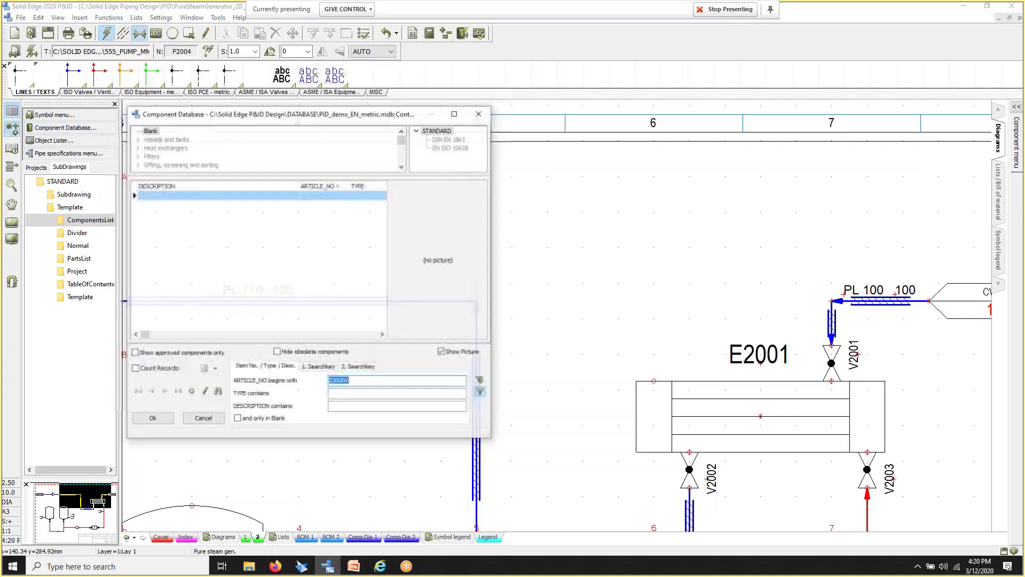
{"action": "left_click", "coordinate": [163, 139]}
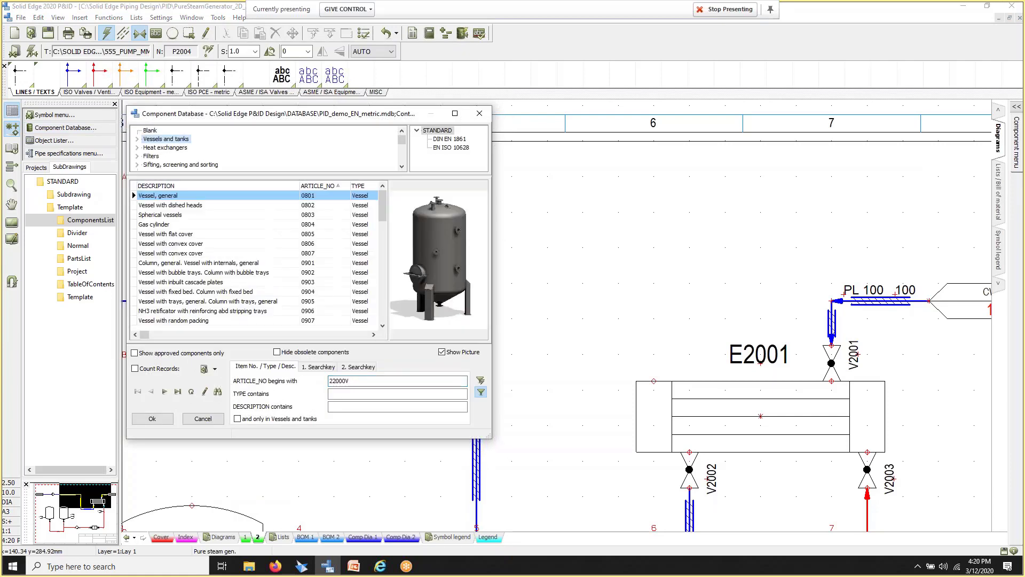
{"action": "scroll", "coordinate": [166, 160], "scroll_direction": "down", "scroll_amount": 2}
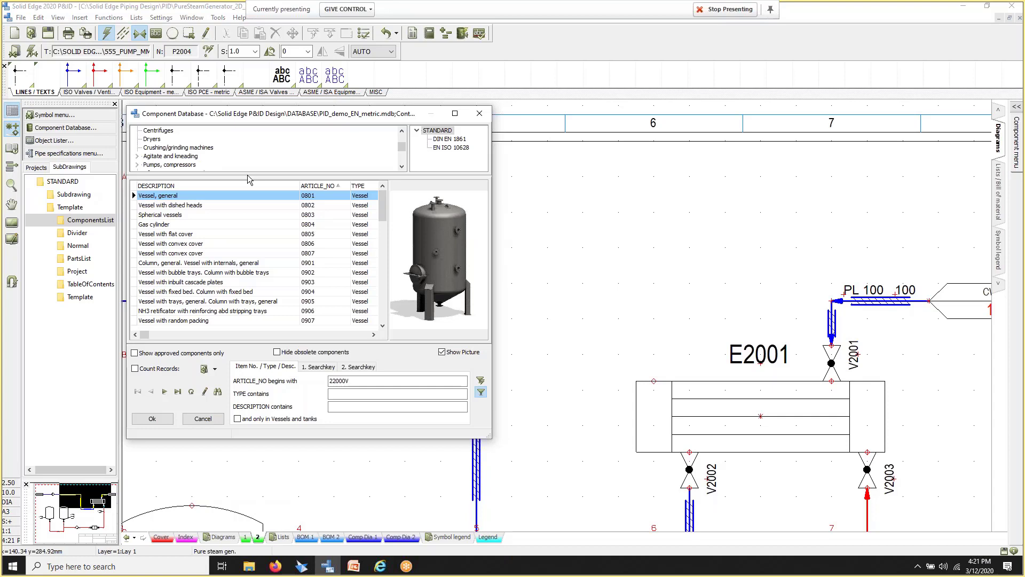
{"action": "left_click_drag", "start_coordinate": [247, 179], "coordinate": [244, 218]}
{"action": "scroll", "coordinate": [170, 172], "scroll_direction": "down", "scroll_amount": 1}
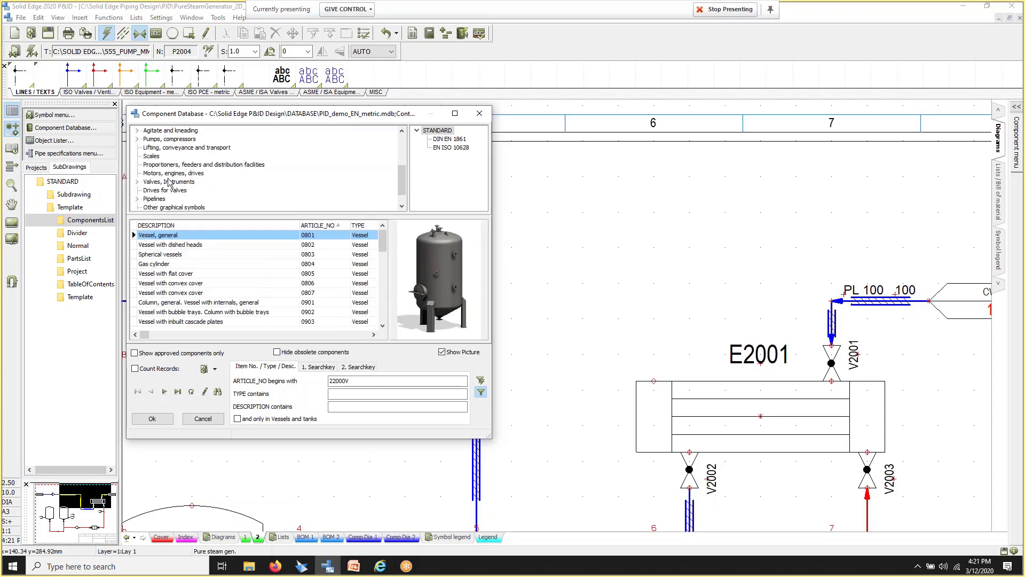
{"action": "left_click", "coordinate": [158, 183]}
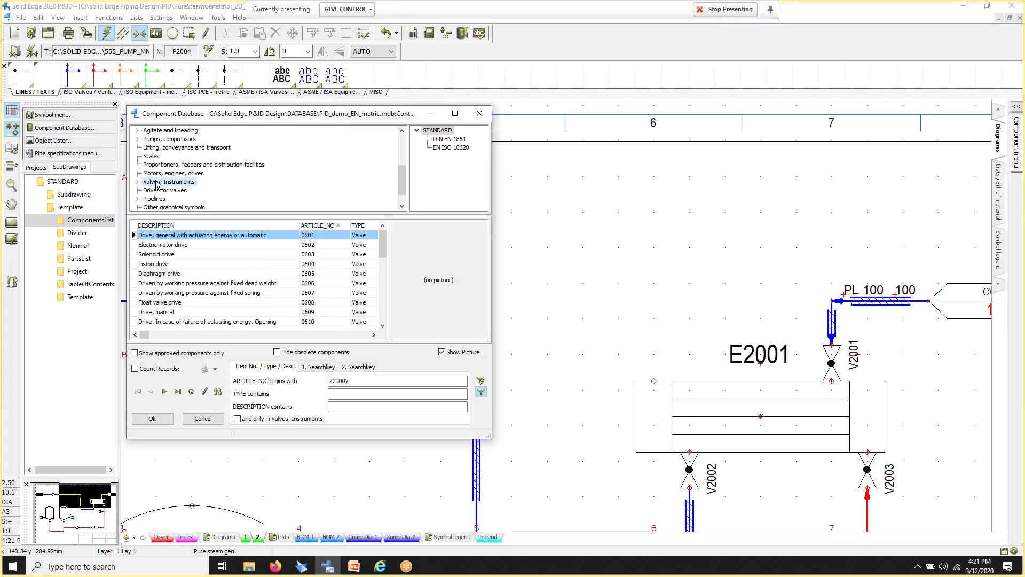
Step: Look through the components listed in the database's Pumps, compressors category
{"action": "left_click", "coordinate": [161, 140]}
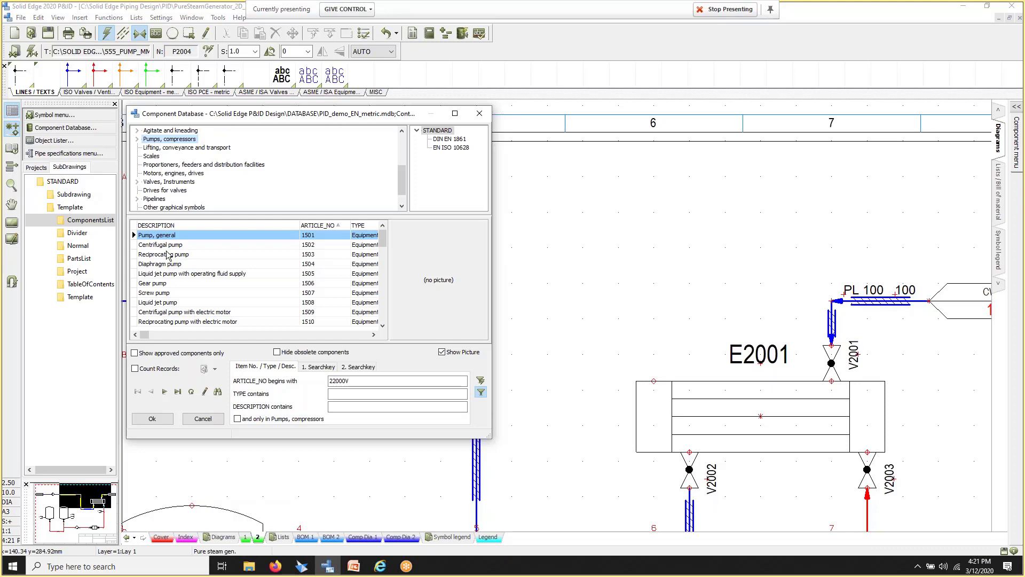
{"action": "key", "text": "Down"}
{"action": "key", "text": "Down"}
{"action": "key", "text": "Down"}
{"action": "key", "text": "Down"}
{"action": "key", "text": "Down"}
{"action": "key", "text": "Down"}
{"action": "key", "text": "Down"}
{"action": "key", "text": "Down"}
{"action": "key", "text": "Down"}
{"action": "key", "text": "Down"}
{"action": "key", "text": "Down"}
{"action": "key", "text": "Down"}
{"action": "key", "text": "Down"}
{"action": "key", "text": "Down"}
{"action": "key", "text": "Down"}
{"action": "key", "text": "Down"}
{"action": "key", "text": "Down"}
{"action": "key", "text": "Down"}
{"action": "key", "text": "Down"}
{"action": "key", "text": "Down"}
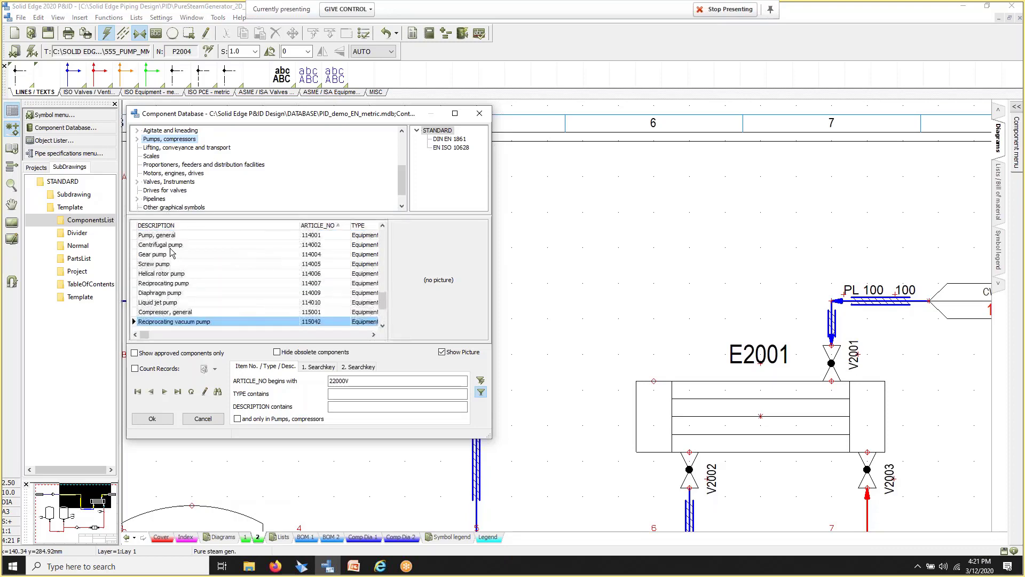
{"action": "scroll", "coordinate": [171, 253], "scroll_direction": "down", "scroll_amount": 7}
{"action": "scroll", "coordinate": [170, 253], "scroll_direction": "up", "scroll_amount": 20}
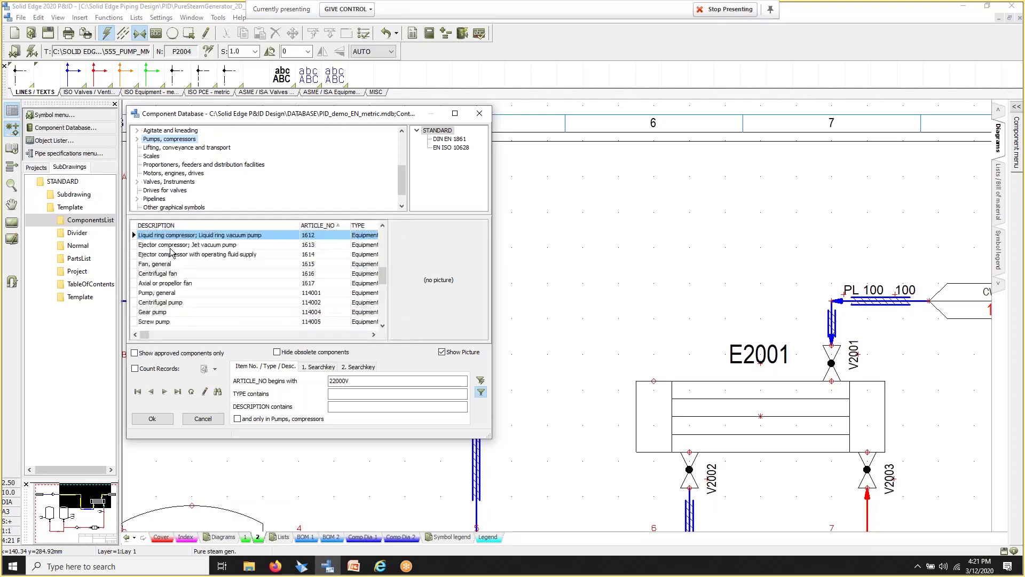
{"action": "scroll", "coordinate": [171, 253], "scroll_direction": "up", "scroll_amount": 10}
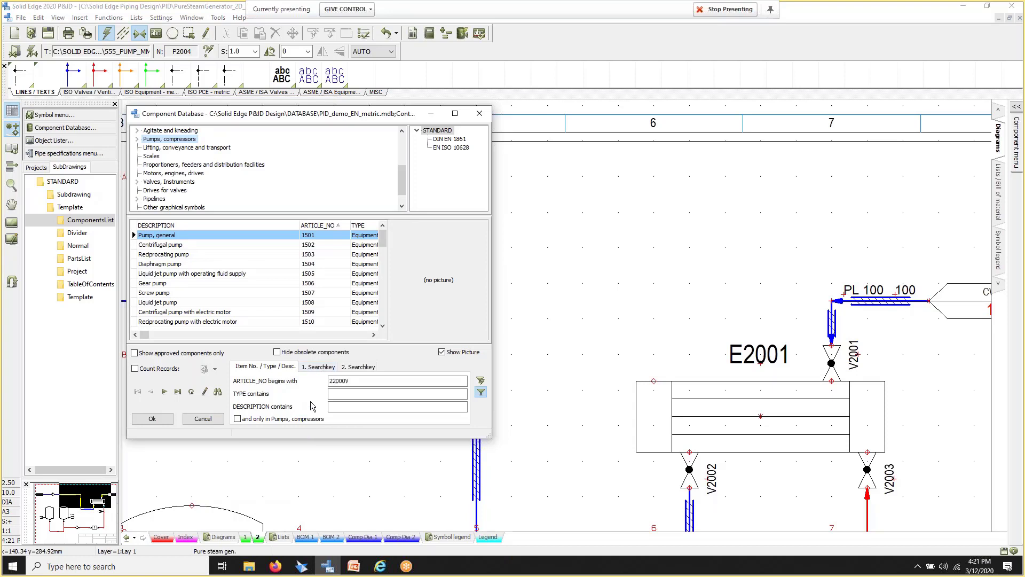
Step: Clear the article number filter and search the component database for items whose type contains "pump"
{"action": "left_click", "coordinate": [348, 394]}
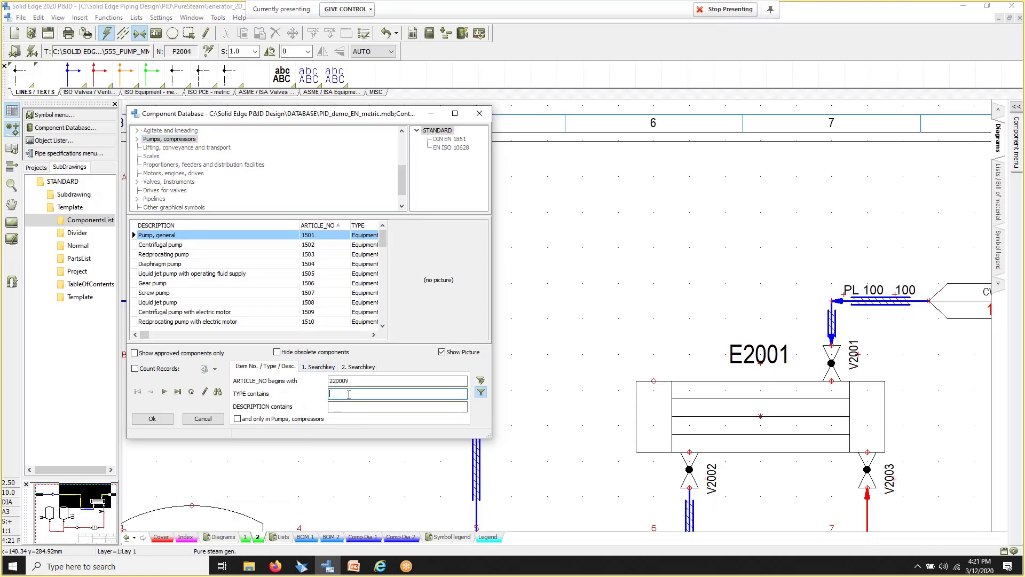
{"action": "key", "text": "Return"}
{"action": "key", "text": "Delete"}
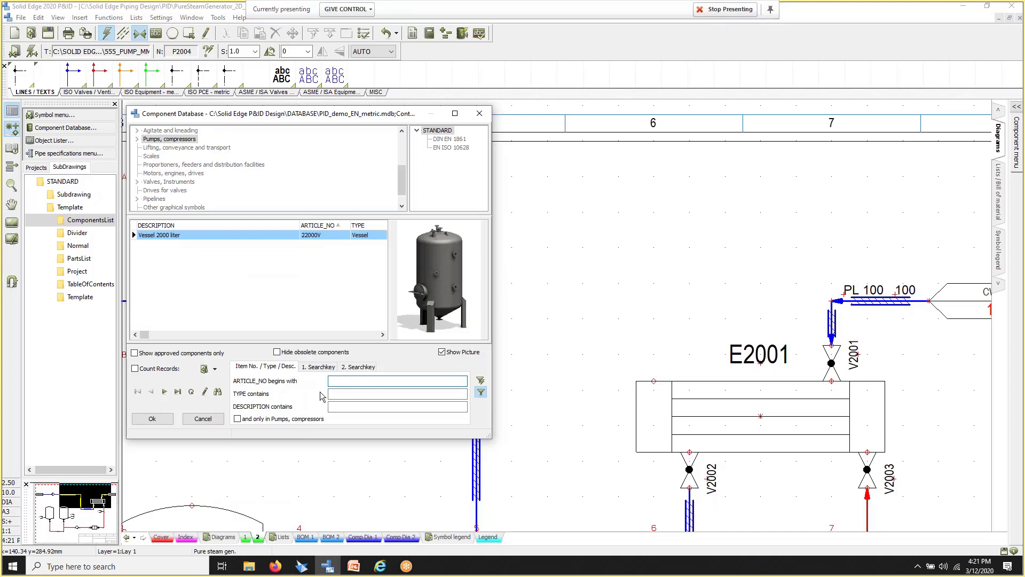
{"action": "left_click", "coordinate": [337, 393]}
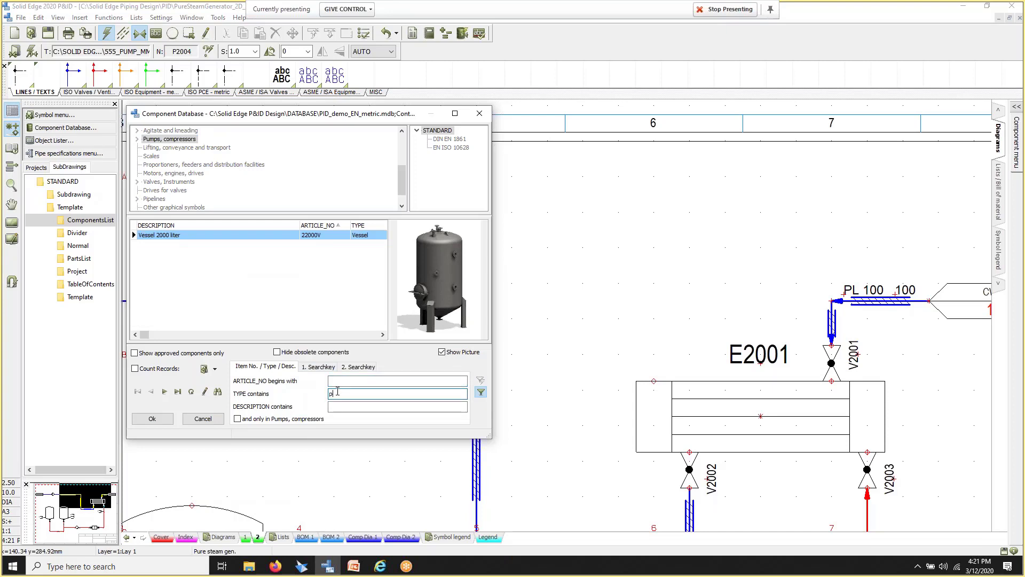
{"action": "key", "text": "Return"}
{"action": "type", "text": "pump"}
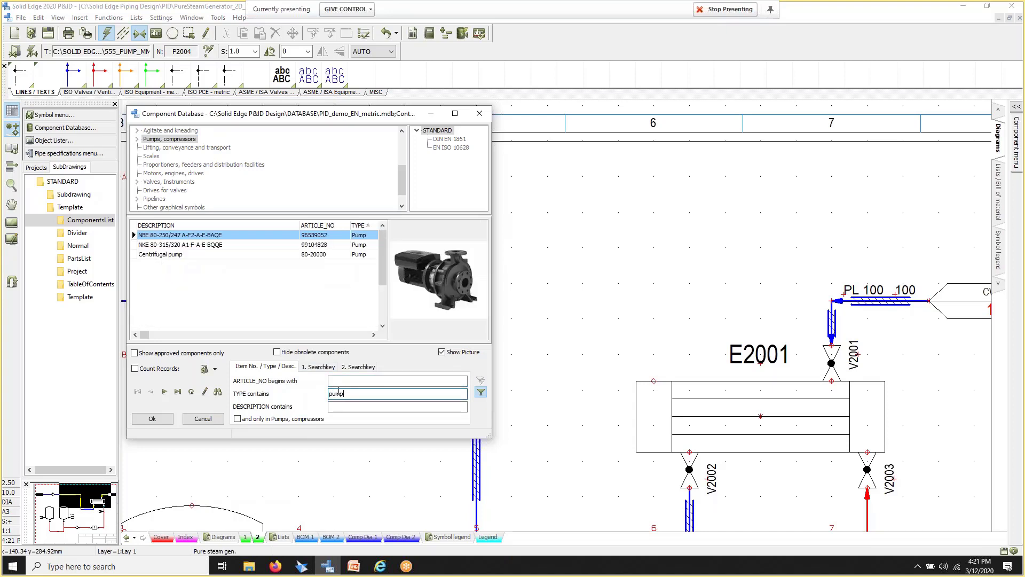
{"action": "key", "text": "BackSpace"}
Step: Search the component database by manufacturer, first containing "ap" and finally containing "gr"
{"action": "left_click", "coordinate": [312, 366]}
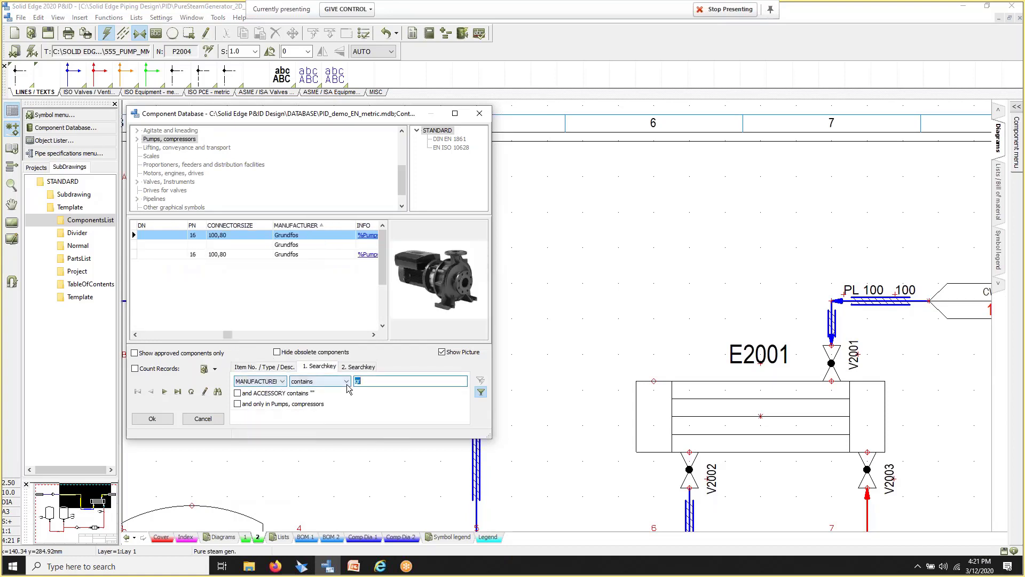
{"action": "key", "text": "BackSpace"}
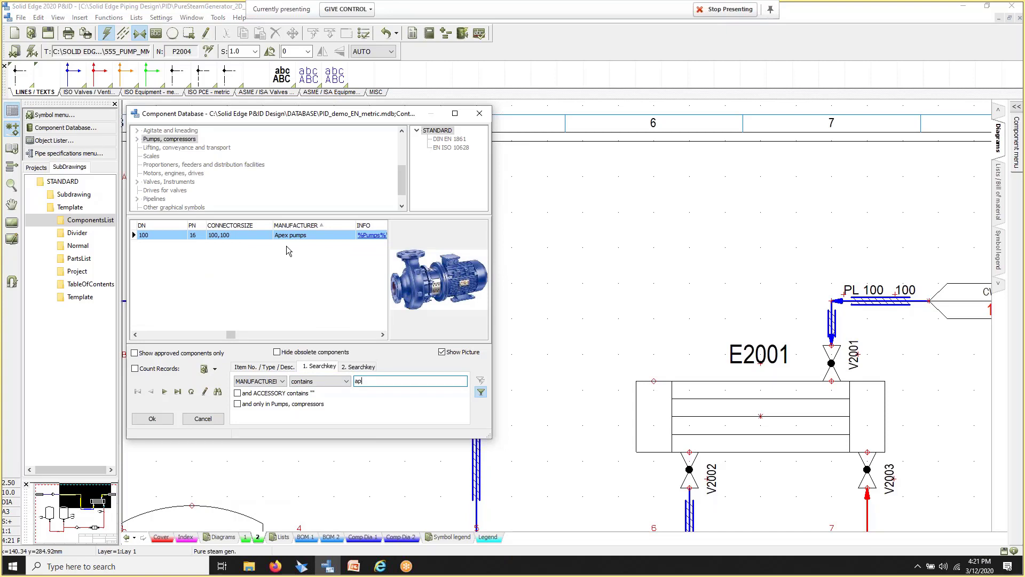
{"action": "type", "text": "gr"}
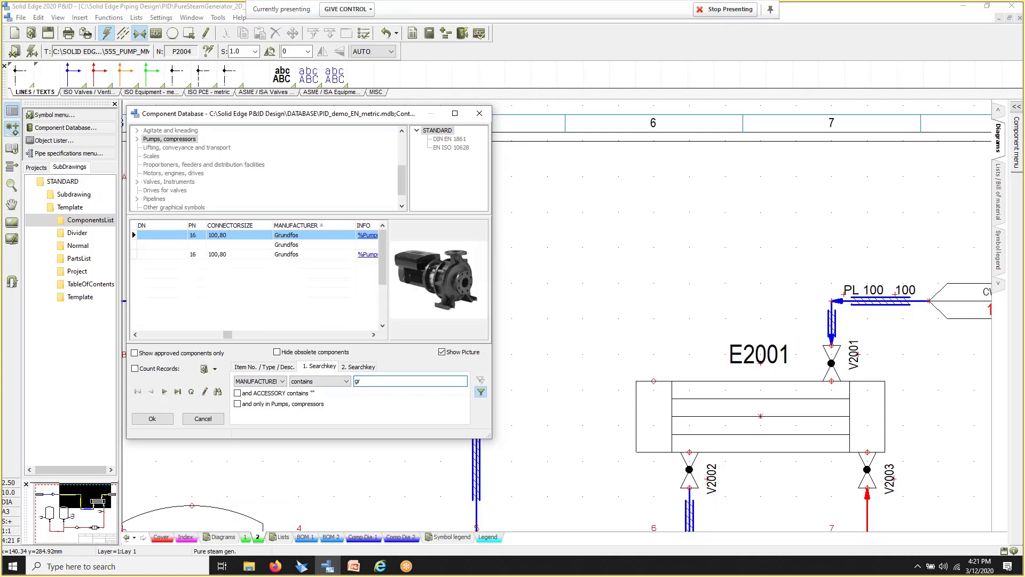
Step: Compare the Grundfos pumps in the database results, choose article 96539052 for insertion and rotate its symbol to 180 degrees
{"action": "left_click", "coordinate": [198, 255]}
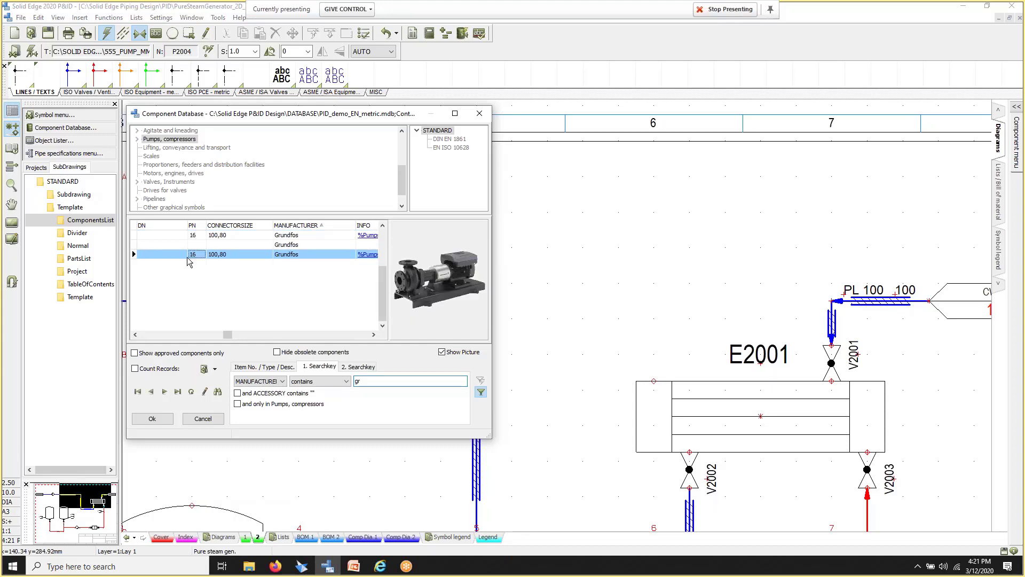
{"action": "left_click", "coordinate": [161, 238]}
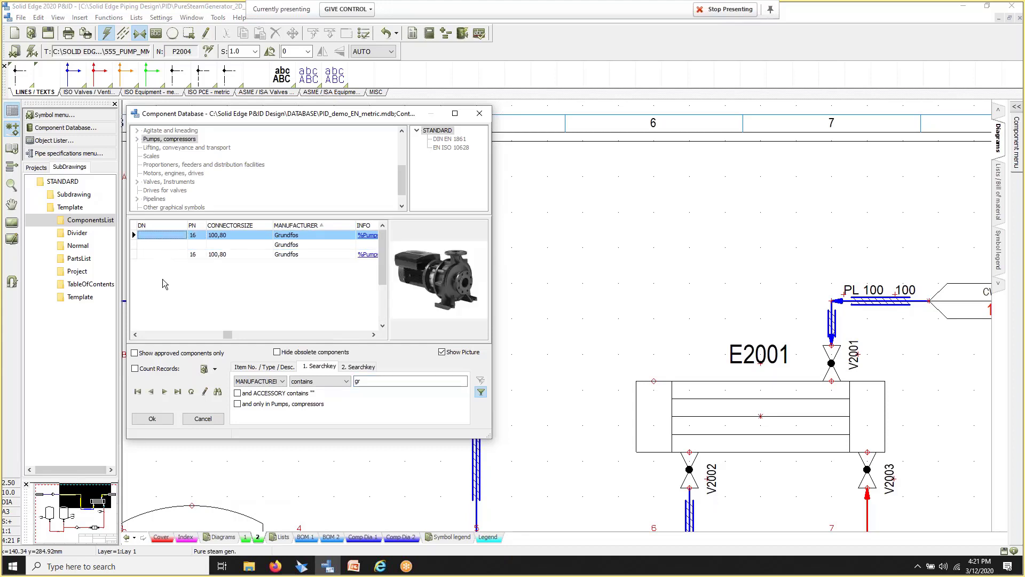
{"action": "left_click", "coordinate": [156, 335]}
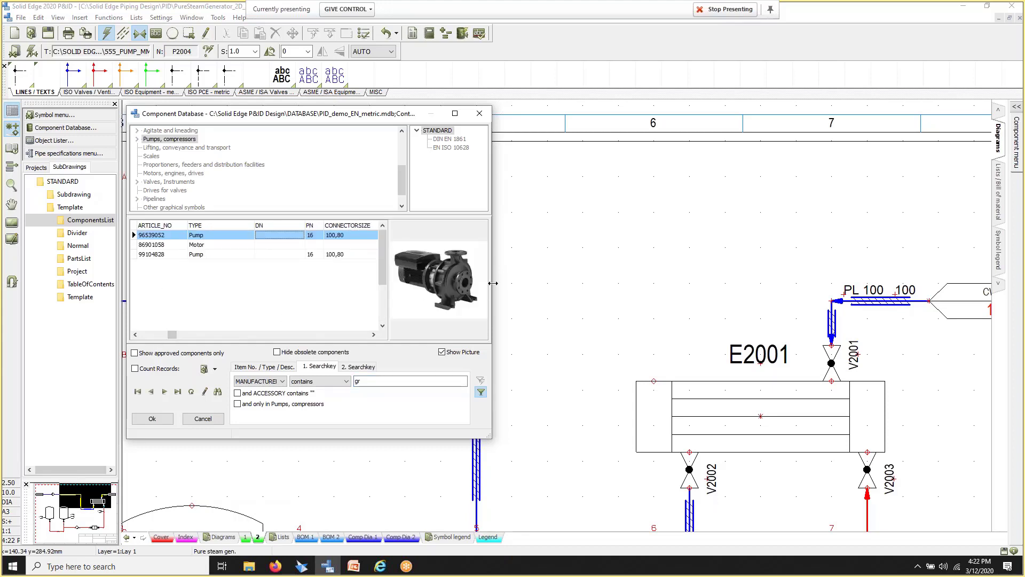
{"action": "left_click_drag", "start_coordinate": [492, 283], "coordinate": [644, 285]}
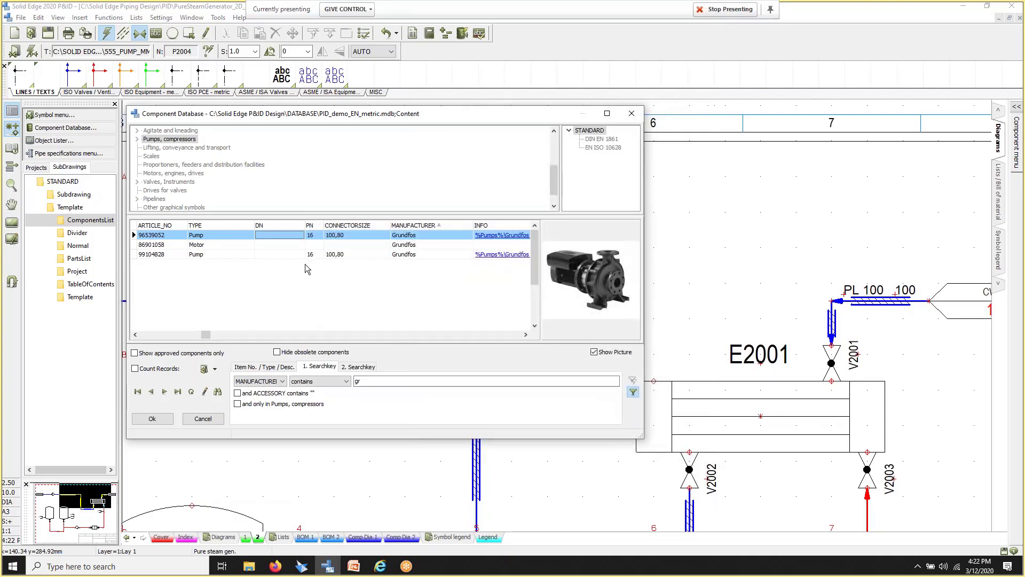
{"action": "left_click", "coordinate": [156, 255]}
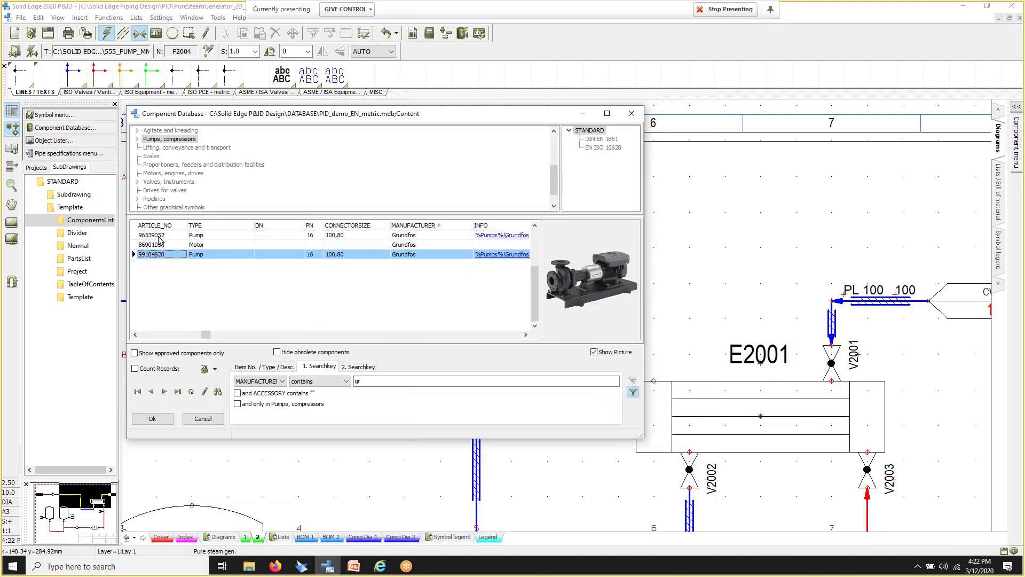
{"action": "left_click", "coordinate": [159, 236]}
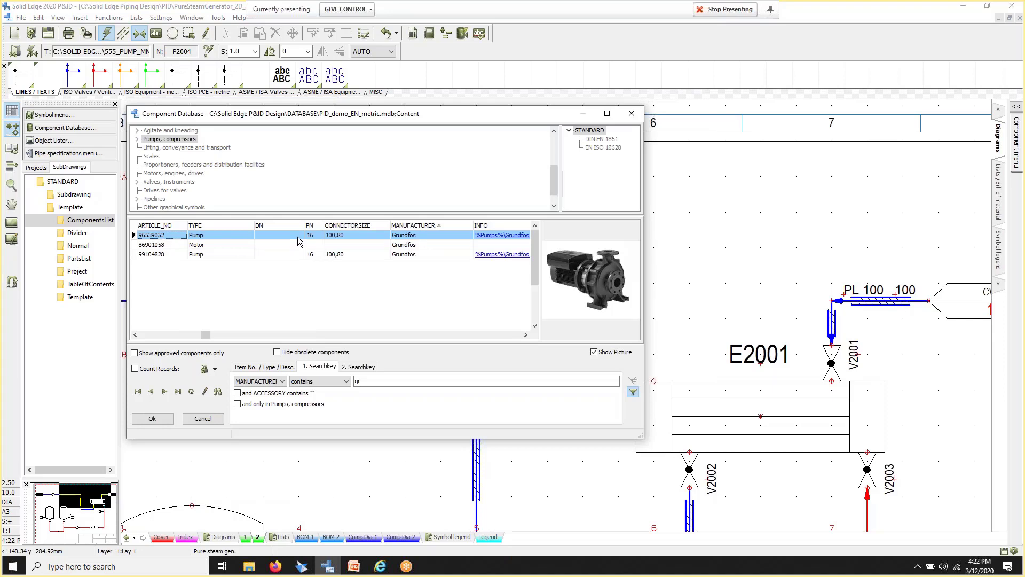
{"action": "double_click", "coordinate": [167, 237]}
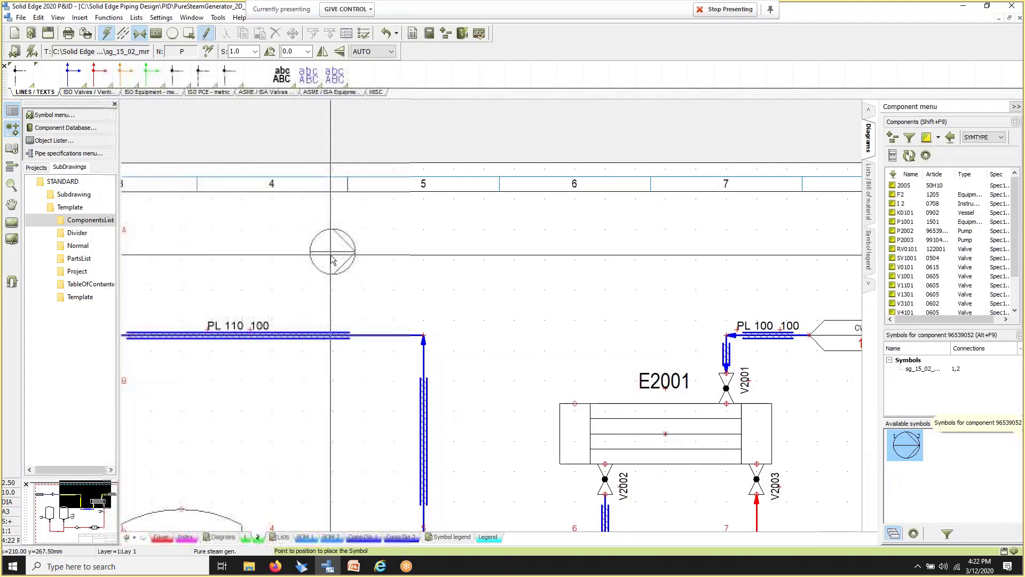
{"action": "key", "text": "space"}
{"action": "key", "text": "space"}
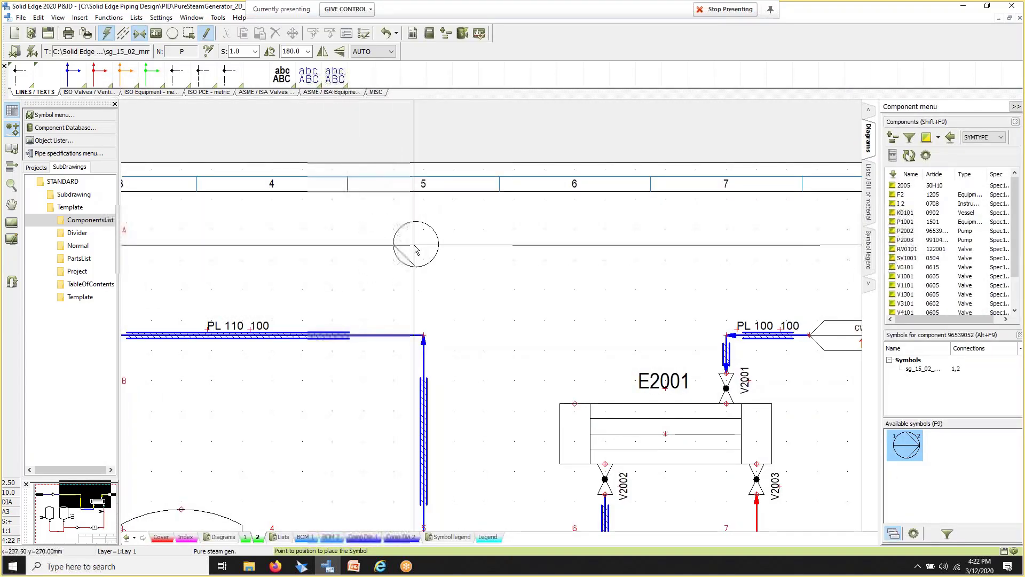
Step: Try the pump symbol at scale 2.00 and return it to scale 1.00
{"action": "left_click", "coordinate": [255, 52]}
{"action": "left_click", "coordinate": [254, 96]}
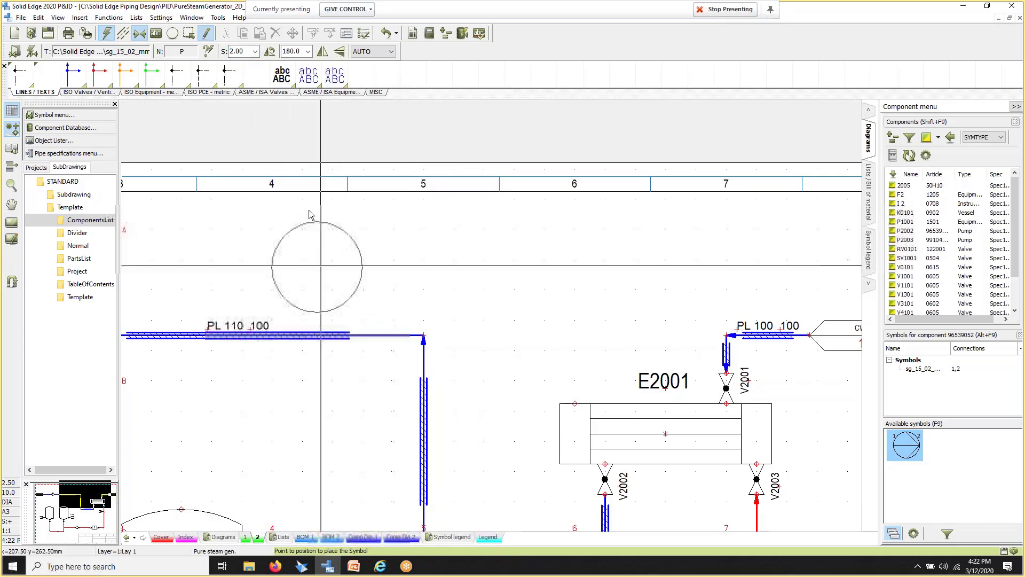
{"action": "left_click", "coordinate": [255, 51]}
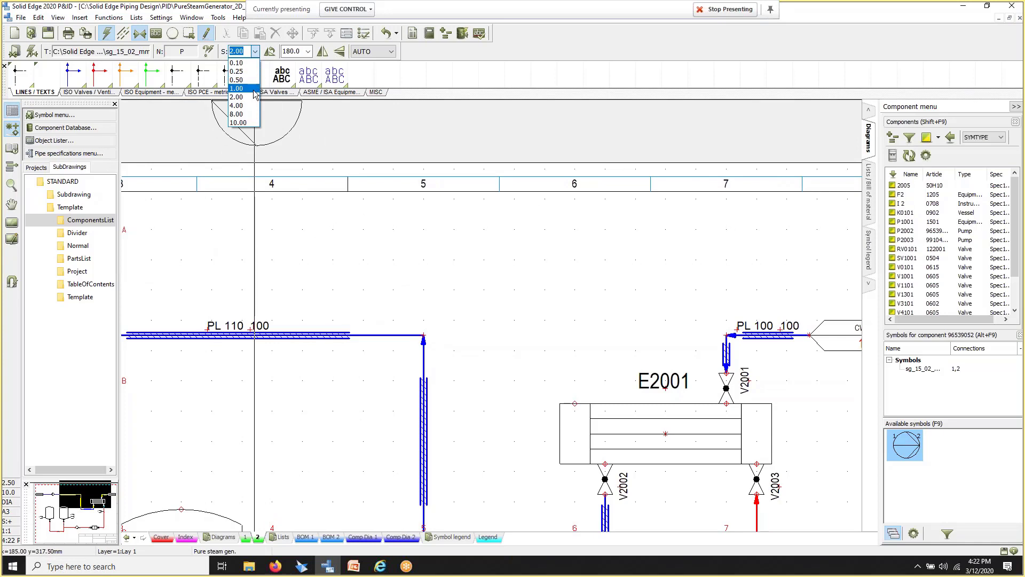
{"action": "left_click", "coordinate": [251, 88]}
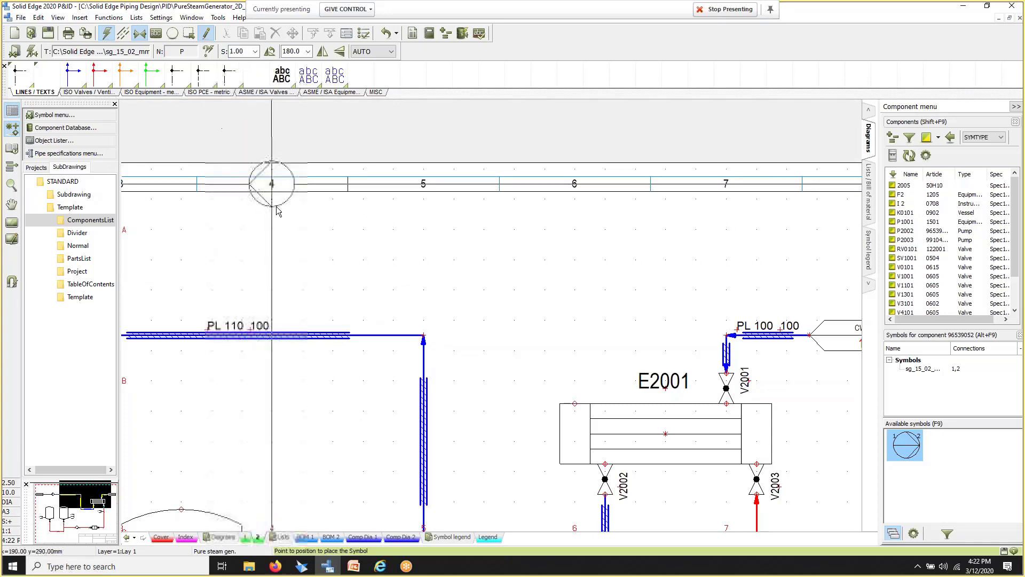
Step: Place the pump above the PL 110 line at about x 220, y 265 mm and name it P3000
{"action": "left_click", "coordinate": [374, 272]}
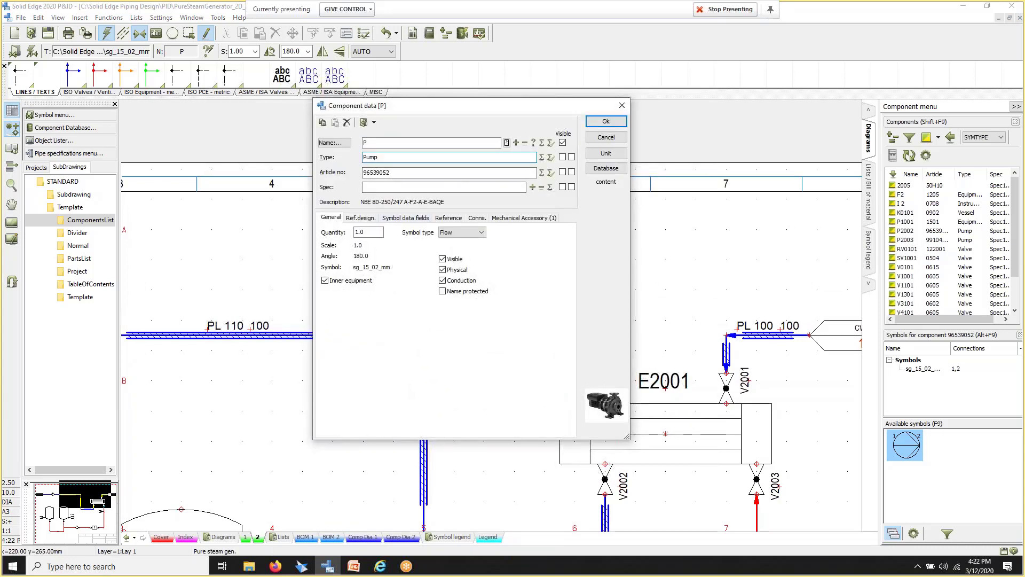
{"action": "left_click", "coordinate": [378, 143]}
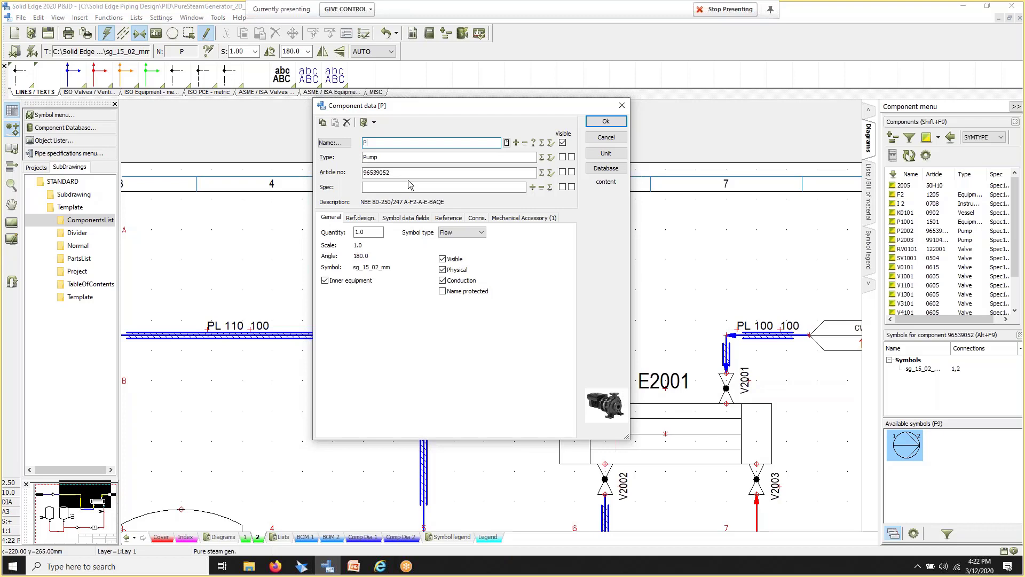
{"action": "type", "text": "000"}
{"action": "left_click_drag", "start_coordinate": [426, 108], "coordinate": [533, 56]}
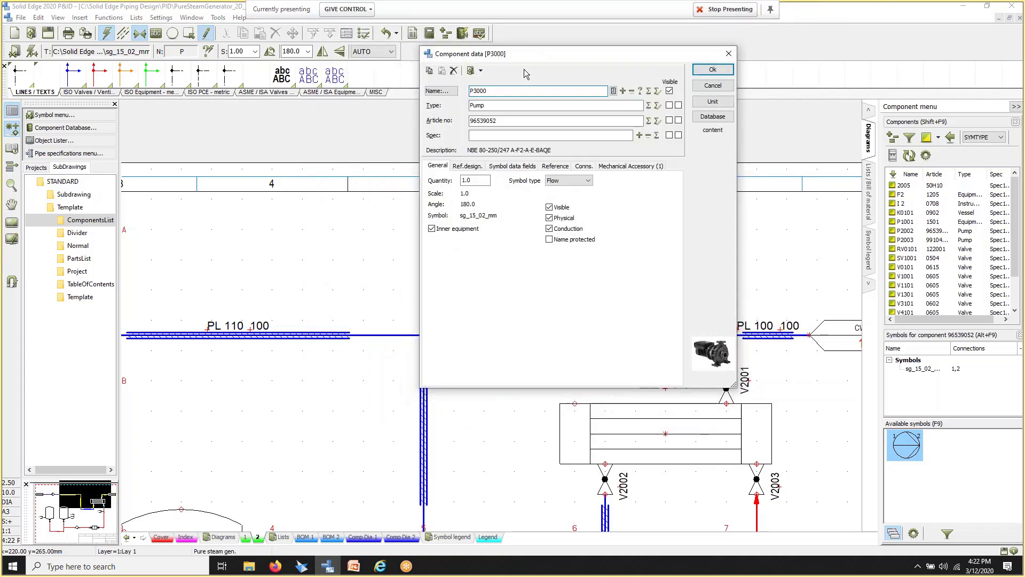
Step: Set the medium to Hot water in the symbol data fields of pump P3000
{"action": "left_click", "coordinate": [517, 167]}
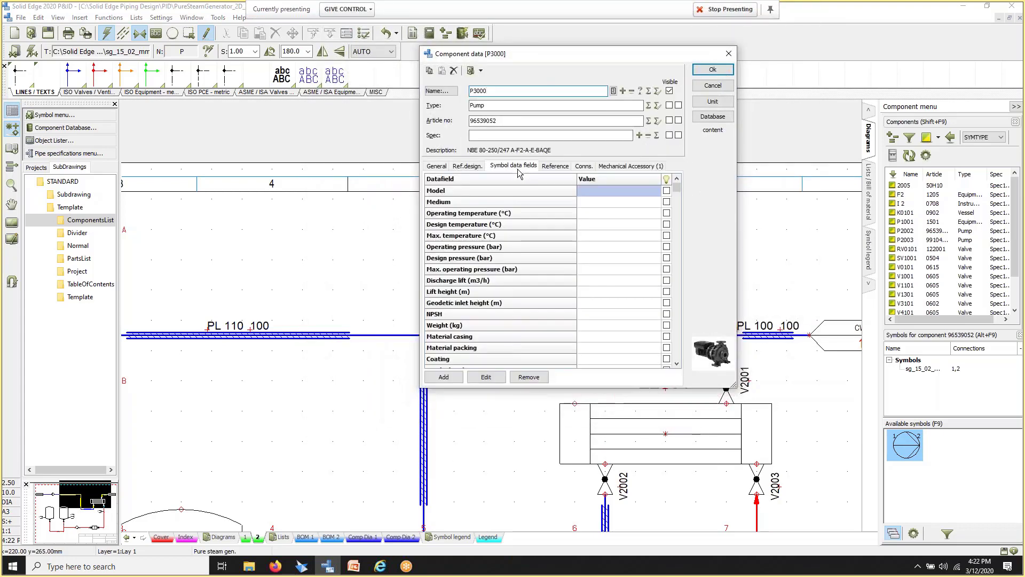
{"action": "left_click", "coordinate": [613, 201]}
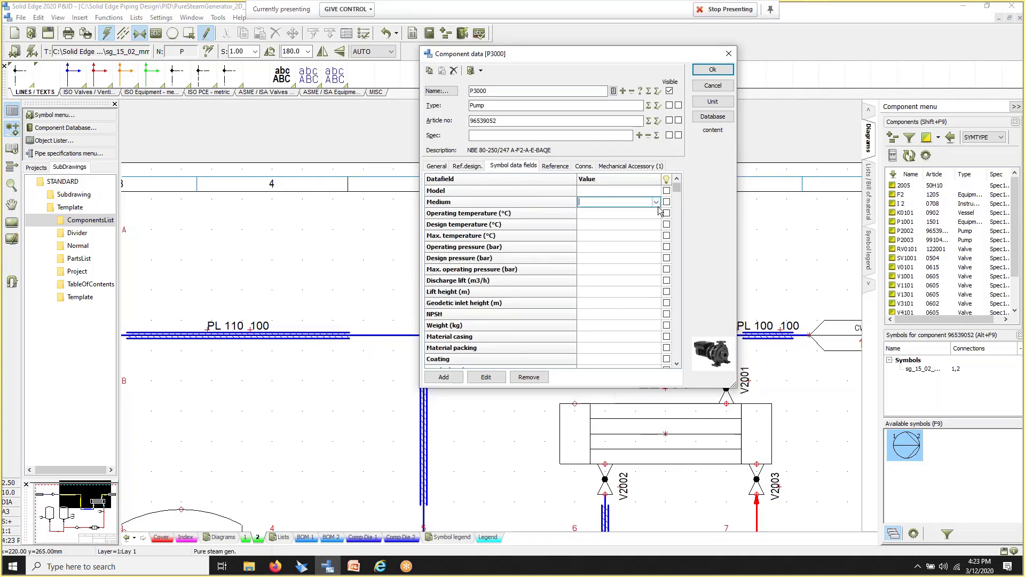
{"action": "left_click", "coordinate": [629, 213]}
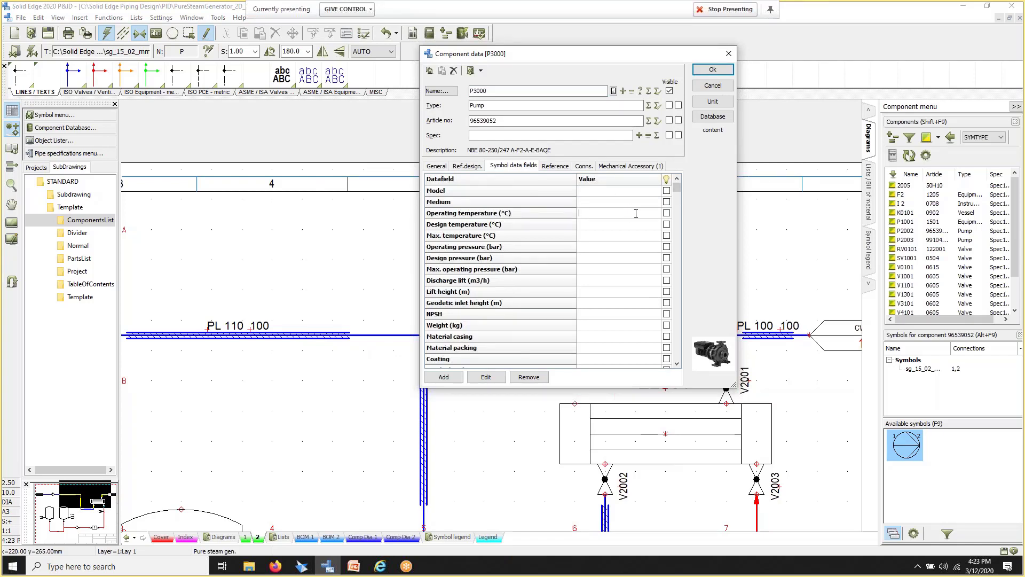
{"action": "left_click", "coordinate": [649, 203]}
{"action": "left_click", "coordinate": [656, 202]}
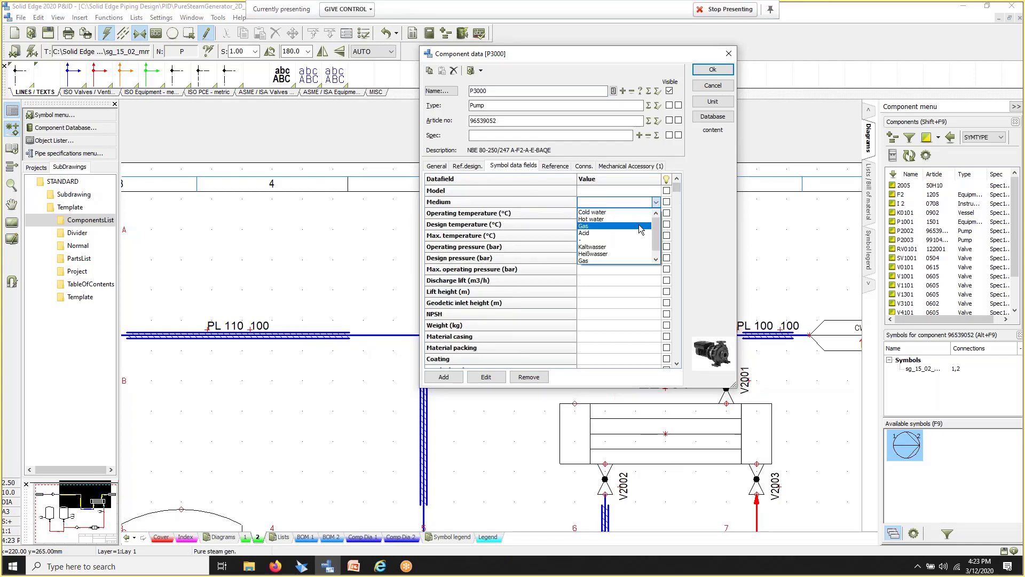
{"action": "left_click", "coordinate": [614, 219]}
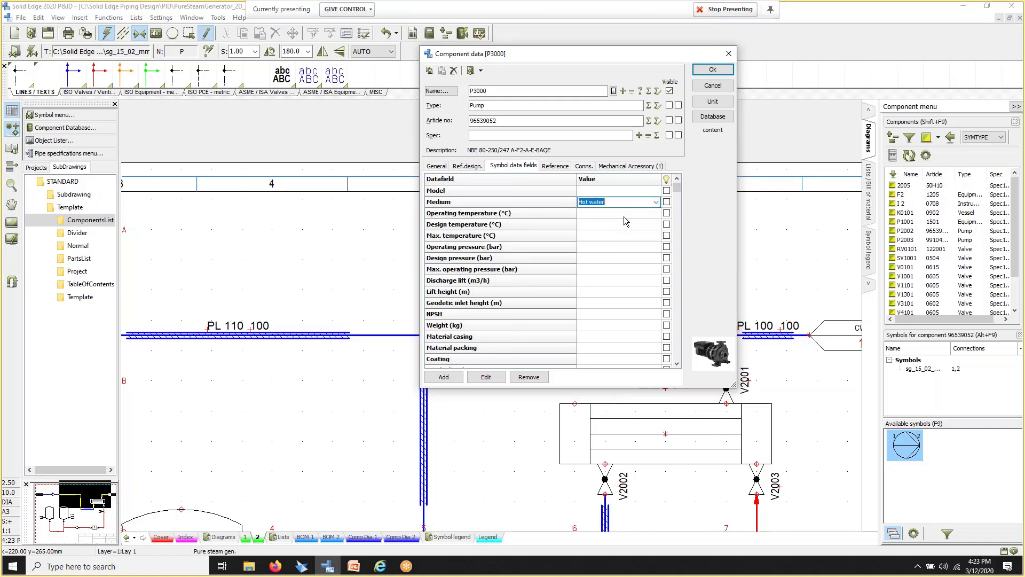
Step: Set the pump's operating, design and maximum temperatures to 90, 95 and 105 °C and the corresponding pressures to 10, 12 and 16 bar
{"action": "left_click", "coordinate": [612, 213]}
{"action": "type", "text": "90"}
{"action": "left_click", "coordinate": [598, 226]}
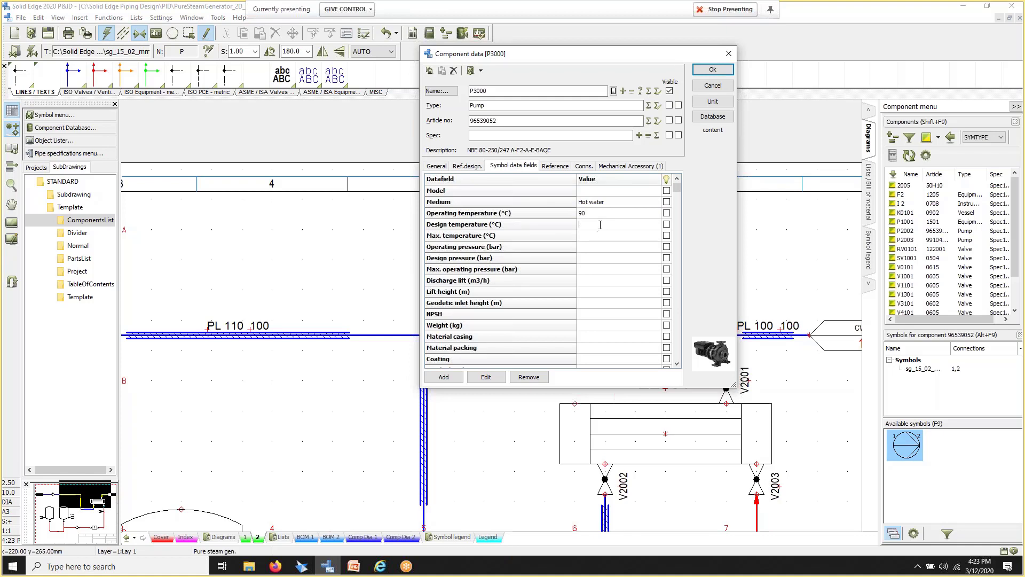
{"action": "left_click", "coordinate": [592, 236]}
{"action": "type", "text": "105"}
{"action": "type", "text": "10"}
{"action": "type", "text": "12"}
{"action": "left_click", "coordinate": [590, 276]}
{"action": "left_click", "coordinate": [571, 225]}
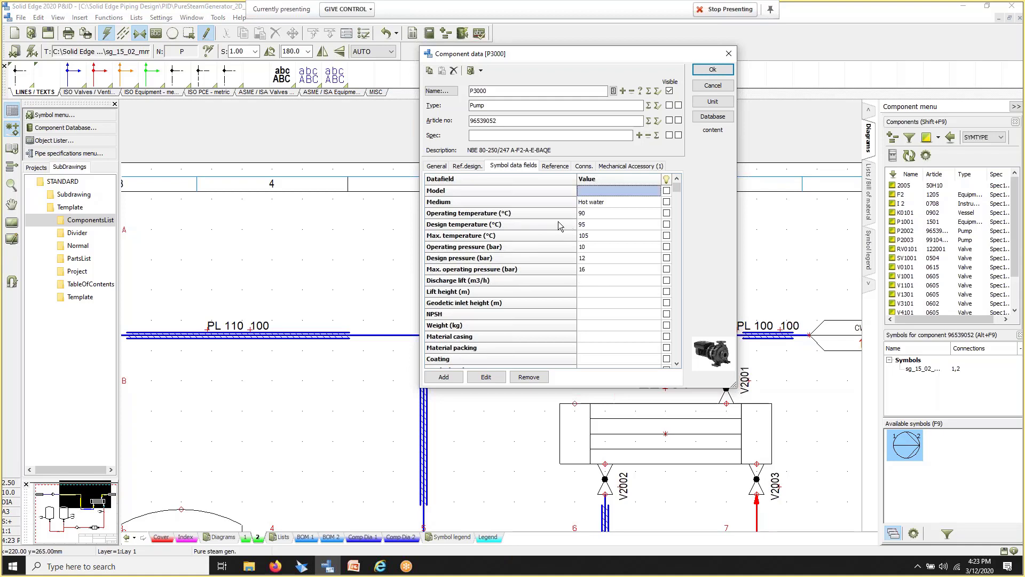
Step: Review the pump's remaining data fields, connections and mechanical accessory, and accept the component data without placing another pump
{"action": "scroll", "coordinate": [527, 214], "scroll_direction": "down", "scroll_amount": 7}
{"action": "scroll", "coordinate": [527, 214], "scroll_direction": "up", "scroll_amount": 7}
{"action": "left_click", "coordinate": [583, 167]}
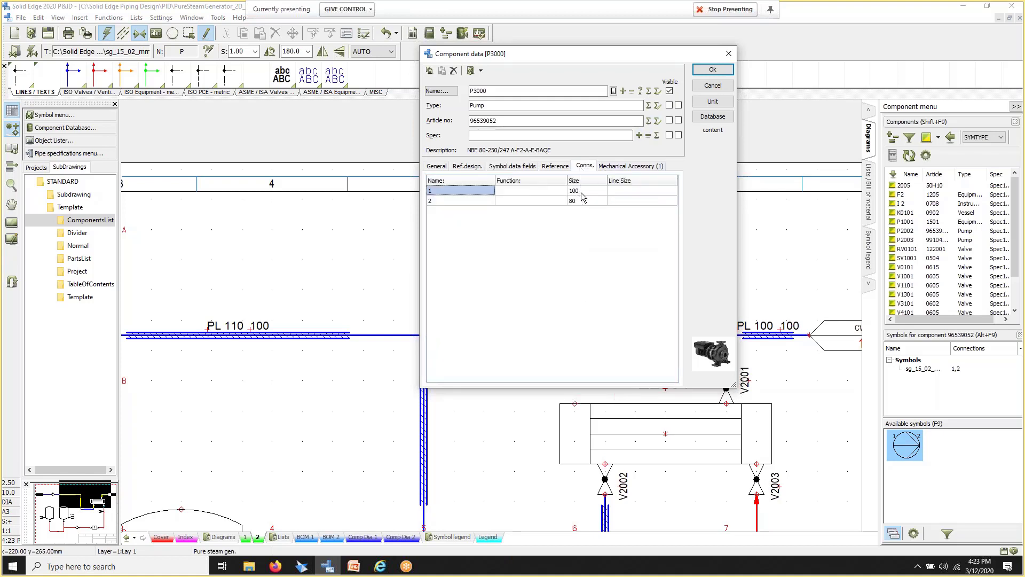
{"action": "left_click", "coordinate": [628, 166]}
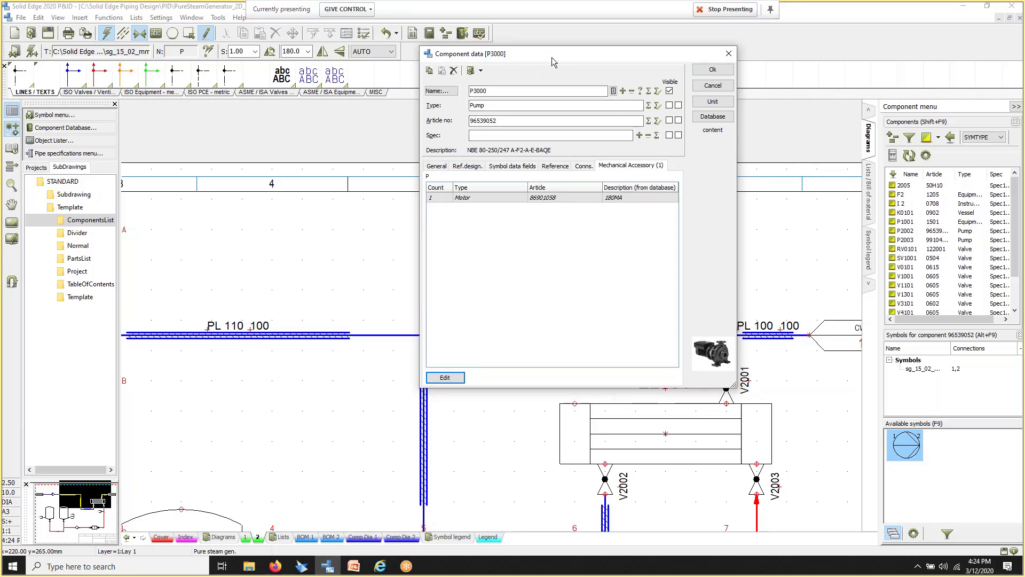
{"action": "left_click_drag", "start_coordinate": [552, 57], "coordinate": [426, 78]}
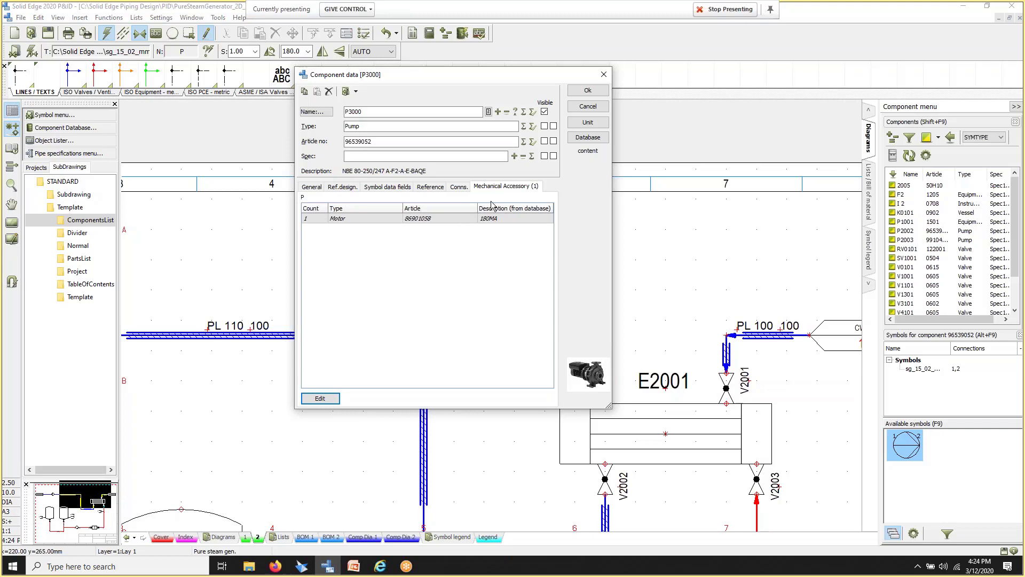
{"action": "left_click", "coordinate": [588, 91]}
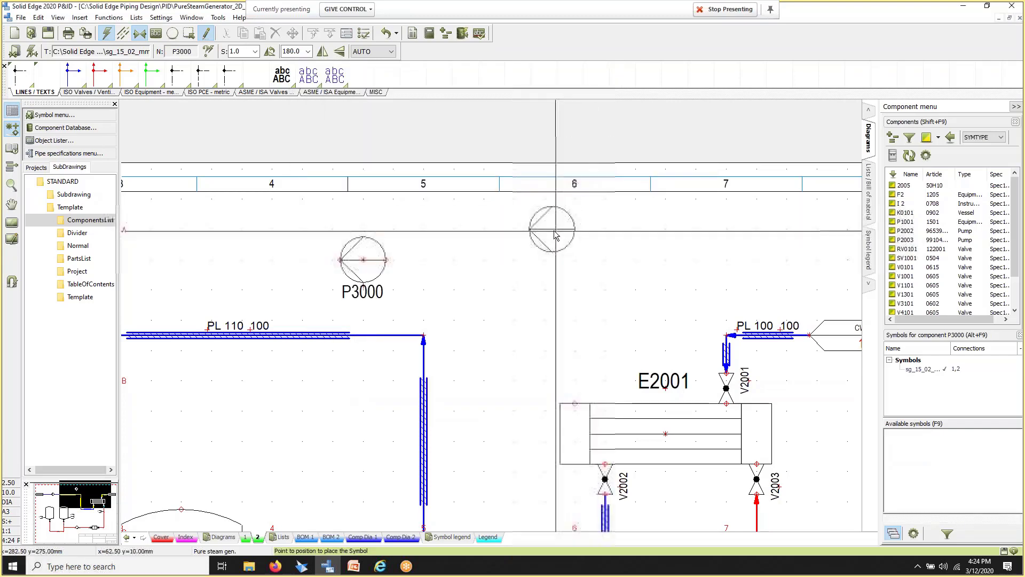
{"action": "key", "text": "Escape"}
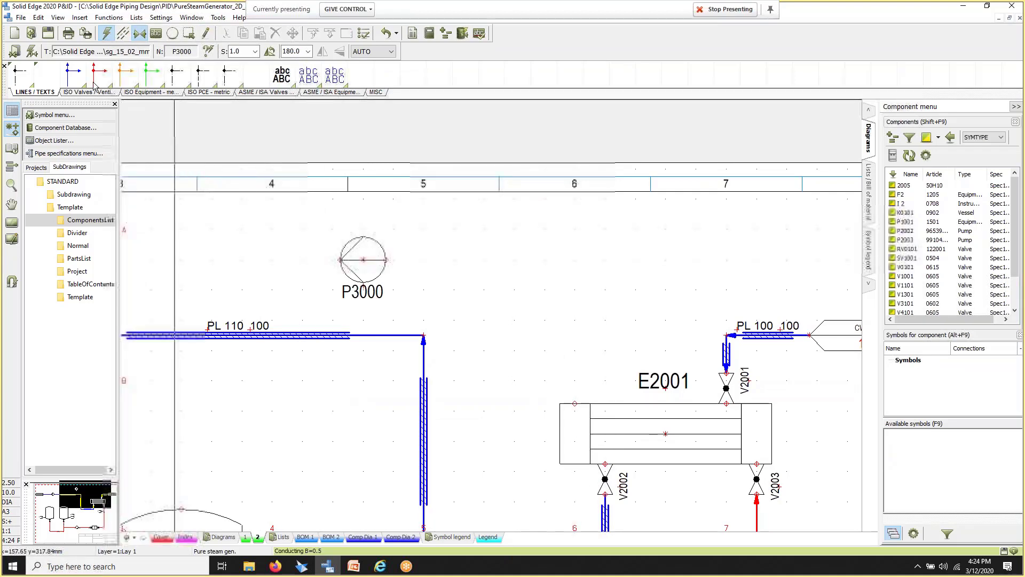
Step: Draw a red 0.5 line from the free upper connection of E2001 up and across to the inlet of pump P3000
{"action": "left_click", "coordinate": [73, 78]}
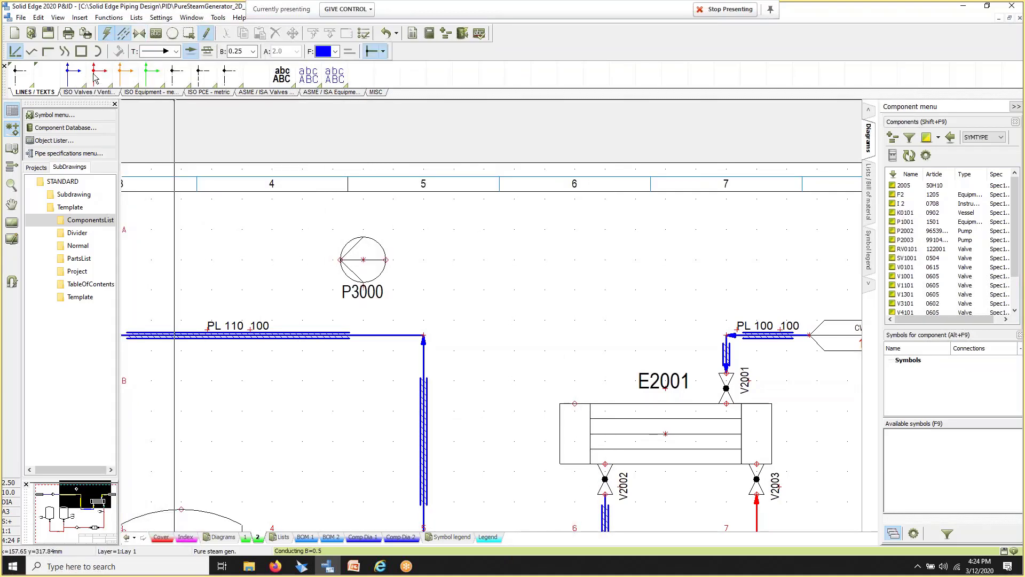
{"action": "left_click", "coordinate": [99, 78]}
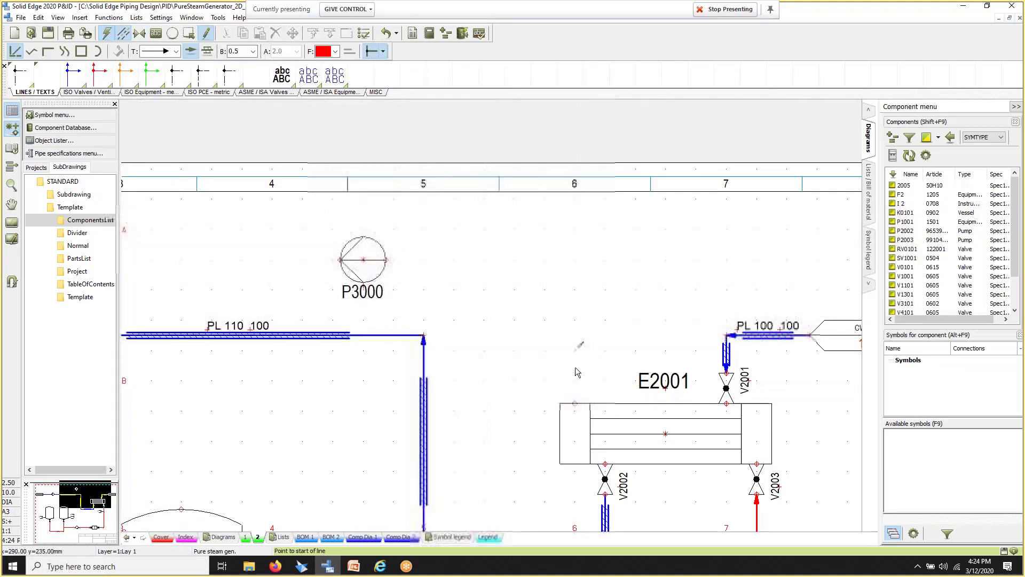
{"action": "left_click", "coordinate": [575, 403]}
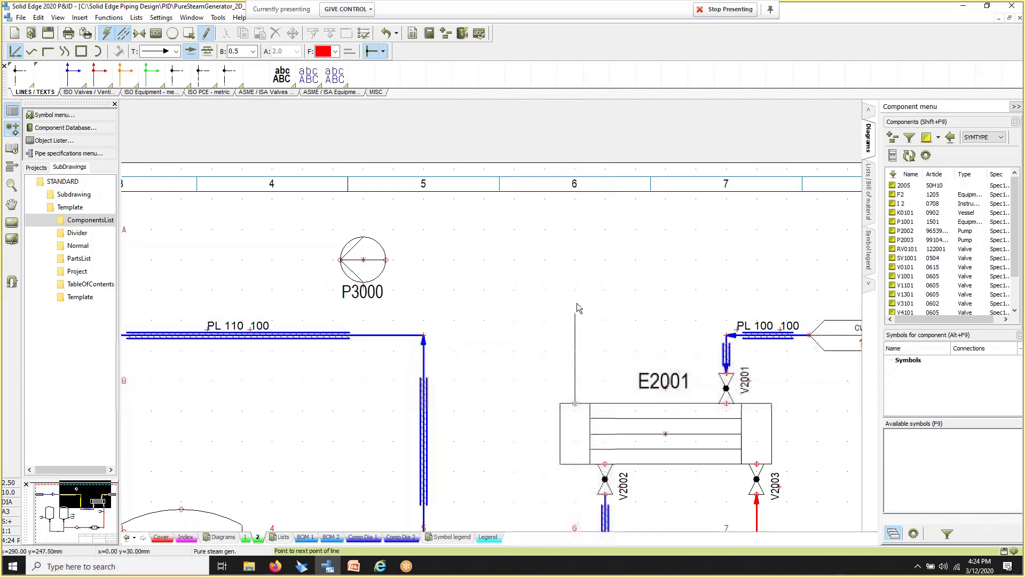
{"action": "left_click", "coordinate": [561, 262]}
{"action": "left_click", "coordinate": [389, 260]}
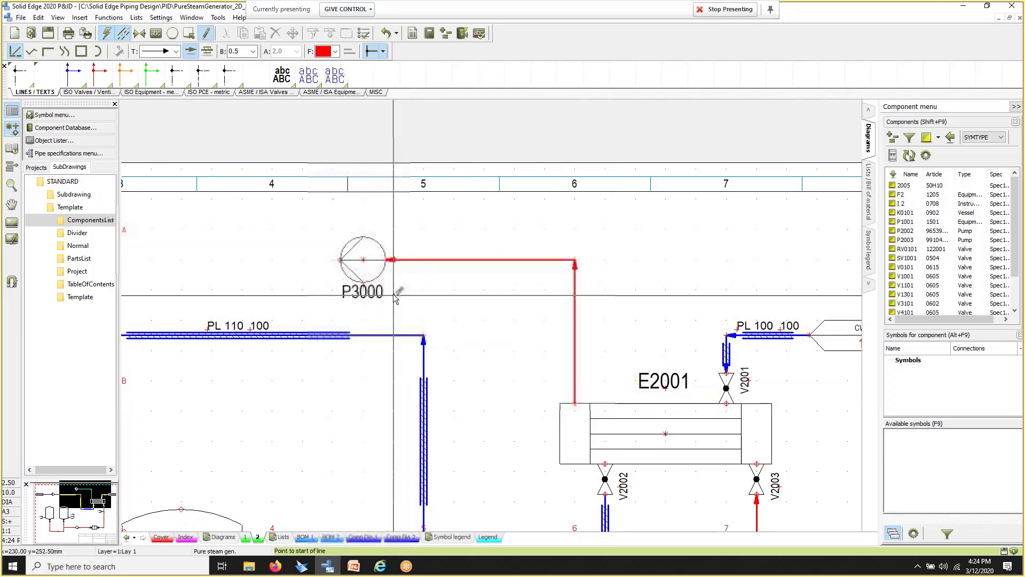
Step: Open the article data of the red line between E2001 and pump P3000 at its line number
{"action": "mouse_move", "coordinate": [368, 267]}
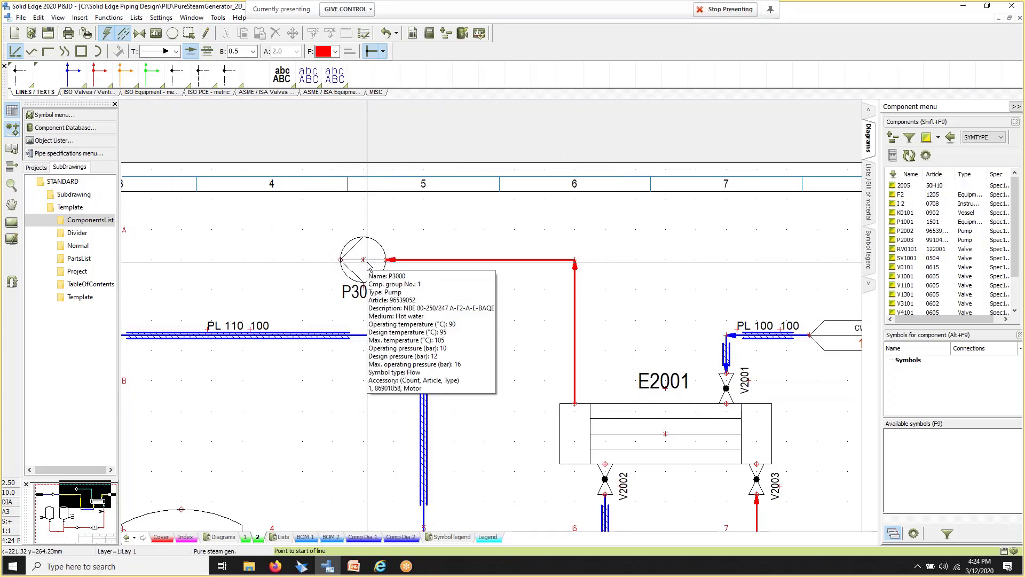
{"action": "double_click", "coordinate": [497, 261]}
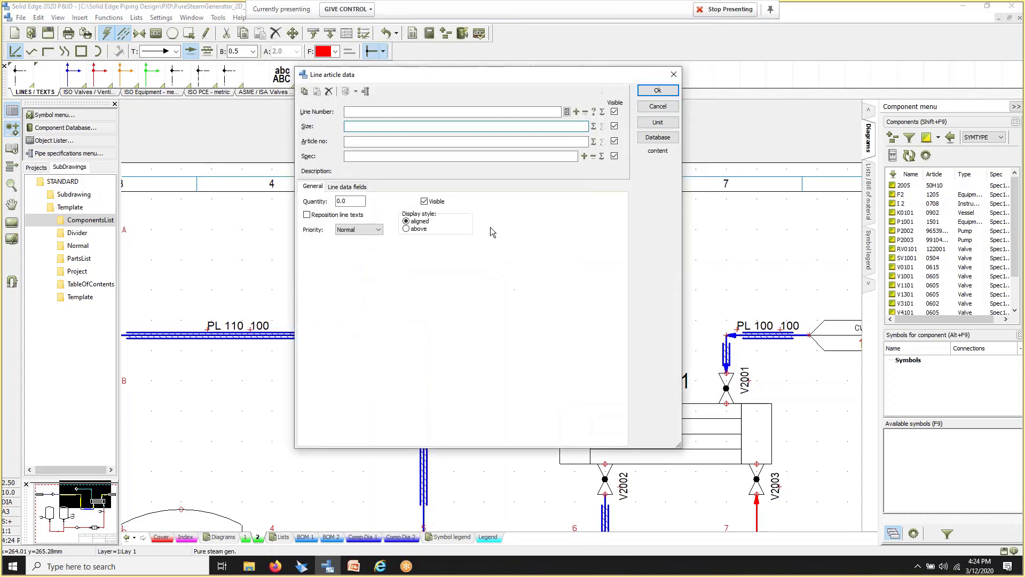
{"action": "mouse_move", "coordinate": [490, 72]}
{"action": "left_mouse_down"}
{"action": "mouse_move", "coordinate": [448, 31]}
{"action": "mouse_move", "coordinate": [661, 38]}
{"action": "mouse_move", "coordinate": [670, 26]}
{"action": "left_mouse_up"}
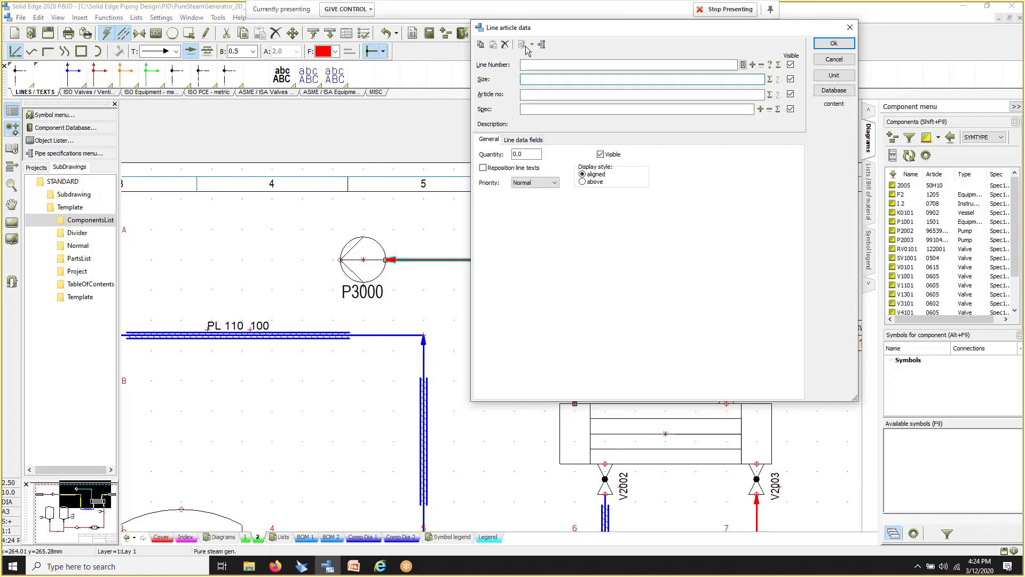
{"action": "left_click", "coordinate": [537, 61]}
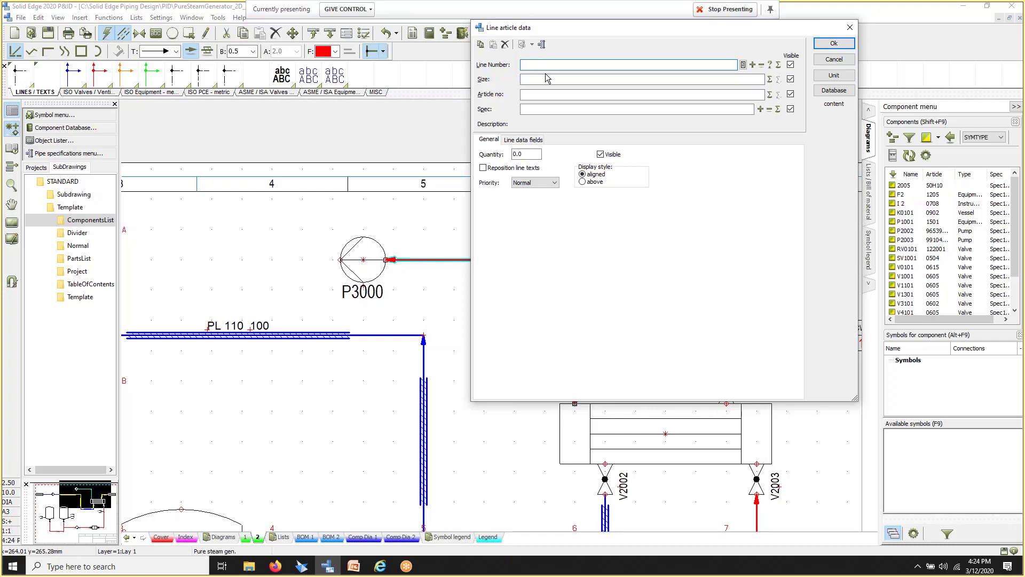
Step: Check the line names already used in the project and assign the line number PL 62
{"action": "left_click", "coordinate": [778, 65]}
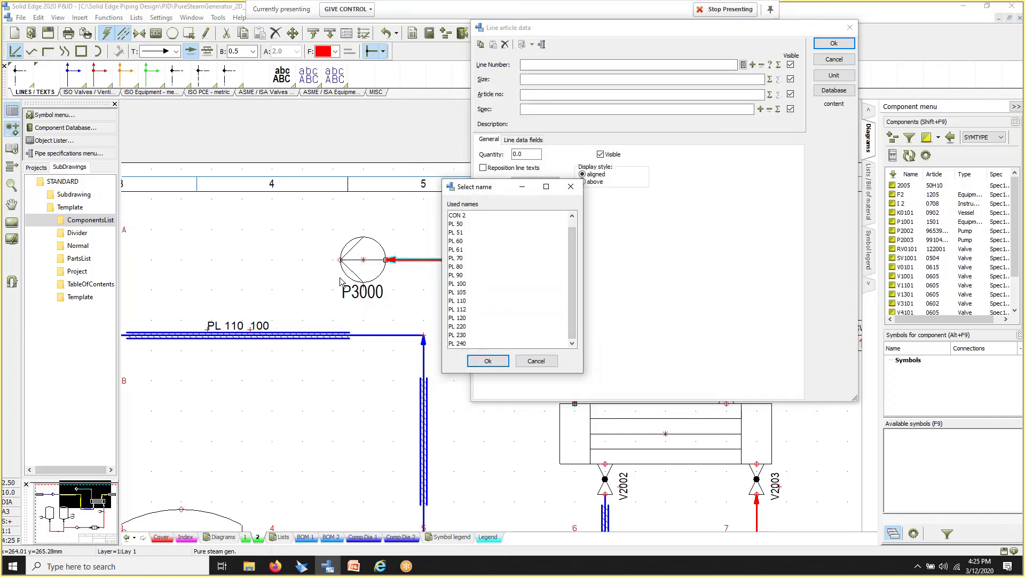
{"action": "left_click", "coordinate": [456, 243]}
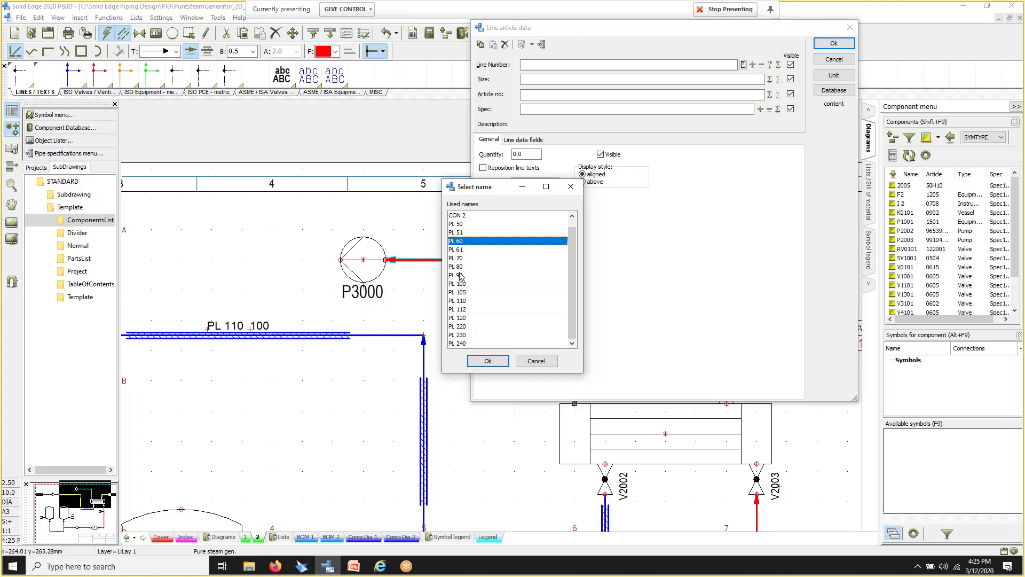
{"action": "scroll", "coordinate": [458, 245], "scroll_direction": "up", "scroll_amount": 1}
{"action": "left_click", "coordinate": [458, 235]}
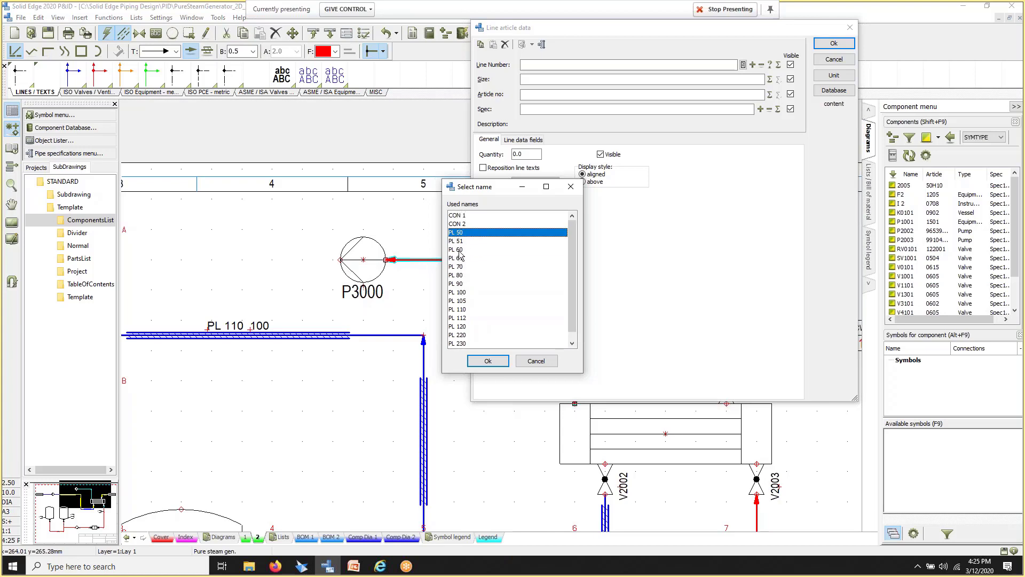
{"action": "double_click", "coordinate": [458, 250]}
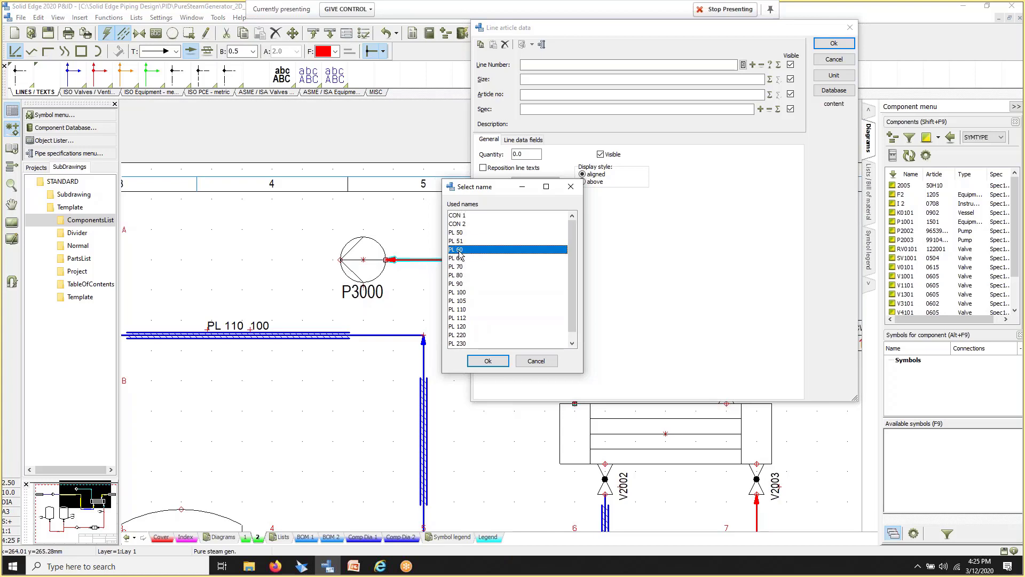
{"action": "left_click", "coordinate": [770, 64]}
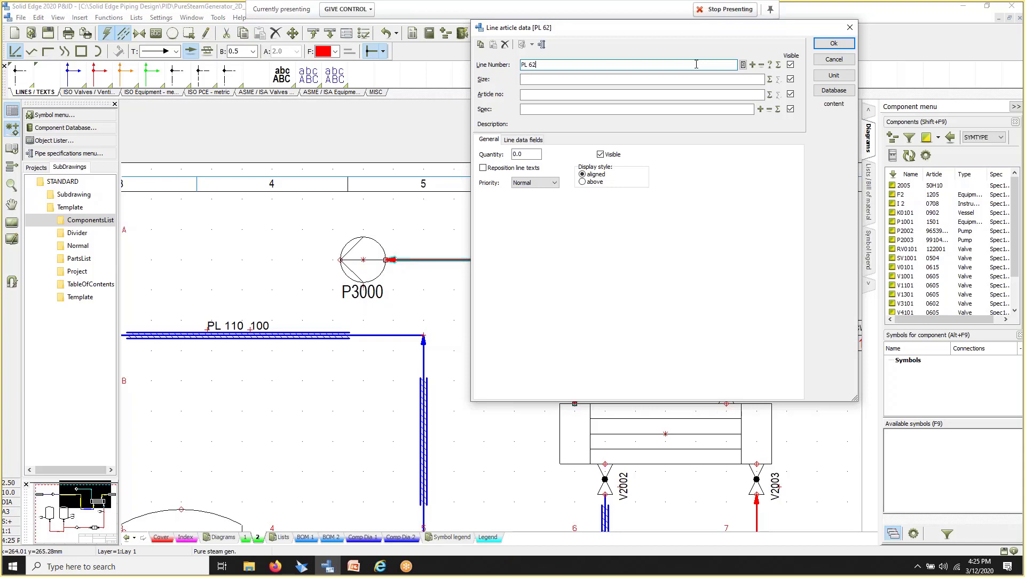
Step: Set the line number to PL300, the pipeline for acid, from the predefined line name list
{"action": "left_click", "coordinate": [742, 65]}
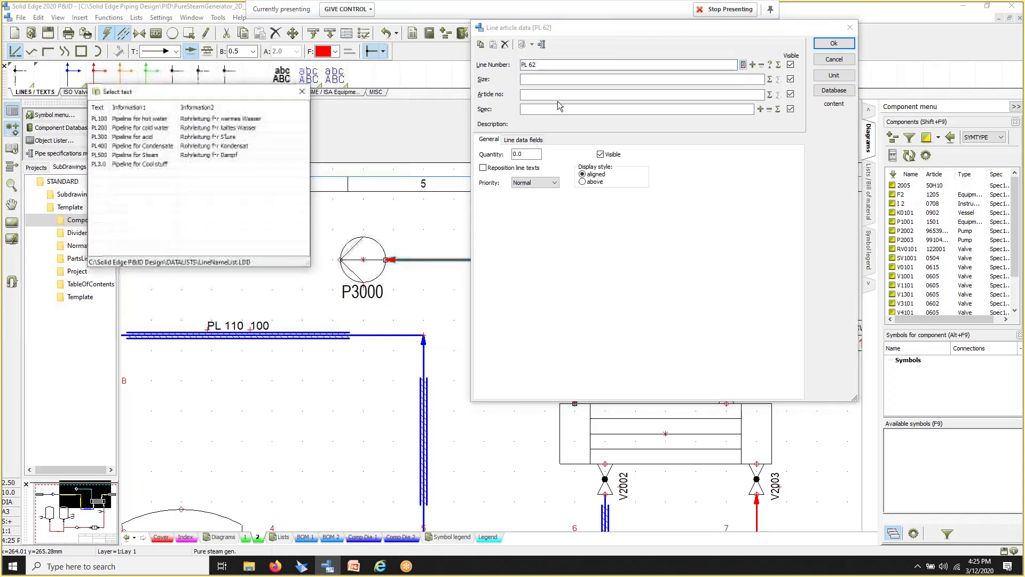
{"action": "left_click_drag", "start_coordinate": [261, 100], "coordinate": [410, 85]}
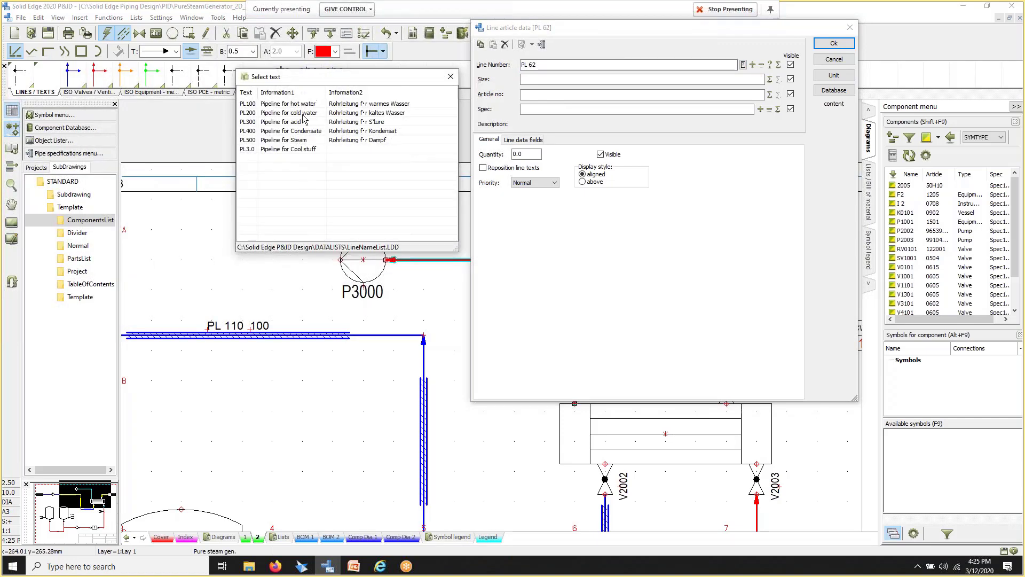
{"action": "left_click", "coordinate": [247, 112]}
{"action": "left_click", "coordinate": [248, 131]}
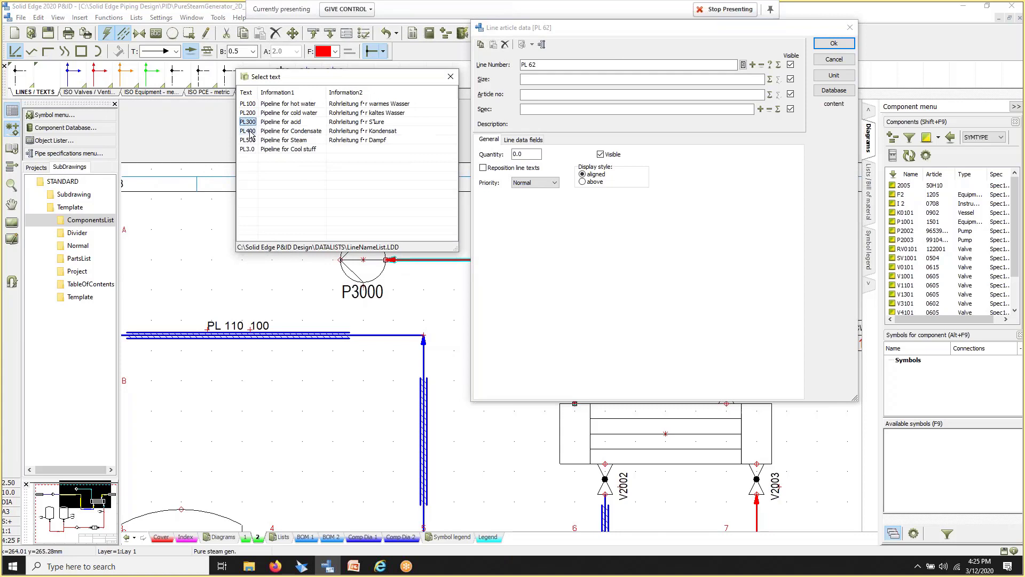
{"action": "left_click", "coordinate": [249, 140]}
{"action": "left_click", "coordinate": [249, 150]}
{"action": "left_click", "coordinate": [248, 122]}
{"action": "left_click", "coordinate": [250, 92]}
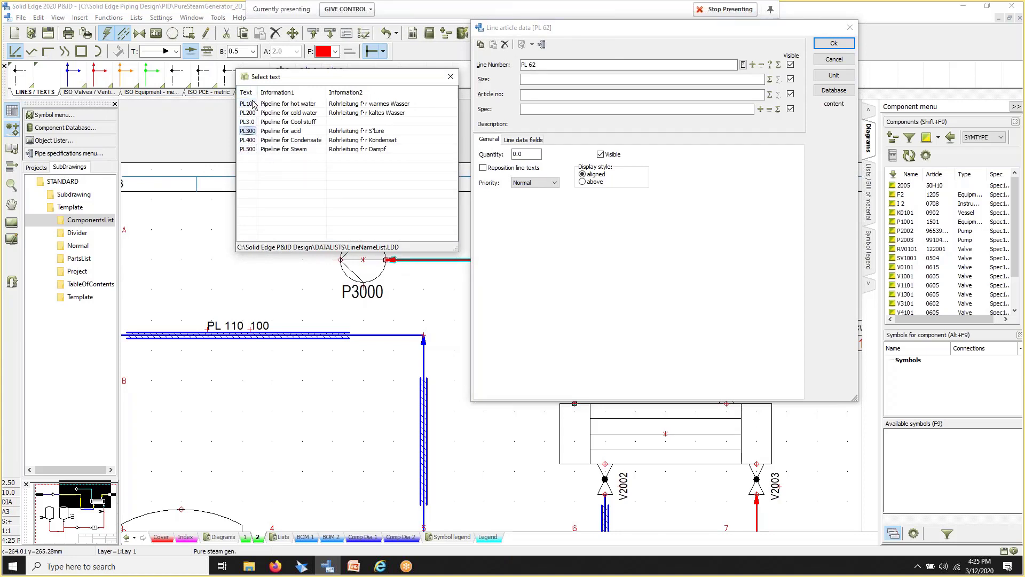
{"action": "double_click", "coordinate": [247, 131]}
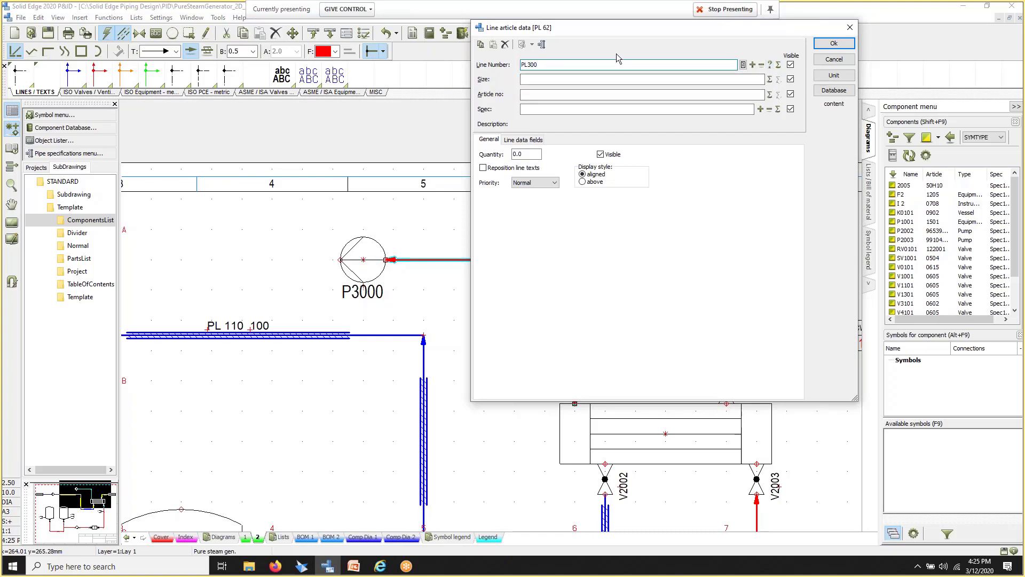
Step: Hide the line's article number and spec texts in the drawing
{"action": "left_click", "coordinate": [684, 79]}
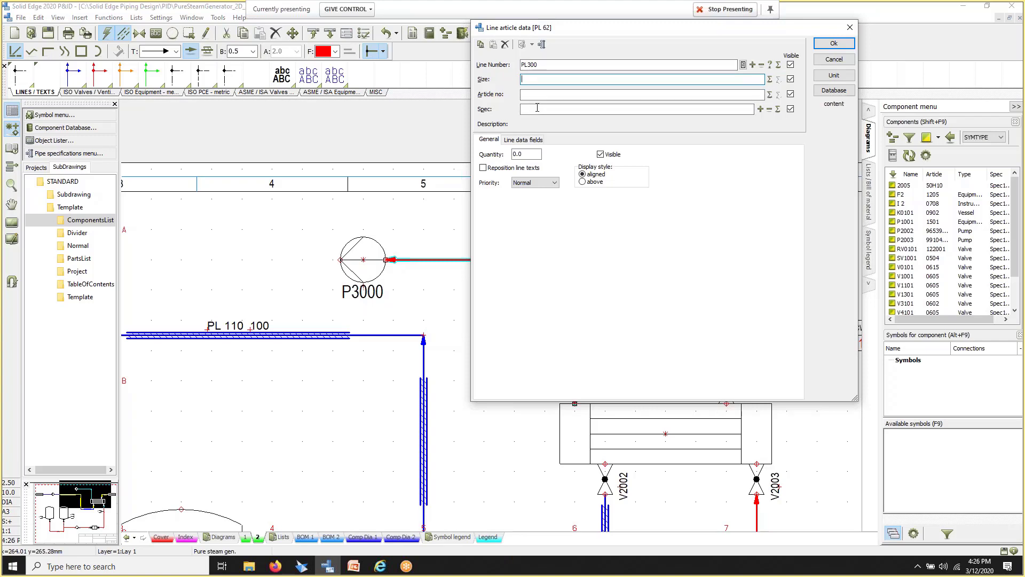
{"action": "left_click", "coordinate": [791, 109]}
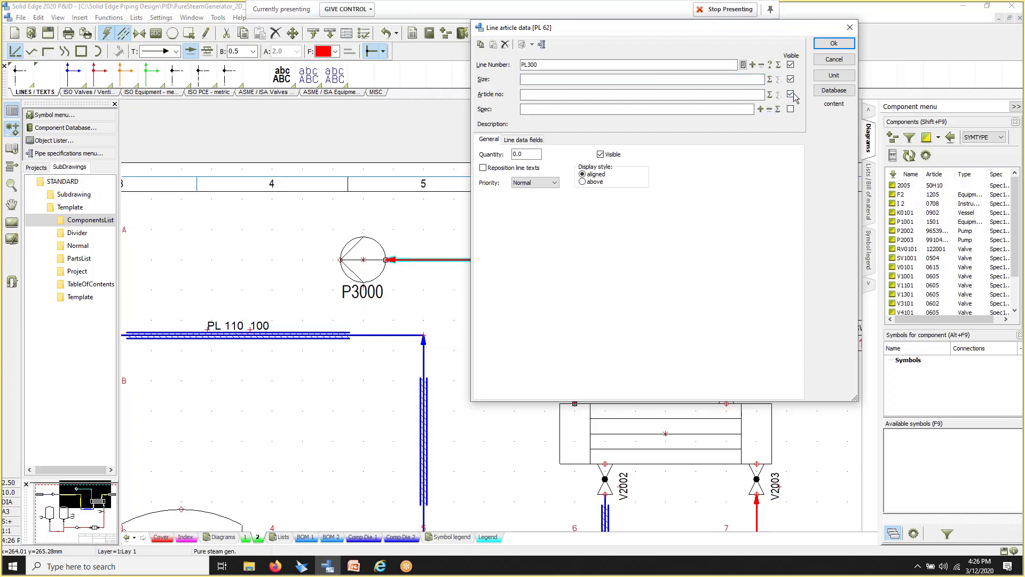
Step: Examine the diameters and materials offered by the pipe specifications, including 25CC01B1, 100CA01B2, the air ducts and the cable tray
{"action": "left_click", "coordinate": [543, 45]}
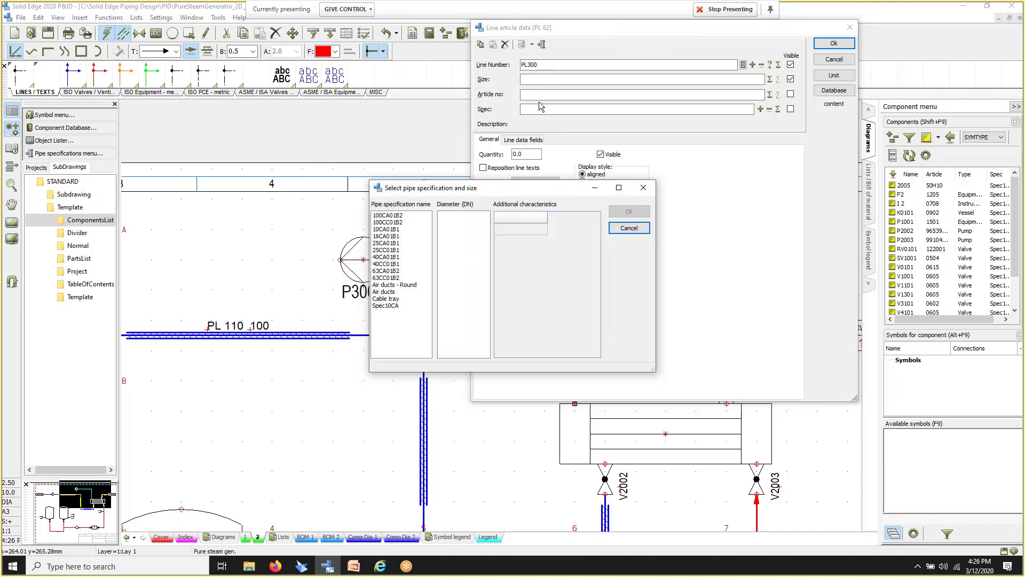
{"action": "left_click", "coordinate": [385, 284]}
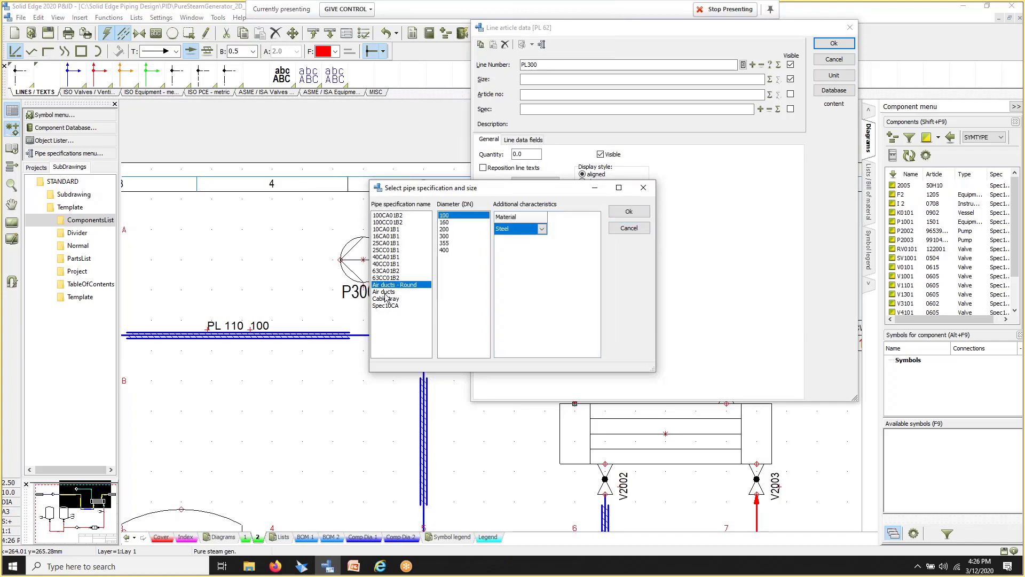
{"action": "left_click", "coordinate": [386, 250]}
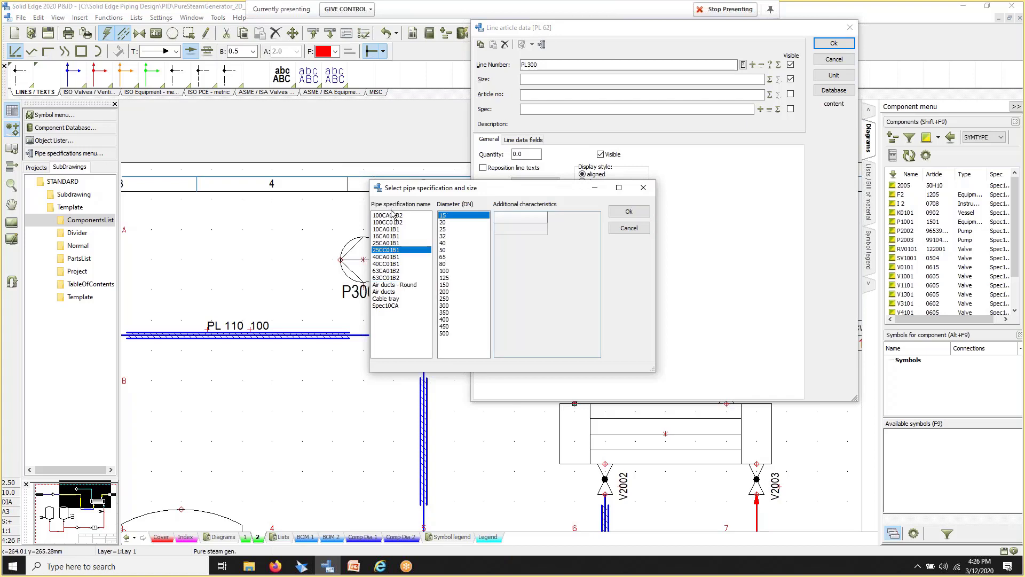
{"action": "left_click", "coordinate": [393, 216]}
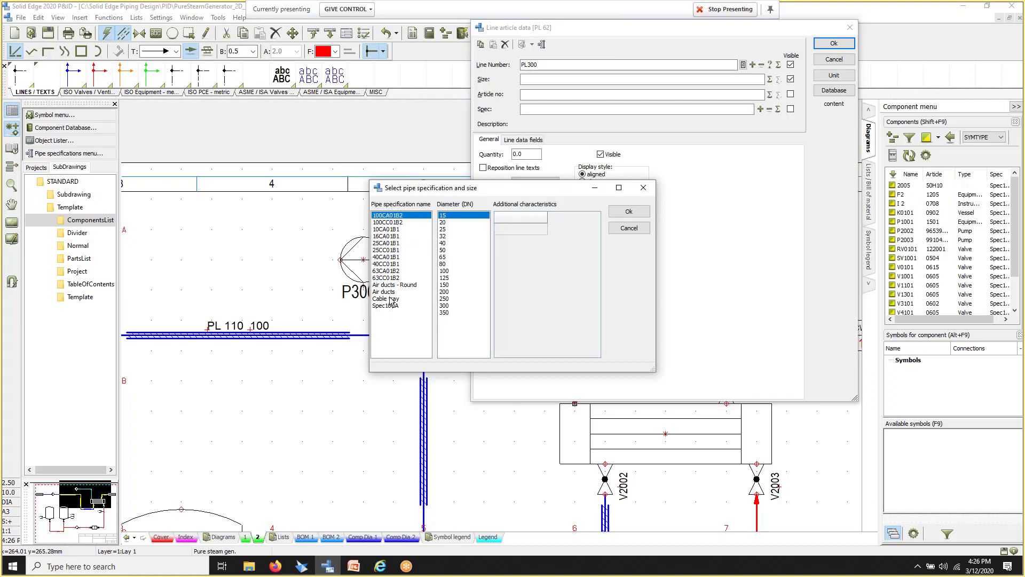
{"action": "left_click", "coordinate": [387, 291]}
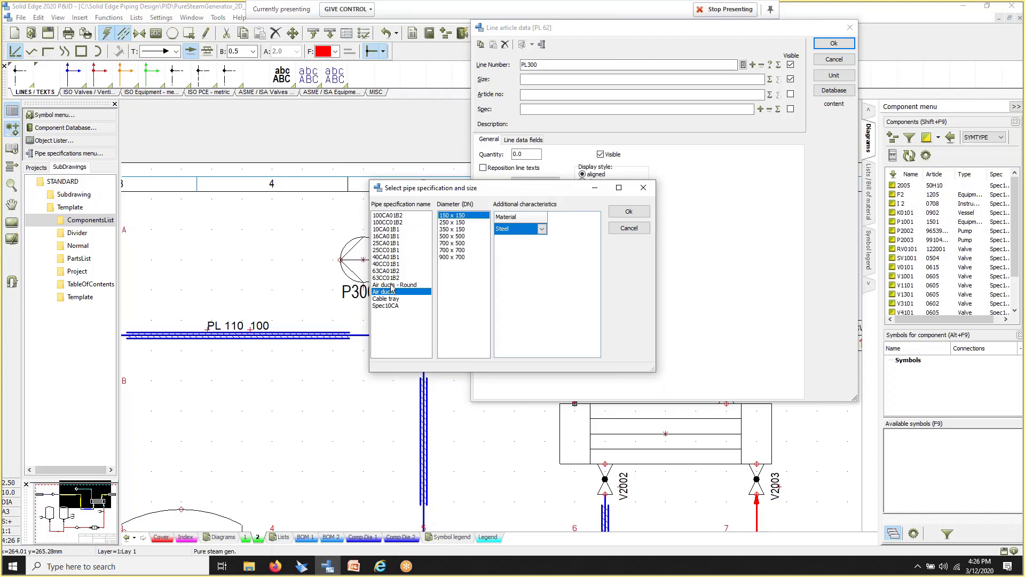
{"action": "left_click", "coordinate": [392, 286]}
{"action": "left_click", "coordinate": [387, 292]}
{"action": "left_click", "coordinate": [387, 299]}
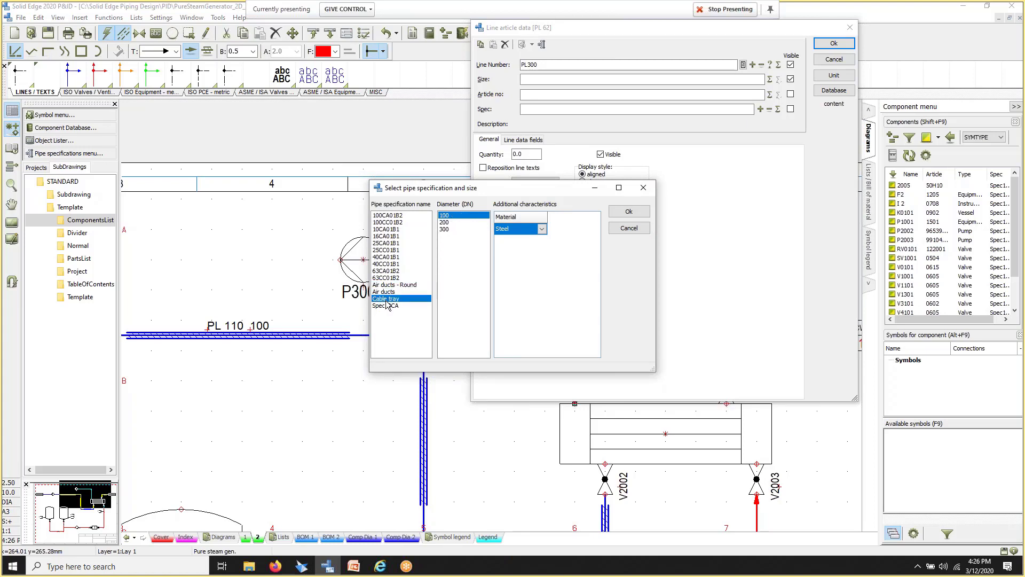
Step: Assign the pipe specification Spec10CA with diameter DN 100 to the line
{"action": "left_click", "coordinate": [389, 307]}
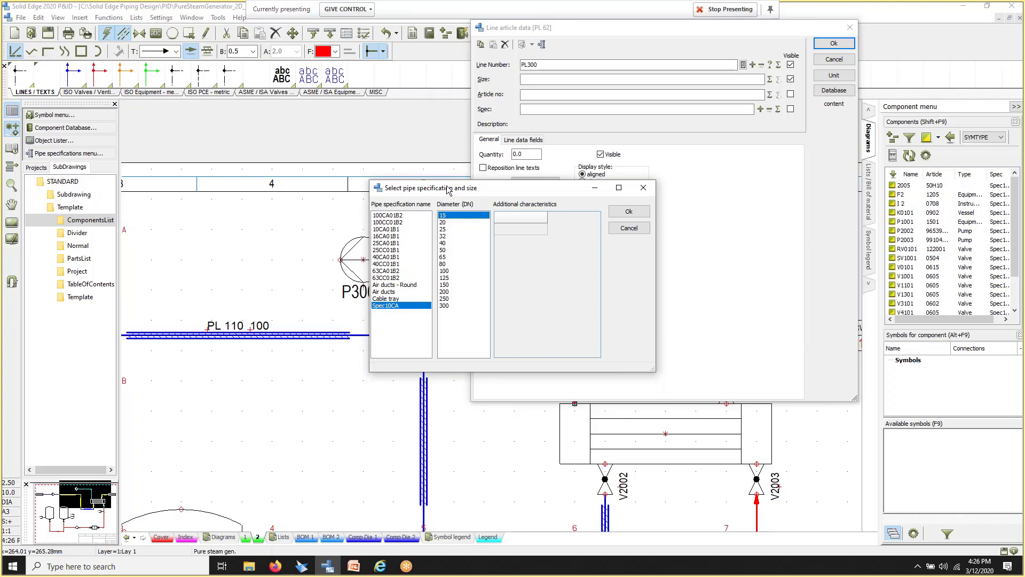
{"action": "left_click_drag", "start_coordinate": [447, 190], "coordinate": [403, 150]}
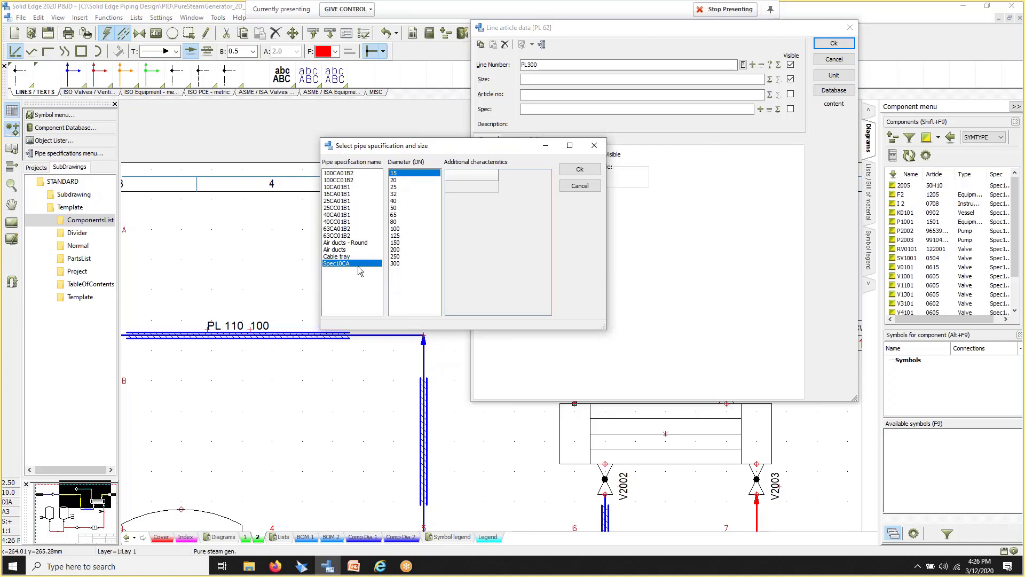
{"action": "left_click", "coordinate": [401, 229]}
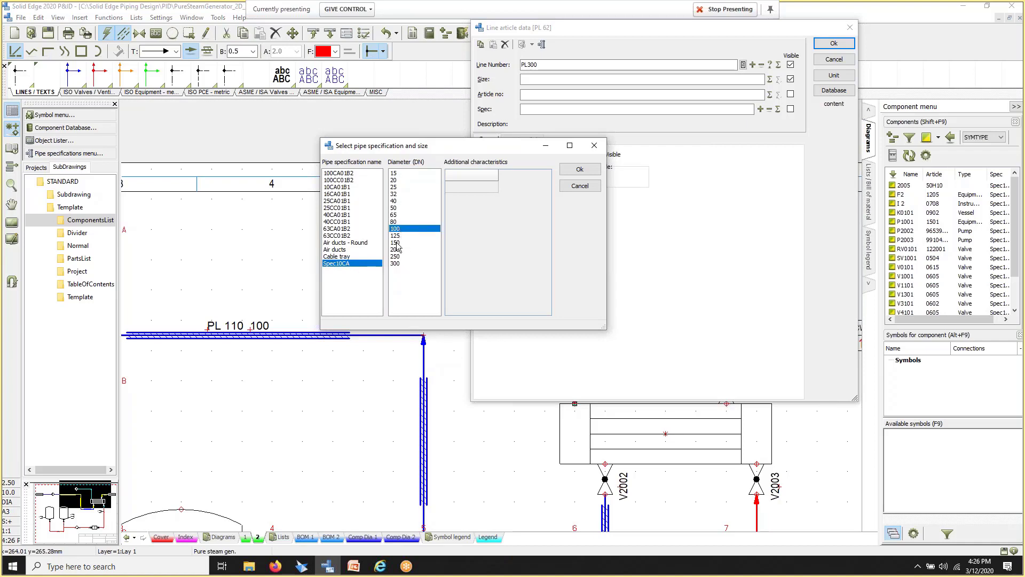
{"action": "left_click", "coordinate": [580, 169]}
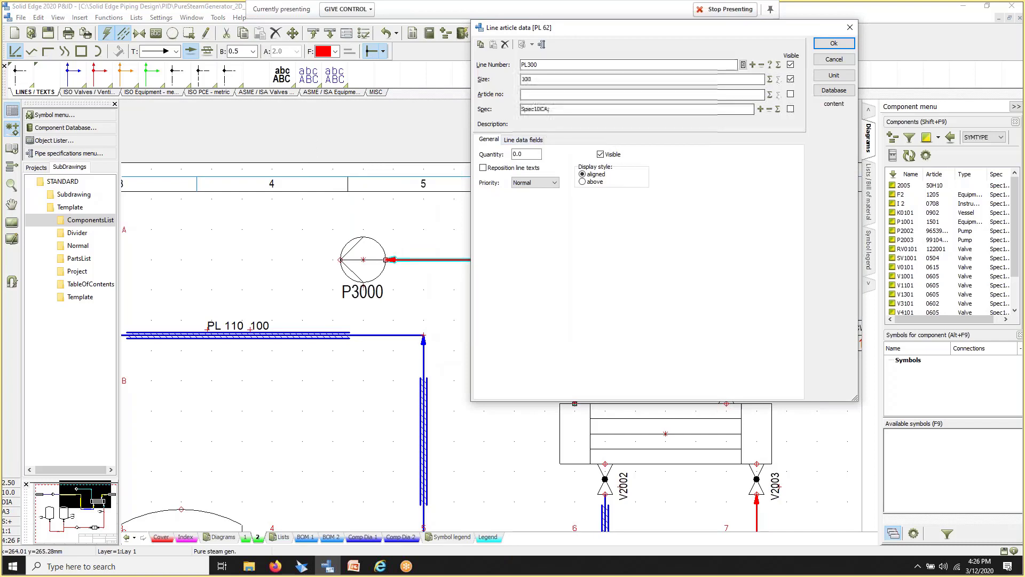
Step: Set the line's medium to Hot Water in its data fields and accept the line article data
{"action": "left_click", "coordinate": [537, 141]}
{"action": "left_click", "coordinate": [676, 179]}
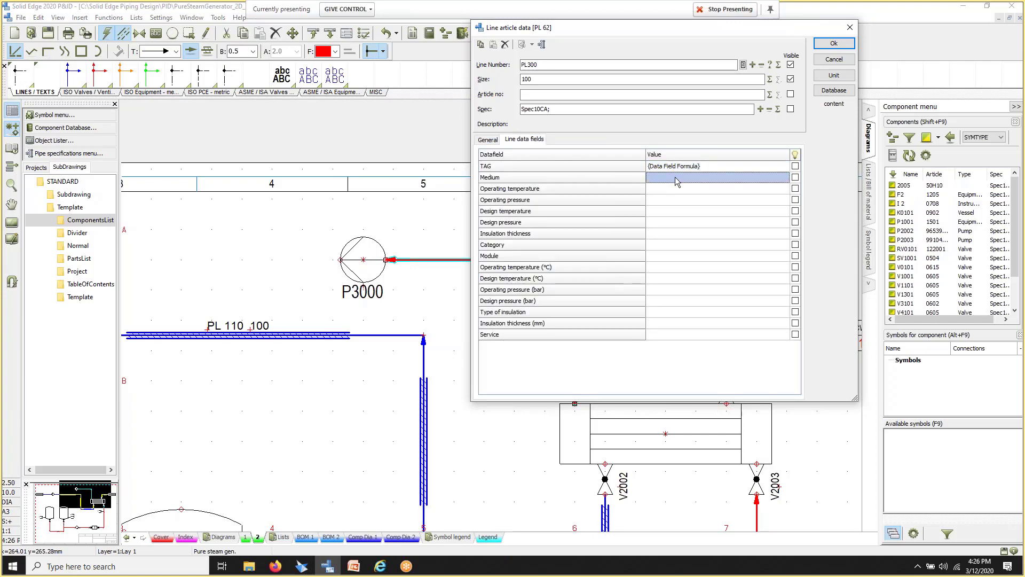
{"action": "left_click", "coordinate": [696, 182]}
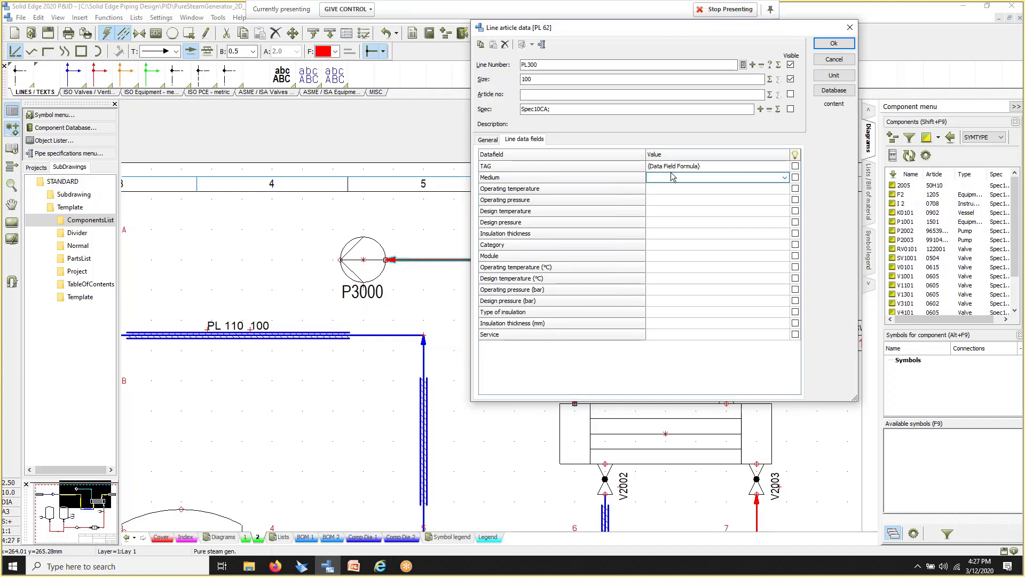
{"action": "type", "text": "HW"}
{"action": "left_click", "coordinate": [784, 177]}
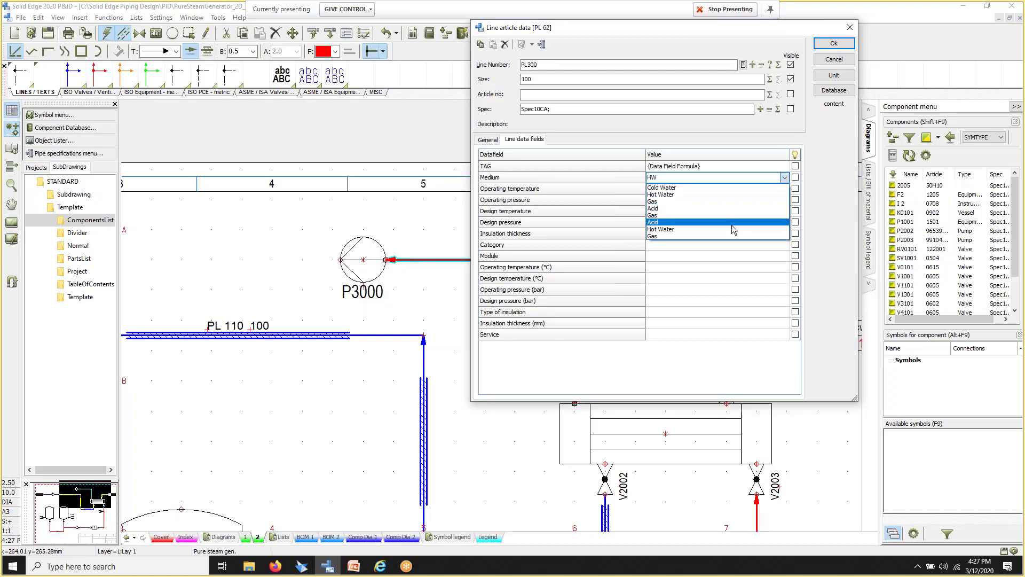
{"action": "left_click", "coordinate": [726, 194]}
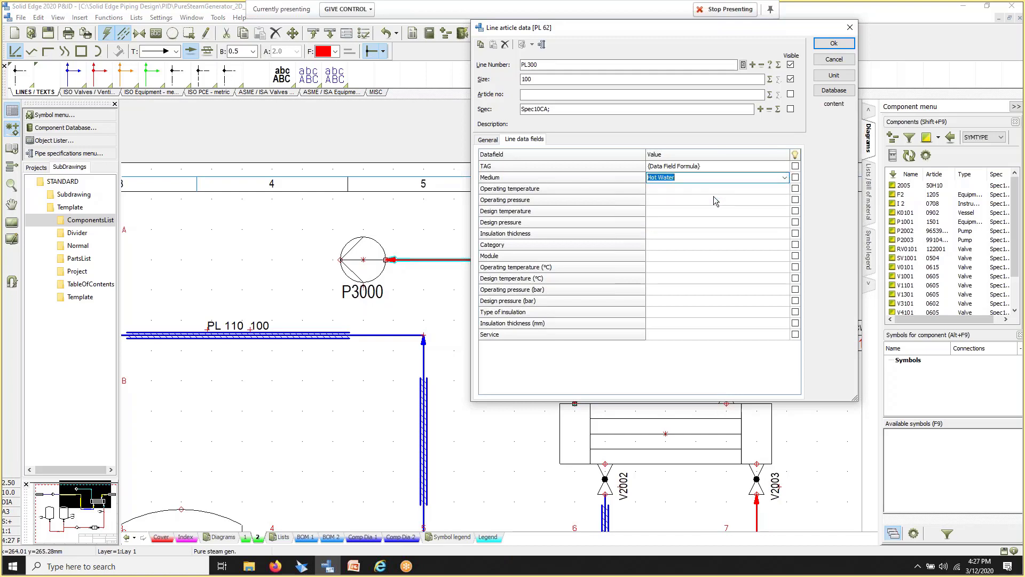
{"action": "left_click", "coordinate": [703, 193]}
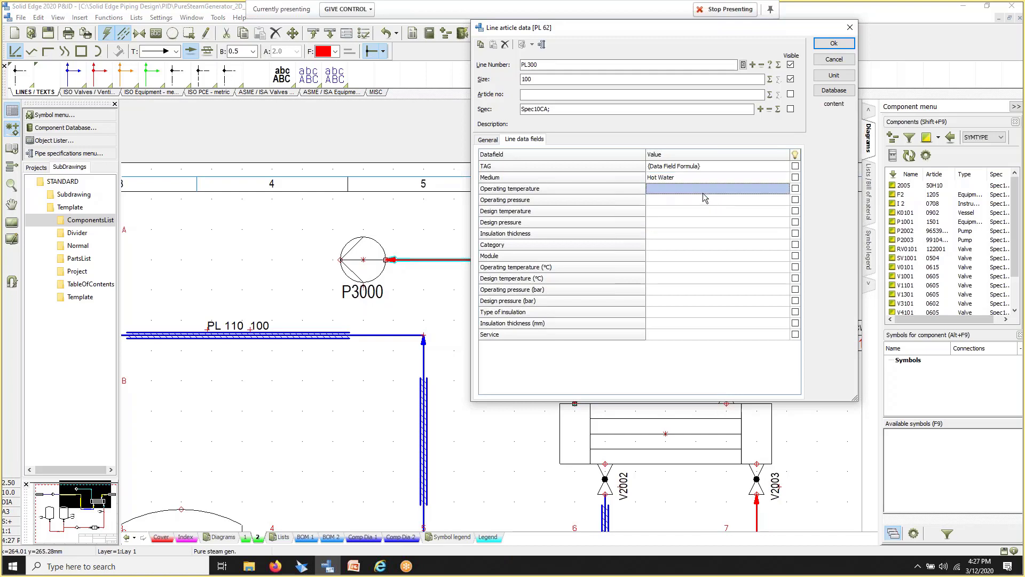
{"action": "left_click", "coordinate": [834, 43]}
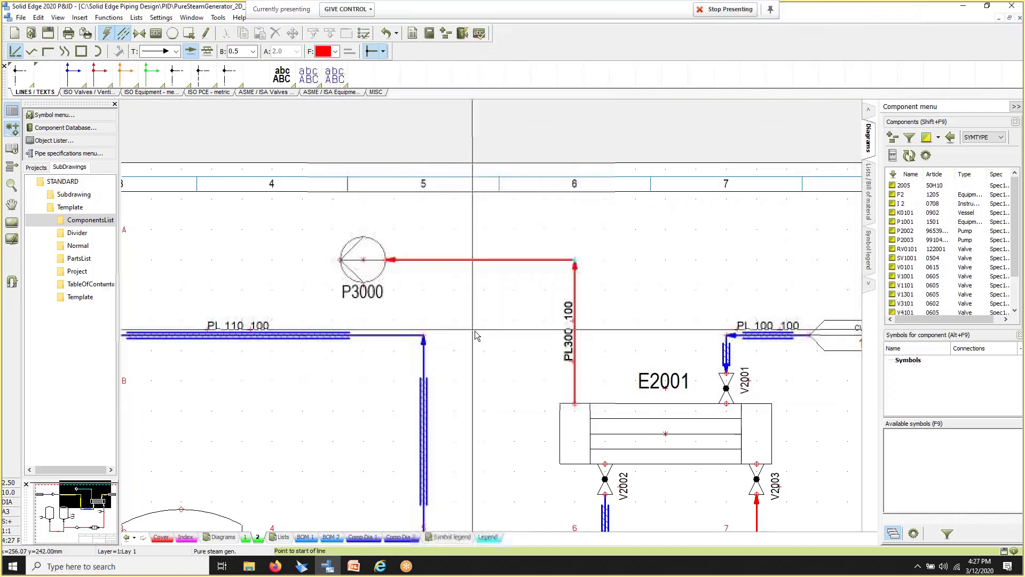
Step: Anchor the PL300 100 line text to the horizontal segment and move pump P3000 slightly down and to the right
{"action": "right_click", "coordinate": [465, 261]}
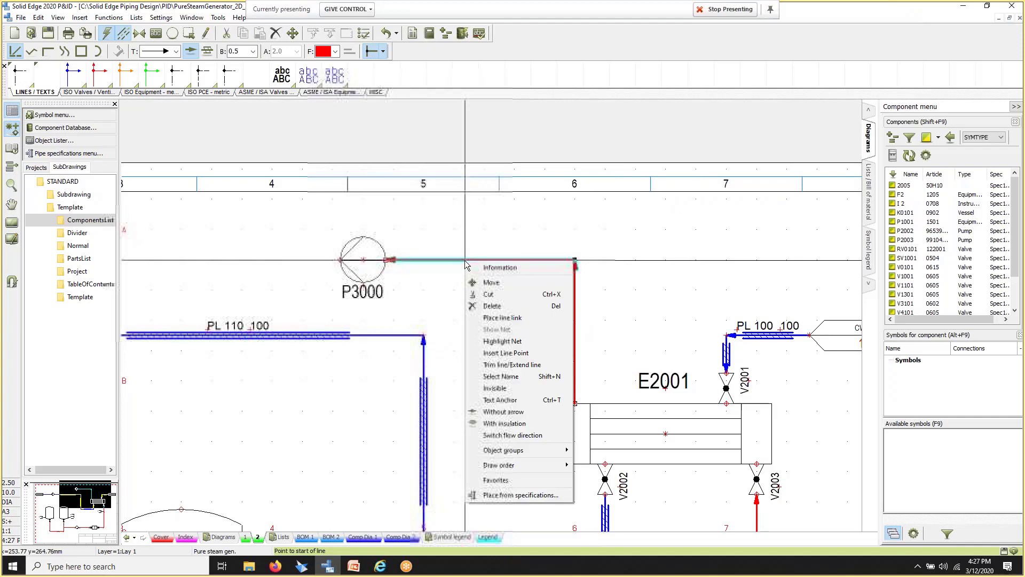
{"action": "left_click", "coordinate": [521, 400]}
{"action": "left_click_drag", "start_coordinate": [366, 247], "coordinate": [370, 268]}
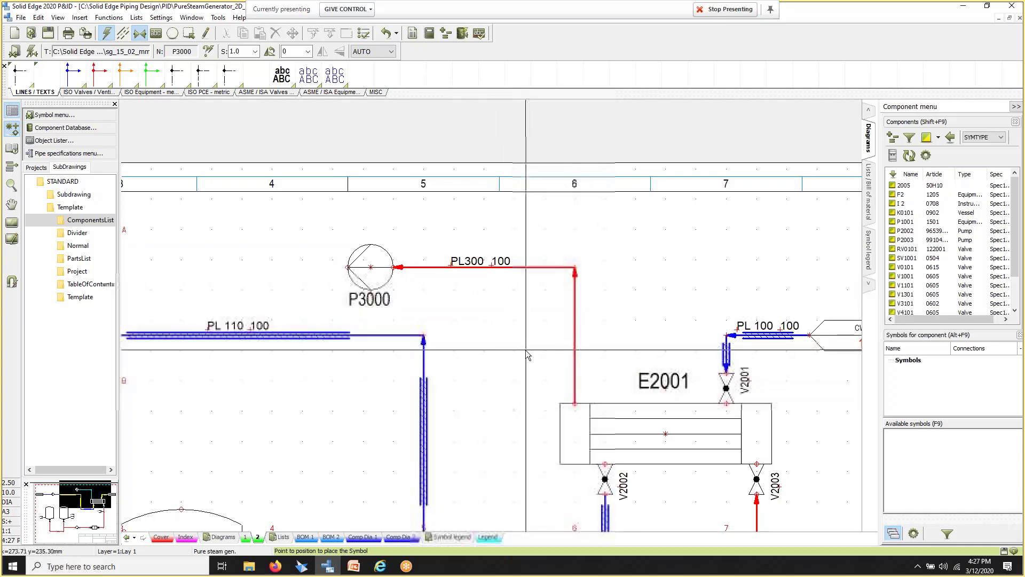
{"action": "middle_click_drag", "start_coordinate": [540, 348], "coordinate": [575, 282]}
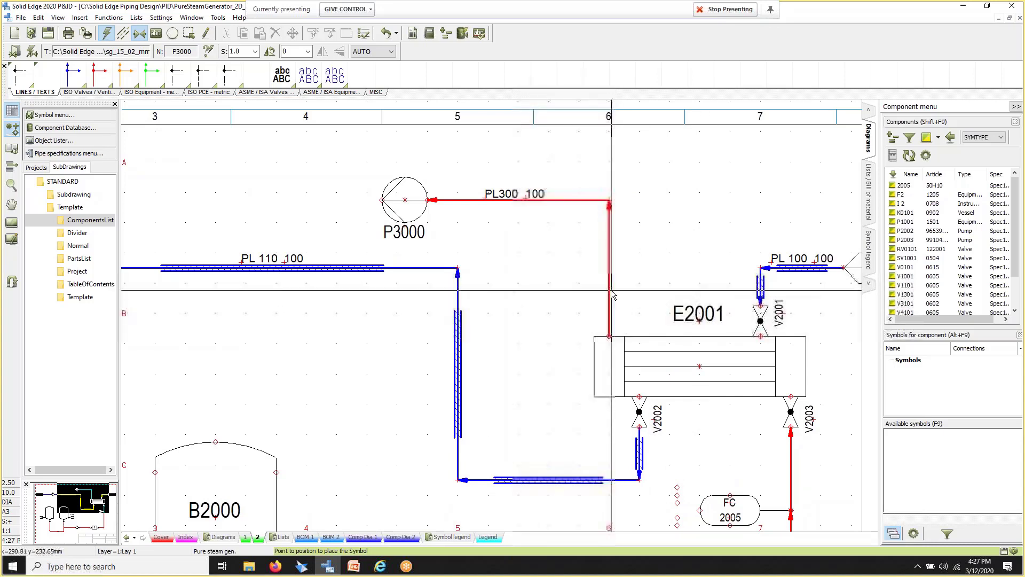
Step: Examine the article data shown for line PL300 and the entries under Valves, Instruments in the component database
{"action": "mouse_move", "coordinate": [612, 288]}
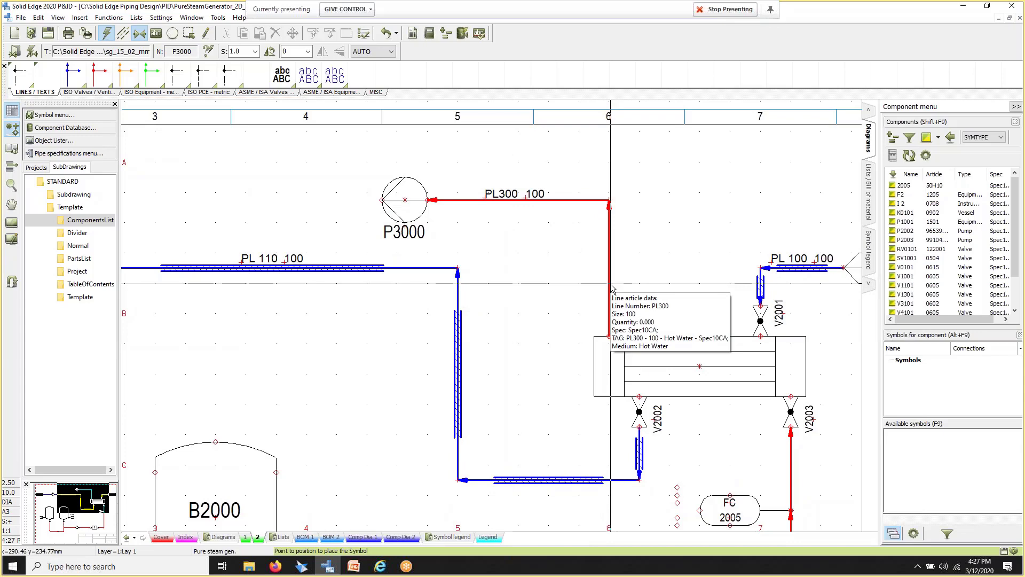
{"action": "left_click", "coordinate": [65, 128]}
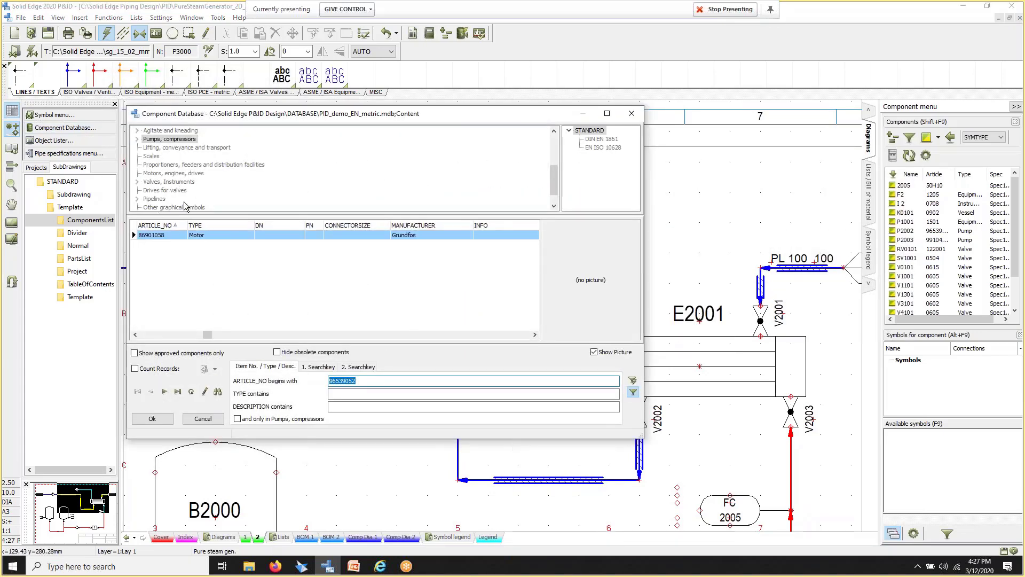
{"action": "left_click", "coordinate": [166, 182]}
{"action": "left_click", "coordinate": [175, 245]}
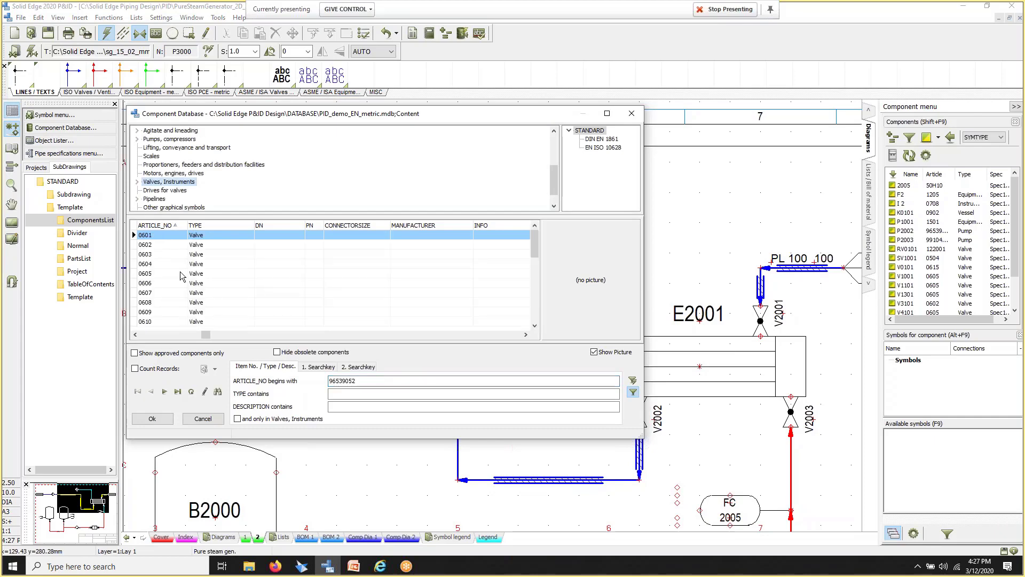
{"action": "scroll", "coordinate": [176, 263], "scroll_direction": "up", "scroll_amount": 1}
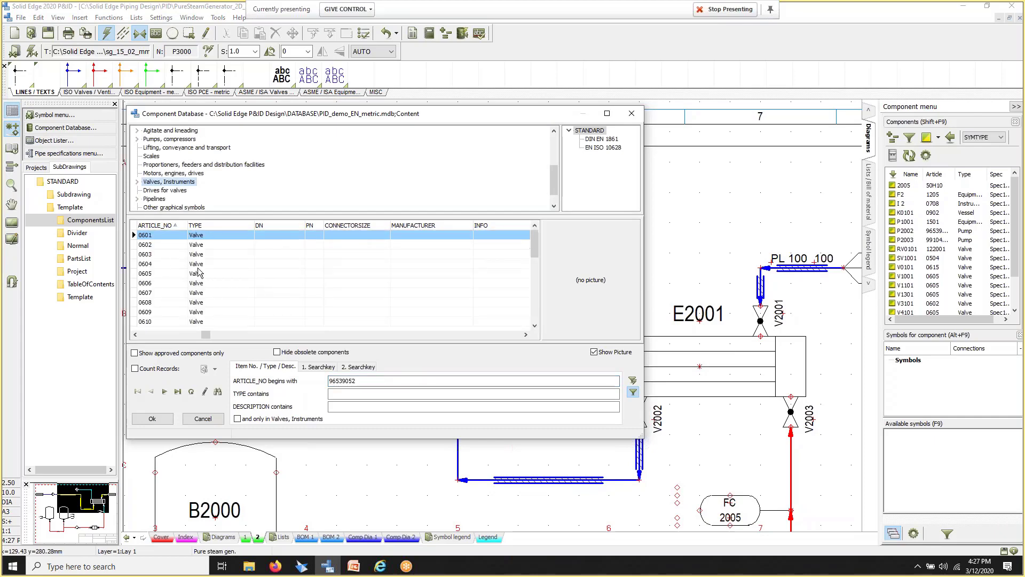
{"action": "left_click", "coordinate": [633, 113]}
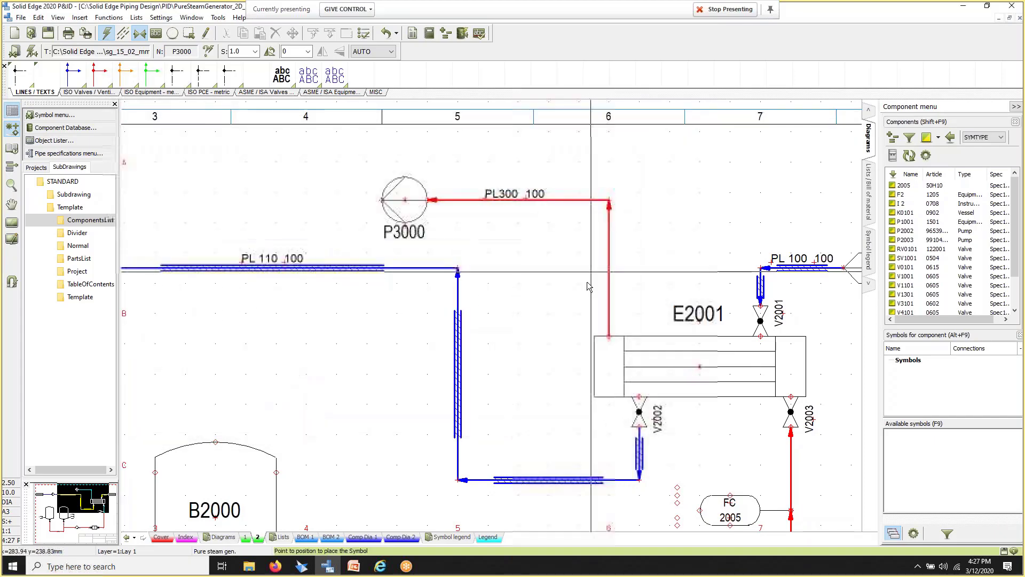
Step: Examine the descriptions and pictures of the DN 100 components that the pipe specification of line PL300 allows
{"action": "right_click", "coordinate": [610, 316]}
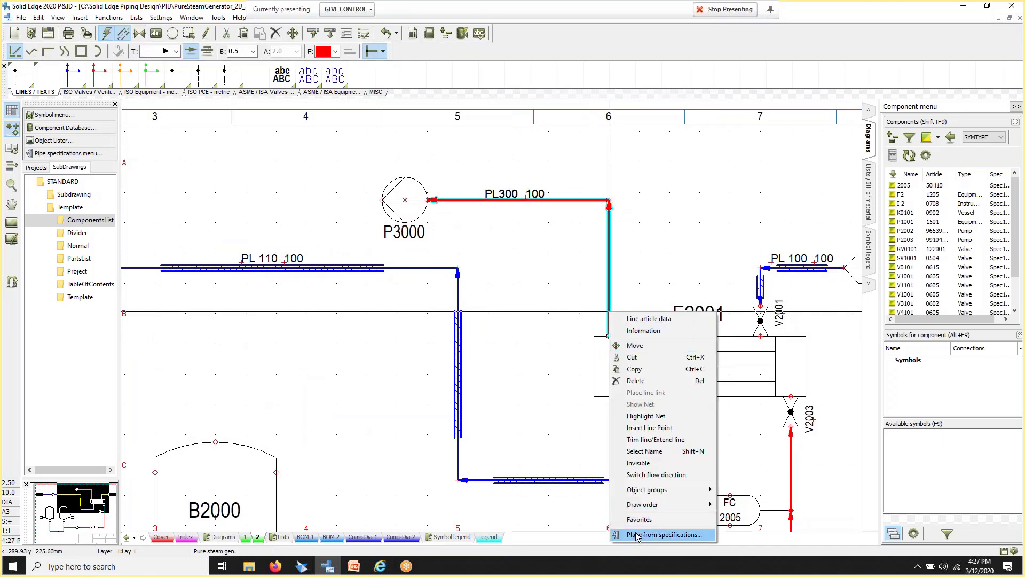
{"action": "left_click", "coordinate": [672, 536]}
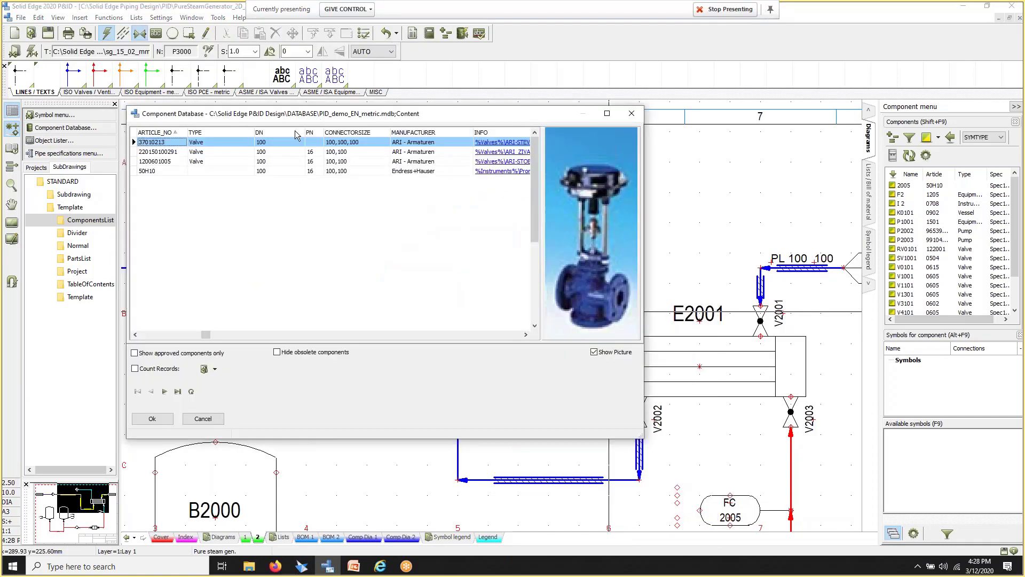
{"action": "left_click", "coordinate": [165, 152]}
{"action": "left_click", "coordinate": [169, 162]}
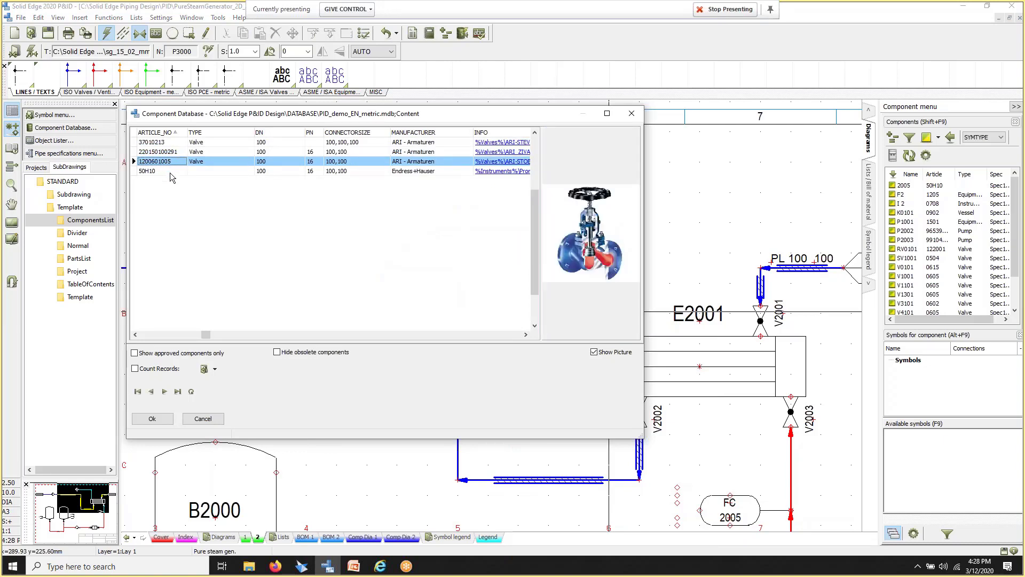
{"action": "left_click", "coordinate": [170, 171]}
{"action": "left_click", "coordinate": [158, 335]}
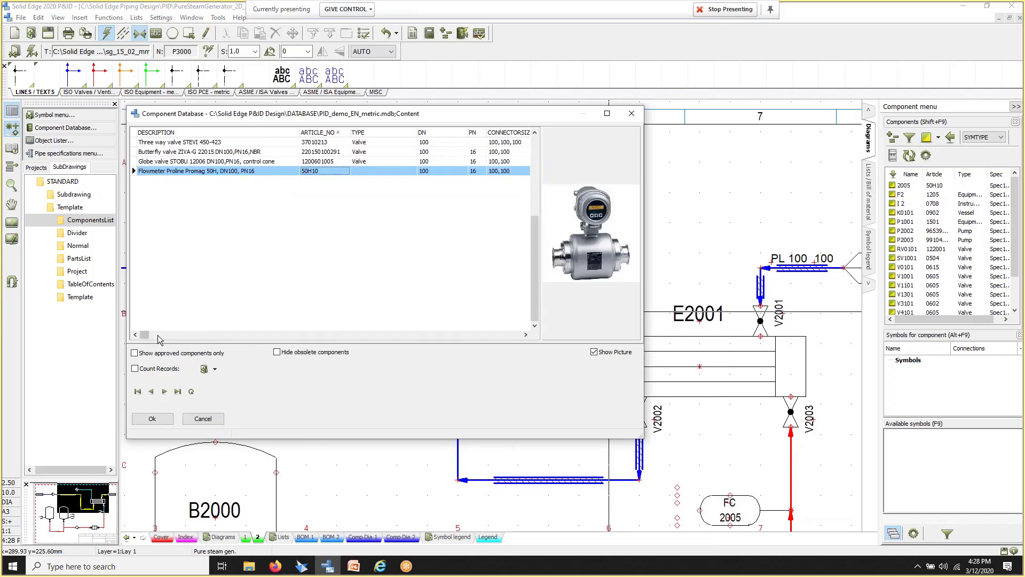
{"action": "left_click", "coordinate": [151, 162]}
{"action": "left_click", "coordinate": [150, 153]}
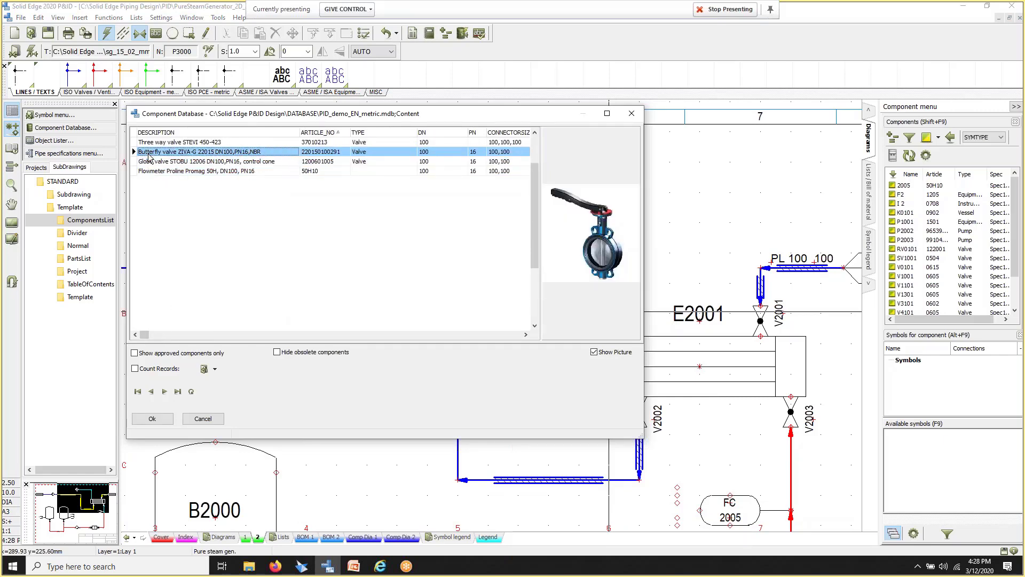
{"action": "left_click", "coordinate": [152, 143]}
{"action": "left_click", "coordinate": [156, 154]}
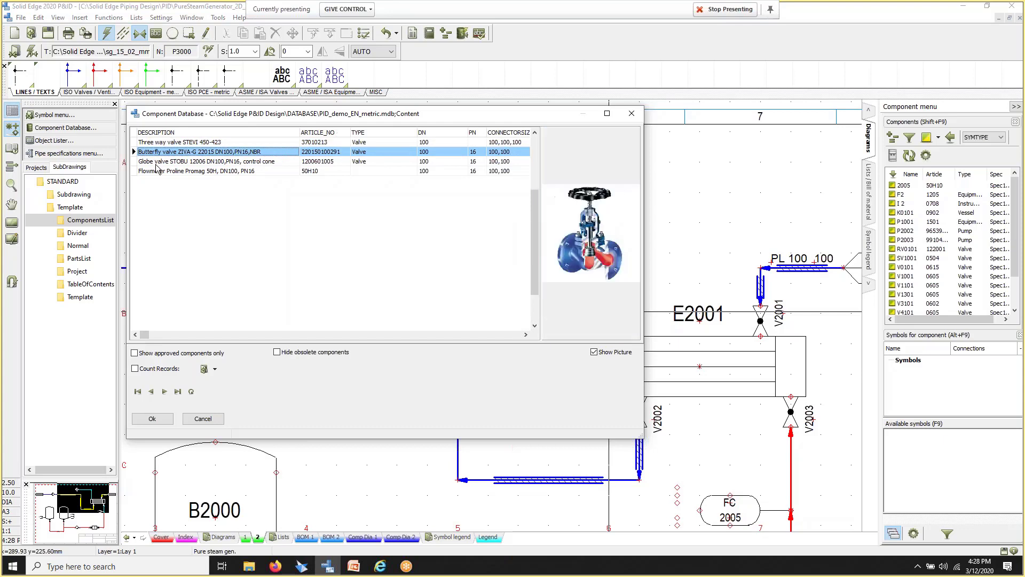
{"action": "left_click", "coordinate": [156, 162]}
{"action": "left_click", "coordinate": [156, 171]}
{"action": "left_click", "coordinate": [160, 165]}
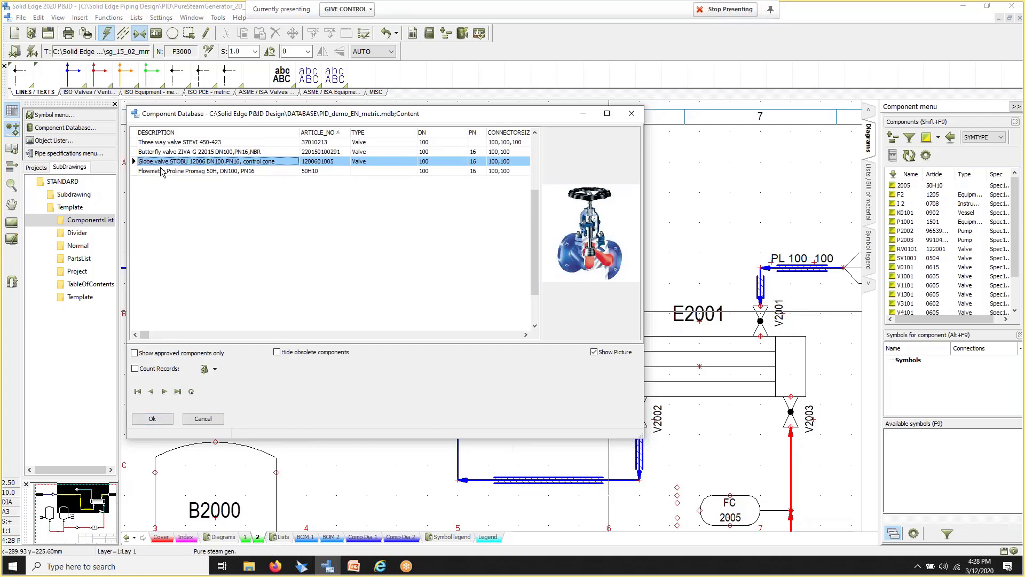
{"action": "left_click", "coordinate": [154, 420]}
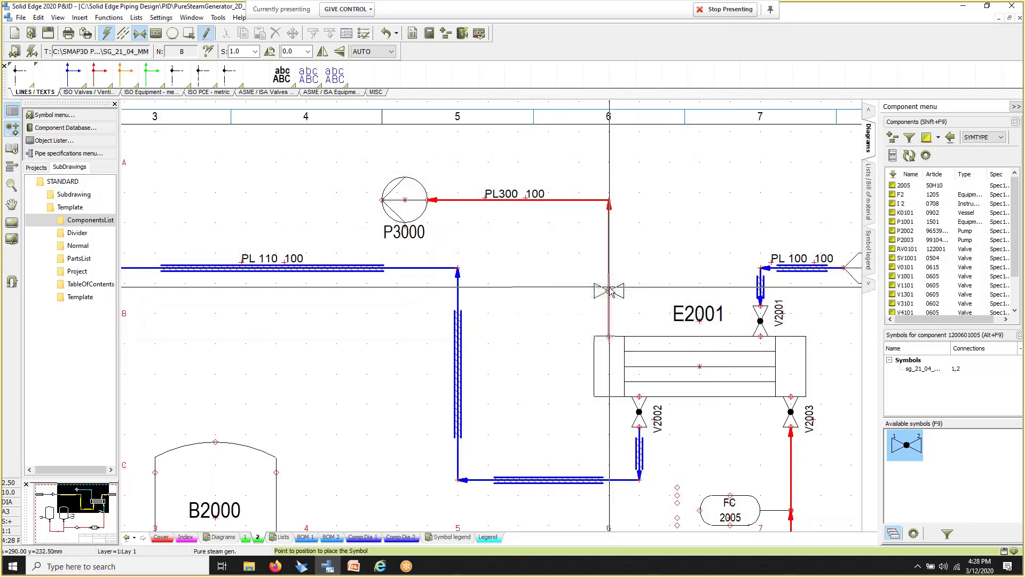
{"action": "left_click", "coordinate": [611, 295]}
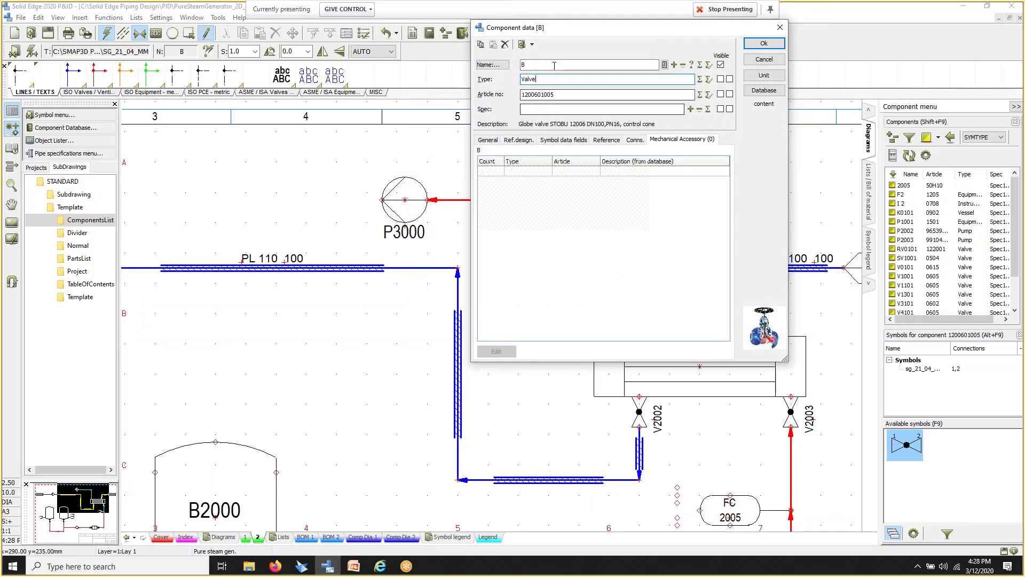
Step: Name the new globe valve V3000 and accept its component data
{"action": "left_click", "coordinate": [487, 140]}
{"action": "double_click", "coordinate": [540, 65]}
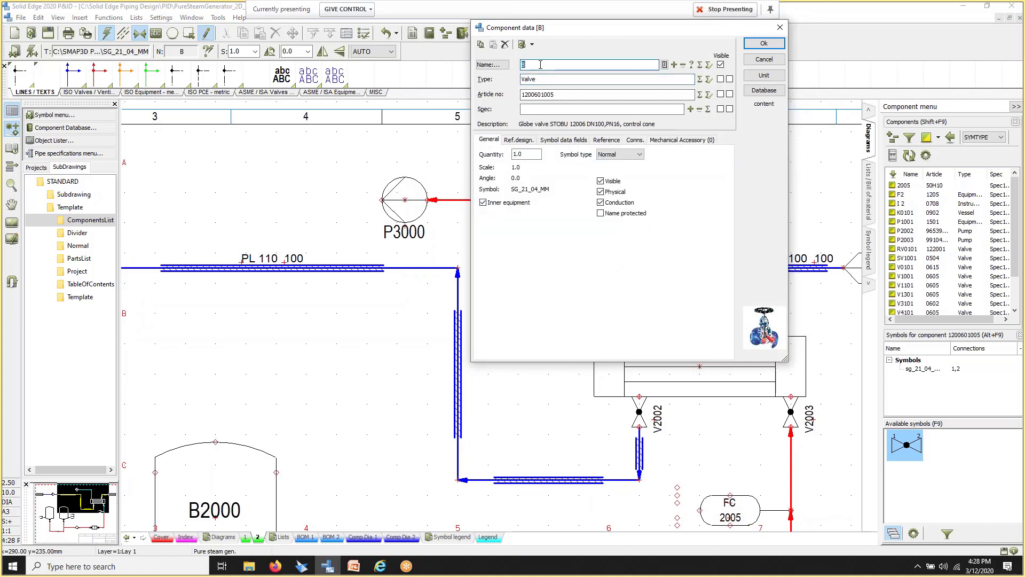
{"action": "type", "text": "V3000"}
{"action": "left_click", "coordinate": [521, 140]}
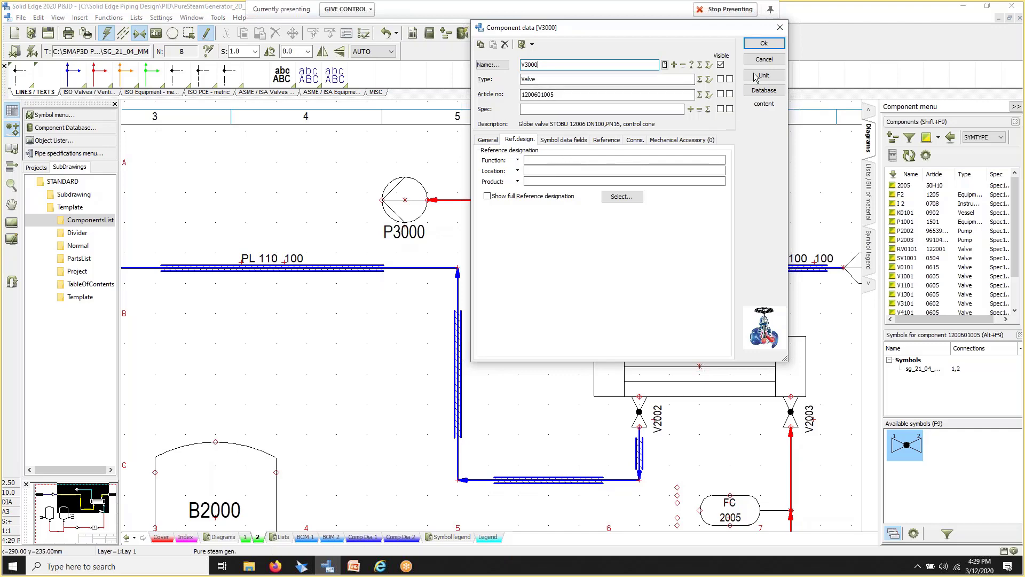
{"action": "left_click", "coordinate": [764, 44]}
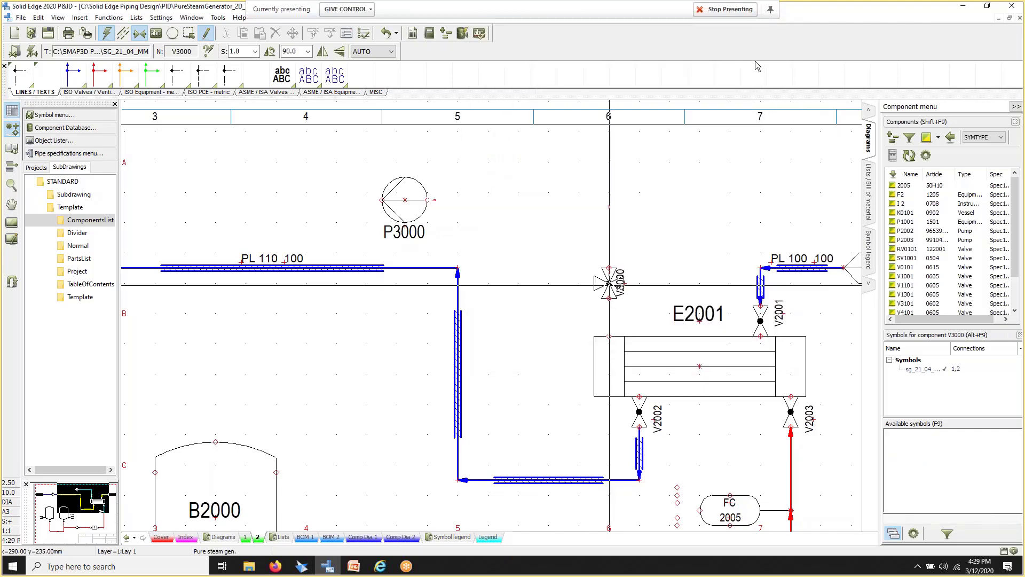
Step: Move valve V3000 along line PL300 down onto the upper connection of heat exchanger E2001
{"action": "left_click", "coordinate": [609, 283]}
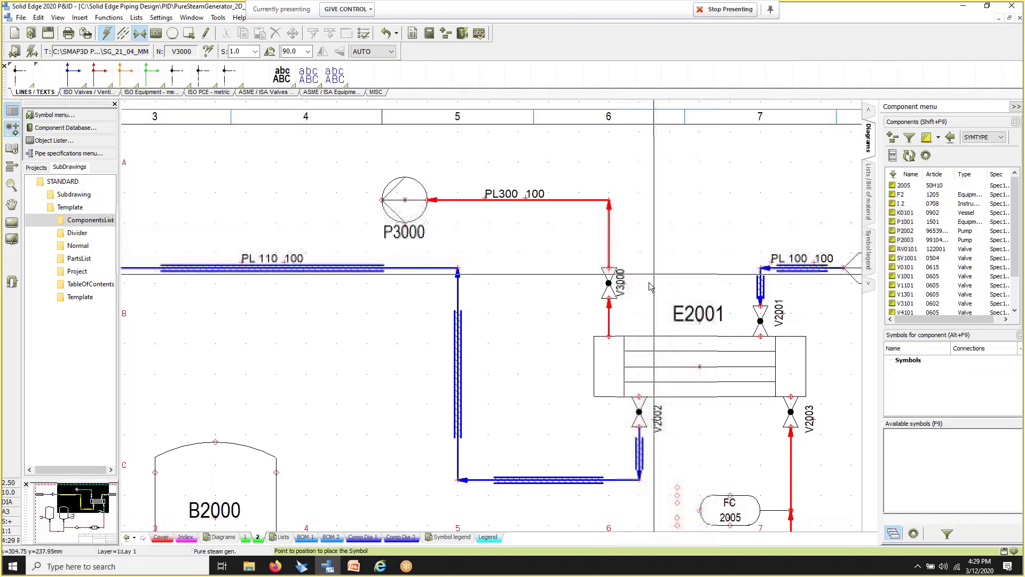
{"action": "left_click", "coordinate": [610, 261]}
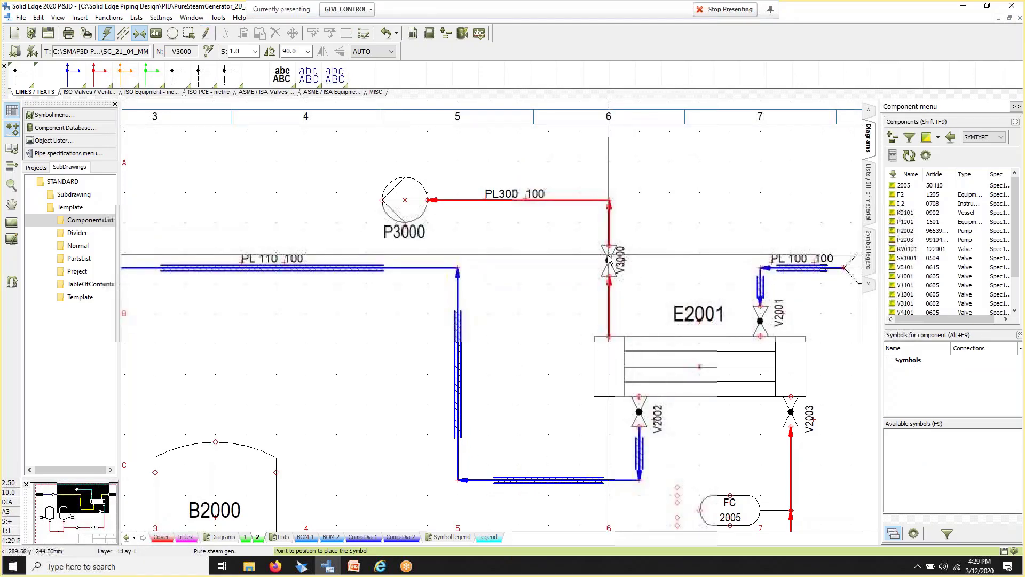
{"action": "left_click", "coordinate": [660, 342]}
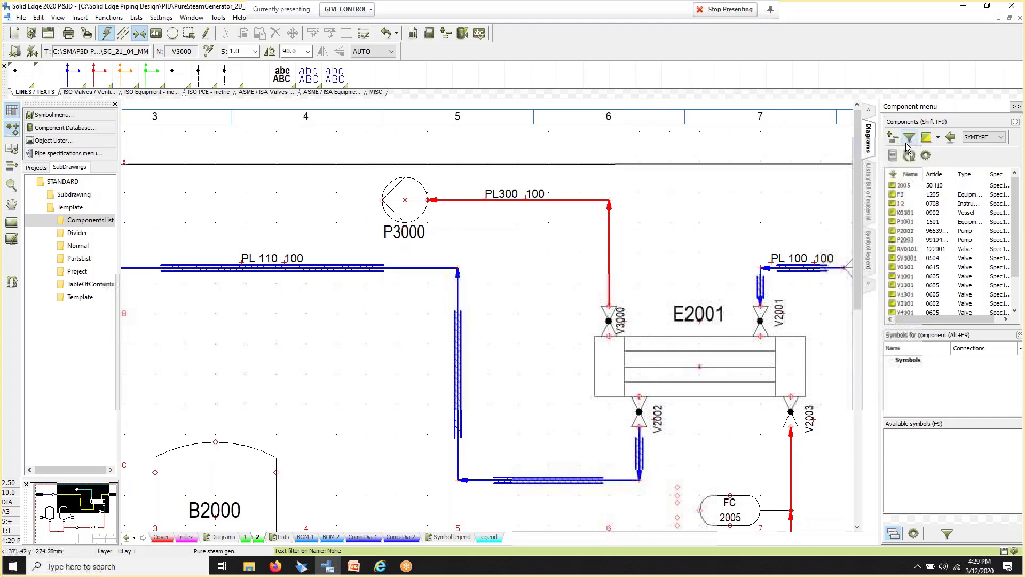
Step: Draw a red line from the outlet of pump P3000 to the top of vessel B2000, with a branch to the top of vessel B2001
{"action": "left_click", "coordinate": [1016, 107]}
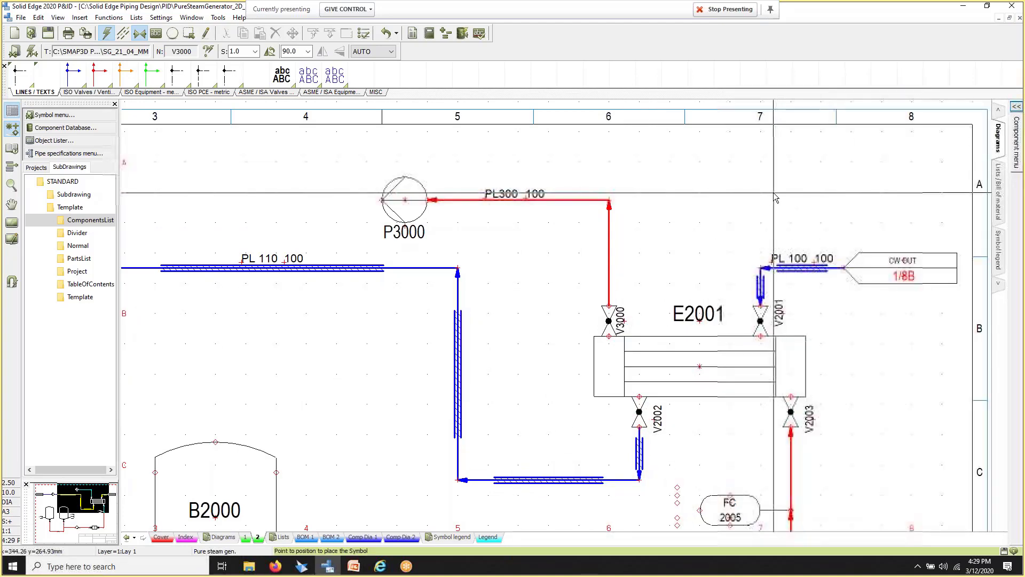
{"action": "scroll", "coordinate": [676, 264], "scroll_direction": "down", "scroll_amount": 2}
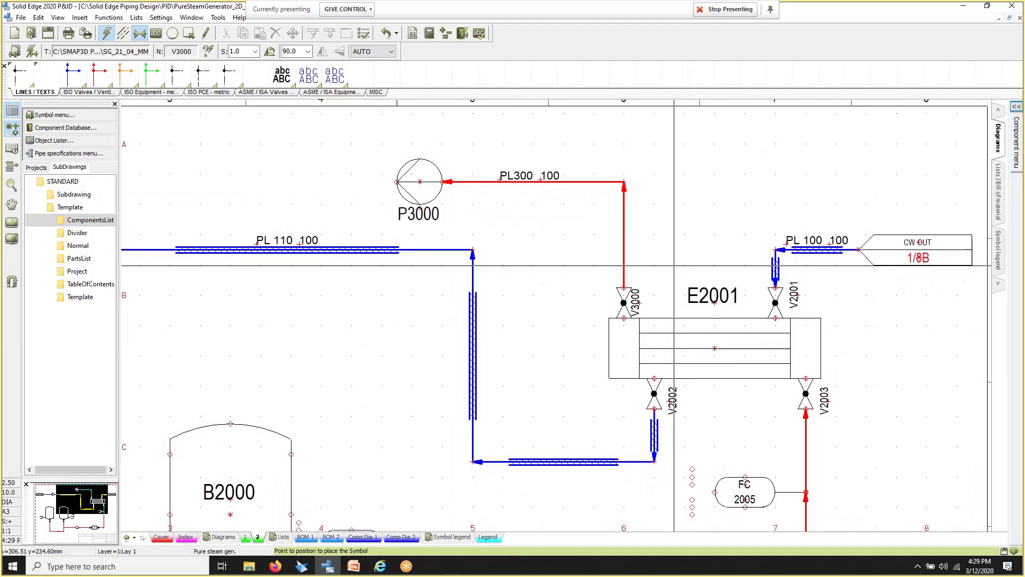
{"action": "scroll", "coordinate": [676, 264], "scroll_direction": "down", "scroll_amount": 2}
{"action": "scroll", "coordinate": [630, 264], "scroll_direction": "up", "scroll_amount": 1}
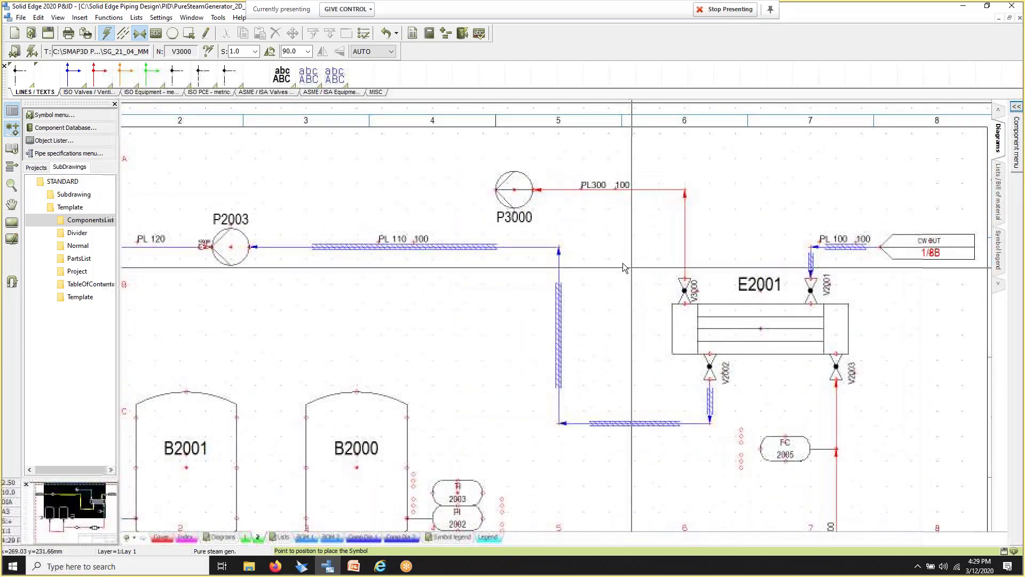
{"action": "middle_click_drag", "start_coordinate": [572, 242], "coordinate": [692, 245]}
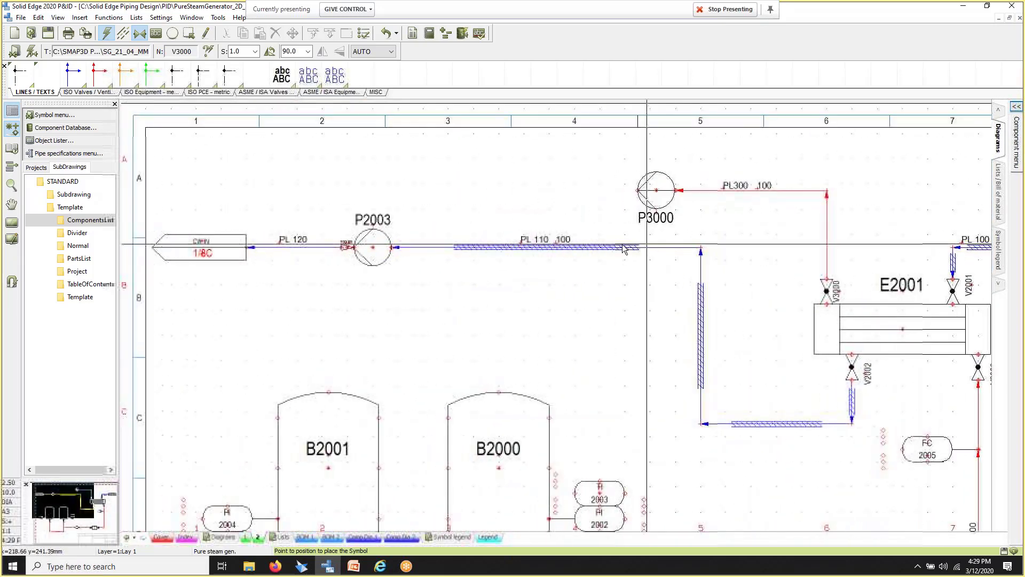
{"action": "left_click", "coordinate": [97, 75]}
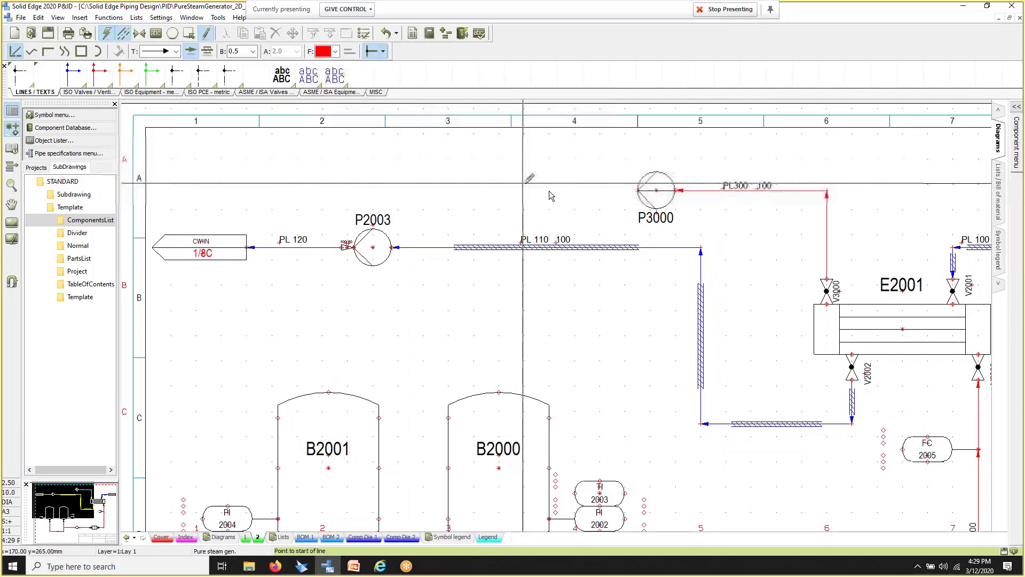
{"action": "left_click", "coordinate": [640, 192]}
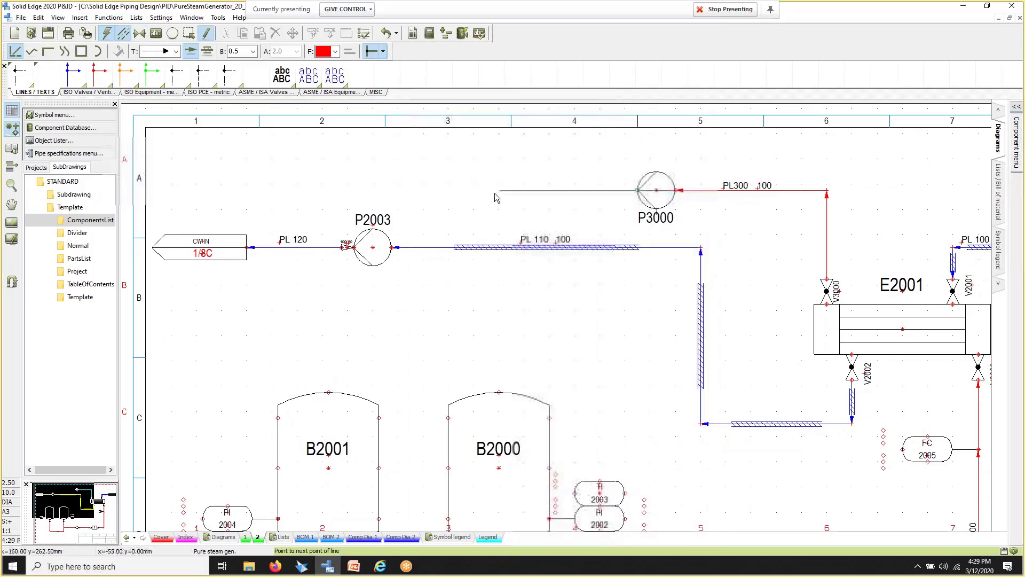
{"action": "left_click", "coordinate": [499, 391]}
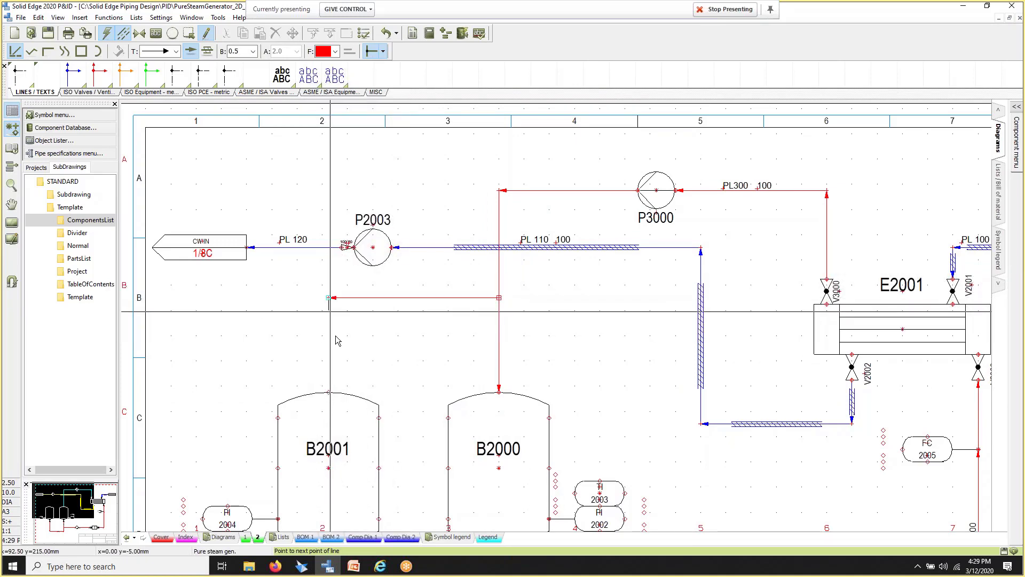
{"action": "left_click", "coordinate": [328, 297]}
{"action": "left_click", "coordinate": [329, 391]}
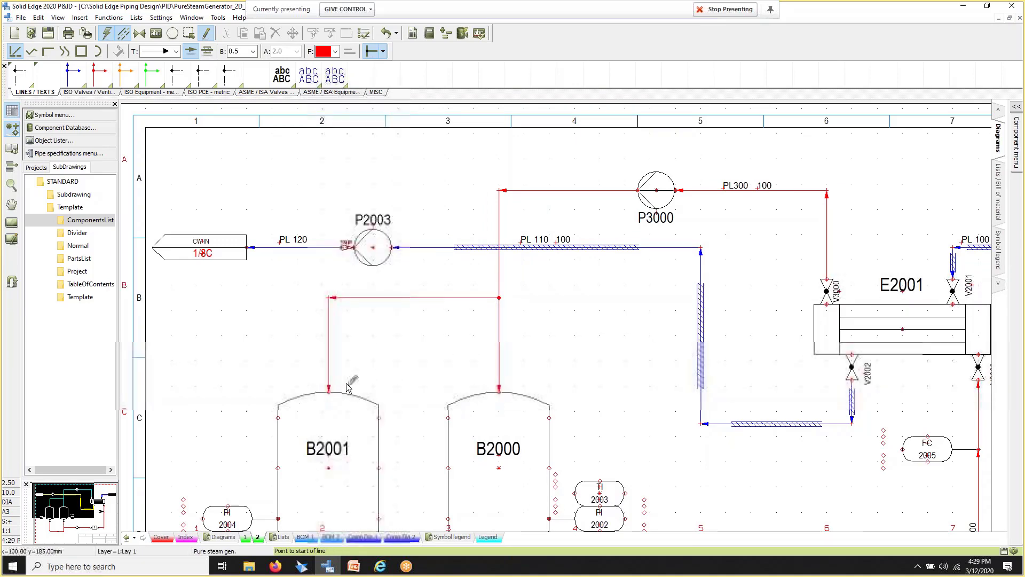
Step: Copy the line article data of PL300 between E2001 and pump P3000
{"action": "middle_click_drag", "start_coordinate": [396, 392], "coordinate": [409, 274]}
{"action": "middle_click_drag", "start_coordinate": [451, 217], "coordinate": [430, 345]}
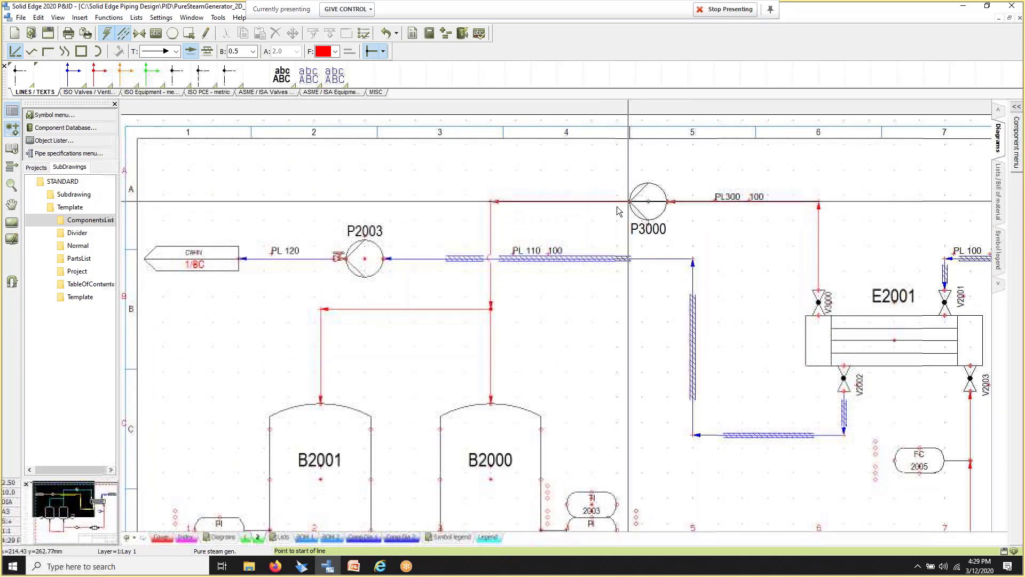
{"action": "double_click", "coordinate": [707, 203]}
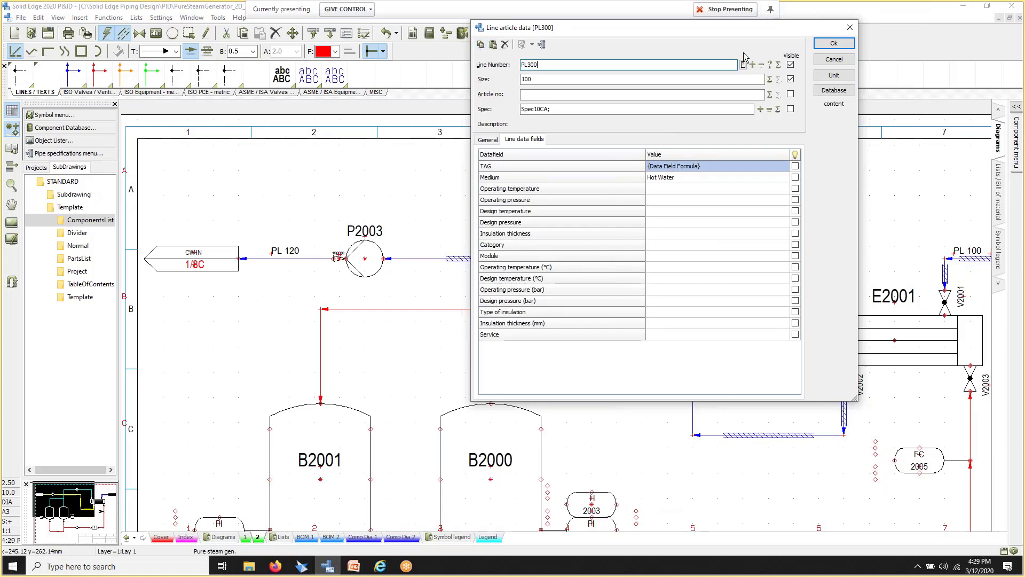
{"action": "key", "text": "Return"}
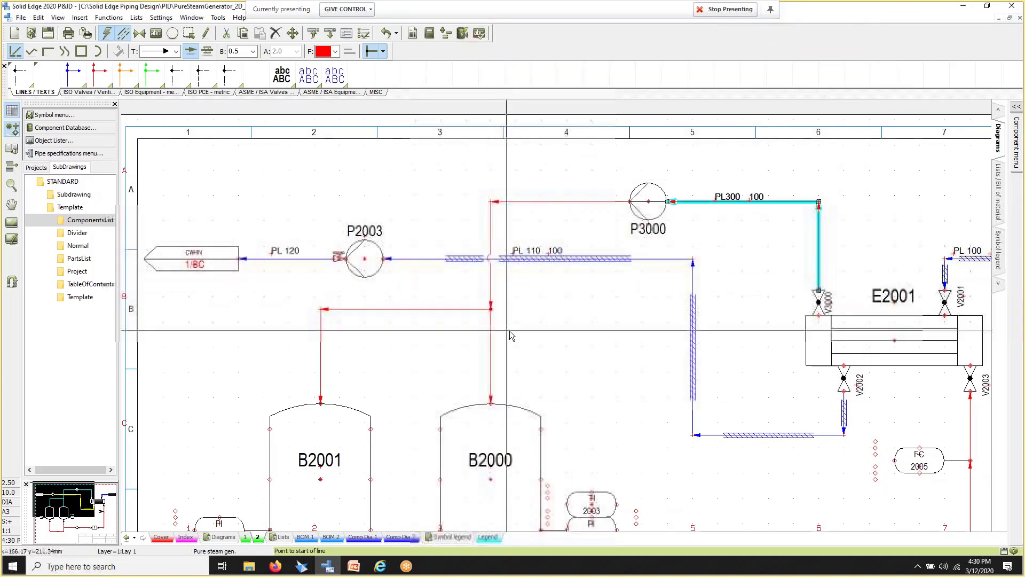
Step: Assign line number PL301, size 100, Spec10CA and medium Hot Water to all line segments from P3000 to B2000 and B2001
{"action": "left_click", "coordinate": [461, 301]}
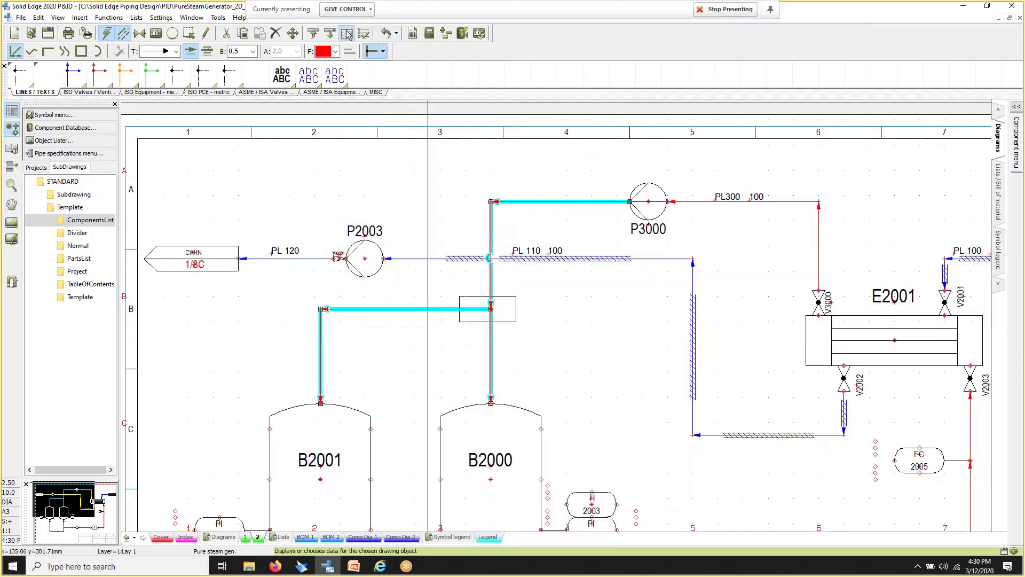
{"action": "left_click", "coordinate": [347, 34]}
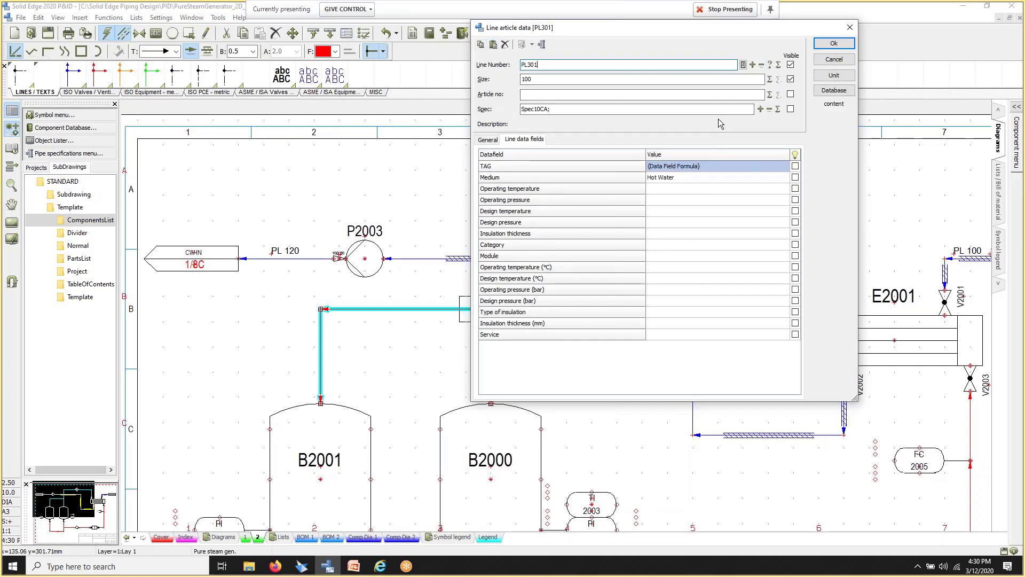
{"action": "left_click", "coordinate": [488, 139]}
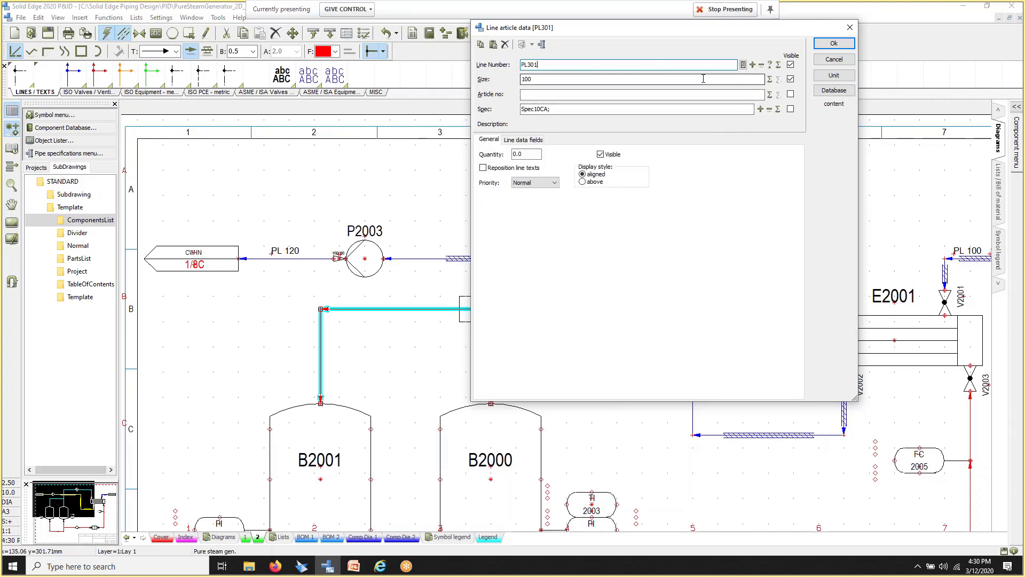
{"action": "left_click", "coordinate": [833, 44]}
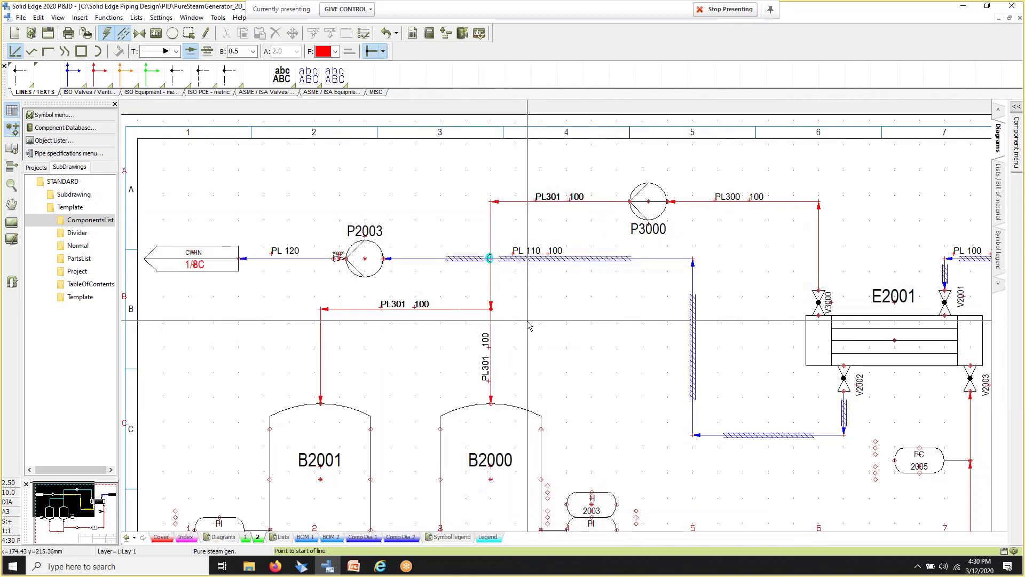
Step: Hide the line number and size texts on the vertical PL301 segment above vessel B2000
{"action": "middle_click_drag", "start_coordinate": [530, 321], "coordinate": [550, 312]}
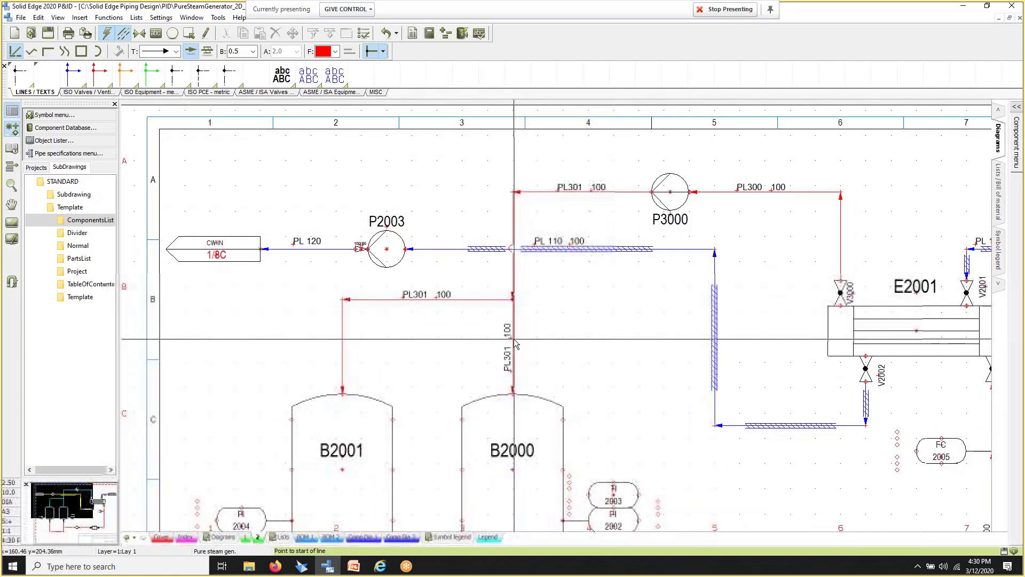
{"action": "double_click", "coordinate": [522, 346]}
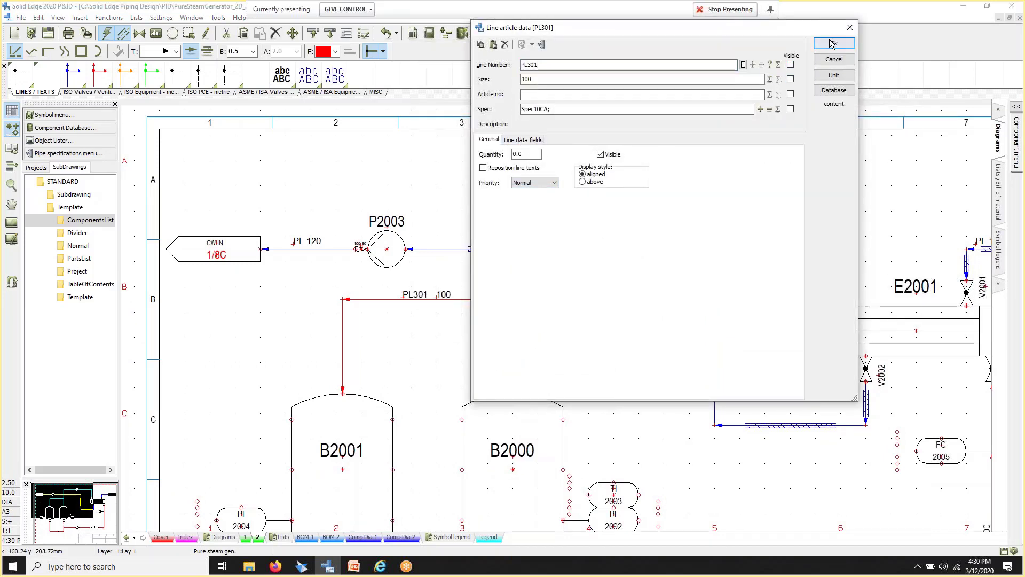
{"action": "key", "text": "Return"}
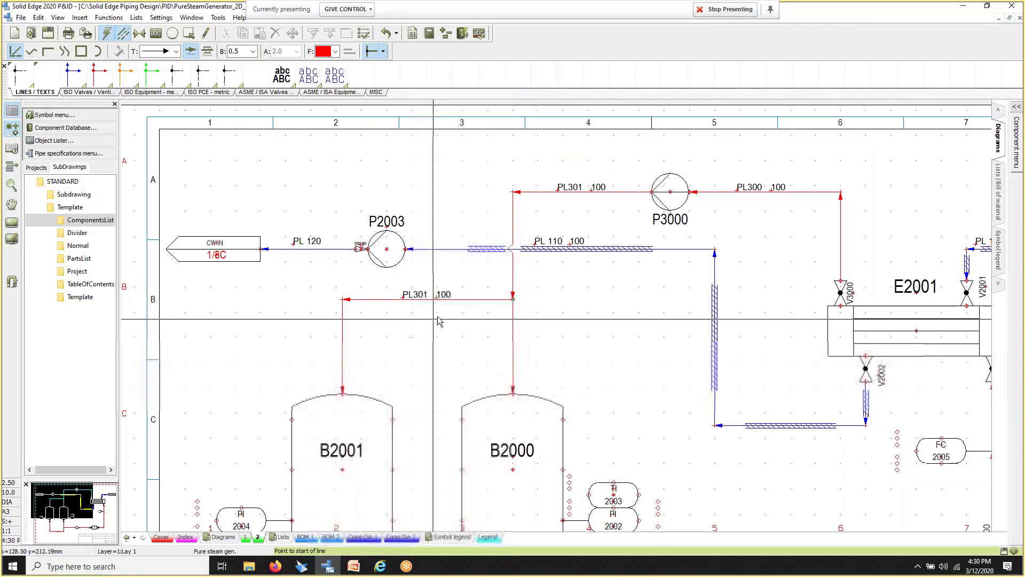
Step: Choose the three way valve STEVI 450-423 from the pipe specifications of the PL301 line above B2000
{"action": "scroll", "coordinate": [469, 316], "scroll_direction": "up", "scroll_amount": 1}
{"action": "middle_click_drag", "start_coordinate": [531, 323], "coordinate": [508, 338]}
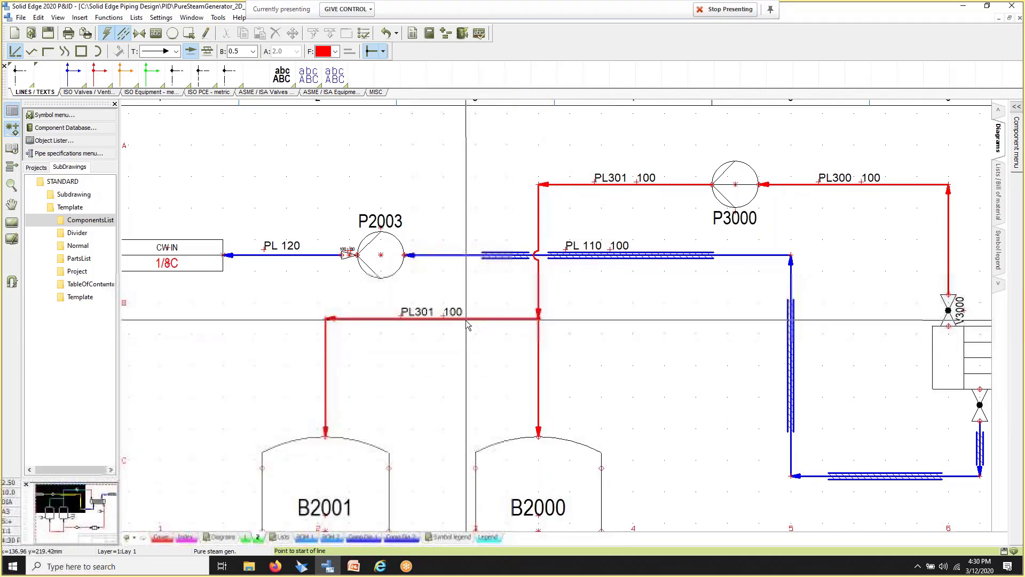
{"action": "right_click", "coordinate": [539, 345]}
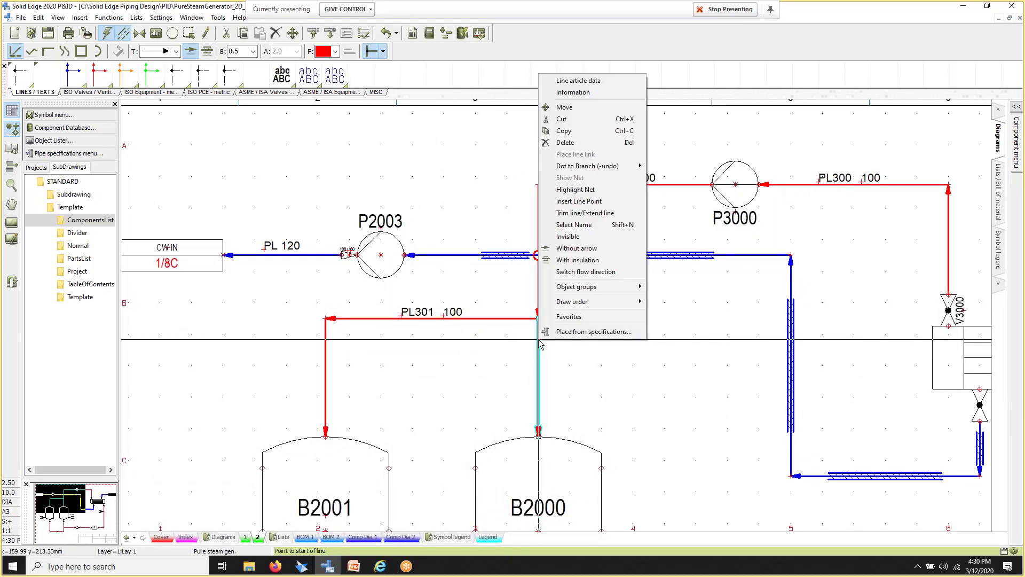
{"action": "left_click", "coordinate": [567, 332]}
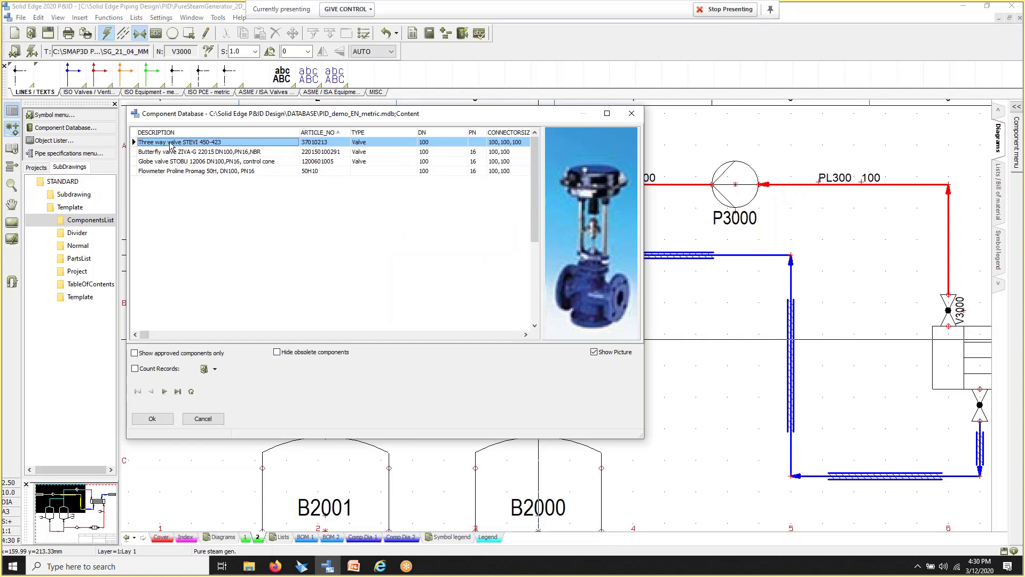
{"action": "left_click", "coordinate": [162, 419]}
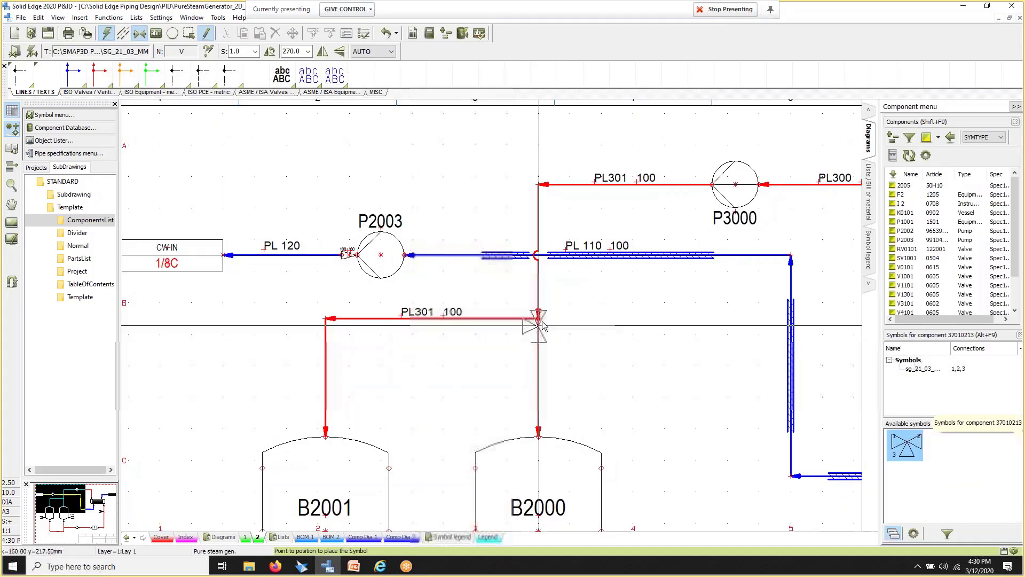
Step: Place the three-way valve on the PL301 branch point above B2000 and name it with the next free number, V3001
{"action": "left_click", "coordinate": [538, 255]}
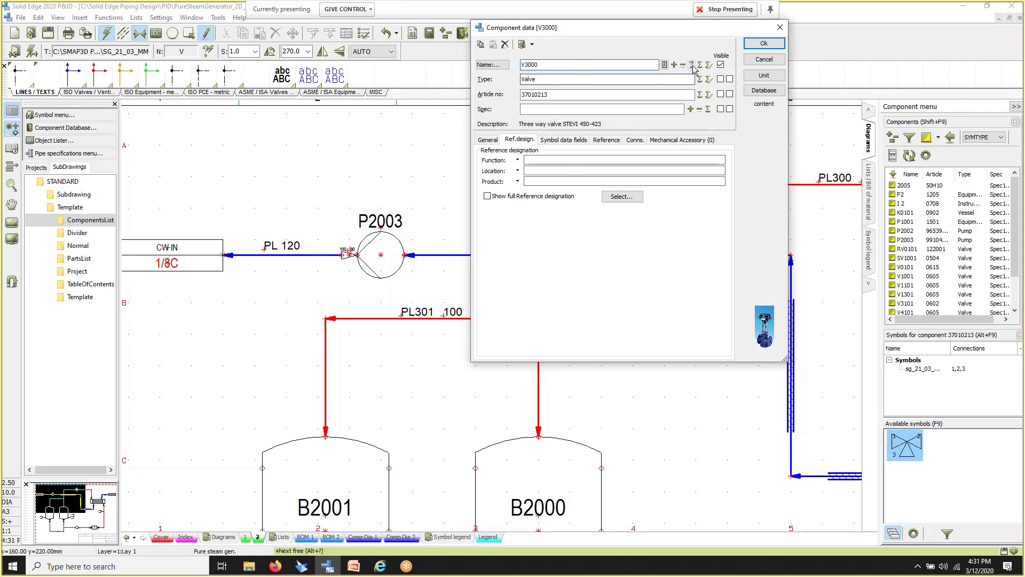
{"action": "left_click", "coordinate": [488, 140]}
{"action": "left_click", "coordinate": [765, 44]}
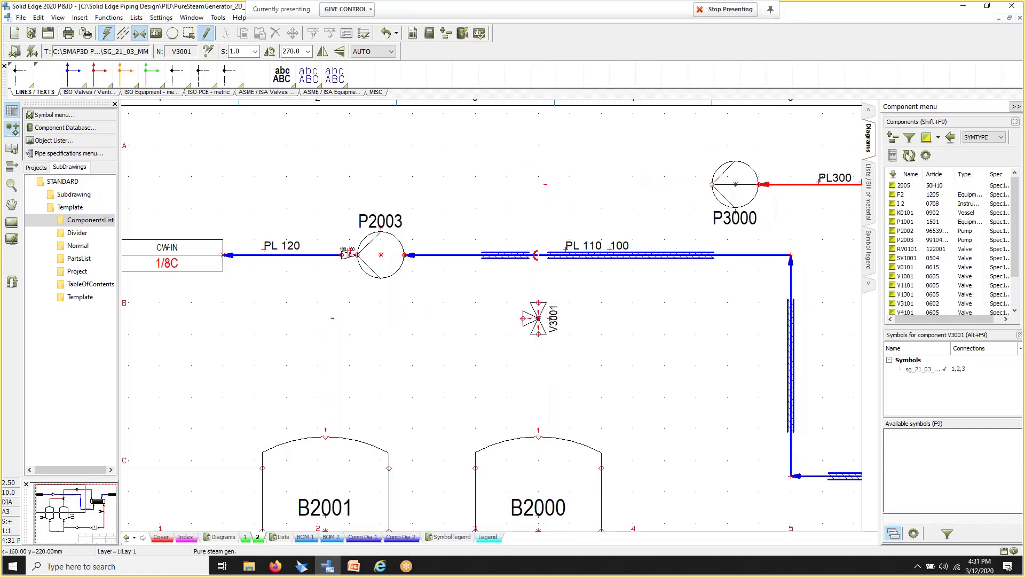
{"action": "left_click", "coordinate": [538, 316]}
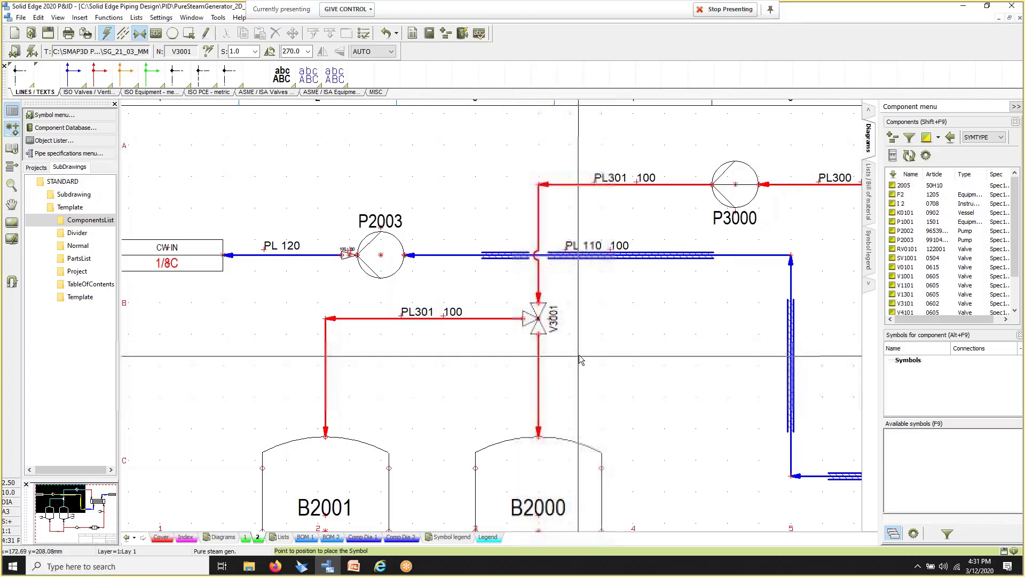
Step: Inspect how PL301 connects to three-way valve V3001 and crosses line PL 110
{"action": "middle_click_drag", "start_coordinate": [578, 338], "coordinate": [538, 322]}
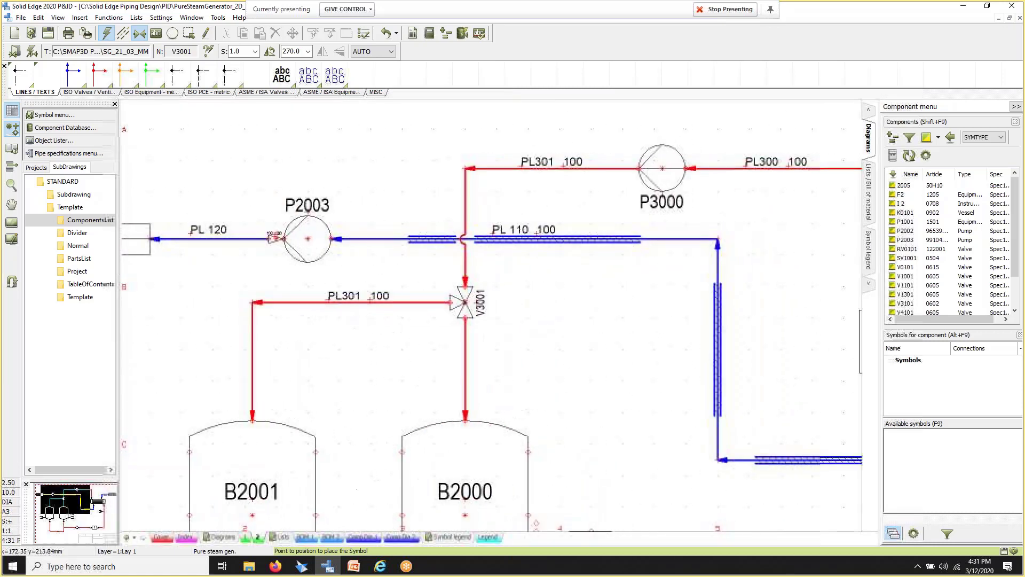
{"action": "scroll", "coordinate": [497, 303], "scroll_direction": "down", "scroll_amount": 2}
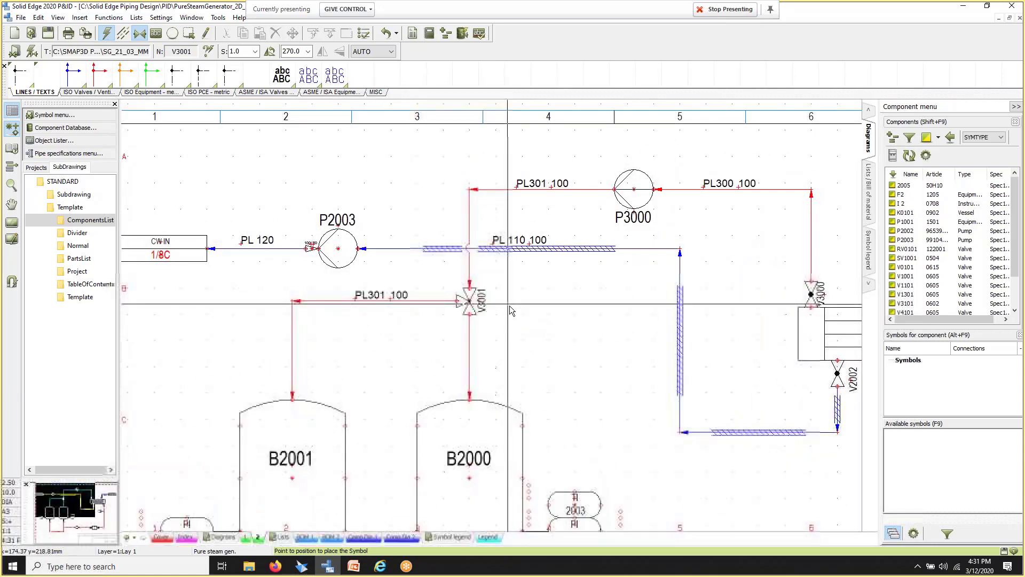
{"action": "middle_click_drag", "start_coordinate": [512, 306], "coordinate": [496, 291]}
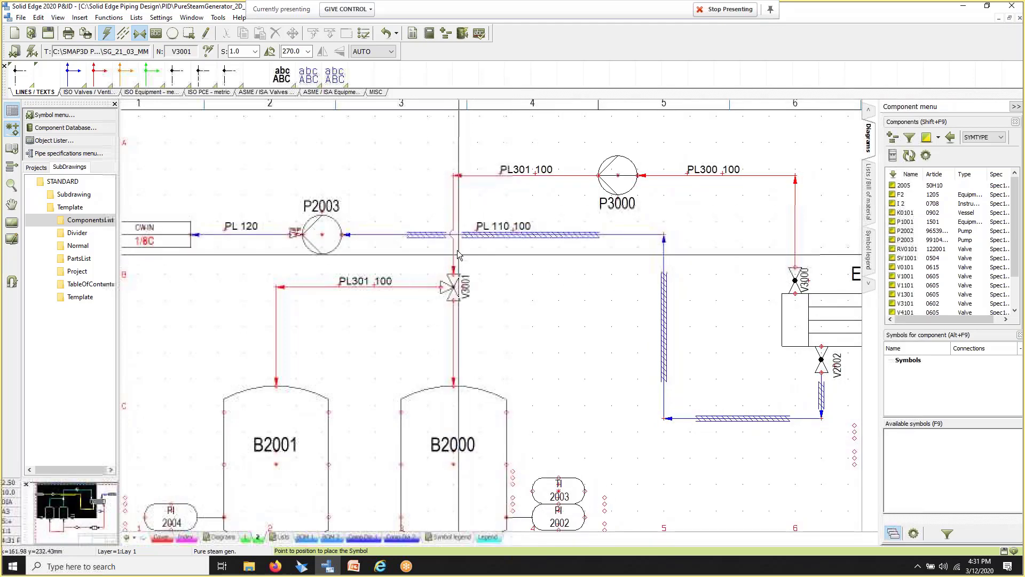
{"action": "scroll", "coordinate": [463, 238], "scroll_direction": "up", "scroll_amount": 4}
{"action": "scroll", "coordinate": [491, 300], "scroll_direction": "down", "scroll_amount": 3}
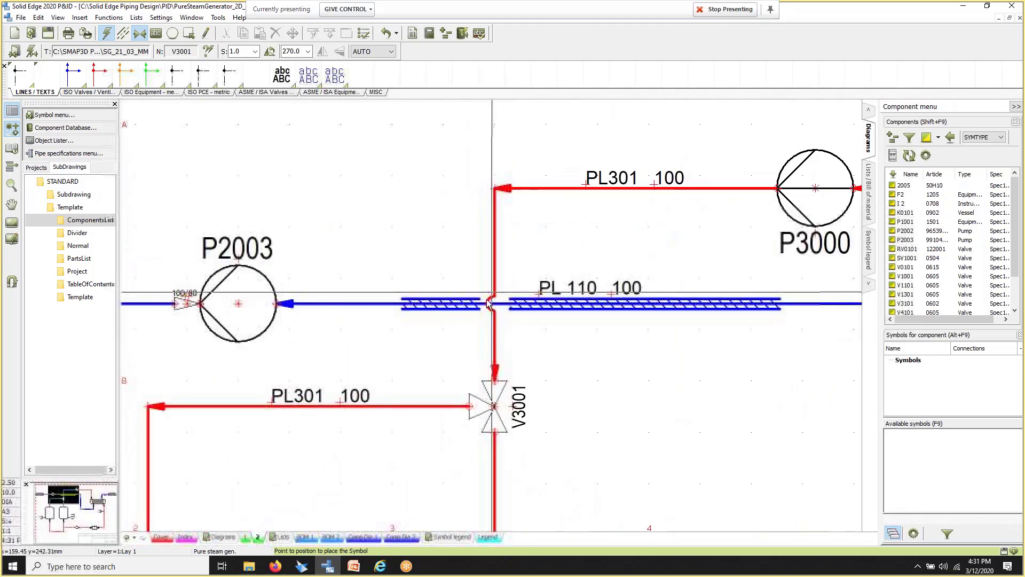
{"action": "scroll", "coordinate": [505, 293], "scroll_direction": "down", "scroll_amount": 2}
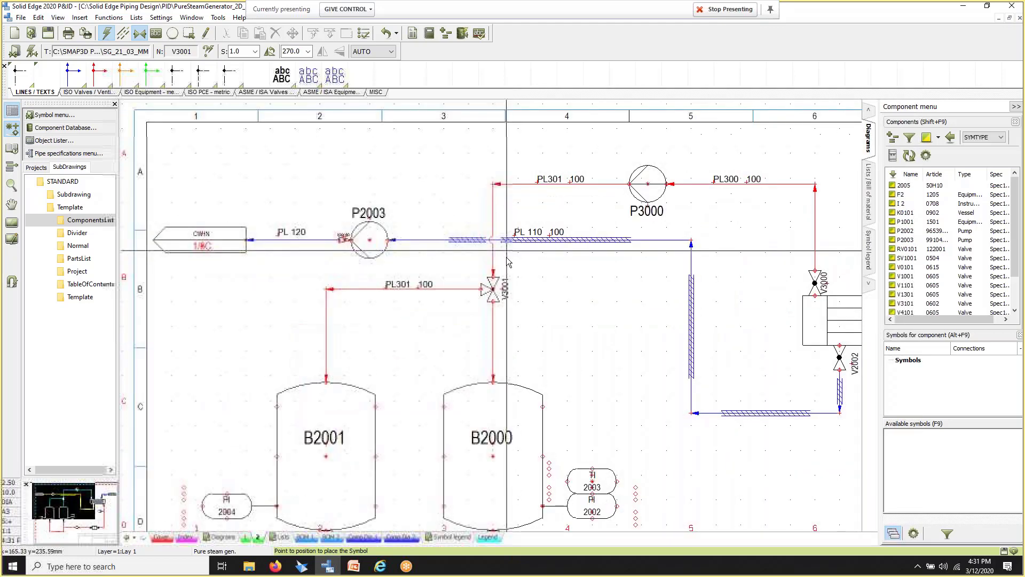
{"action": "middle_click_drag", "start_coordinate": [561, 276], "coordinate": [502, 219]}
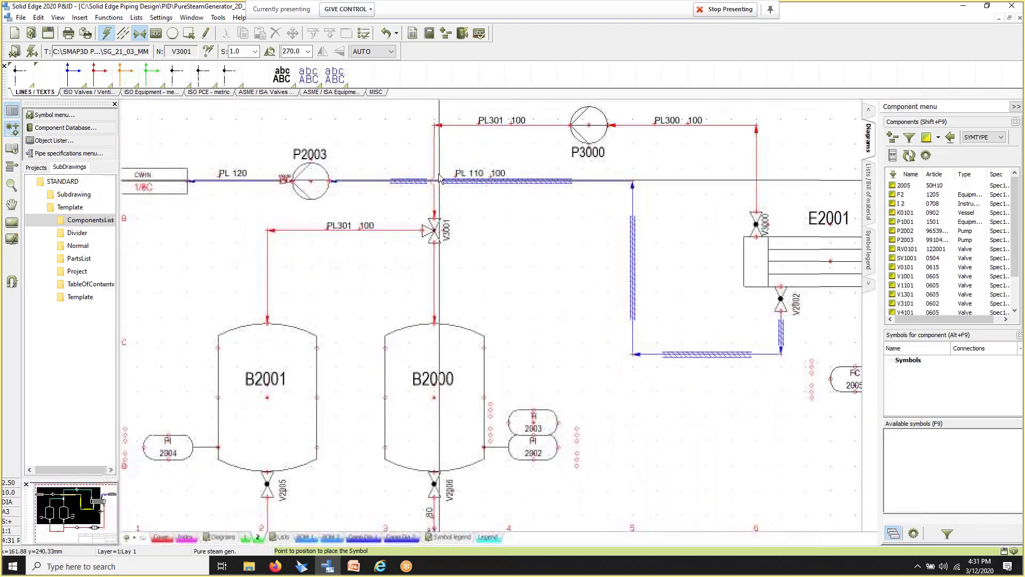
{"action": "middle_click_drag", "start_coordinate": [543, 271], "coordinate": [545, 251]}
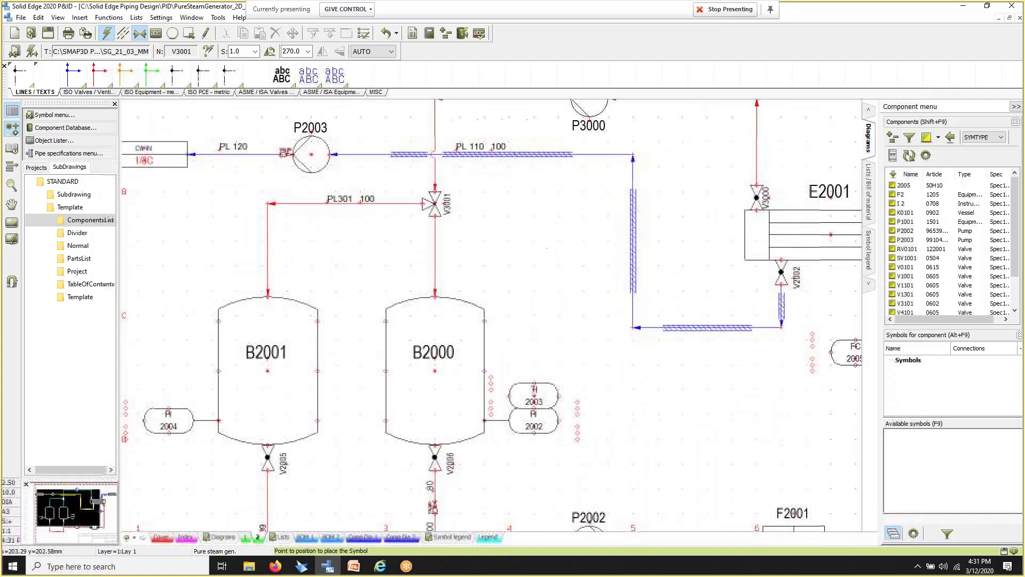
Step: Collapse the component menu and review the full diagram with its lines, pumps, vessels and heat exchanger
{"action": "scroll", "coordinate": [544, 251], "scroll_direction": "down", "scroll_amount": 2}
{"action": "scroll", "coordinate": [544, 251], "scroll_direction": "down", "scroll_amount": 1}
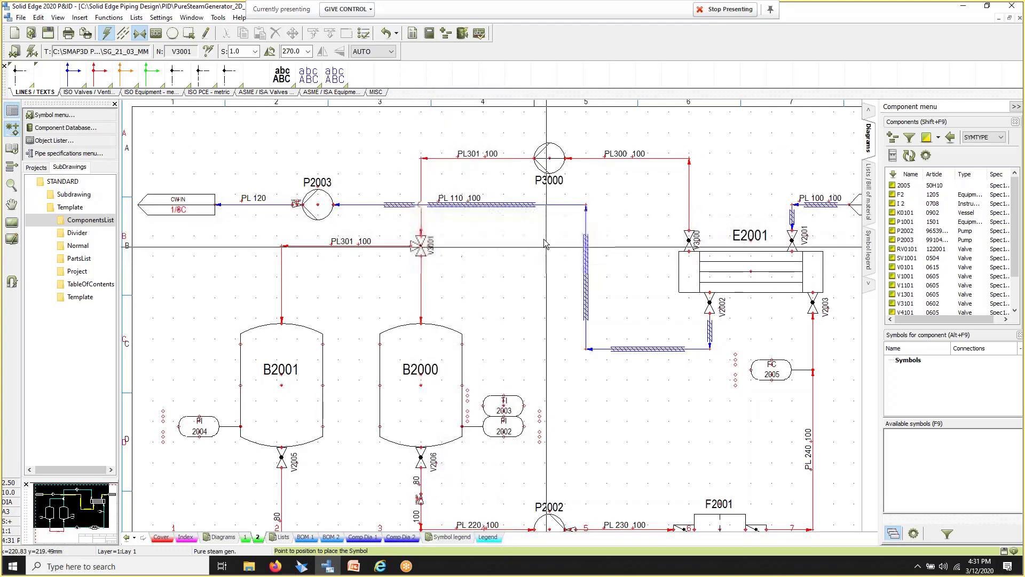
{"action": "mouse_move", "coordinate": [446, 287]}
{"action": "middle_mouse_down"}
{"action": "mouse_move", "coordinate": [413, 196]}
{"action": "mouse_move", "coordinate": [432, 246]}
{"action": "middle_mouse_up"}
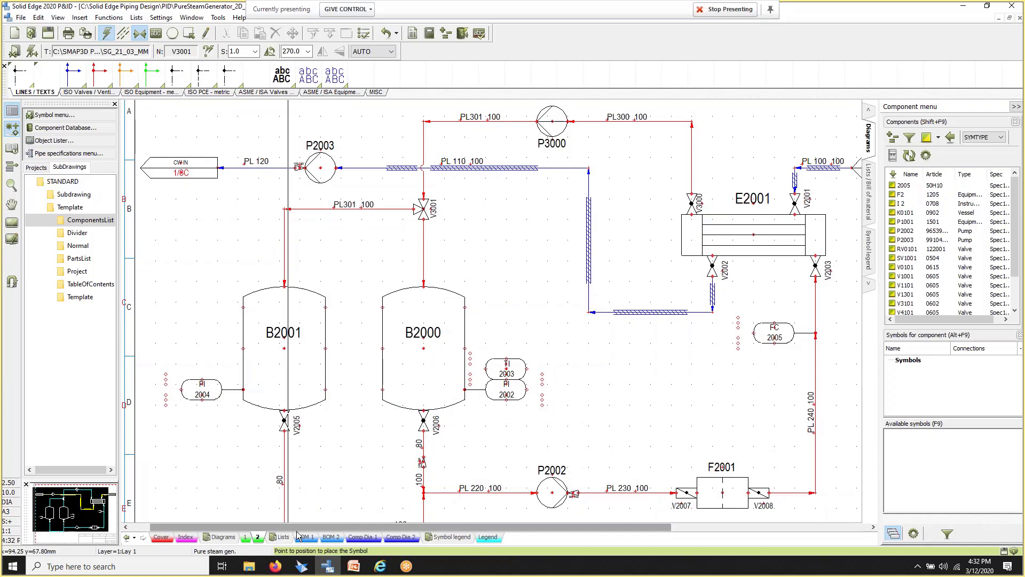
{"action": "left_click", "coordinate": [1015, 107]}
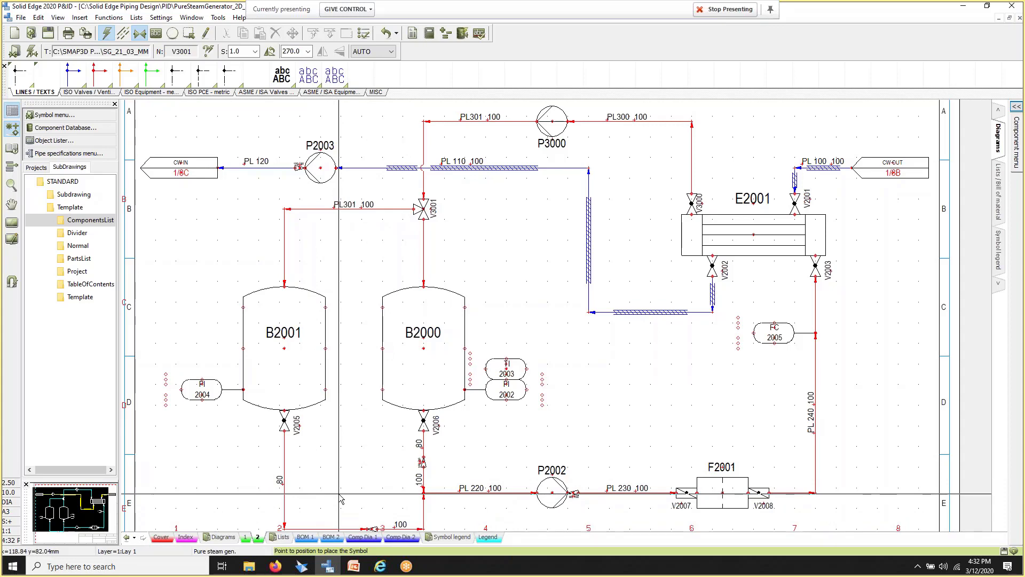
{"action": "scroll", "coordinate": [414, 369], "scroll_direction": "down", "scroll_amount": 1}
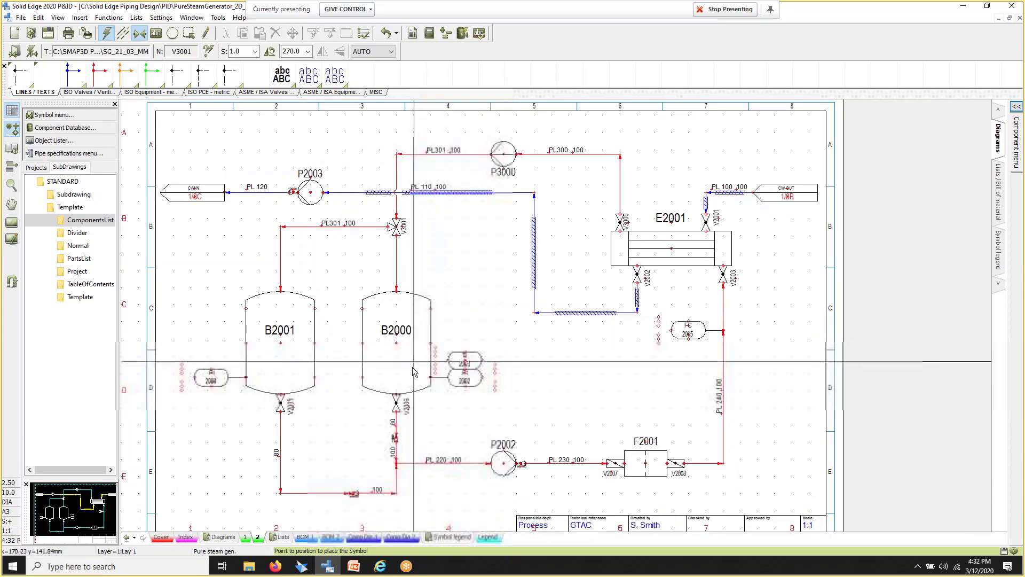
{"action": "middle_click_drag", "start_coordinate": [411, 404], "coordinate": [432, 392]}
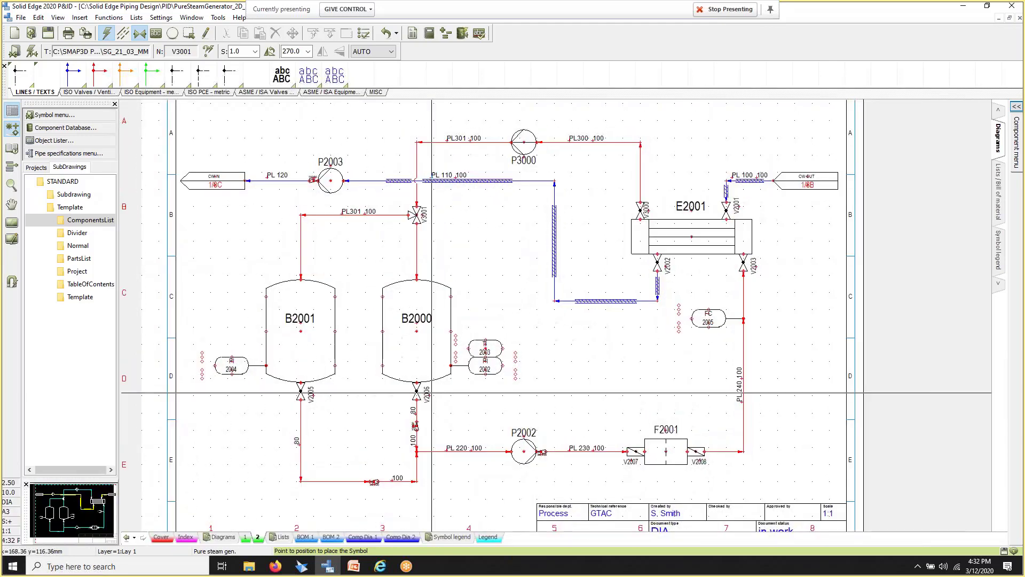
Step: Check the BOM 1 parts list and bring up the Comp Dia 2 component list at a readable size
{"action": "left_click", "coordinate": [306, 538]}
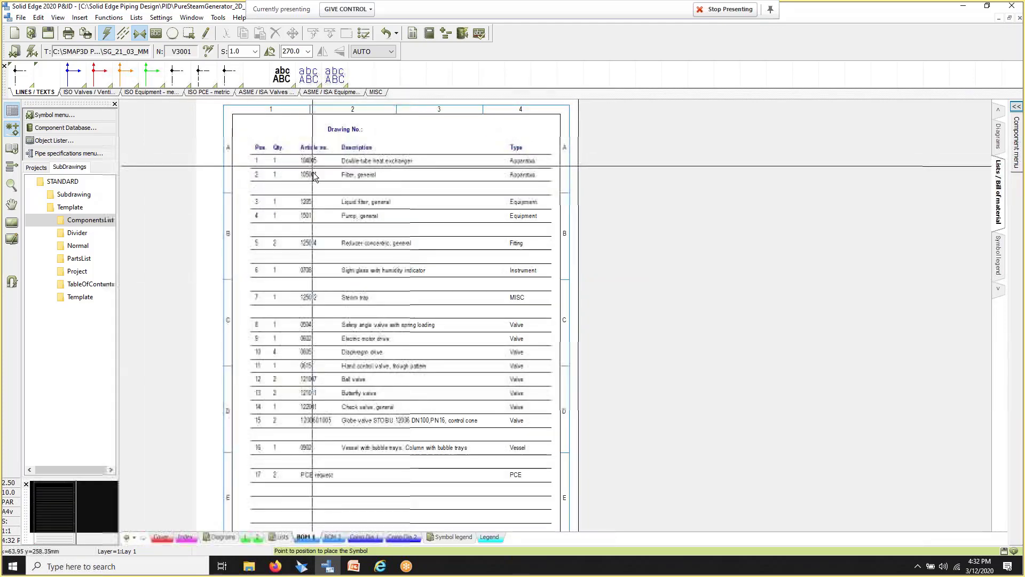
{"action": "scroll", "coordinate": [267, 203], "scroll_direction": "up", "scroll_amount": 1}
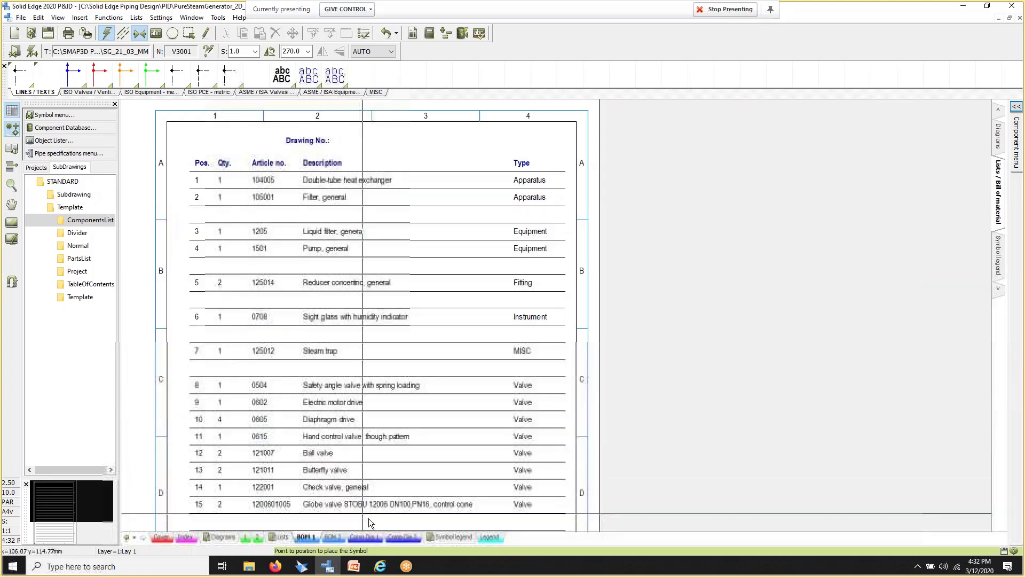
{"action": "left_click", "coordinate": [402, 537]}
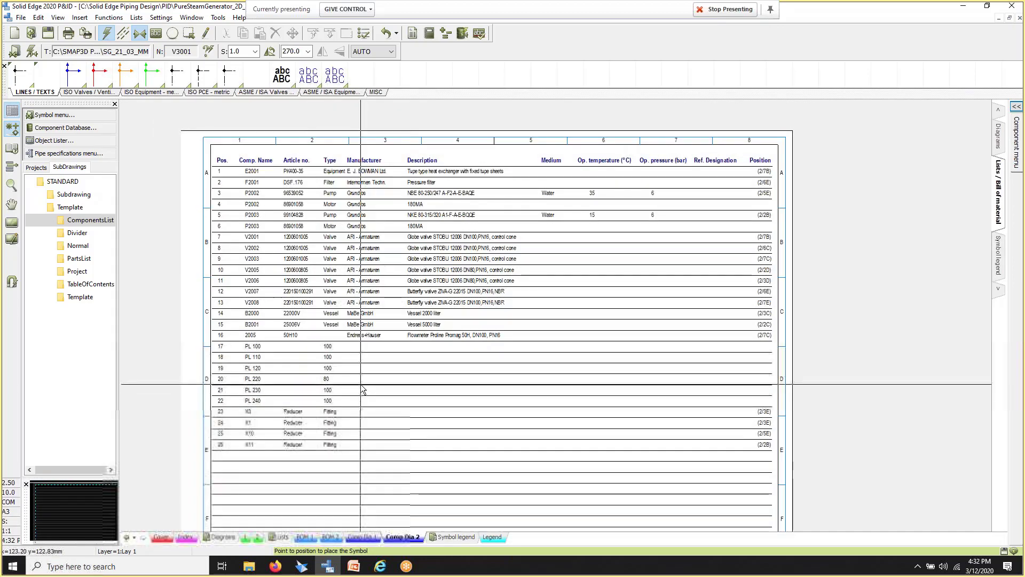
{"action": "scroll", "coordinate": [361, 391], "scroll_direction": "up", "scroll_amount": 2}
{"action": "mouse_move", "coordinate": [374, 291]}
{"action": "middle_mouse_down"}
{"action": "mouse_move", "coordinate": [389, 354]}
{"action": "mouse_move", "coordinate": [404, 370]}
{"action": "mouse_move", "coordinate": [410, 353]}
{"action": "mouse_move", "coordinate": [411, 363]}
{"action": "middle_mouse_up"}
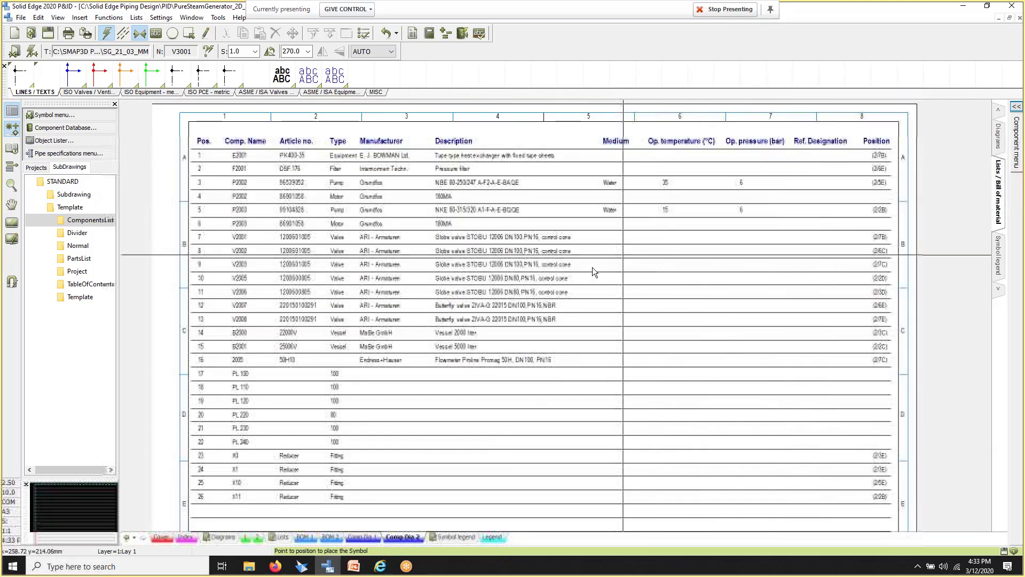
{"action": "scroll", "coordinate": [239, 160], "scroll_direction": "up", "scroll_amount": 2}
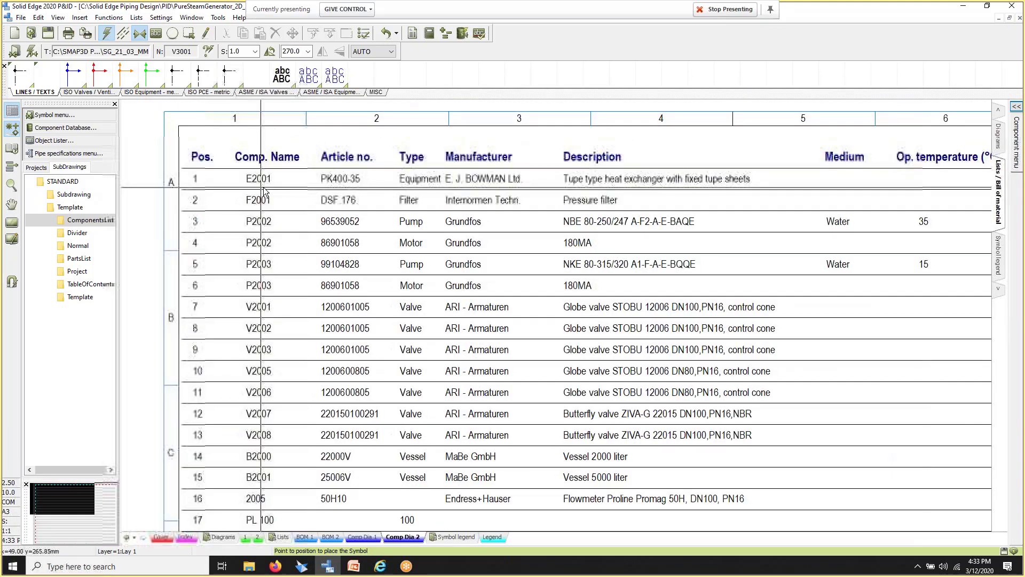
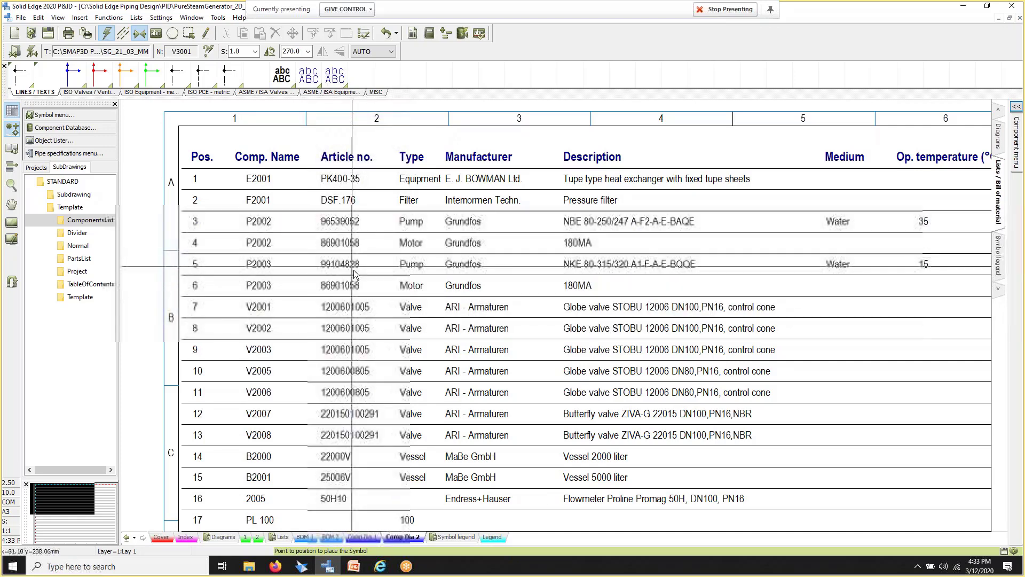
Step: Examine the Comp Dia 2 rows and columns, from component name and article number to medium, operating values and diagram position
{"action": "scroll", "coordinate": [273, 349], "scroll_direction": "down", "scroll_amount": 1}
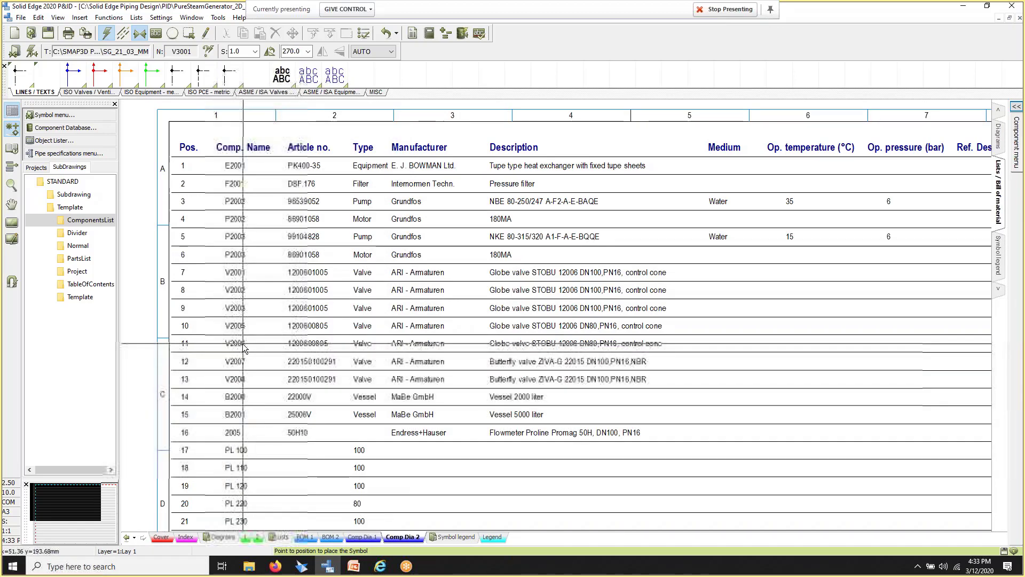
{"action": "middle_click_drag", "start_coordinate": [438, 346], "coordinate": [333, 340]}
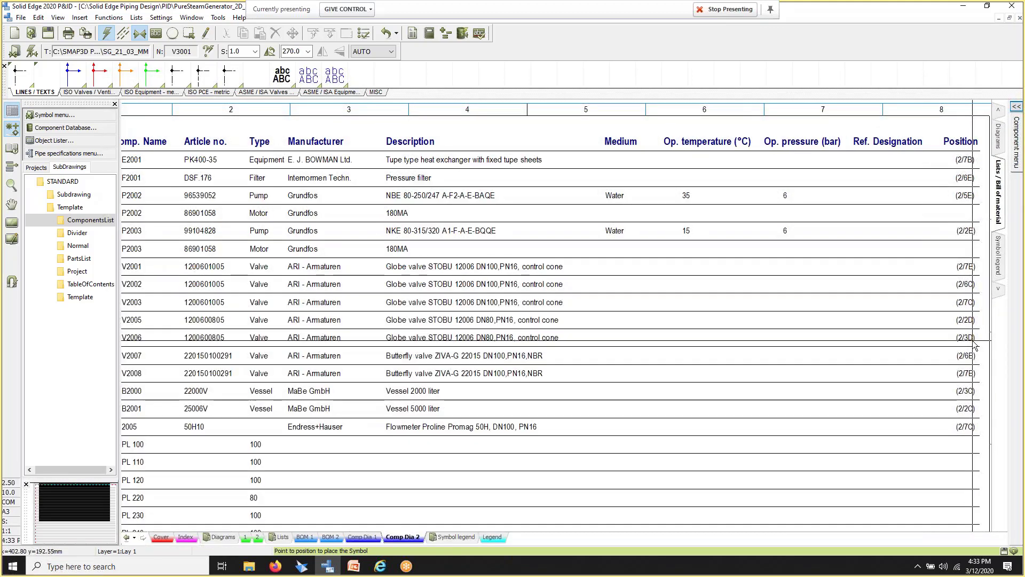
{"action": "middle_click_drag", "start_coordinate": [764, 275], "coordinate": [901, 275]}
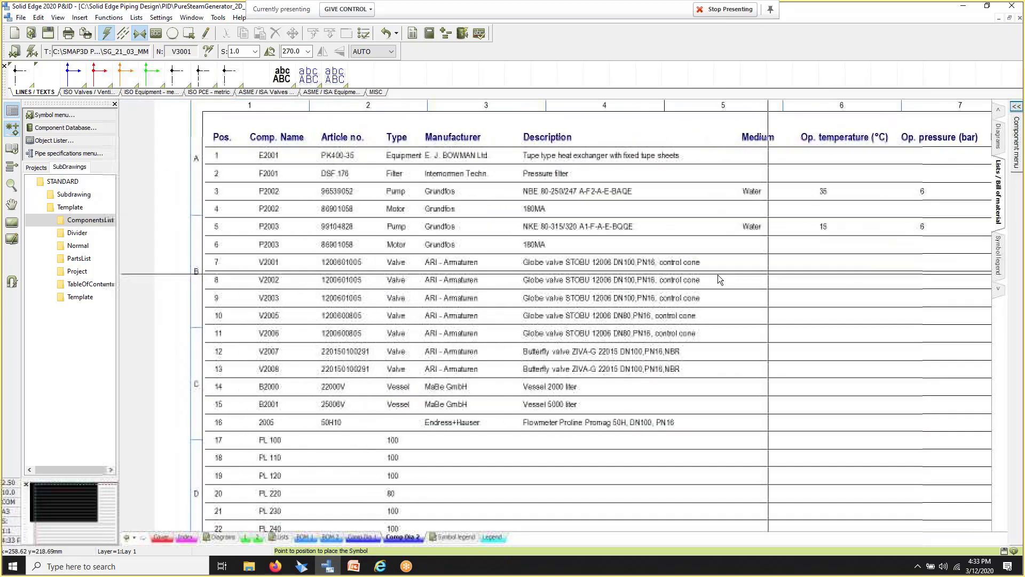
{"action": "middle_click_drag", "start_coordinate": [683, 275], "coordinate": [690, 307]}
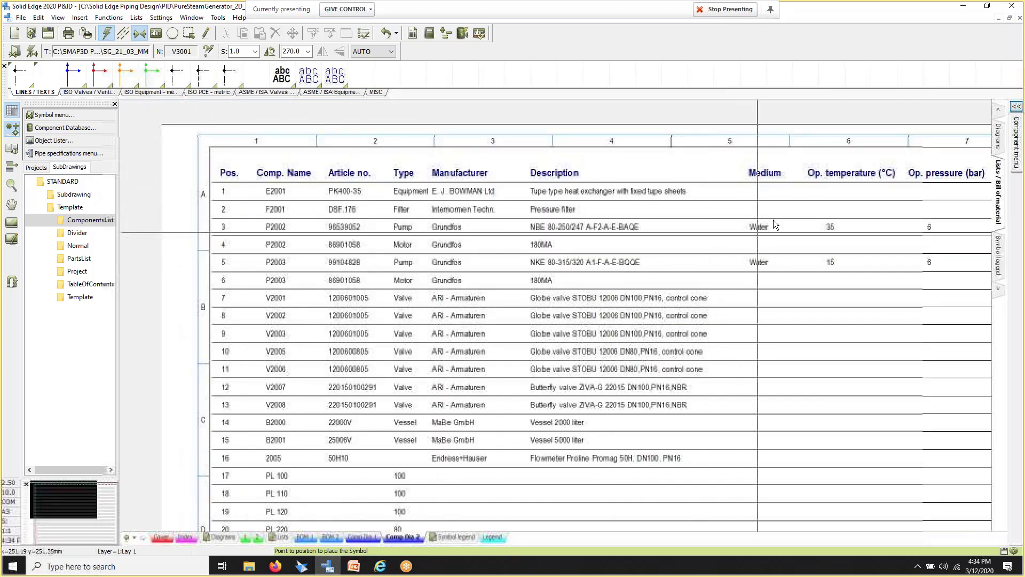
{"action": "middle_click_drag", "start_coordinate": [489, 304], "coordinate": [327, 206]}
{"action": "middle_click_drag", "start_coordinate": [484, 268], "coordinate": [486, 240]}
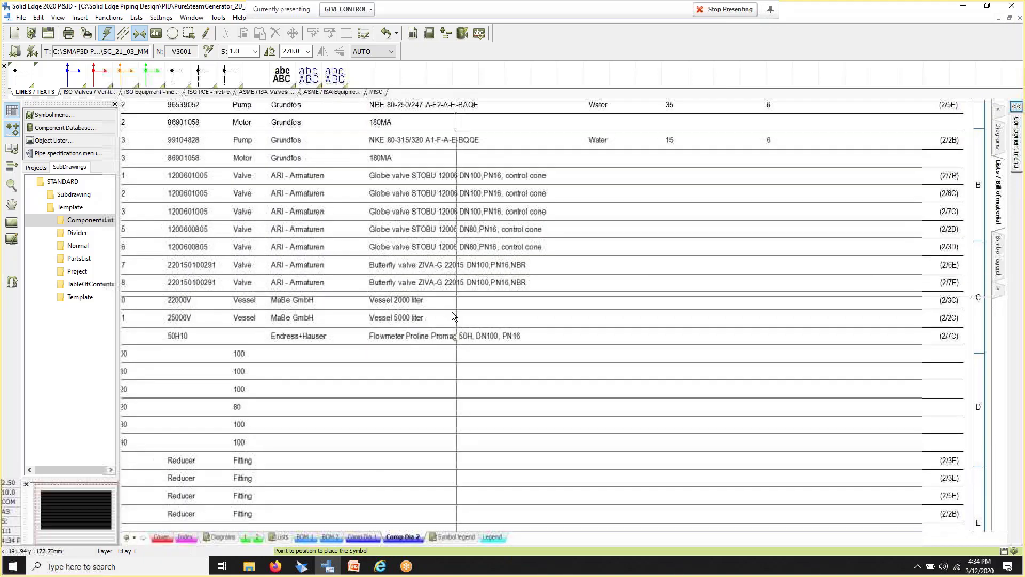
{"action": "middle_click_drag", "start_coordinate": [461, 353], "coordinate": [484, 350]}
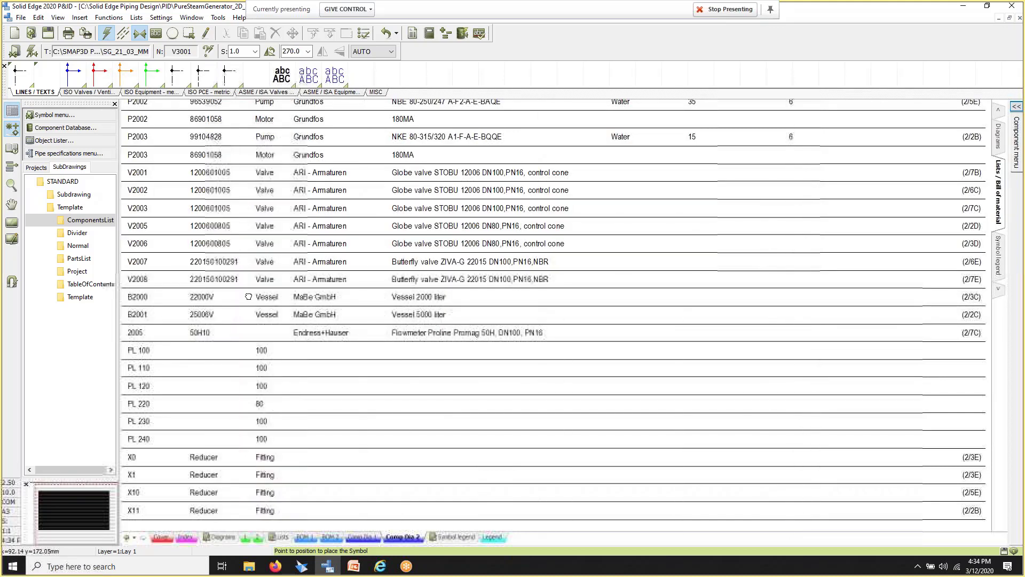
{"action": "middle_click_drag", "start_coordinate": [247, 295], "coordinate": [409, 310]}
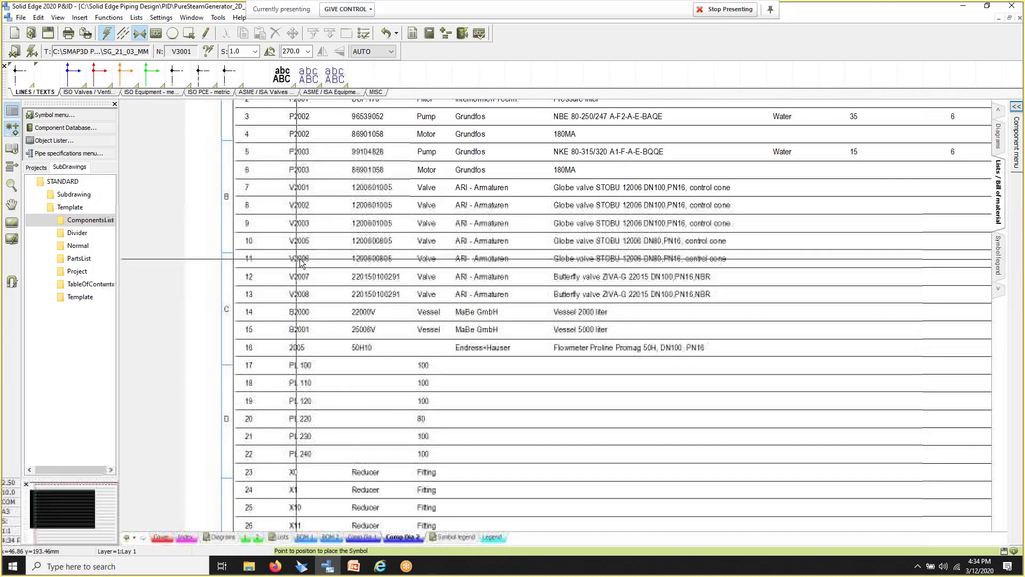
Step: Jump from the V2006 row of the component list to that valve below vessel B2000 in the diagram and inspect it
{"action": "double_click", "coordinate": [373, 263]}
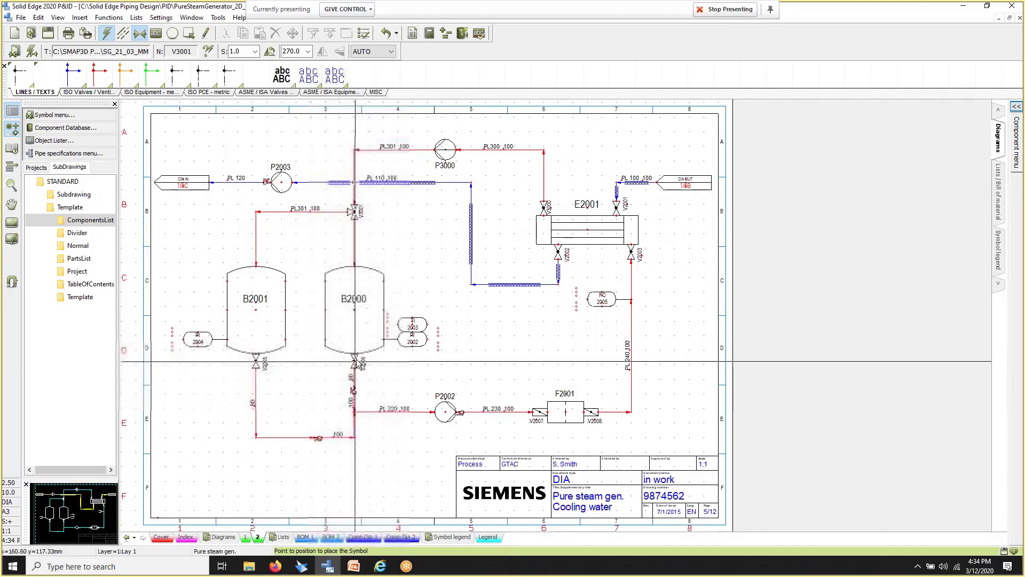
{"action": "left_click", "coordinate": [355, 361]}
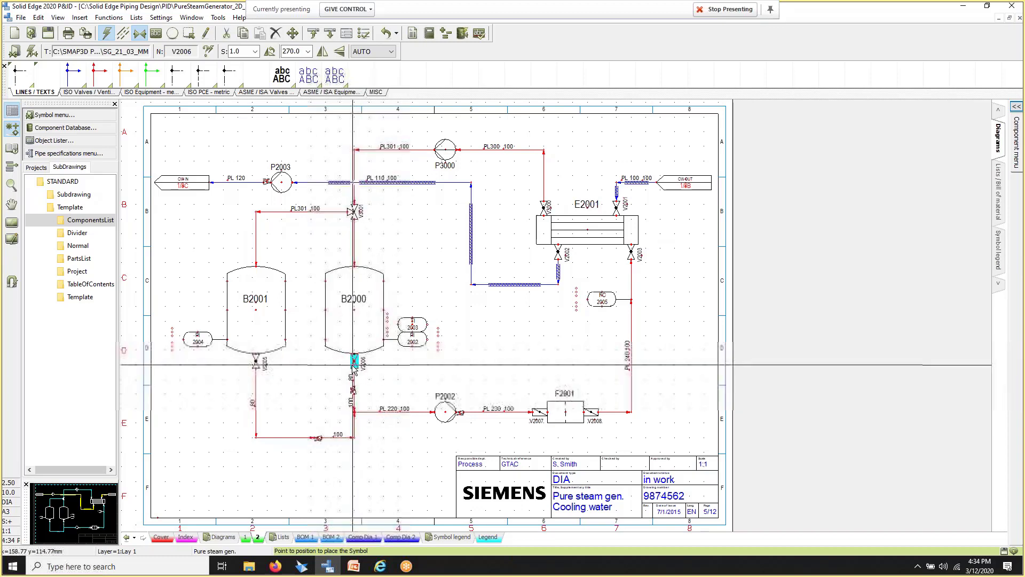
{"action": "scroll", "coordinate": [355, 363], "scroll_direction": "up", "scroll_amount": 3}
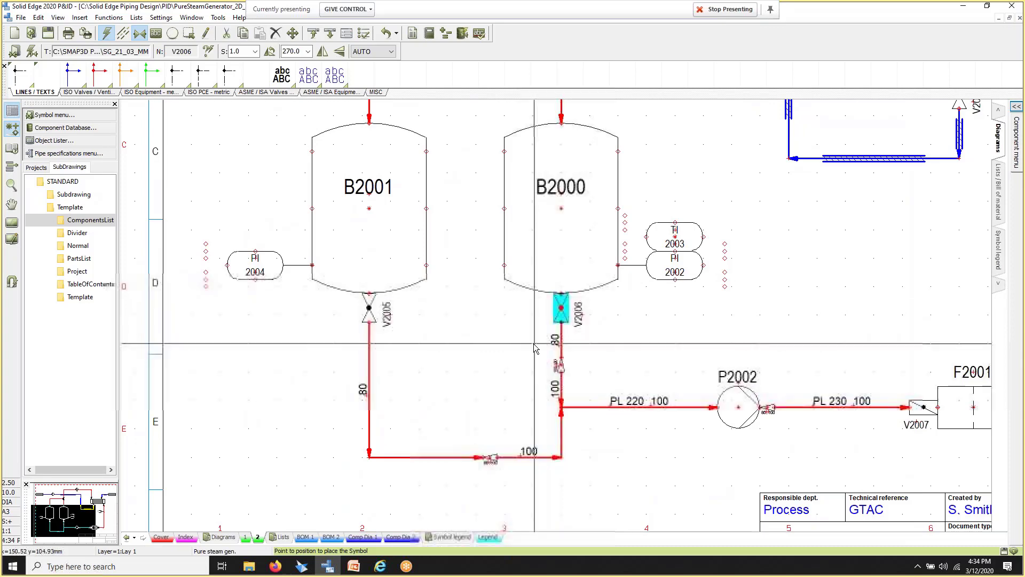
{"action": "middle_click_drag", "start_coordinate": [607, 325], "coordinate": [554, 372]}
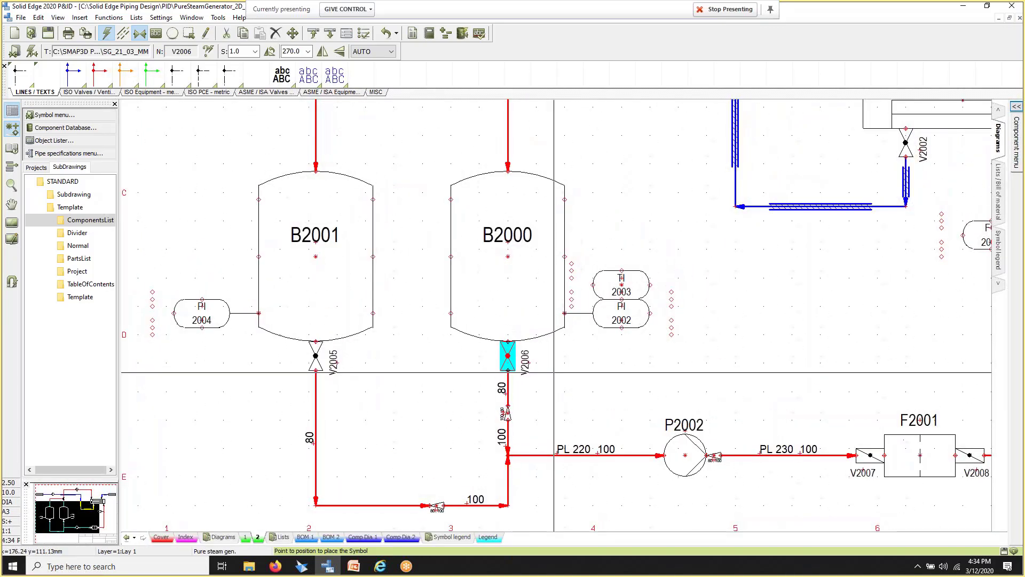
Step: Return to the Comp Dia 2 component list and update all lists of the project
{"action": "left_click", "coordinate": [401, 536]}
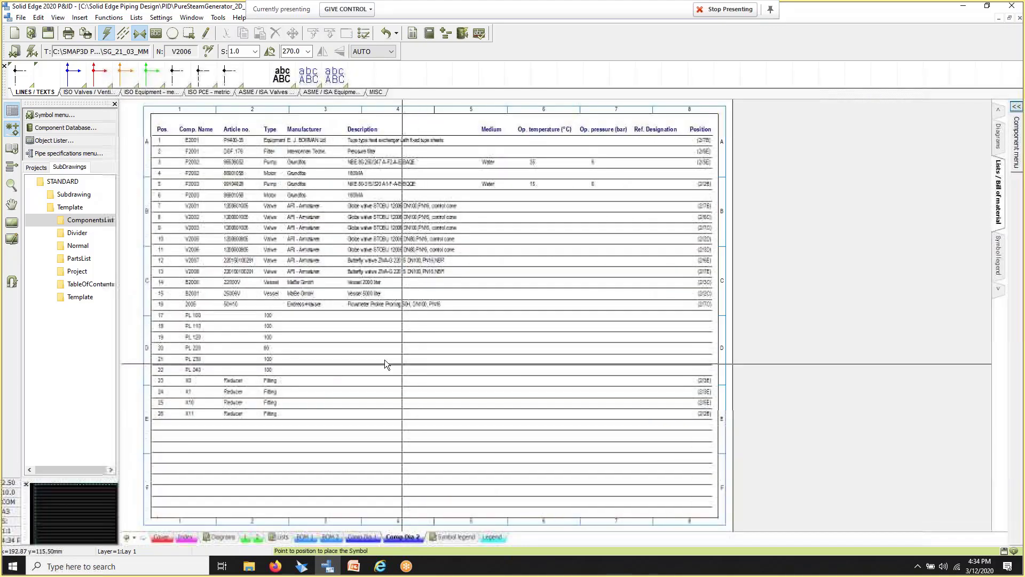
{"action": "left_click", "coordinate": [137, 18]}
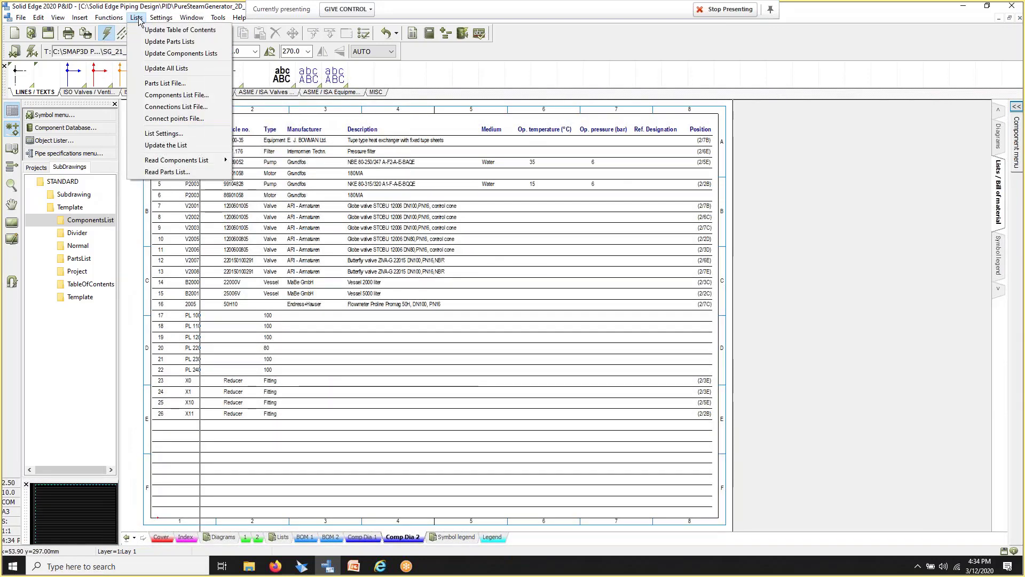
{"action": "left_click", "coordinate": [170, 71]}
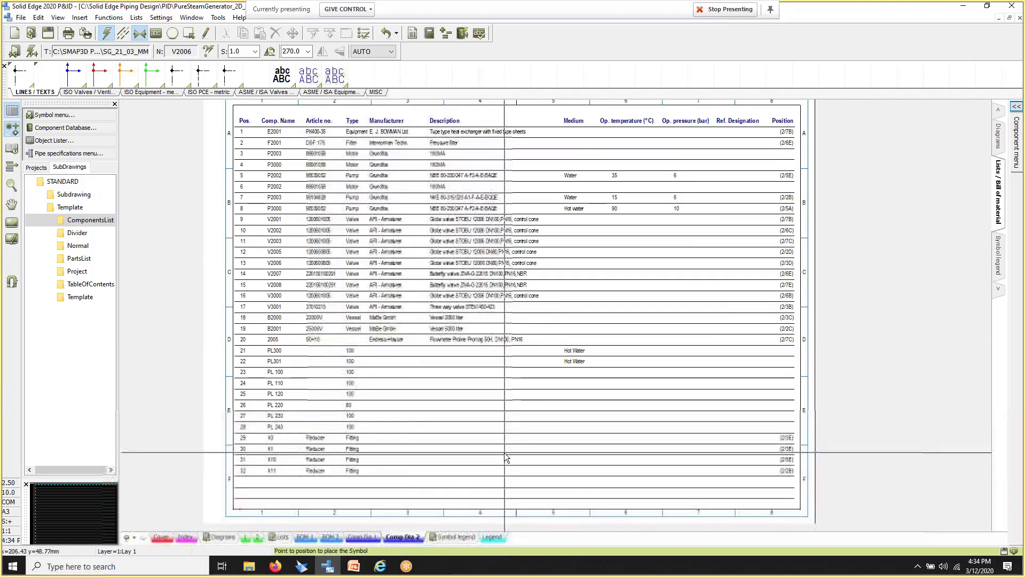
Step: Examine the Legend page with its vessel, pump, valve, reducer and sensor symbols and their descriptions
{"action": "left_click", "coordinate": [492, 539]}
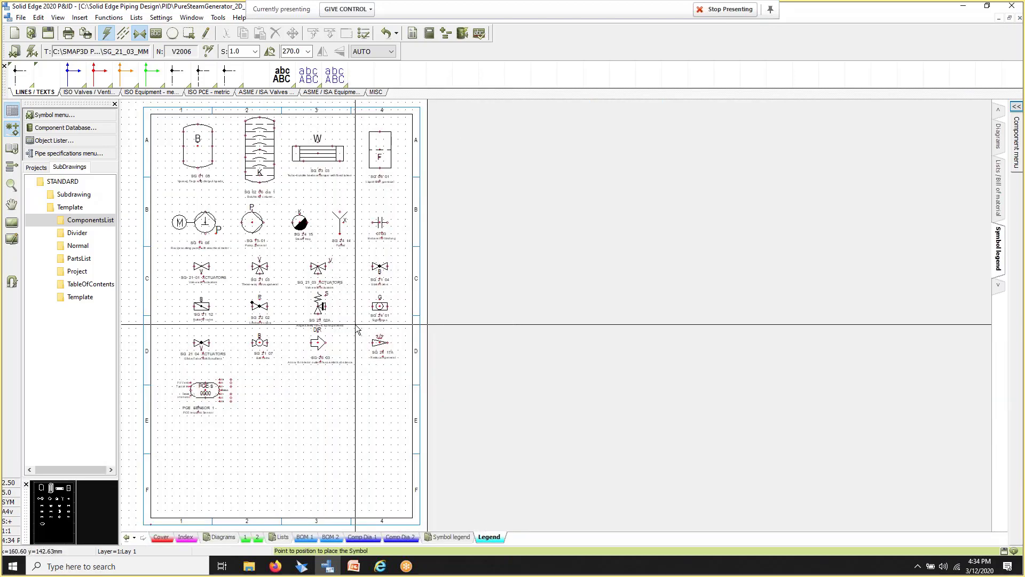
{"action": "scroll", "coordinate": [307, 289], "scroll_direction": "up", "scroll_amount": 1}
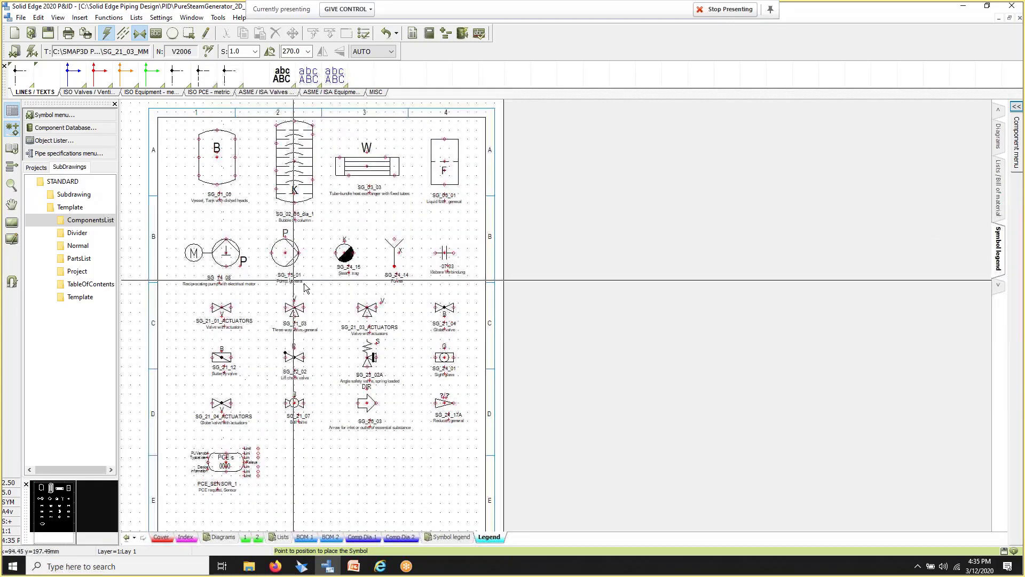
{"action": "middle_click_drag", "start_coordinate": [305, 285], "coordinate": [446, 307]}
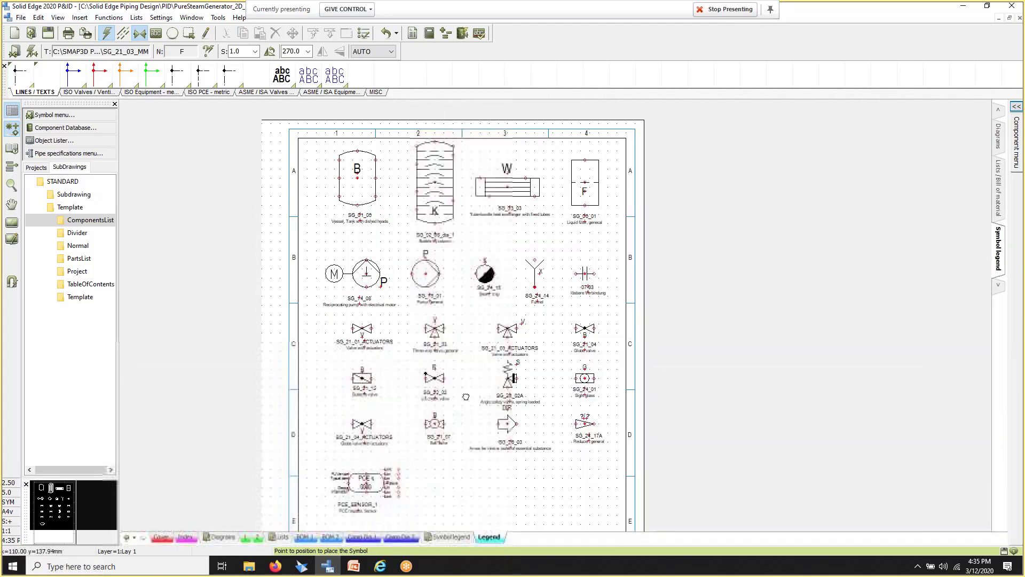
{"action": "middle_click_drag", "start_coordinate": [465, 397], "coordinate": [482, 359]}
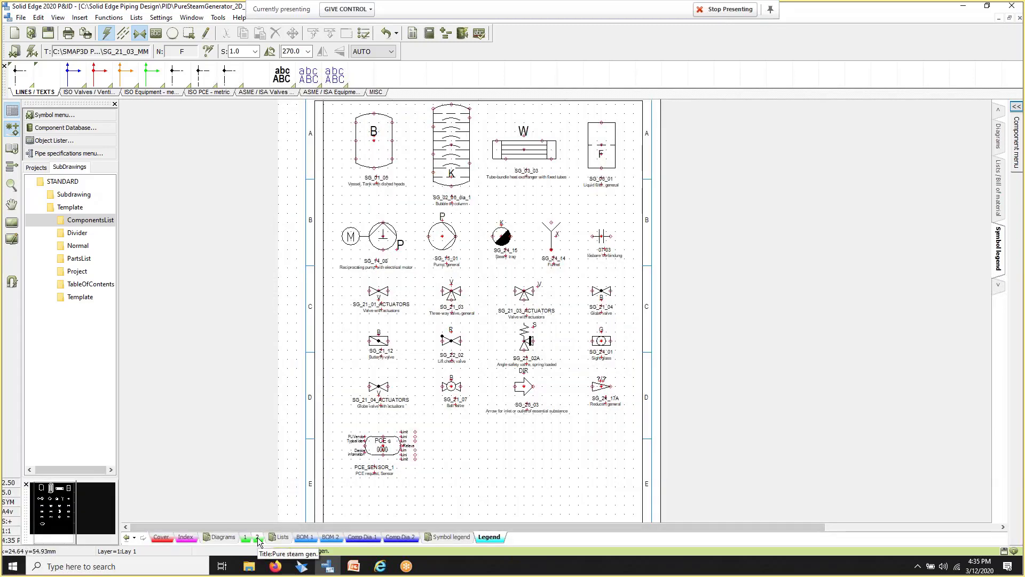
{"action": "middle_click_drag", "start_coordinate": [507, 418], "coordinate": [315, 377]}
{"action": "scroll", "coordinate": [498, 447], "scroll_direction": "down", "scroll_amount": 1}
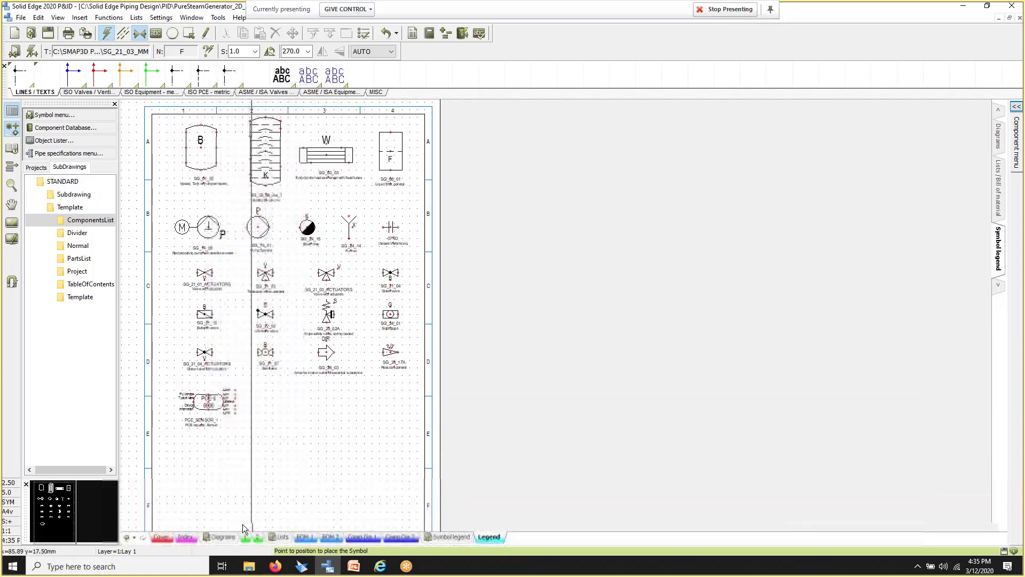
Step: Show the Cover page, start an export of the project to PDF and bring up the page selection
{"action": "left_click", "coordinate": [164, 538]}
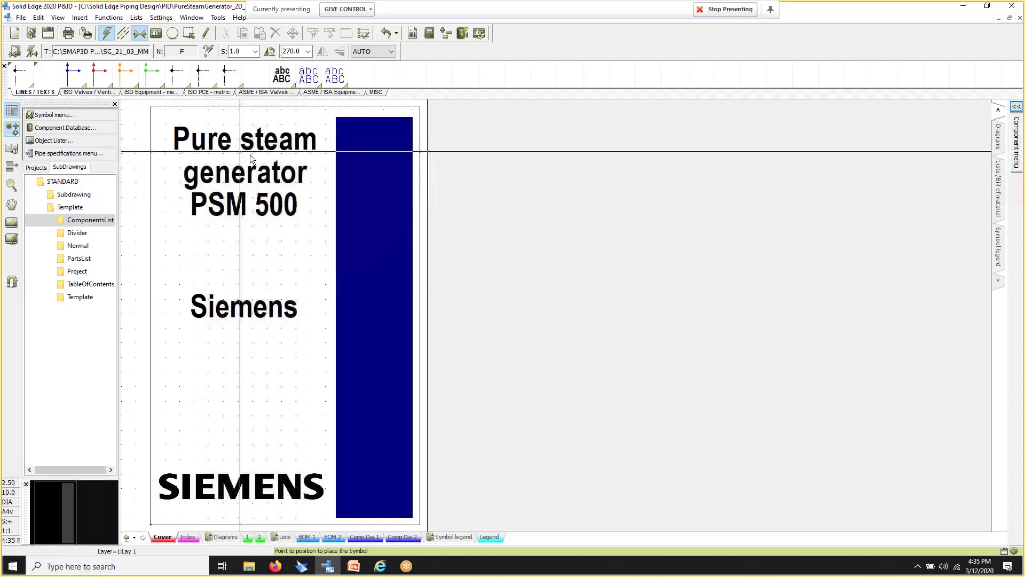
{"action": "left_click", "coordinate": [21, 18]}
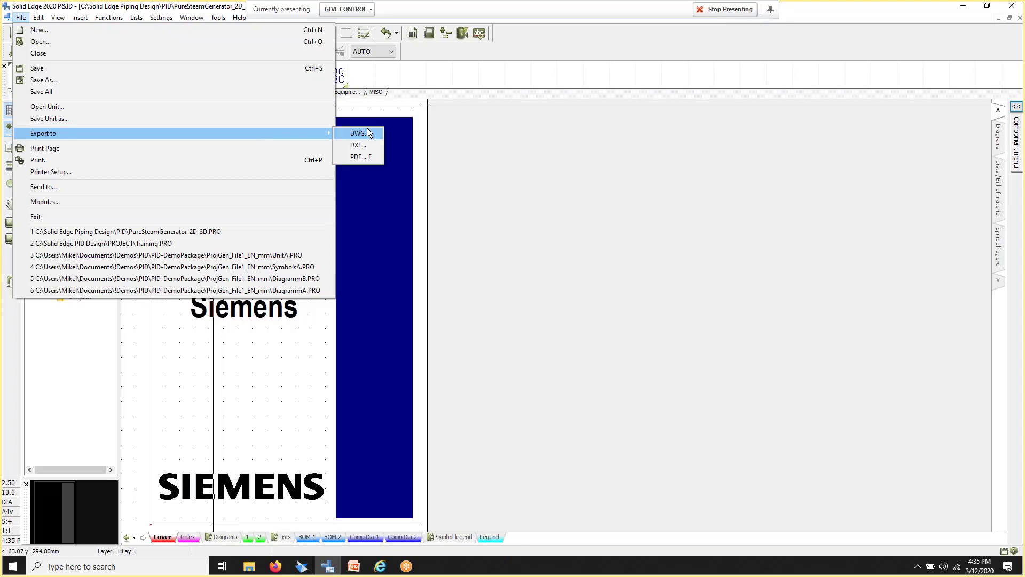
{"action": "left_click", "coordinate": [361, 157]}
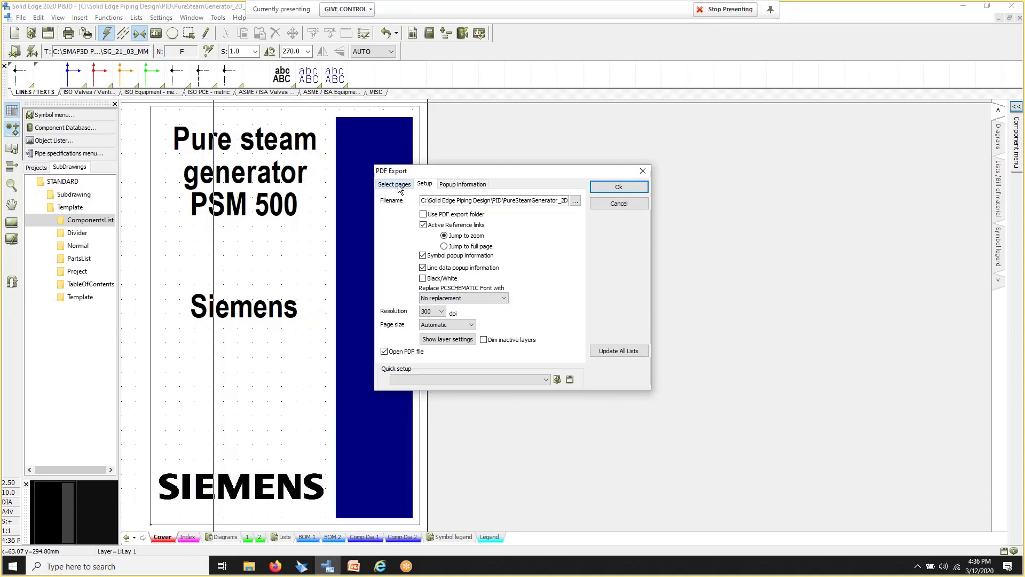
{"action": "left_click", "coordinate": [390, 183]}
{"action": "left_click_drag", "start_coordinate": [468, 171], "coordinate": [535, 133]}
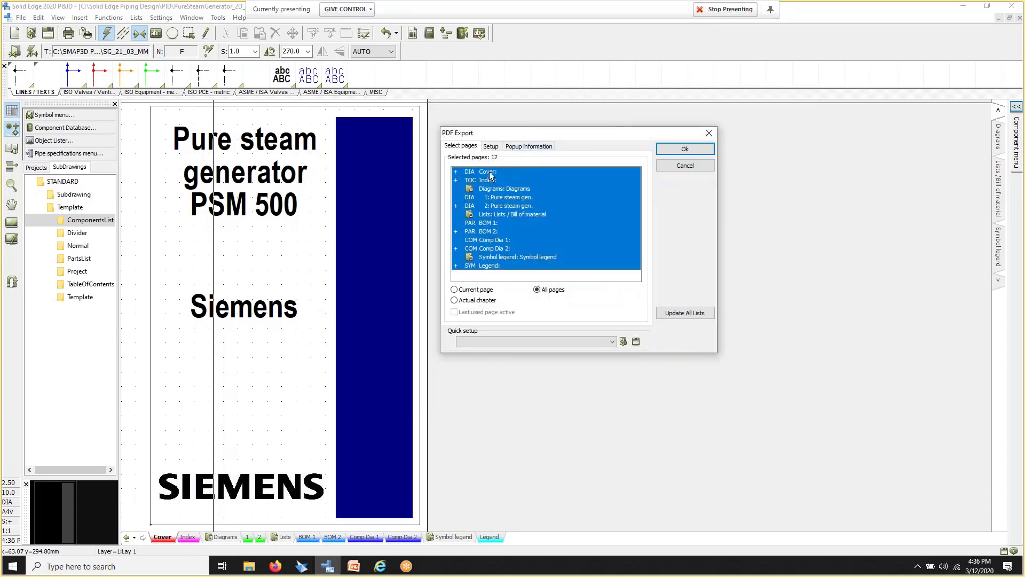
Step: Try limiting the PDF export to the two Pure steam gen. diagram pages, and restore the selection to all pages
{"action": "left_click", "coordinate": [504, 171]}
{"action": "left_click_drag", "start_coordinate": [489, 180], "coordinate": [496, 214]}
{"action": "left_click", "coordinate": [495, 208]}
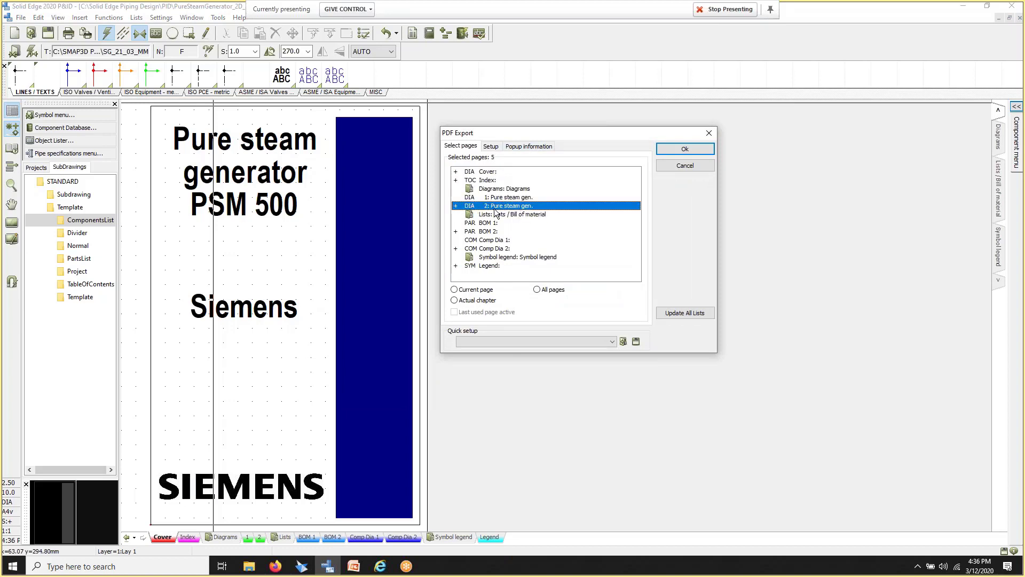
{"action": "left_click", "coordinate": [499, 196], "text": "shift"}
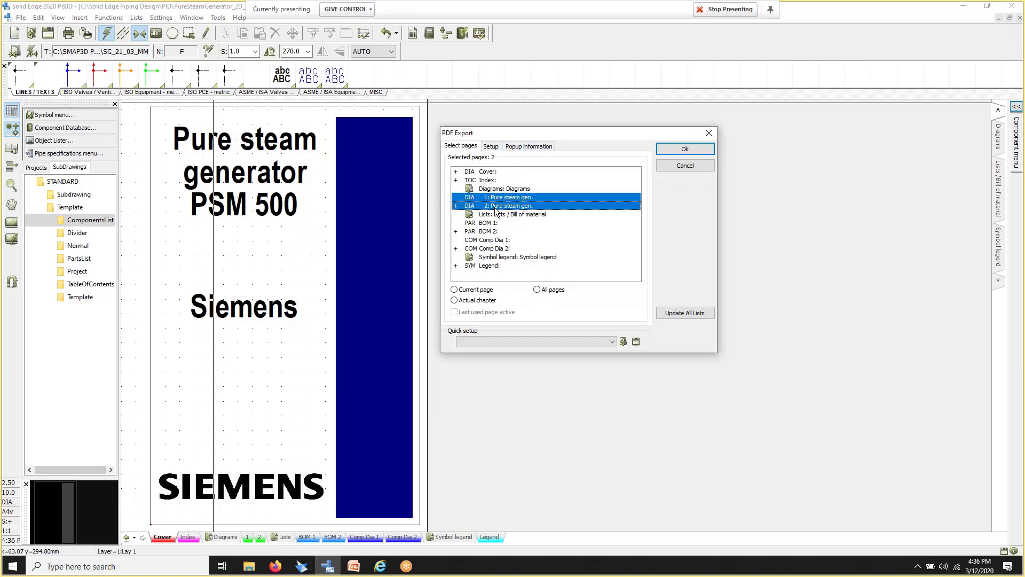
{"action": "left_click", "coordinate": [537, 289]}
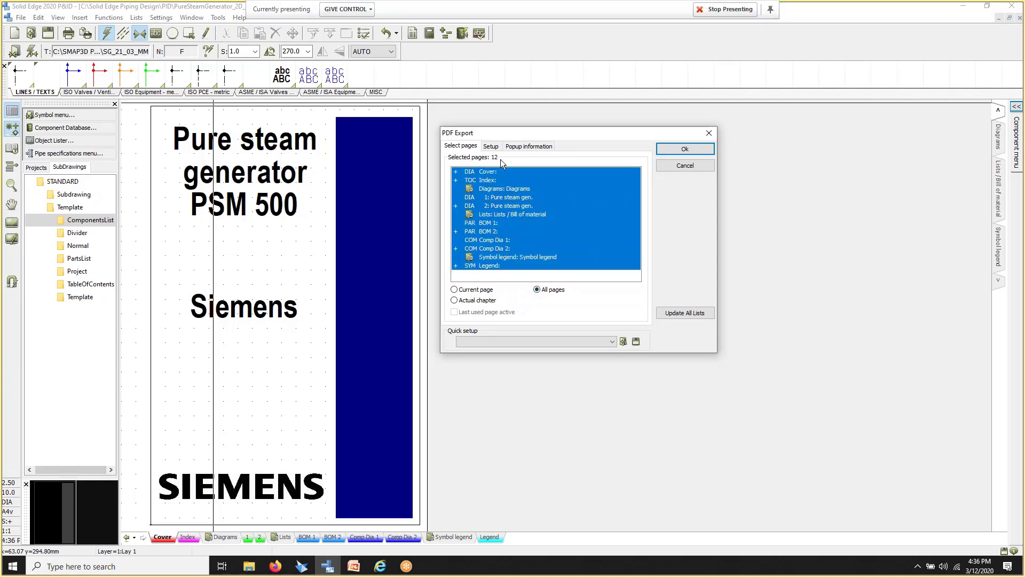
Step: Review the PDF setup options, including the resolution choices, and the data fields available for symbol and line popups
{"action": "left_click", "coordinate": [488, 147]}
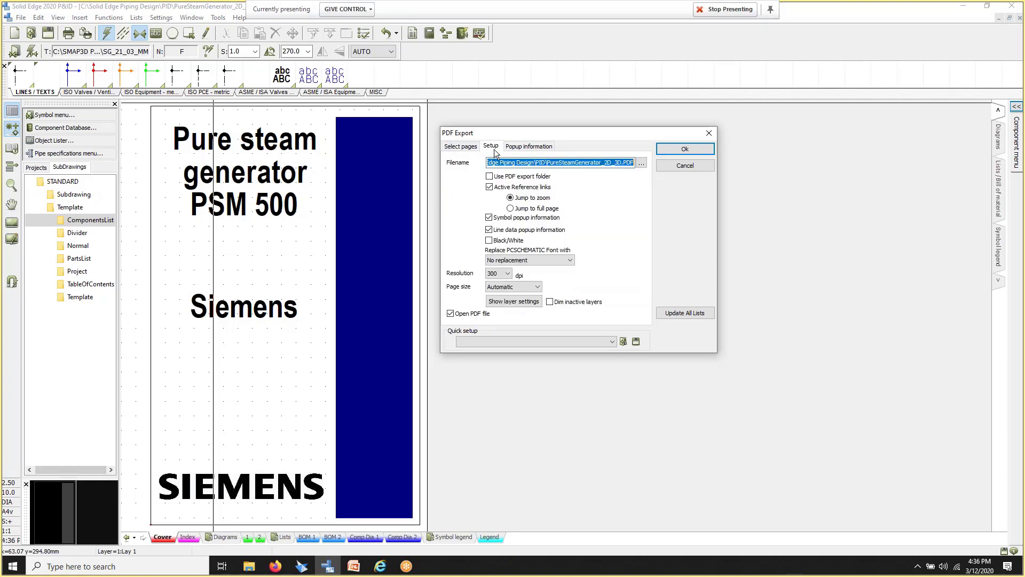
{"action": "left_click", "coordinate": [509, 273]}
{"action": "left_click", "coordinate": [557, 273]}
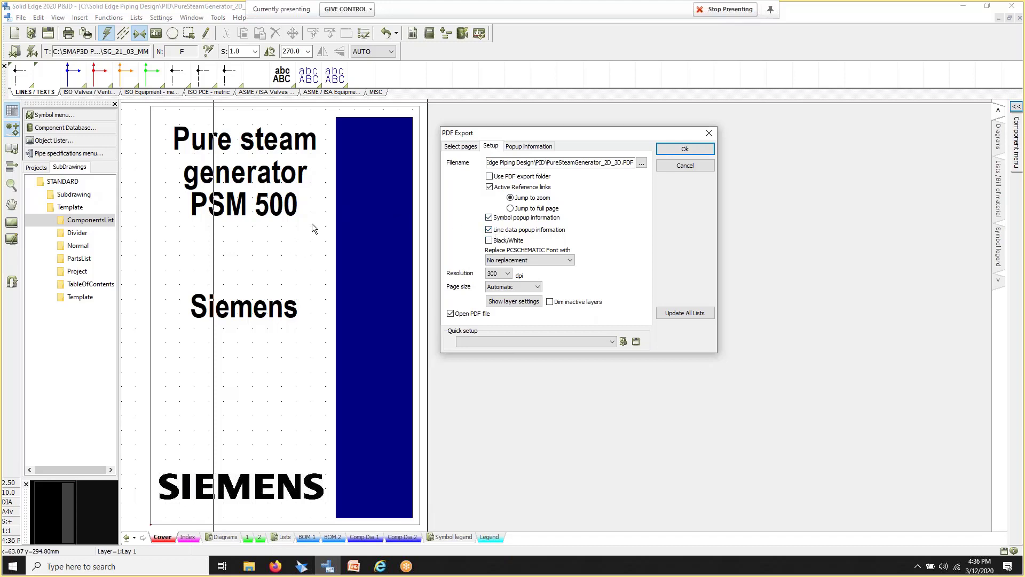
{"action": "left_click", "coordinate": [526, 145]}
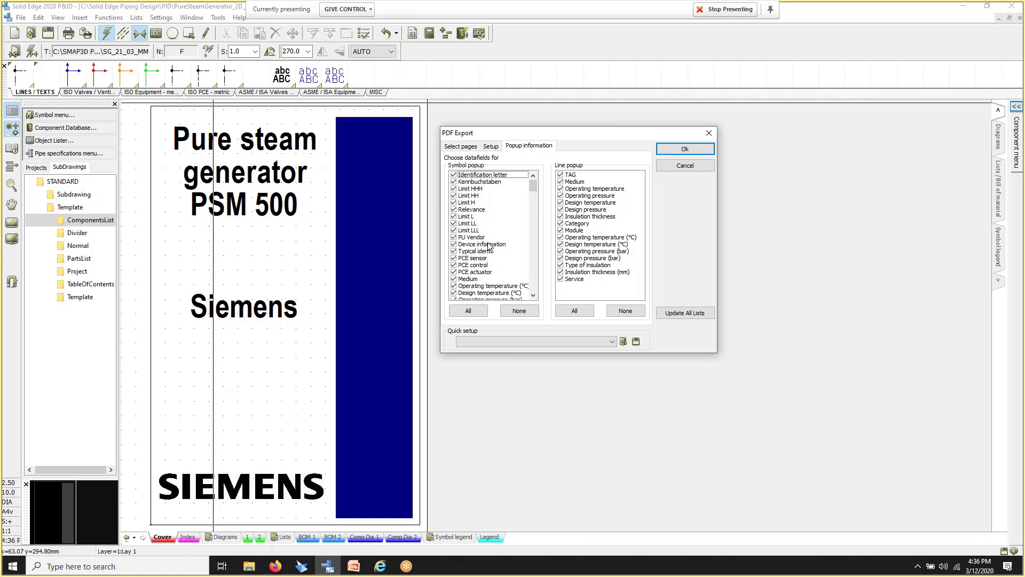
{"action": "scroll", "coordinate": [533, 276], "scroll_direction": "down", "scroll_amount": 6}
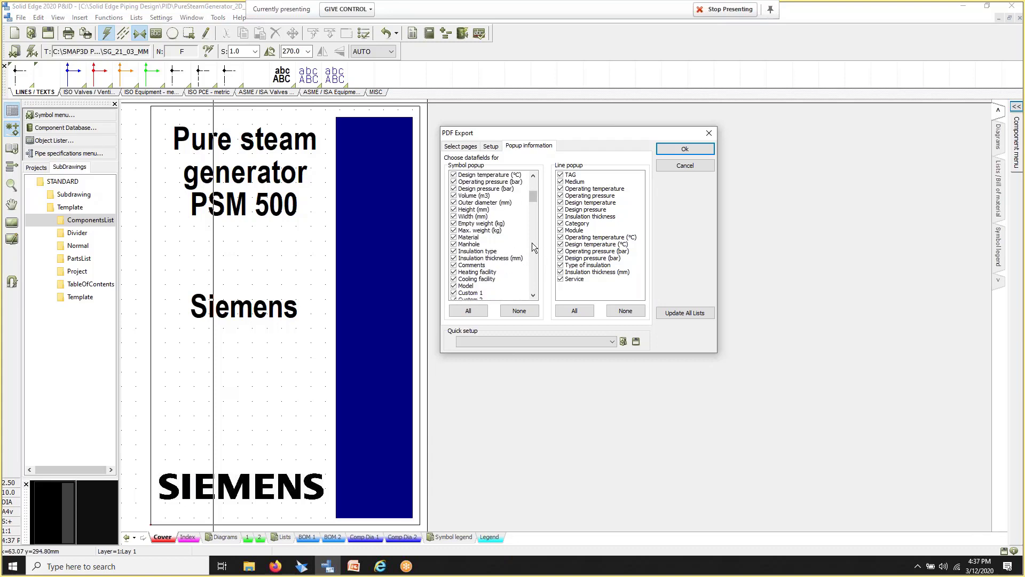
{"action": "scroll", "coordinate": [532, 242], "scroll_direction": "down", "scroll_amount": 5}
{"action": "scroll", "coordinate": [533, 181], "scroll_direction": "up", "scroll_amount": 5}
{"action": "scroll", "coordinate": [533, 181], "scroll_direction": "up", "scroll_amount": 6}
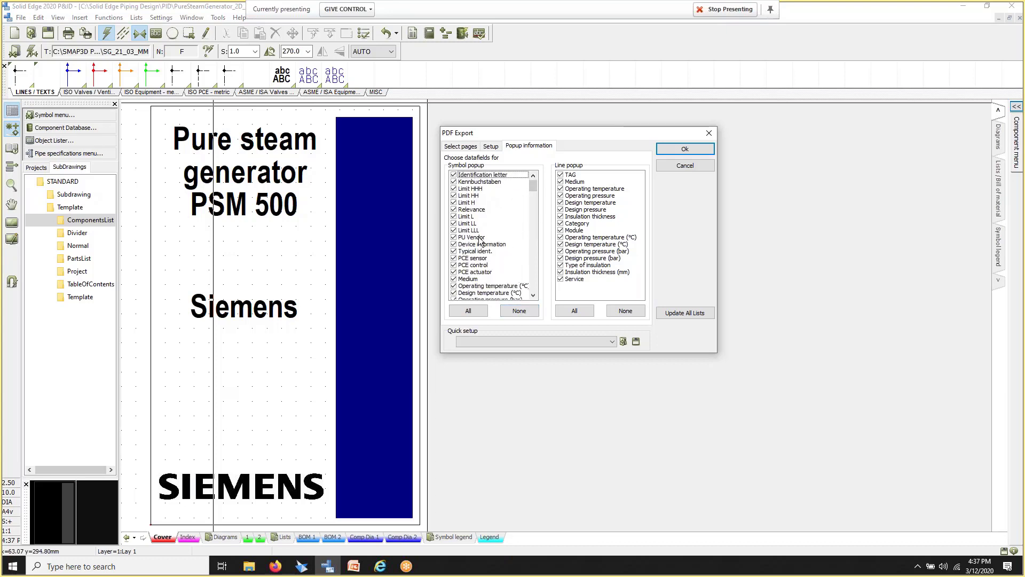
Step: Exclude Limit H, Limit L, Limit LLL, Typical ident. and Medium from the symbol popup data fields
{"action": "left_click", "coordinate": [454, 203]}
{"action": "left_click", "coordinate": [454, 216]}
{"action": "left_click", "coordinate": [453, 231]}
{"action": "left_click", "coordinate": [454, 251]}
{"action": "left_click", "coordinate": [454, 279]}
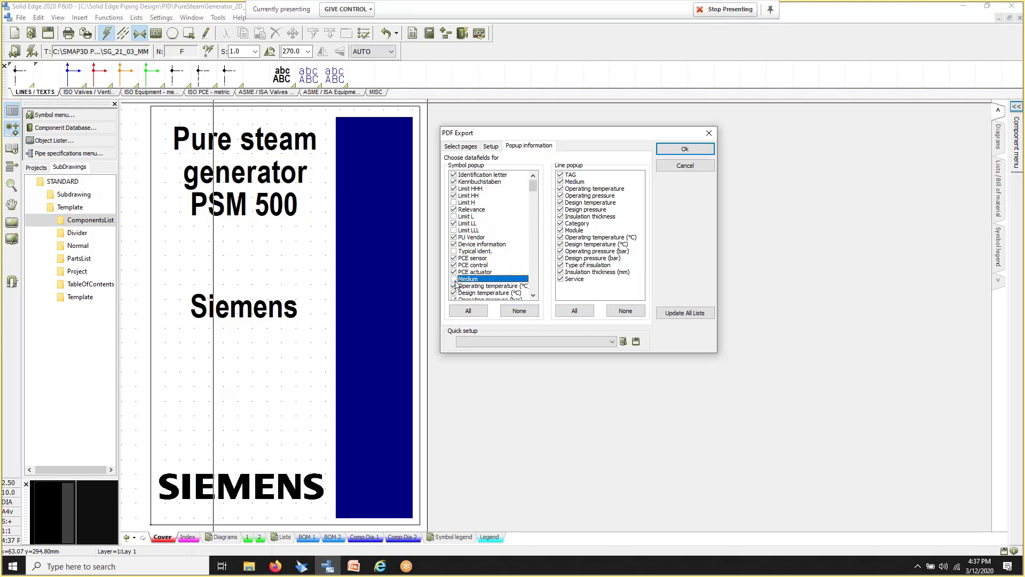
Step: Exclude Design temperature, Insulation thickness, Module, Design temperature (°C) and Operating pressure (bar) from the line popup data fields
{"action": "left_click", "coordinate": [561, 203]}
{"action": "left_click", "coordinate": [561, 217]}
{"action": "left_click", "coordinate": [560, 230]}
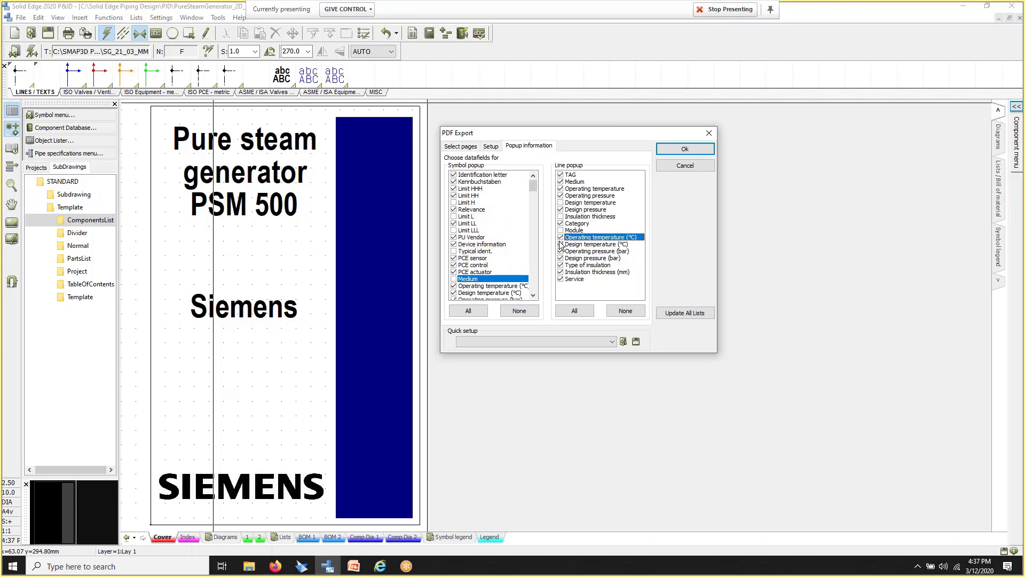
{"action": "left_click", "coordinate": [561, 244]}
{"action": "left_click", "coordinate": [561, 251]}
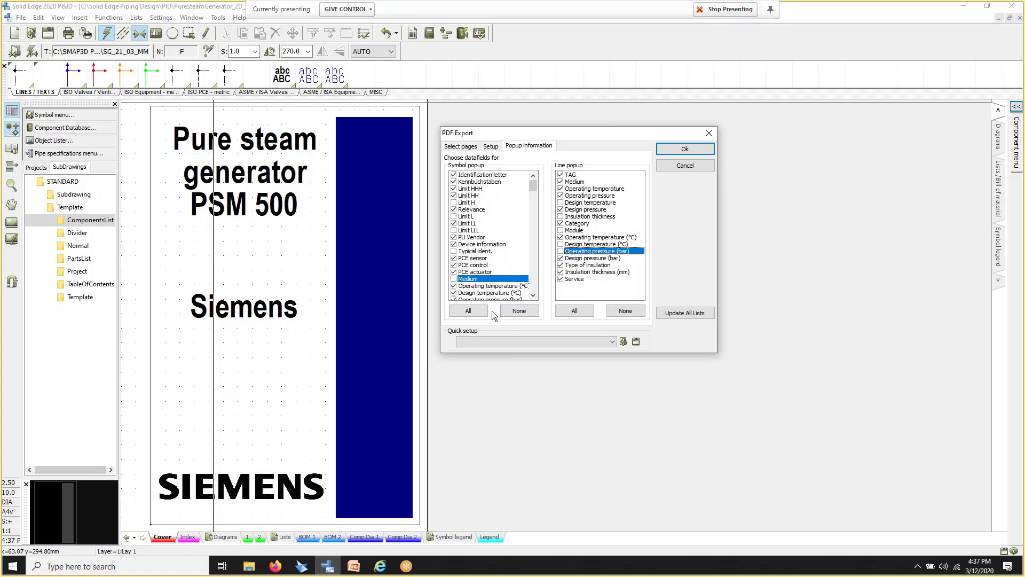
Step: Load the quick setup Internal.pdfset and switch to External.pdfset to compare their popup data fields
{"action": "left_click", "coordinate": [612, 341]}
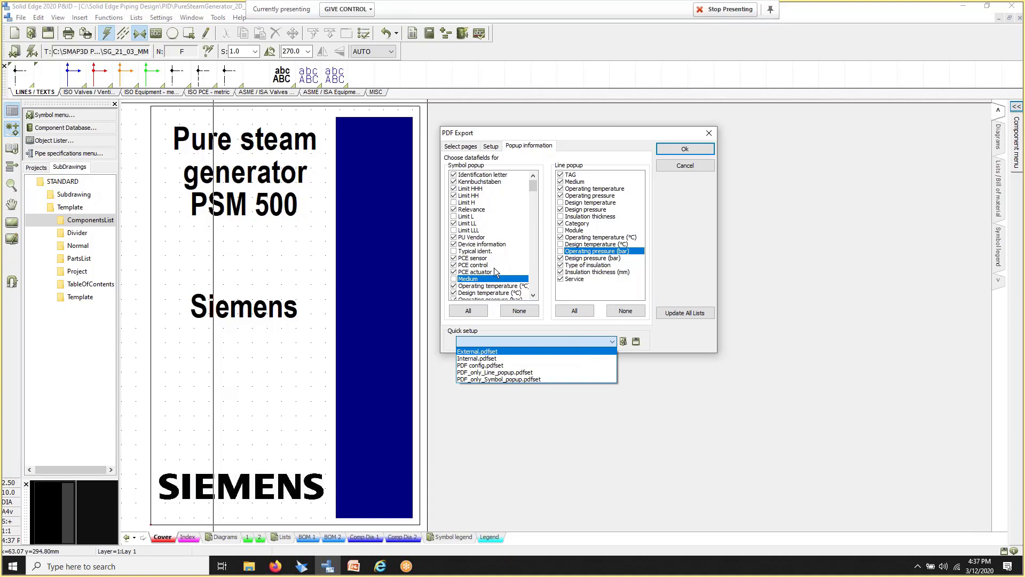
{"action": "left_click", "coordinate": [474, 358]}
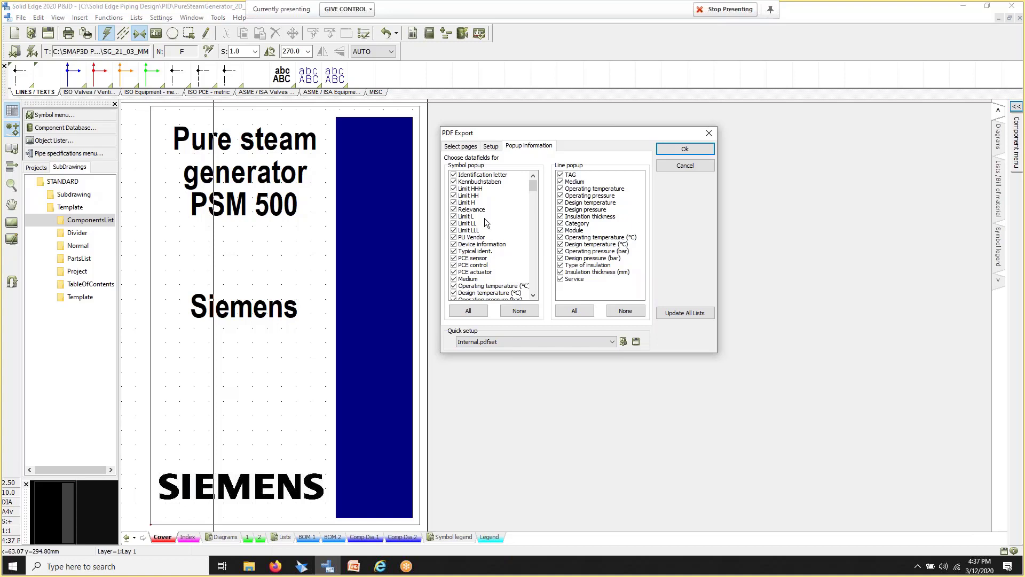
{"action": "left_click", "coordinate": [543, 340]}
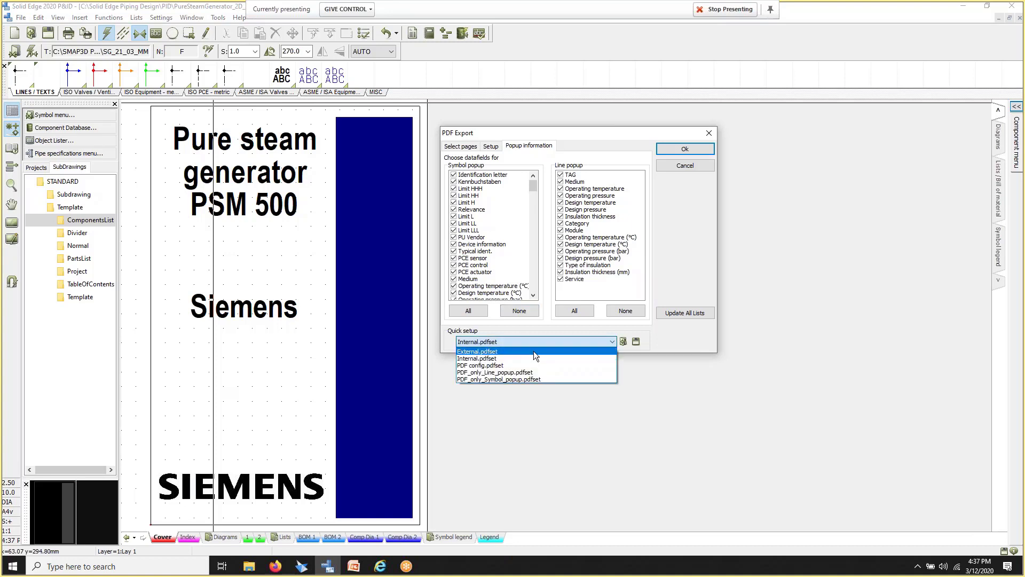
{"action": "left_click", "coordinate": [531, 351]}
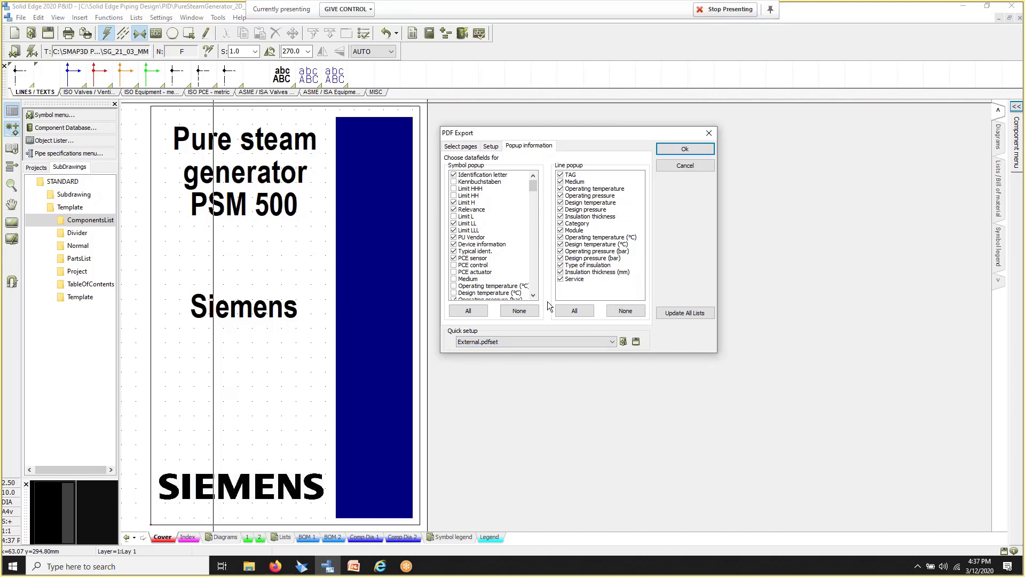
Step: Load the quick setup Internal.pdfset and export all pages to PDF, updating the lists as part of the export
{"action": "left_click", "coordinate": [513, 340]}
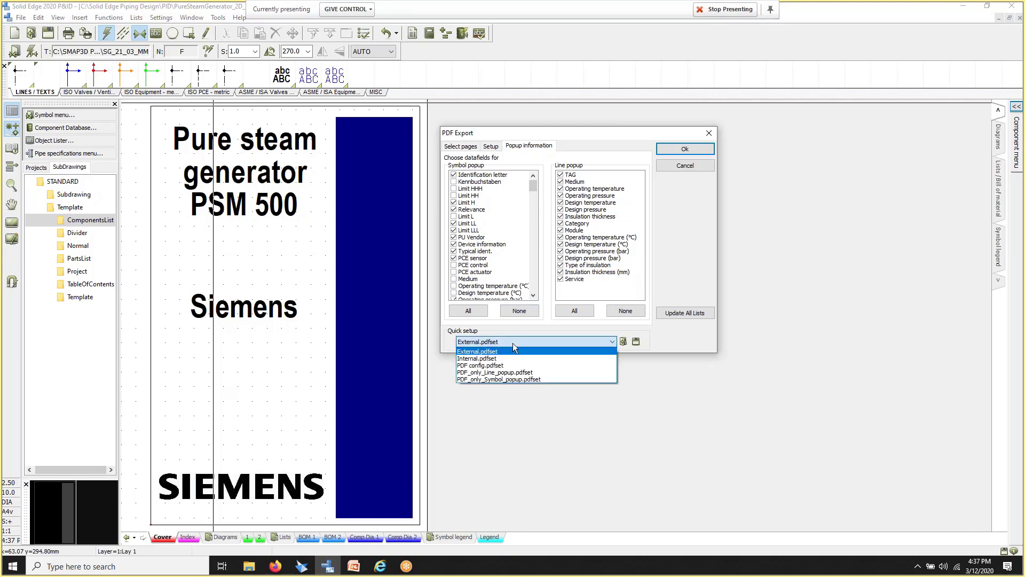
{"action": "left_click", "coordinate": [514, 358]}
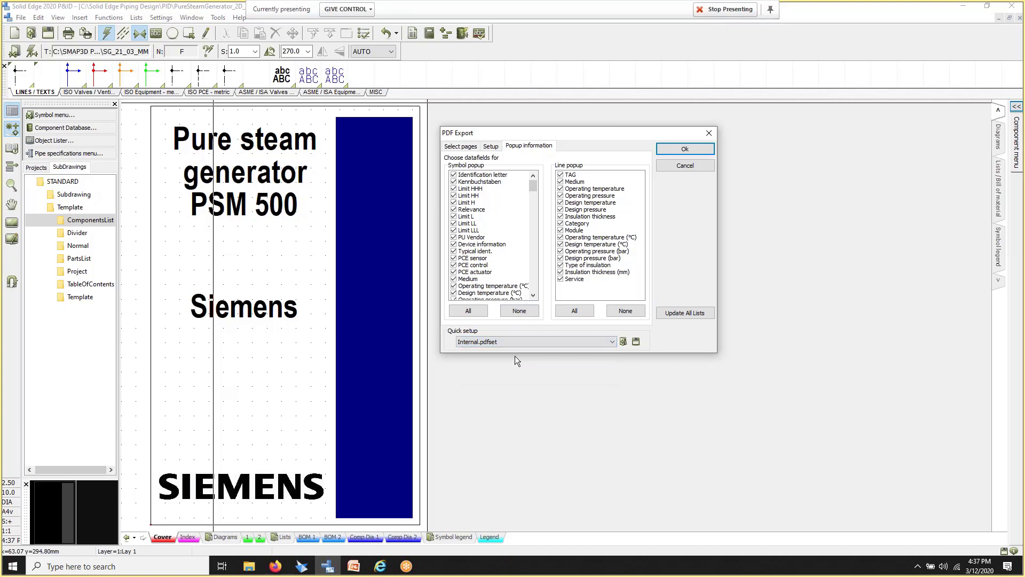
{"action": "left_click", "coordinate": [684, 151]}
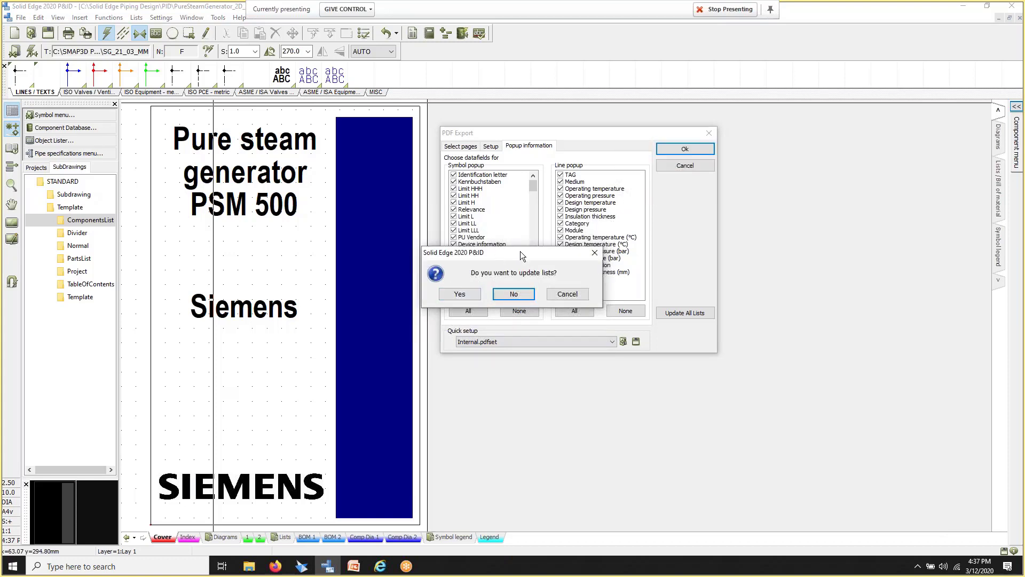
{"action": "left_click", "coordinate": [462, 292]}
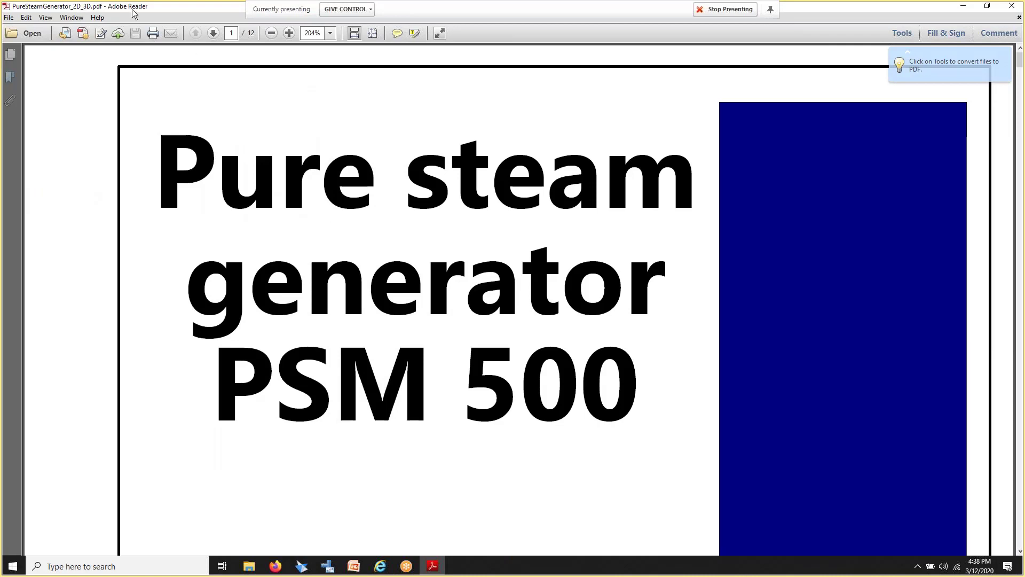
Step: Review the exported PDF from the cover and table of contents through to the first pure steam generator diagram
{"action": "scroll", "coordinate": [271, 154], "scroll_direction": "down", "scroll_amount": 4, "text": "ctrl"}
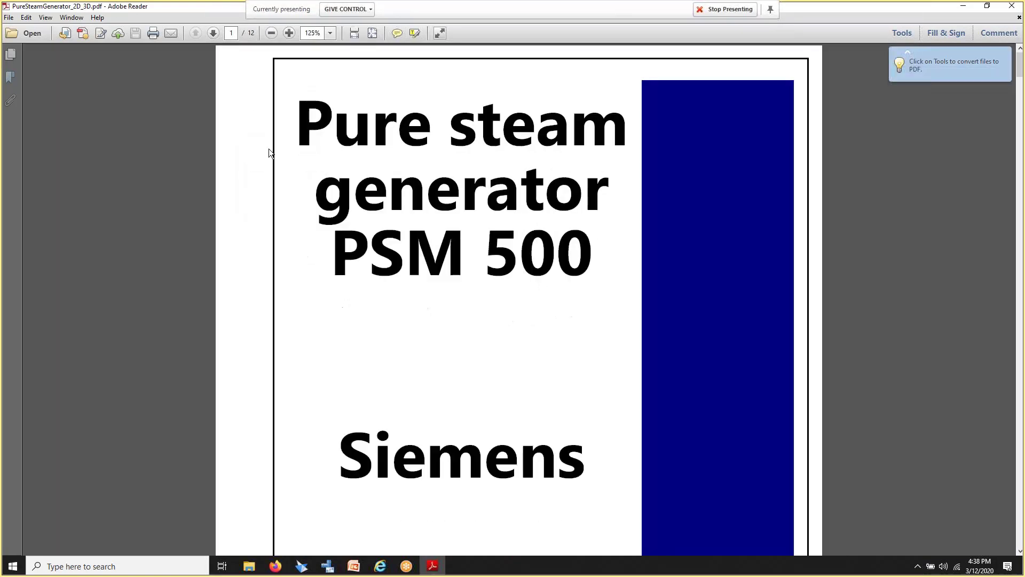
{"action": "scroll", "coordinate": [268, 154], "scroll_direction": "down", "scroll_amount": 1, "text": "ctrl"}
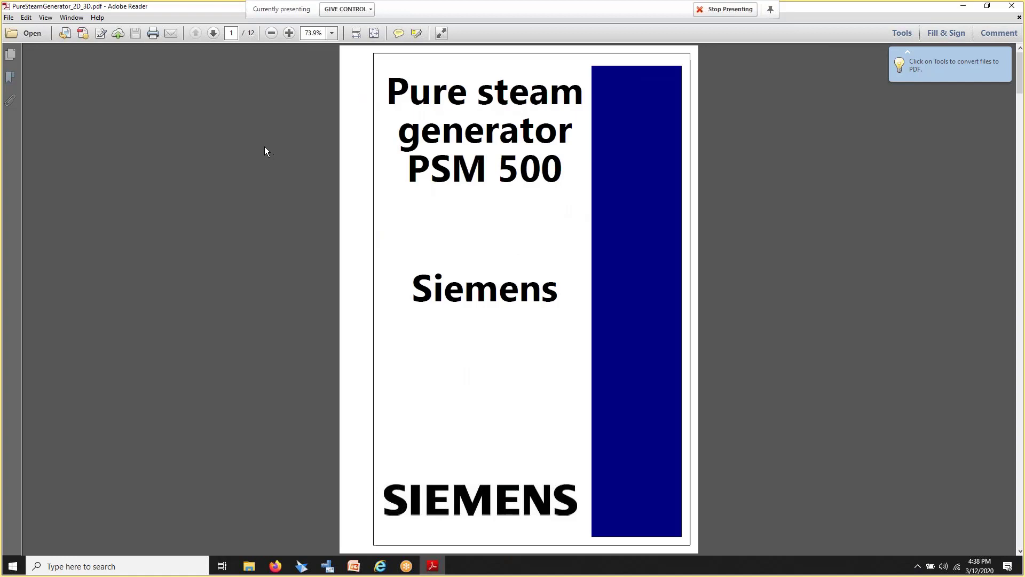
{"action": "scroll", "coordinate": [193, 85], "scroll_direction": "down", "scroll_amount": 5}
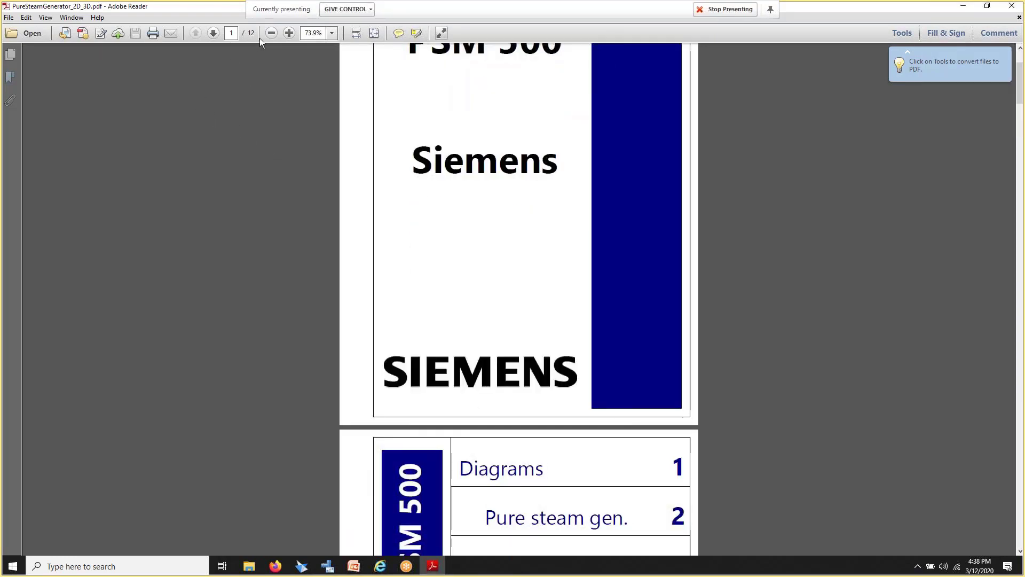
{"action": "scroll", "coordinate": [274, 243], "scroll_direction": "down", "scroll_amount": 18}
{"action": "scroll", "coordinate": [274, 241], "scroll_direction": "down", "scroll_amount": 2}
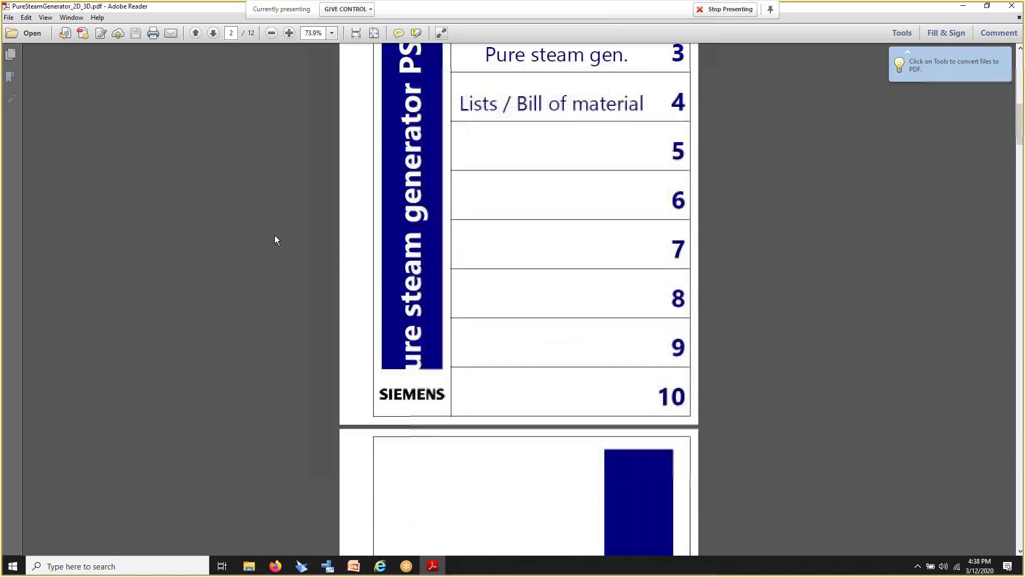
{"action": "scroll", "coordinate": [296, 267], "scroll_direction": "up", "scroll_amount": 11}
{"action": "scroll", "coordinate": [297, 271], "scroll_direction": "down", "scroll_amount": 8}
{"action": "scroll", "coordinate": [297, 274], "scroll_direction": "down", "scroll_amount": 20}
{"action": "scroll", "coordinate": [296, 268], "scroll_direction": "down", "scroll_amount": 11}
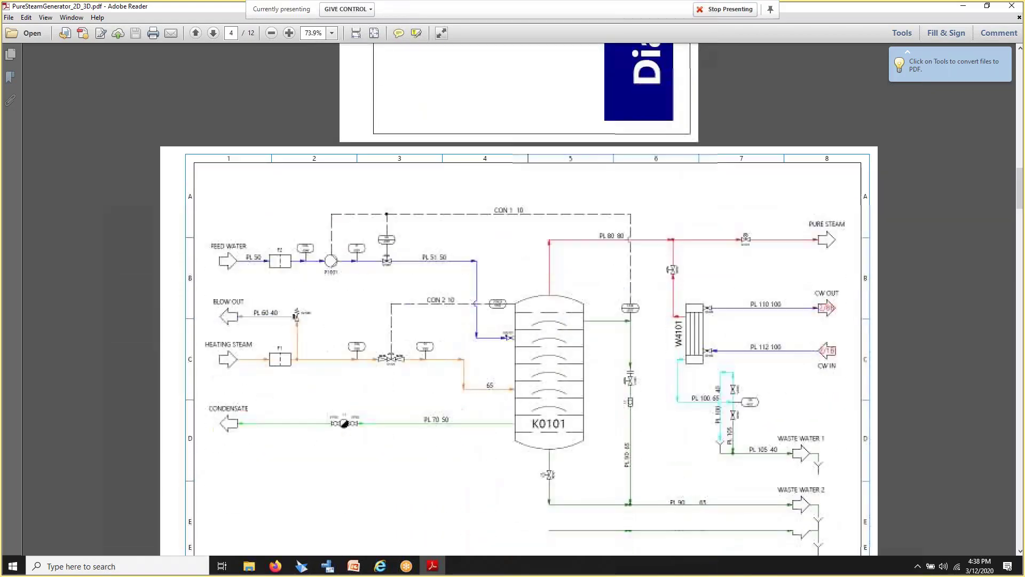
{"action": "scroll", "coordinate": [296, 270], "scroll_direction": "up", "scroll_amount": 3, "text": "ctrl"}
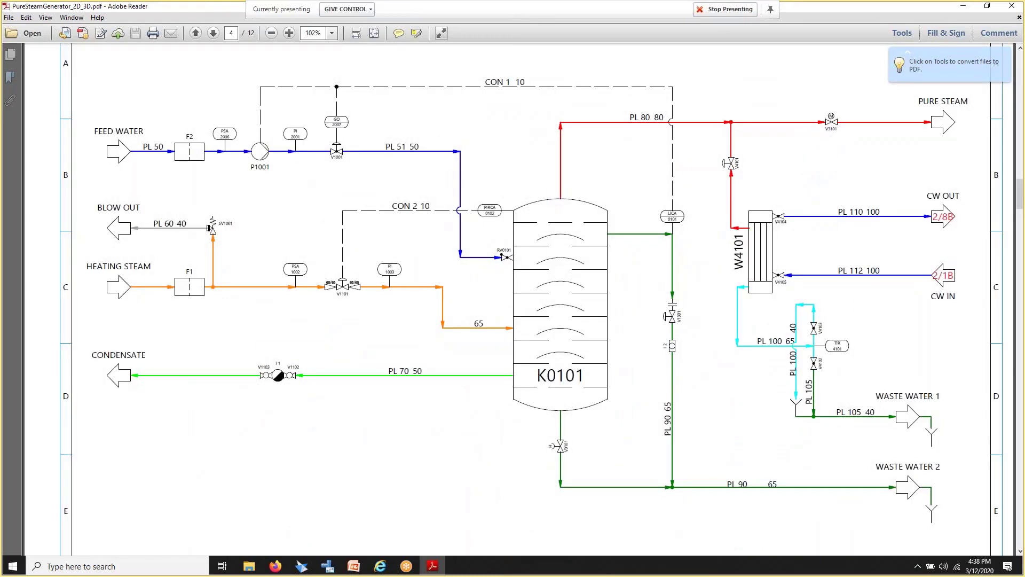
{"action": "scroll", "coordinate": [639, 295], "scroll_direction": "up", "scroll_amount": 1}
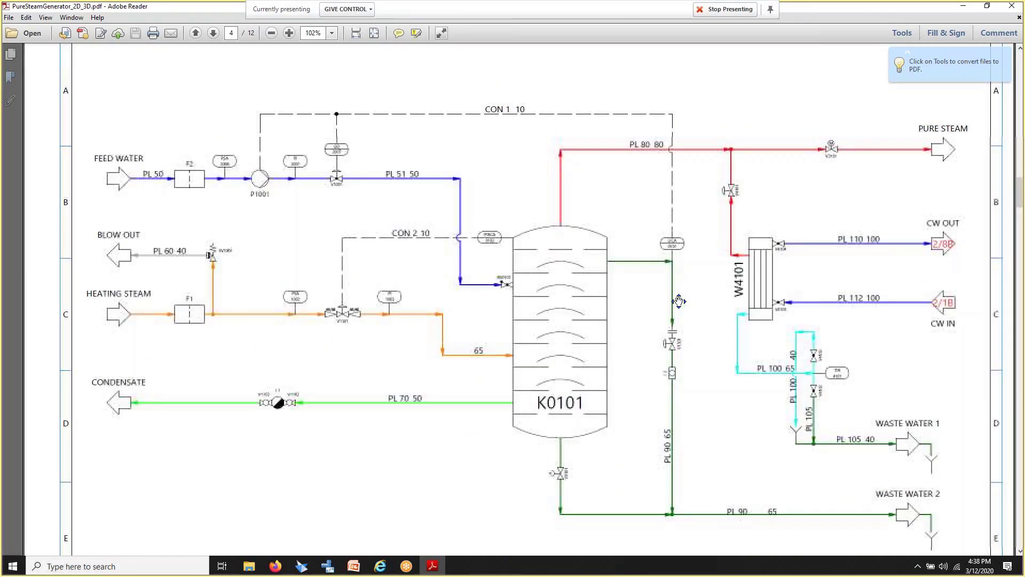
{"action": "middle_click_drag", "start_coordinate": [679, 302], "coordinate": [689, 310]}
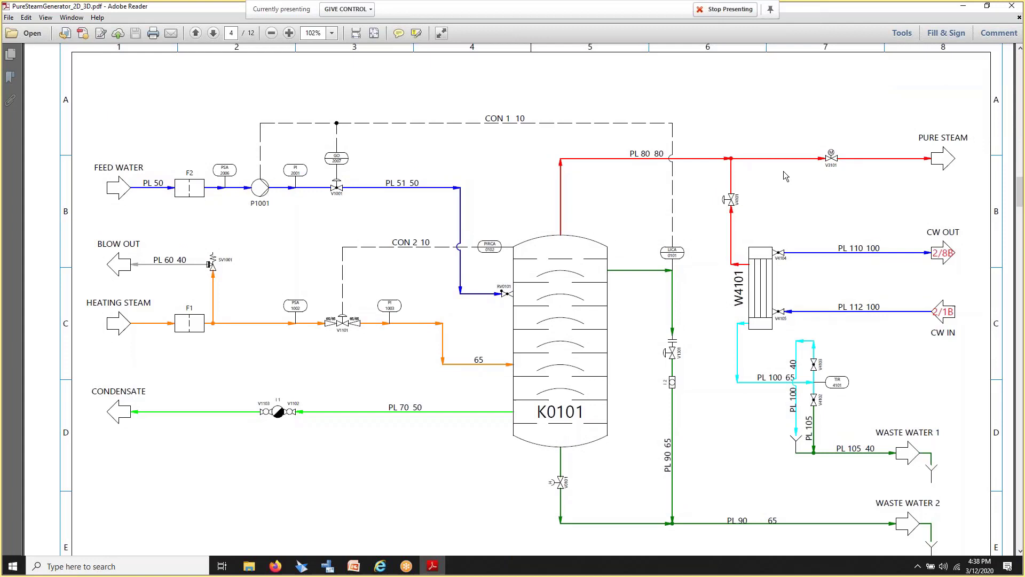
Step: Follow the CW IN cross-reference 2/1B to the cooling water diagram and examine pump P3000 and line PL300
{"action": "mouse_move", "coordinate": [759, 266]}
{"action": "left_click", "coordinate": [943, 313]}
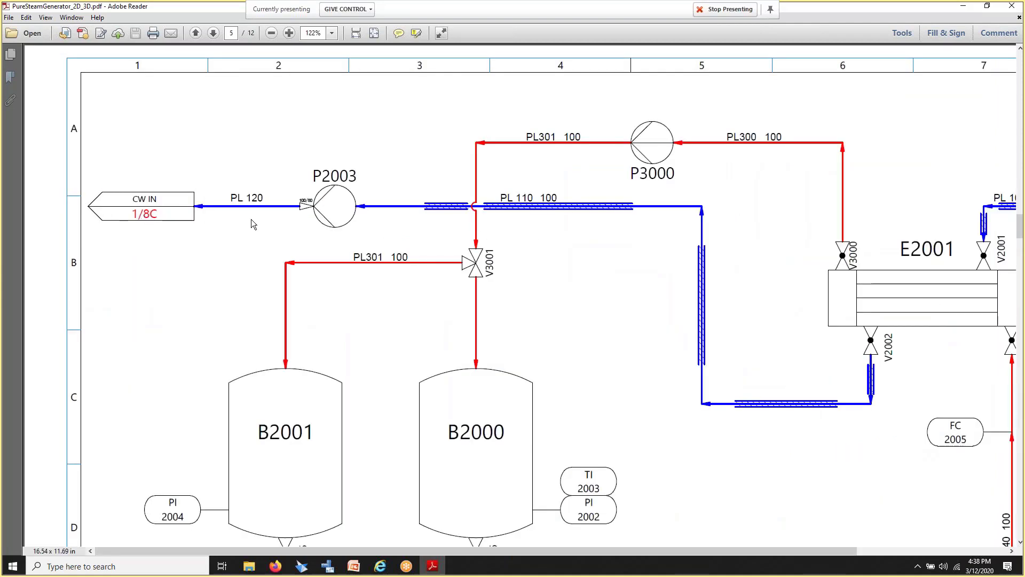
{"action": "scroll", "coordinate": [667, 240], "scroll_direction": "right", "scroll_amount": 3}
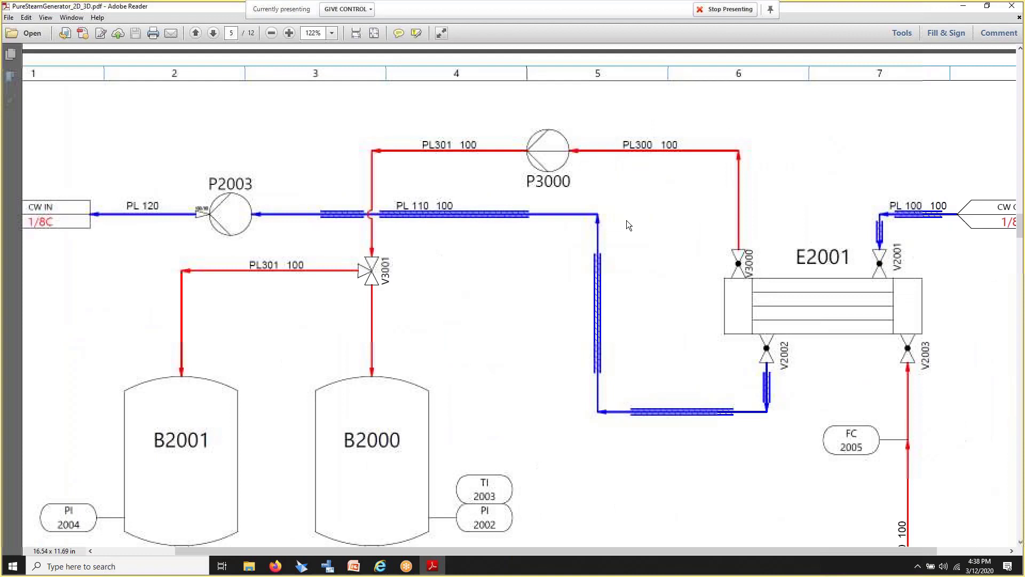
{"action": "left_click", "coordinate": [545, 154]}
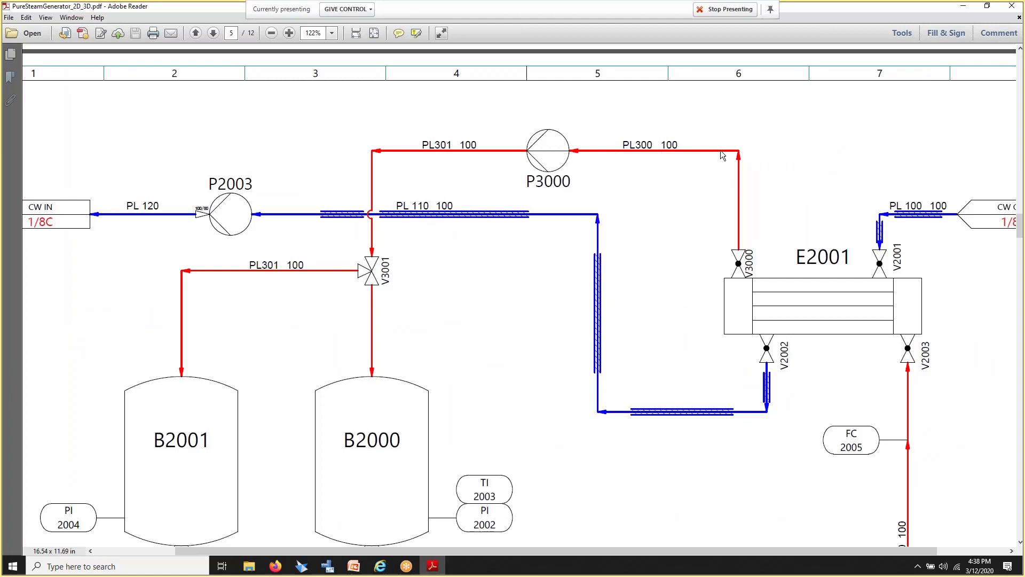
{"action": "mouse_move", "coordinate": [722, 156]}
Step: Browse the bills of material and component lists in the PDF and follow the V2005 entry to its valve in the diagram
{"action": "key", "text": "ctrl+0"}
{"action": "scroll", "coordinate": [686, 283], "scroll_direction": "down", "scroll_amount": 10}
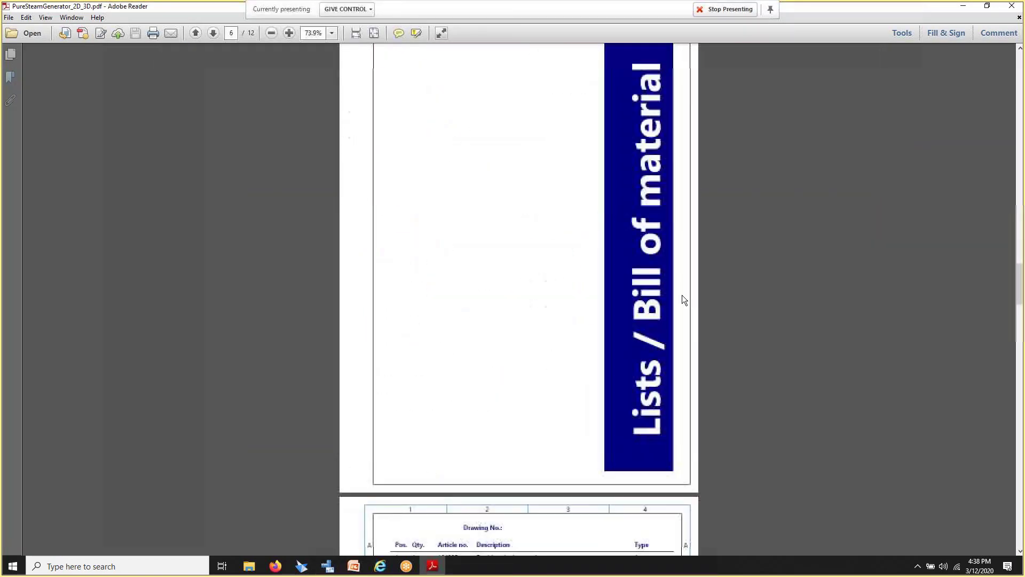
{"action": "scroll", "coordinate": [682, 297], "scroll_direction": "down", "scroll_amount": 15}
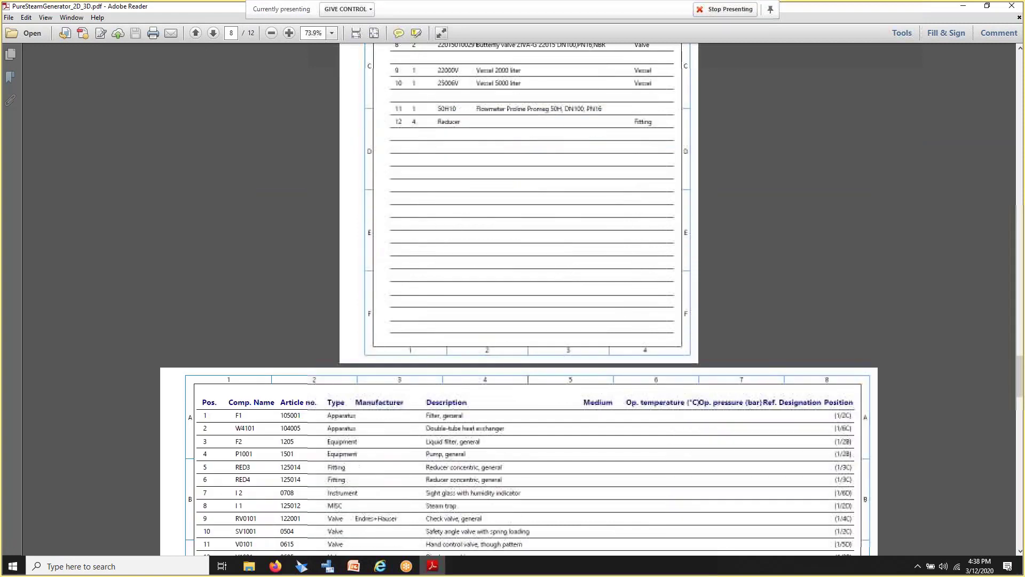
{"action": "scroll", "coordinate": [672, 327], "scroll_direction": "down", "scroll_amount": 13}
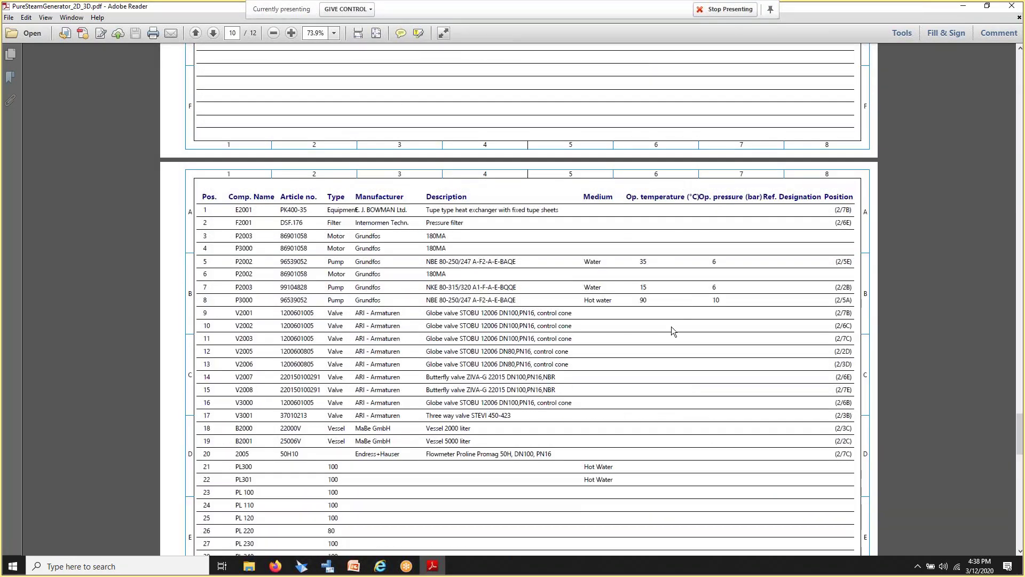
{"action": "left_click", "coordinate": [245, 351]}
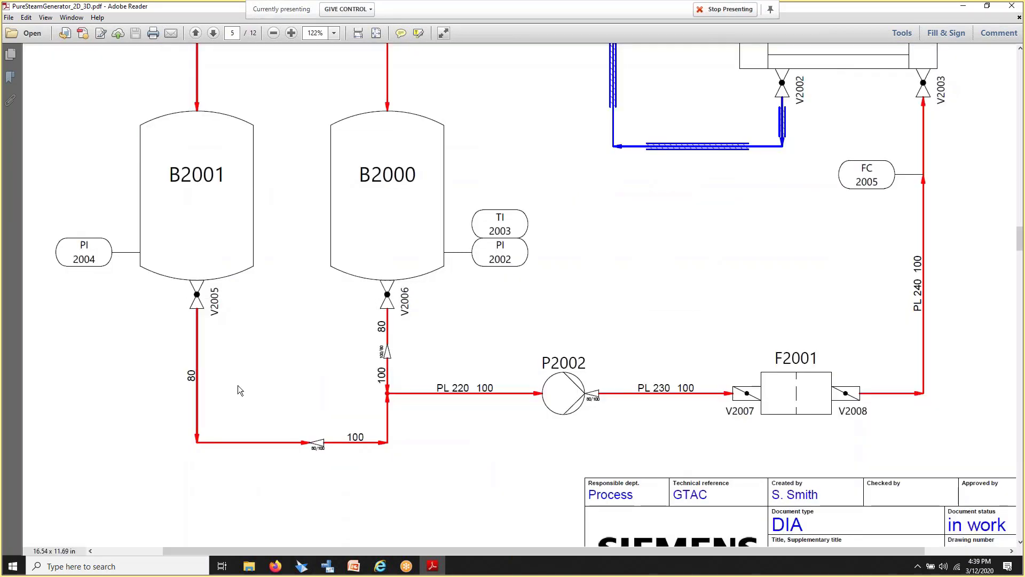
Step: Review the bill of material pages again, then close the PDF to return to Solid Edge P&ID
{"action": "scroll", "coordinate": [240, 344], "scroll_direction": "down", "scroll_amount": 3, "text": "ctrl"}
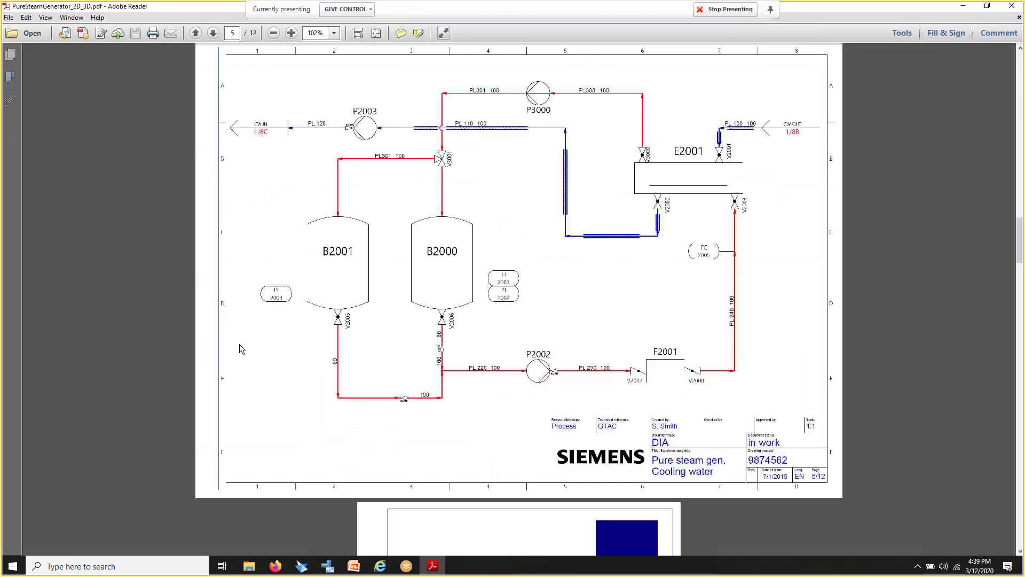
{"action": "scroll", "coordinate": [239, 344], "scroll_direction": "down", "scroll_amount": 15}
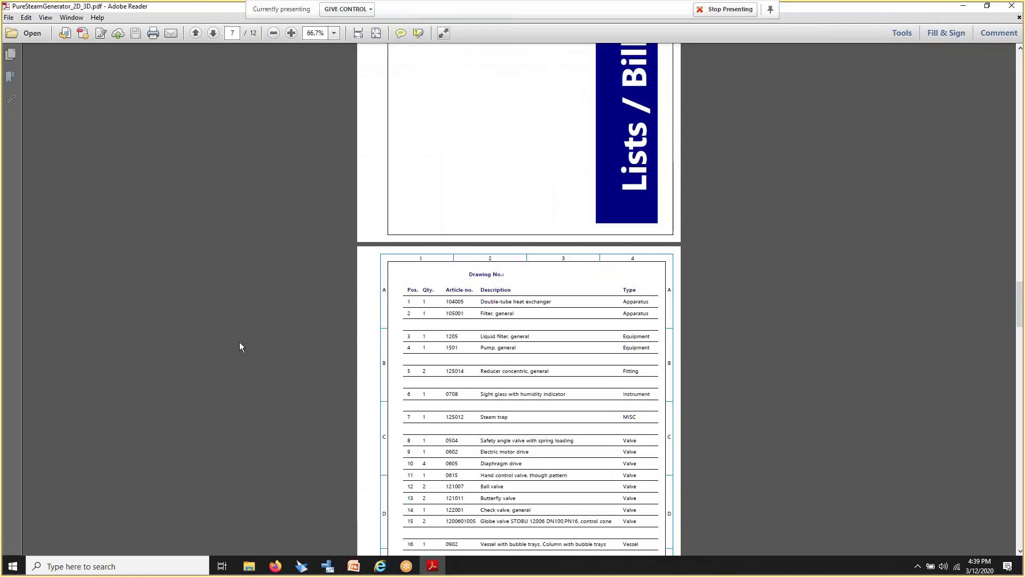
{"action": "scroll", "coordinate": [243, 340], "scroll_direction": "down", "scroll_amount": 1}
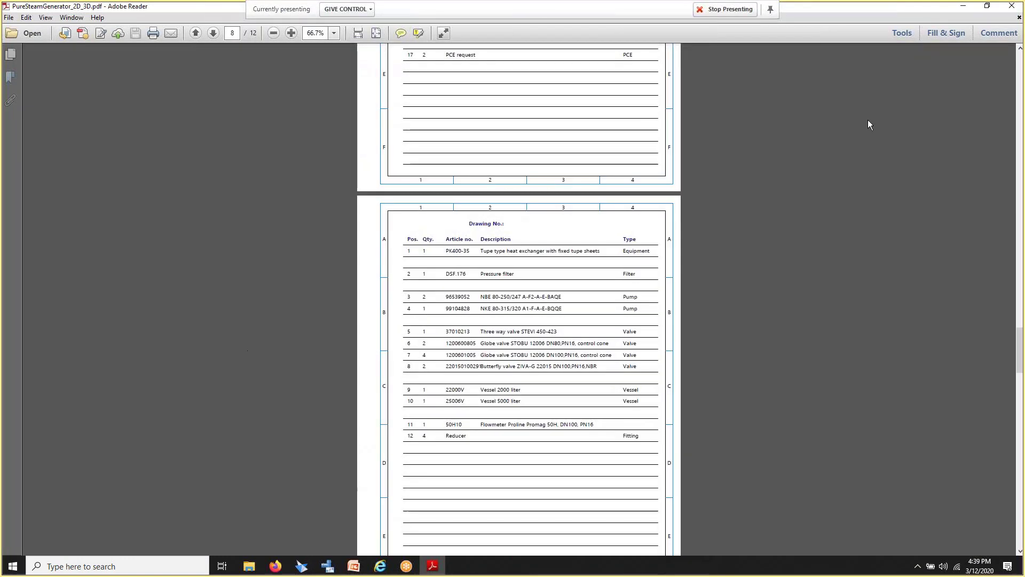
{"action": "left_click", "coordinate": [1015, 9]}
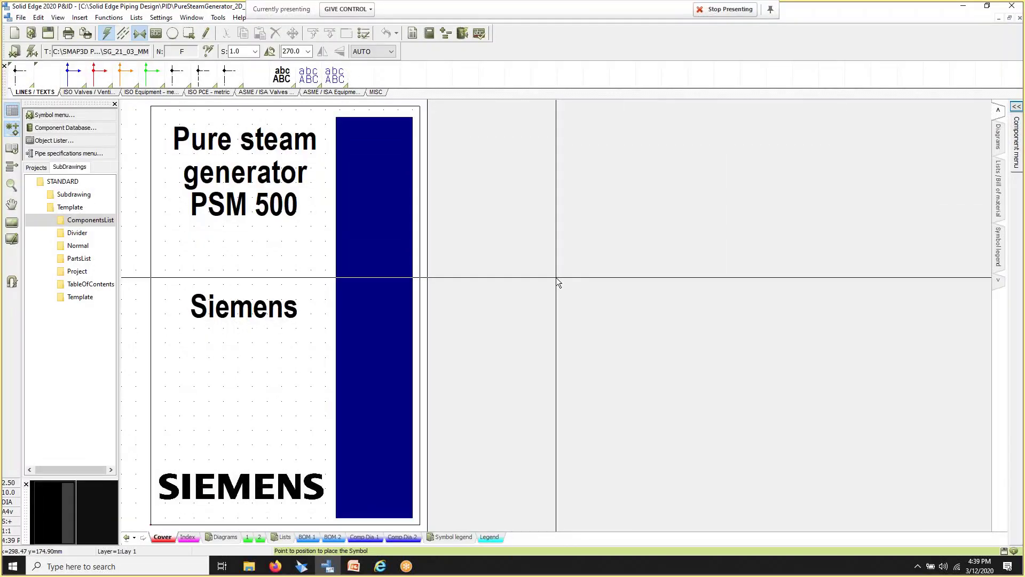
Step: Open the component data of valve V3000 on diagram page 2 and move the dialog clear of the valve
{"action": "left_click", "coordinate": [259, 536]}
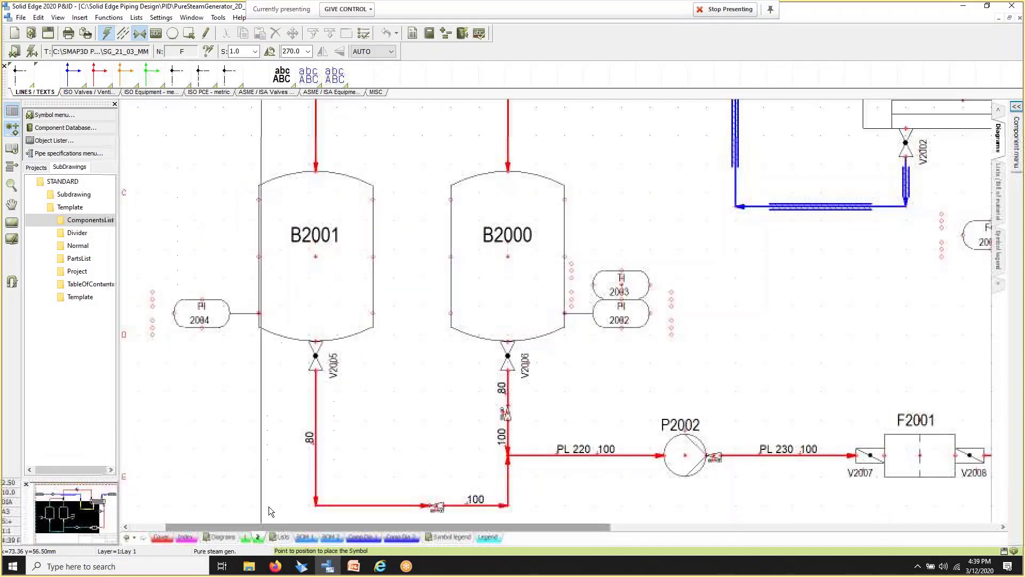
{"action": "scroll", "coordinate": [621, 303], "scroll_direction": "up", "scroll_amount": 5}
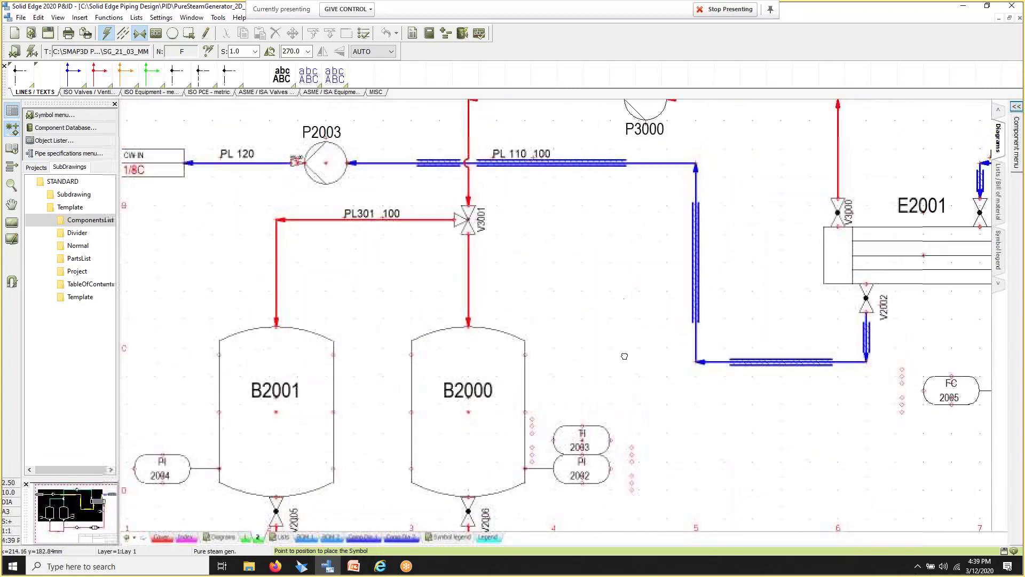
{"action": "scroll", "coordinate": [632, 368], "scroll_direction": "up", "scroll_amount": 1}
{"action": "scroll", "coordinate": [632, 368], "scroll_direction": "right", "scroll_amount": 3}
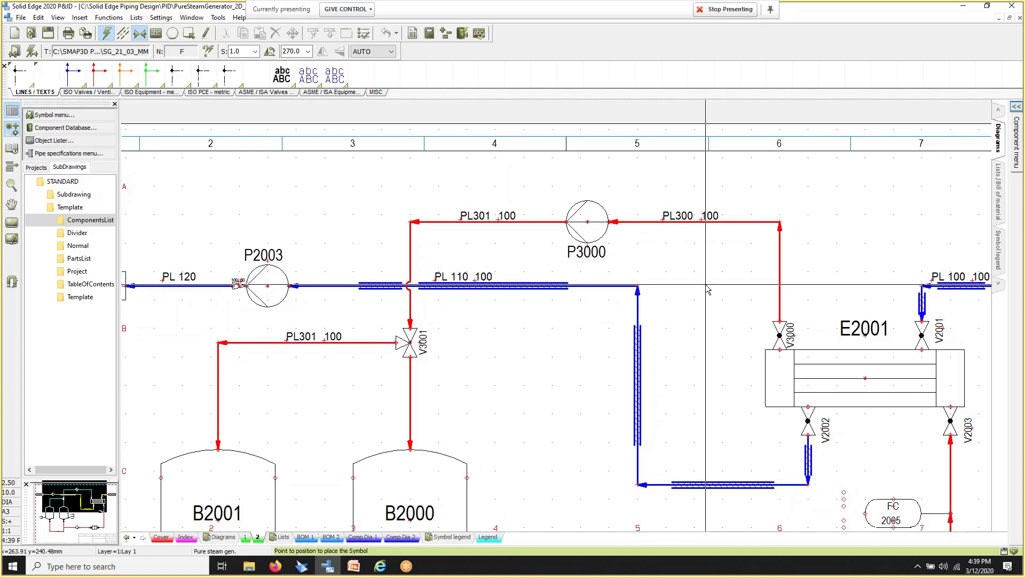
{"action": "left_click", "coordinate": [780, 335]}
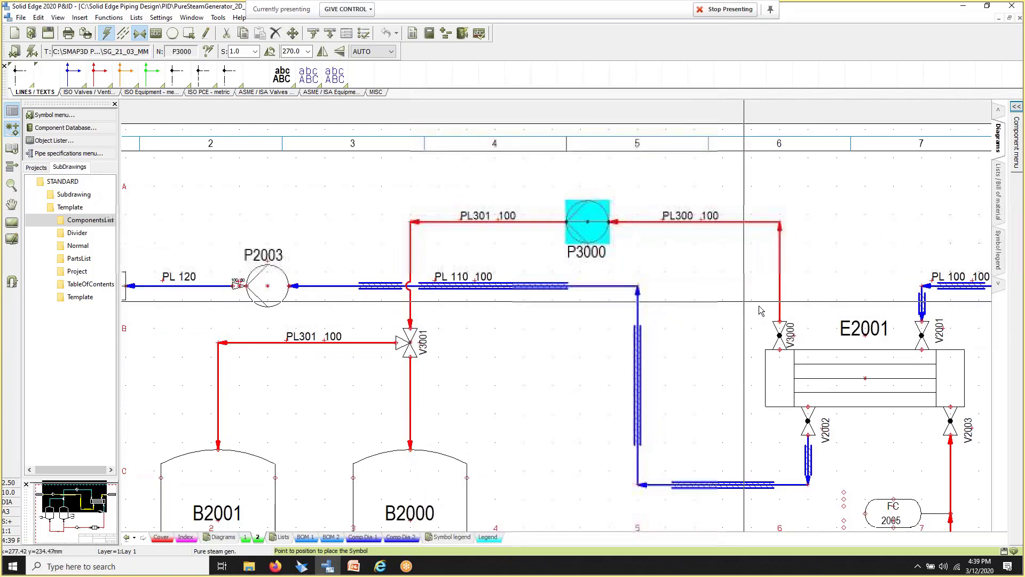
{"action": "double_click", "coordinate": [778, 337]}
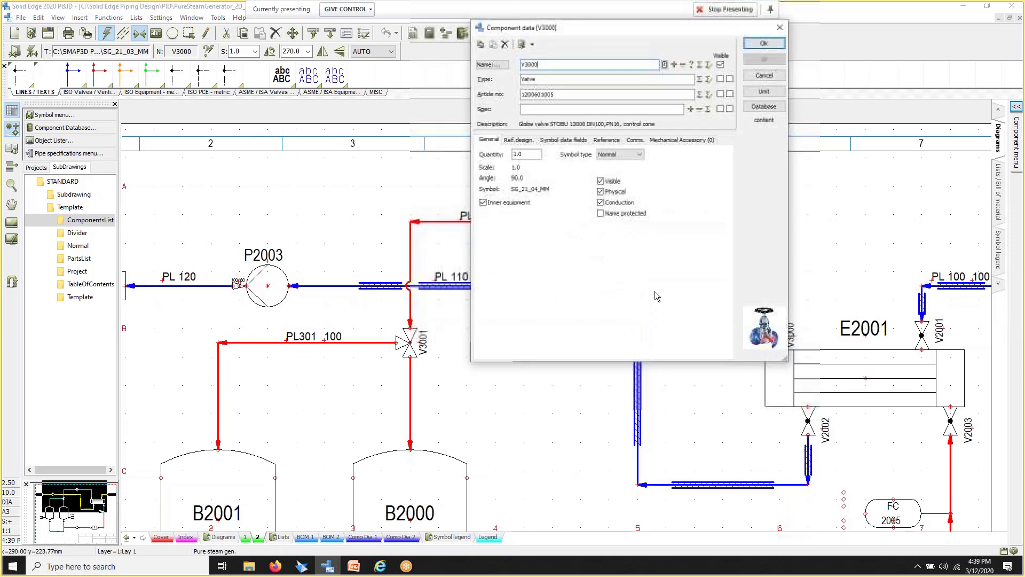
{"action": "left_click_drag", "start_coordinate": [594, 27], "coordinate": [329, 112]}
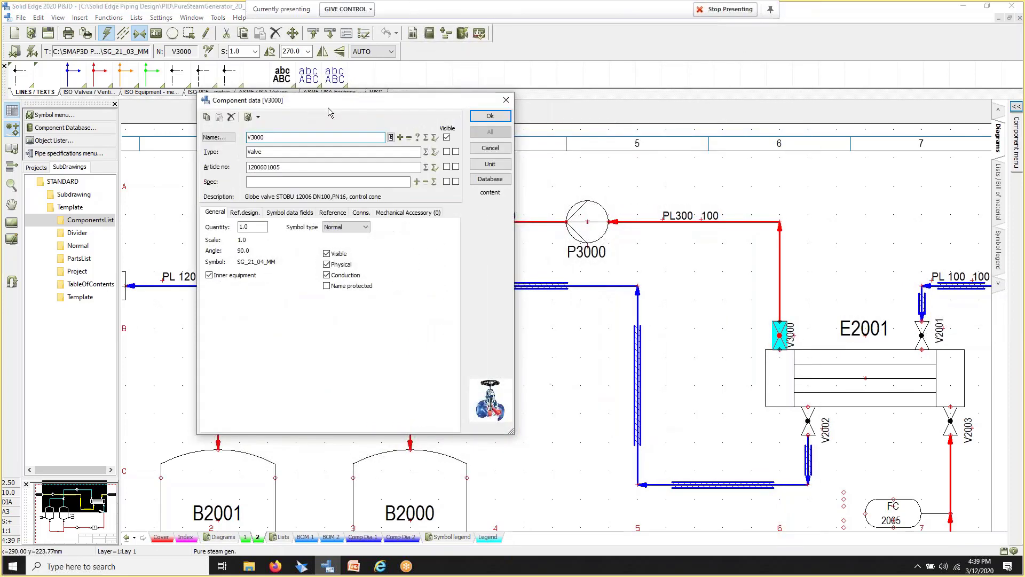
Step: Open valve V3000's linked INFO document, look through the ARI-STOBU data sheet's drawings and dimension tables, and close it
{"action": "left_click", "coordinate": [259, 118]}
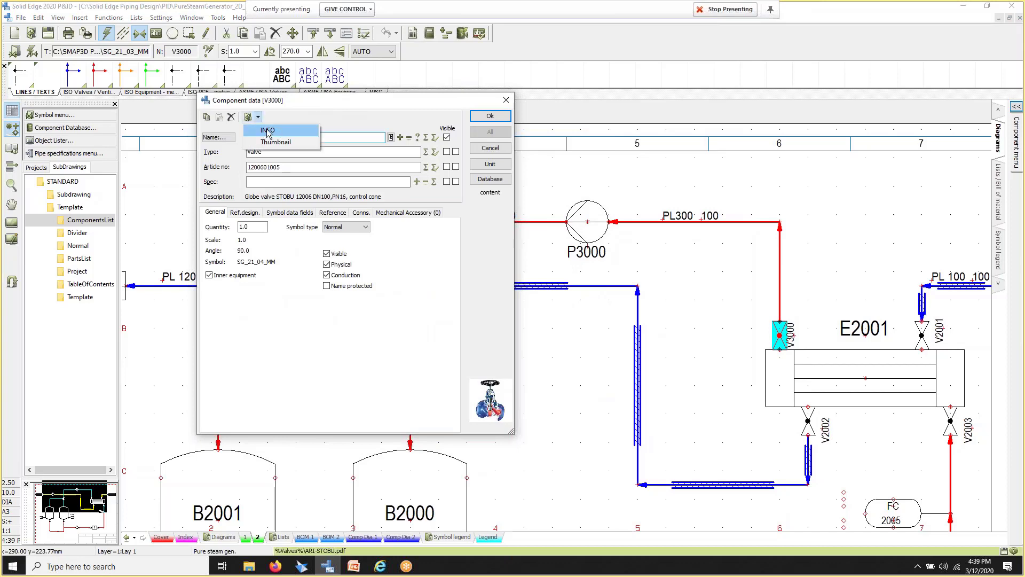
{"action": "left_click", "coordinate": [277, 132]}
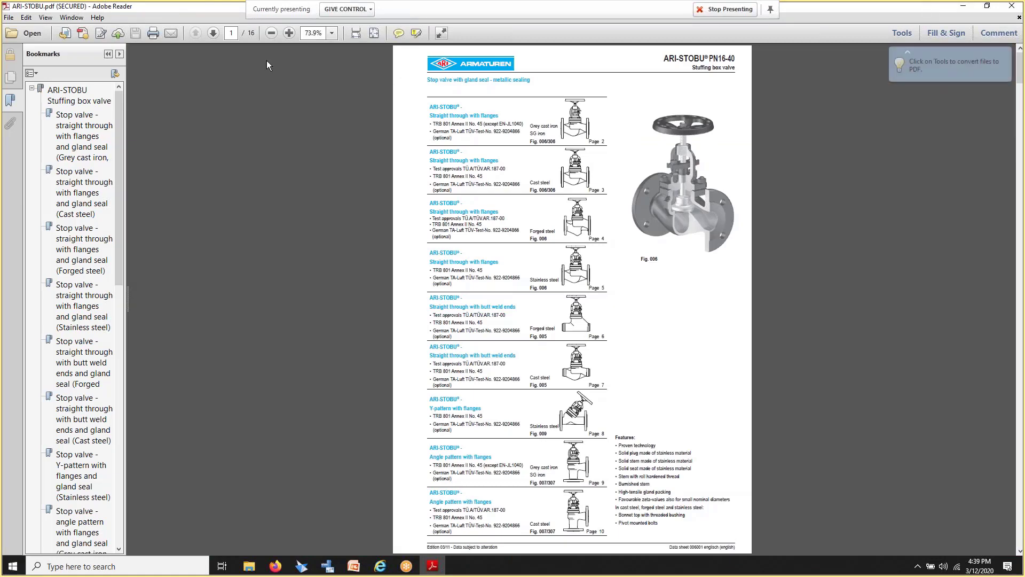
{"action": "scroll", "coordinate": [390, 194], "scroll_direction": "down", "scroll_amount": 1}
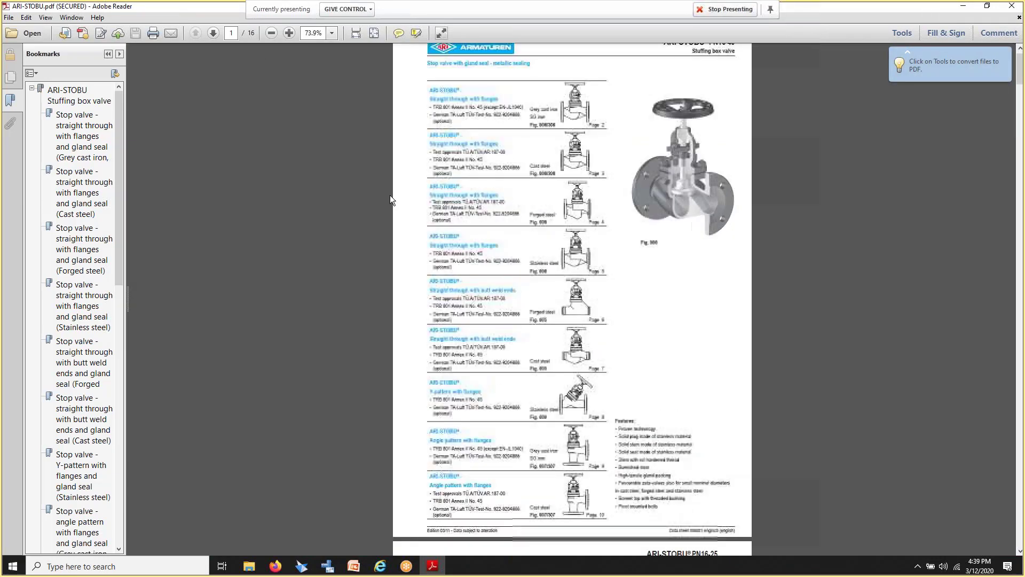
{"action": "scroll", "coordinate": [390, 194], "scroll_direction": "up", "scroll_amount": 2, "text": "ctrl"}
{"action": "scroll", "coordinate": [597, 204], "scroll_direction": "down", "scroll_amount": 15}
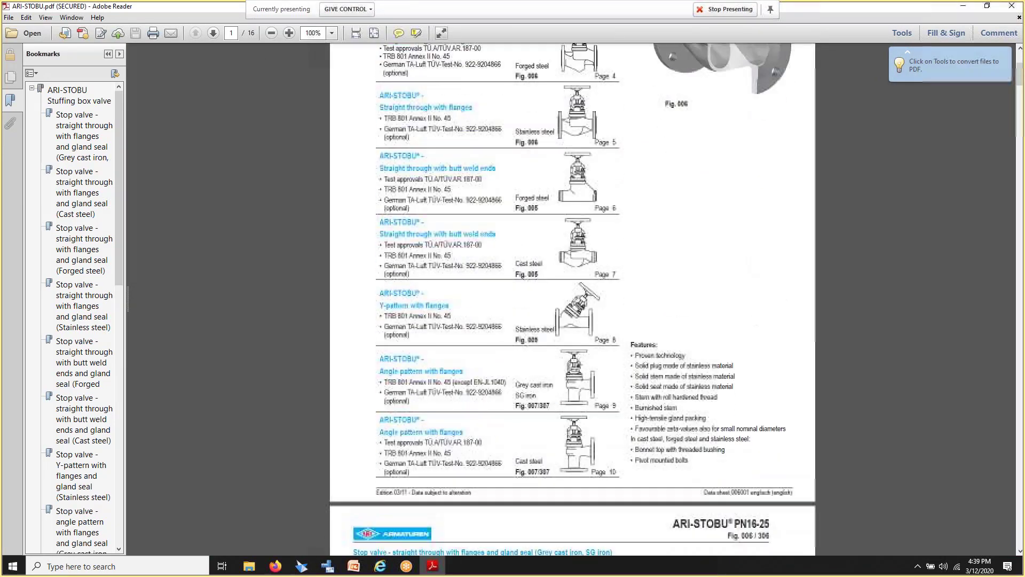
{"action": "scroll", "coordinate": [455, 190], "scroll_direction": "up", "scroll_amount": 5}
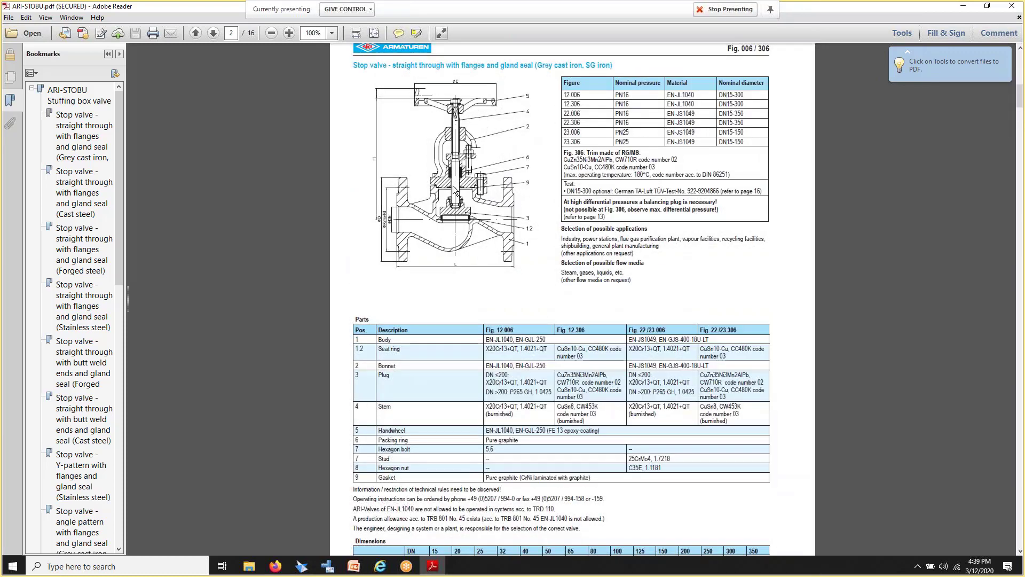
{"action": "scroll", "coordinate": [589, 271], "scroll_direction": "down", "scroll_amount": 16}
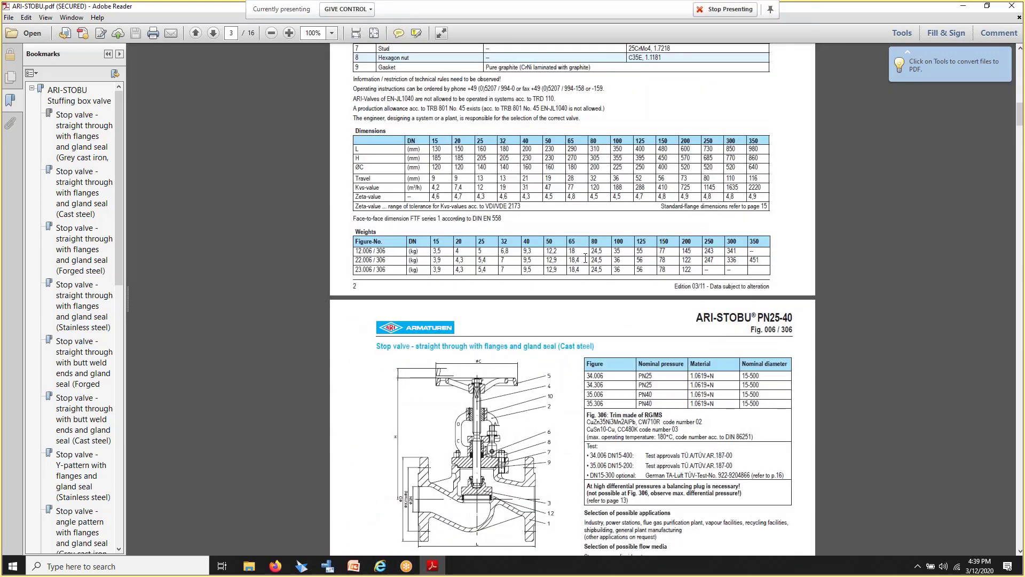
{"action": "left_click", "coordinate": [1011, 9]}
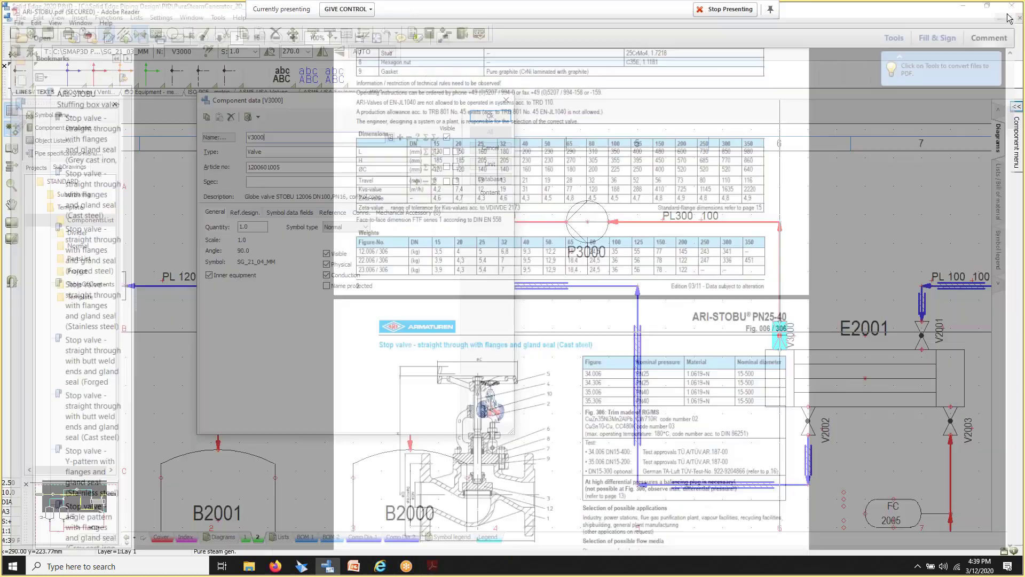
Step: Check the documents linked to valve V3000, including the Thumbnail entry, and reposition its component data dialog
{"action": "left_click", "coordinate": [257, 117]}
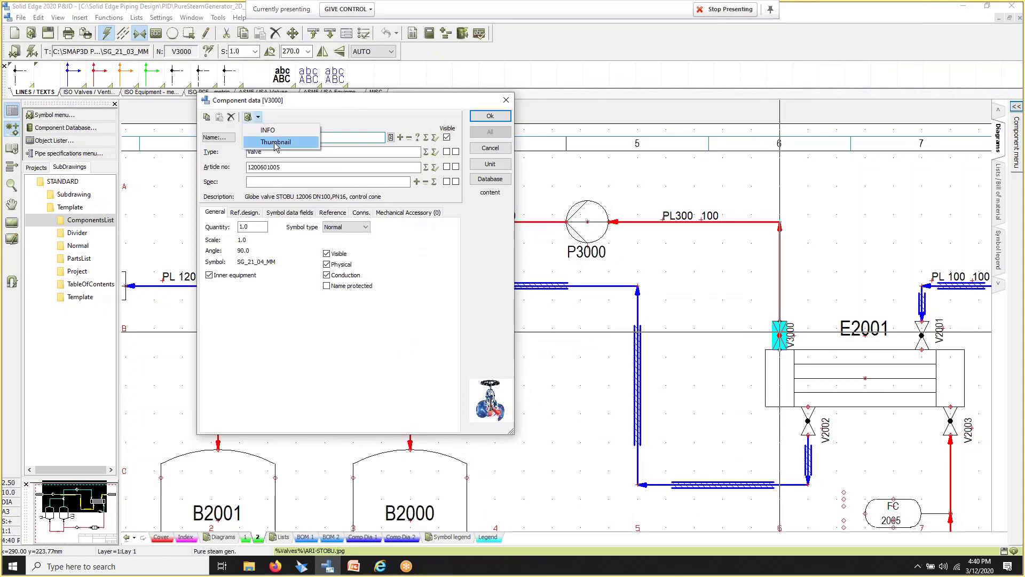
{"action": "left_click", "coordinate": [348, 104]}
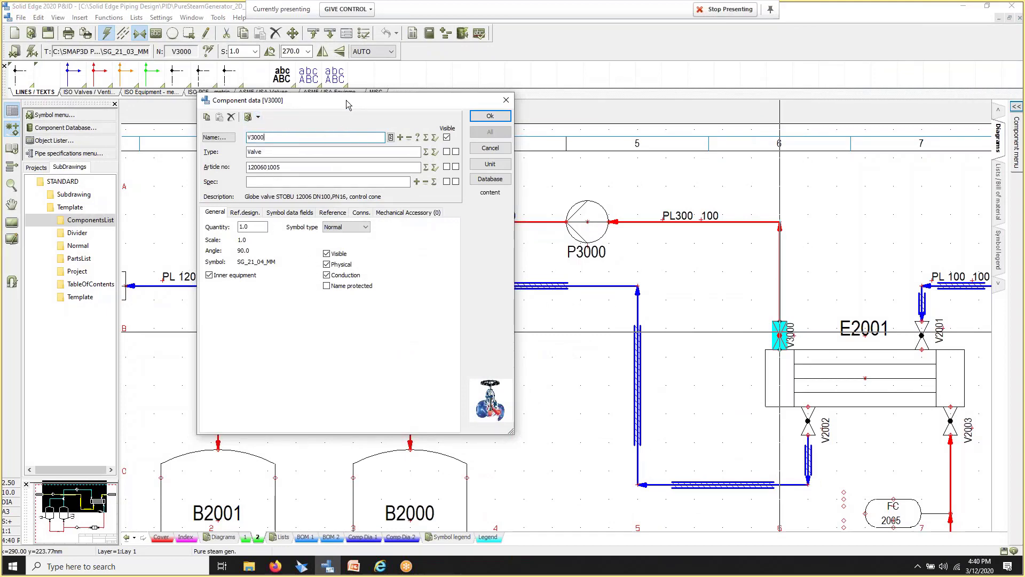
{"action": "left_click_drag", "start_coordinate": [348, 104], "coordinate": [560, 109]}
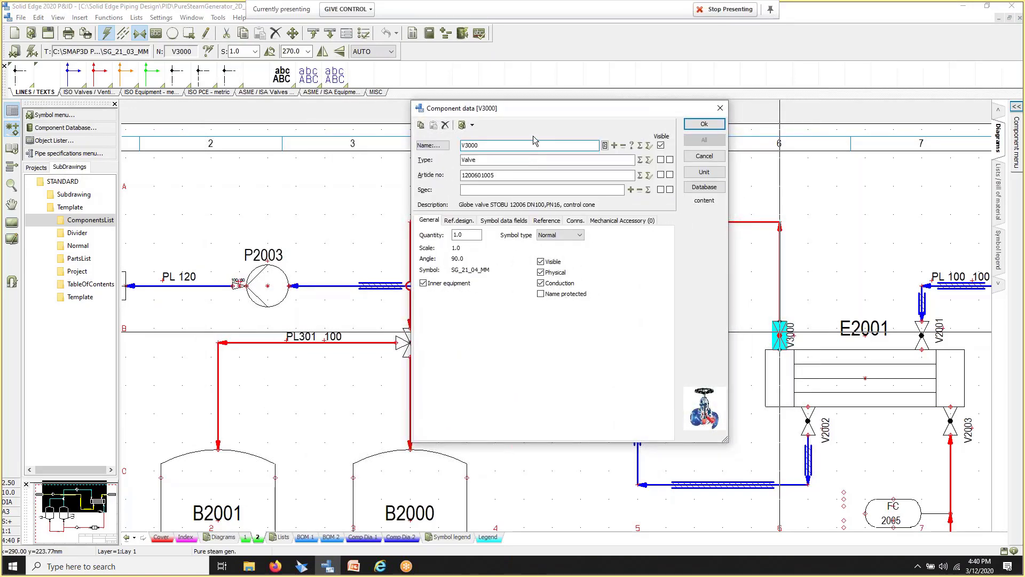
Step: Close valve V3000's component data and open the components list file export from the Comp Dia 1 page
{"action": "left_click", "coordinate": [721, 110]}
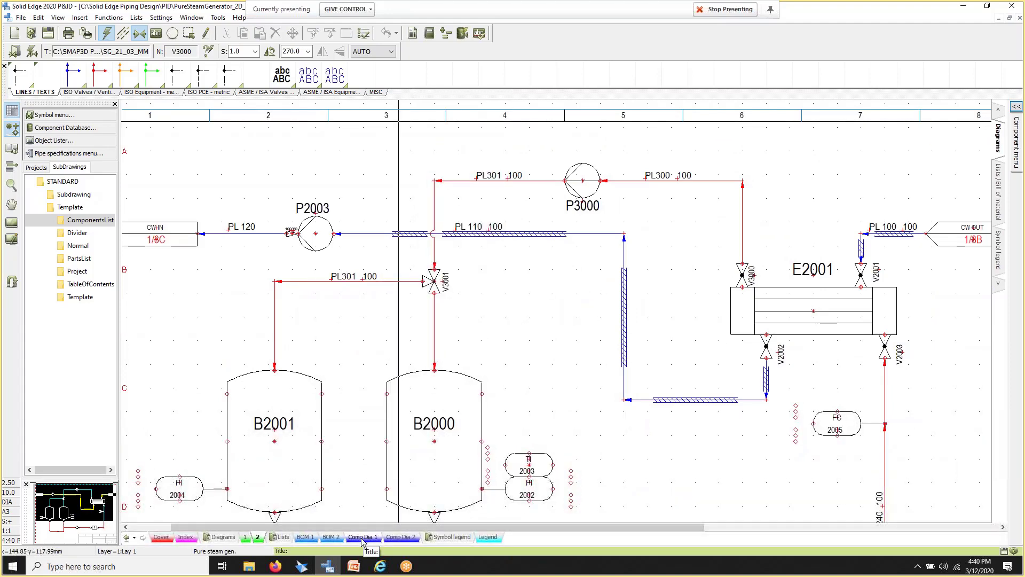
{"action": "left_click", "coordinate": [362, 537]}
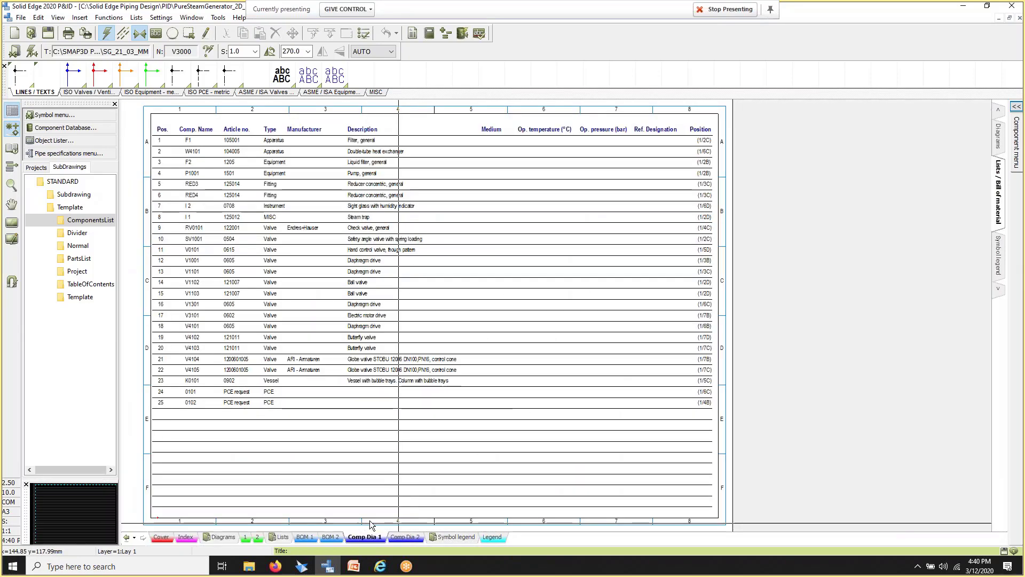
{"action": "left_click", "coordinate": [162, 19]}
{"action": "mouse_move", "coordinate": [136, 18]}
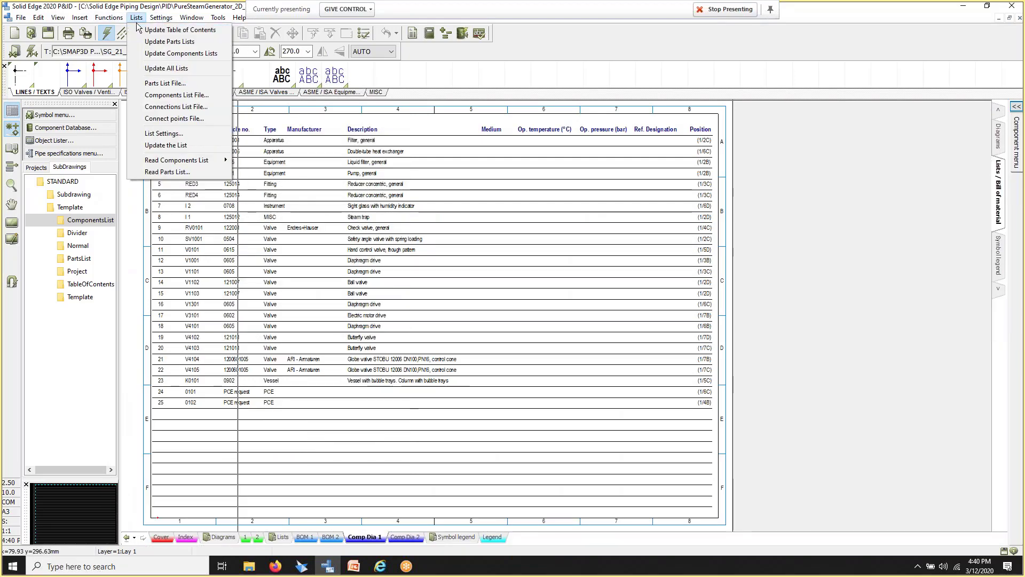
{"action": "left_click", "coordinate": [172, 97]}
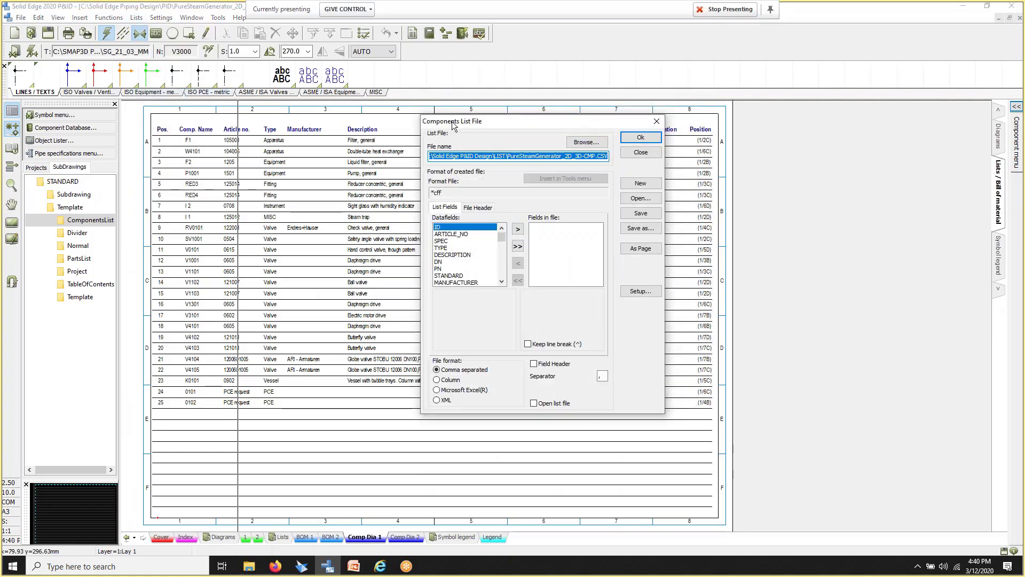
Step: Compare the comma-separated, column, Microsoft Excel and XML file formats for the components list file, and close it without saving the format
{"action": "left_click", "coordinate": [442, 371]}
{"action": "left_click", "coordinate": [437, 379]}
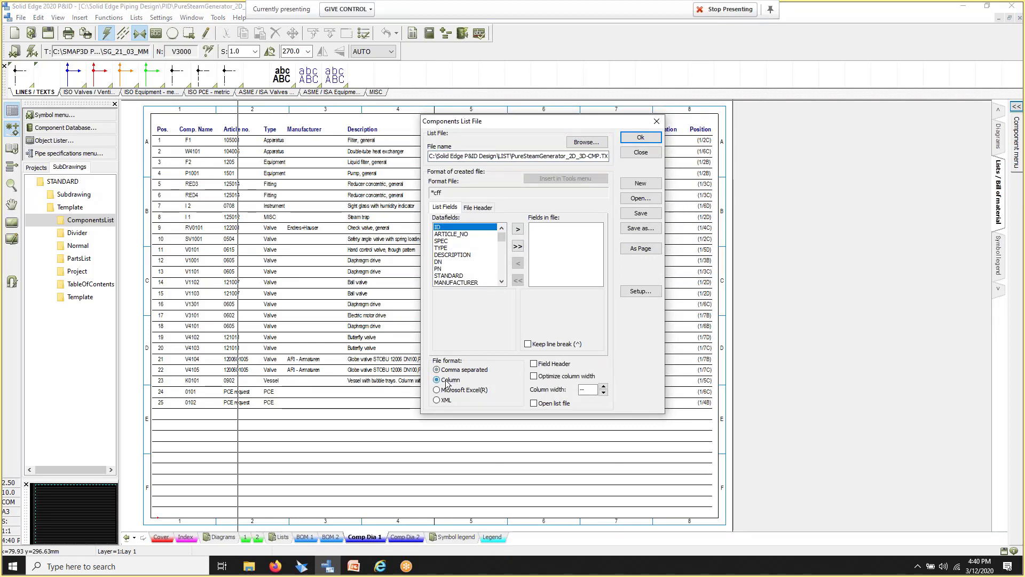
{"action": "left_click", "coordinate": [445, 393]}
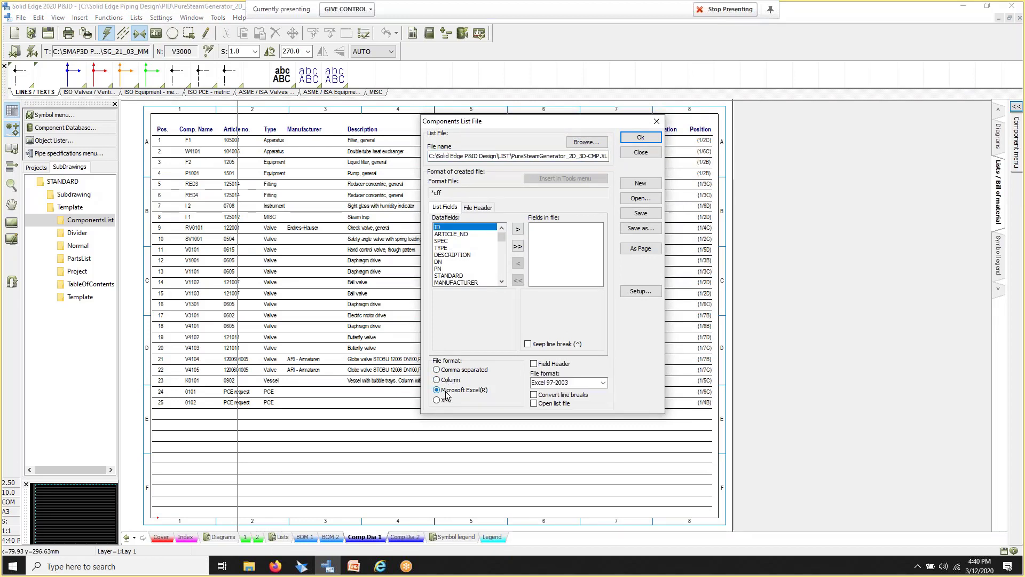
{"action": "left_click", "coordinate": [443, 404]}
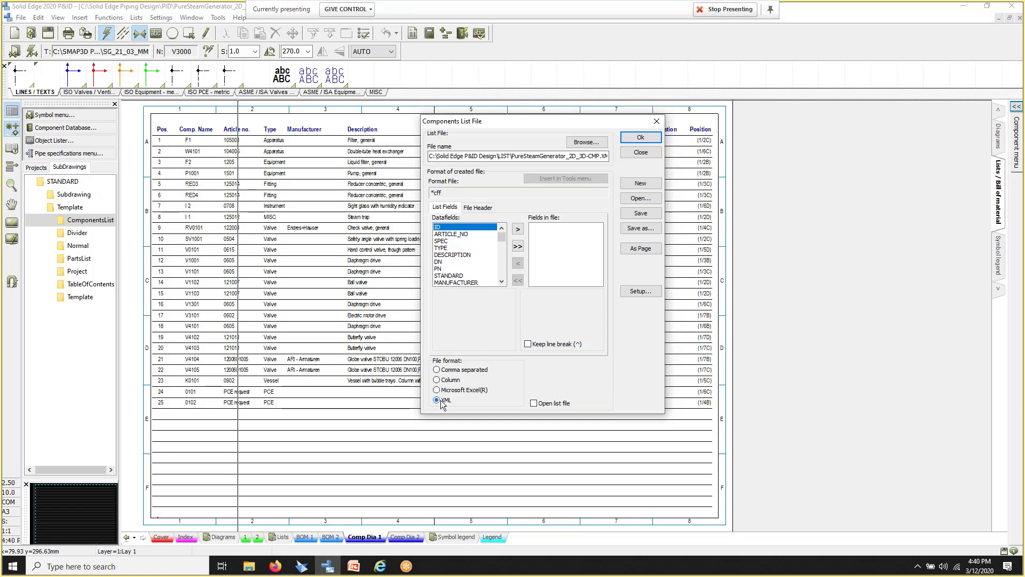
{"action": "left_click", "coordinate": [449, 390]}
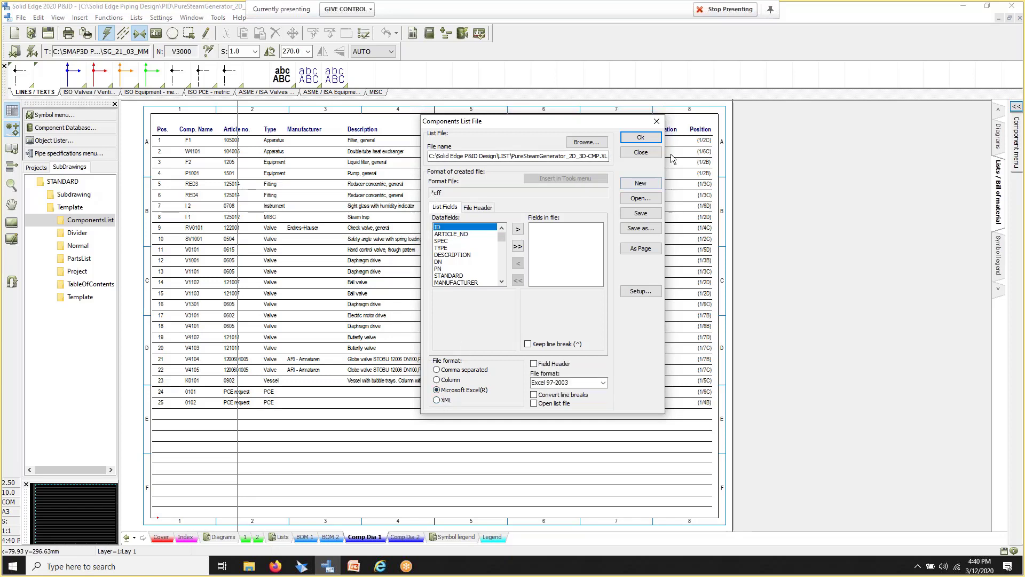
{"action": "left_click", "coordinate": [657, 121]}
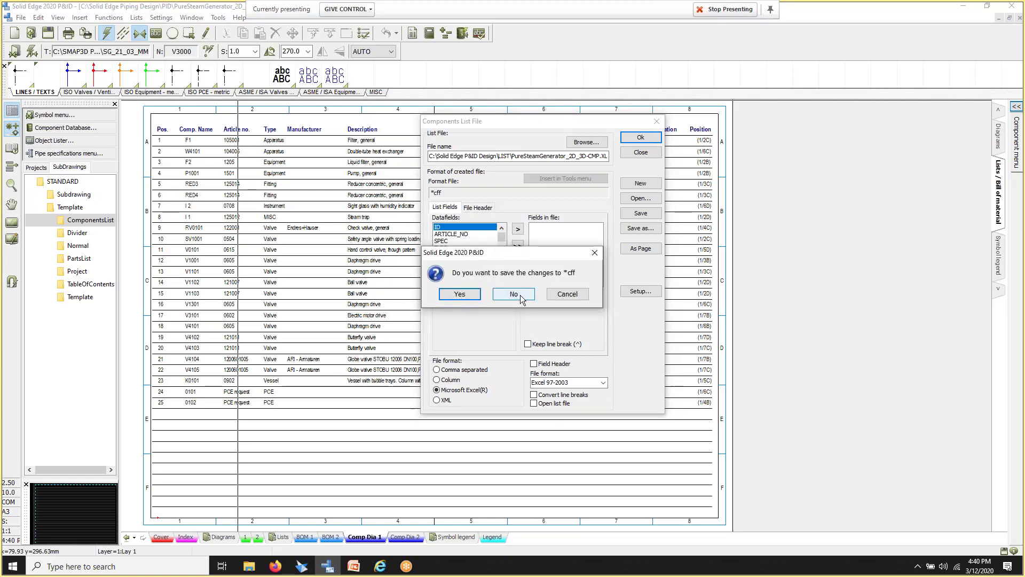
{"action": "left_click", "coordinate": [519, 296]}
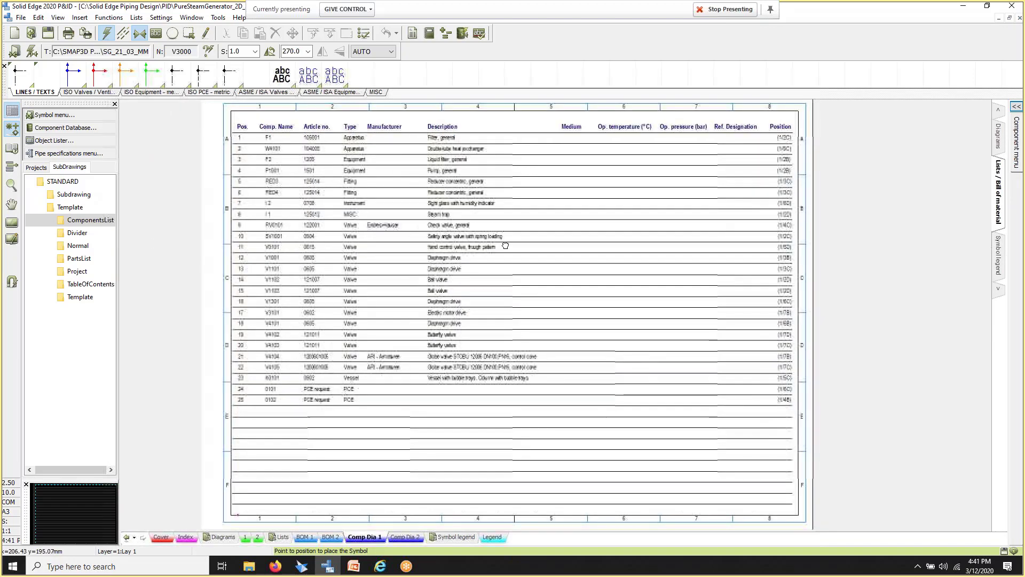
Step: View the symbol legend page and the Comp Dia 2 components list
{"action": "left_click", "coordinate": [490, 537]}
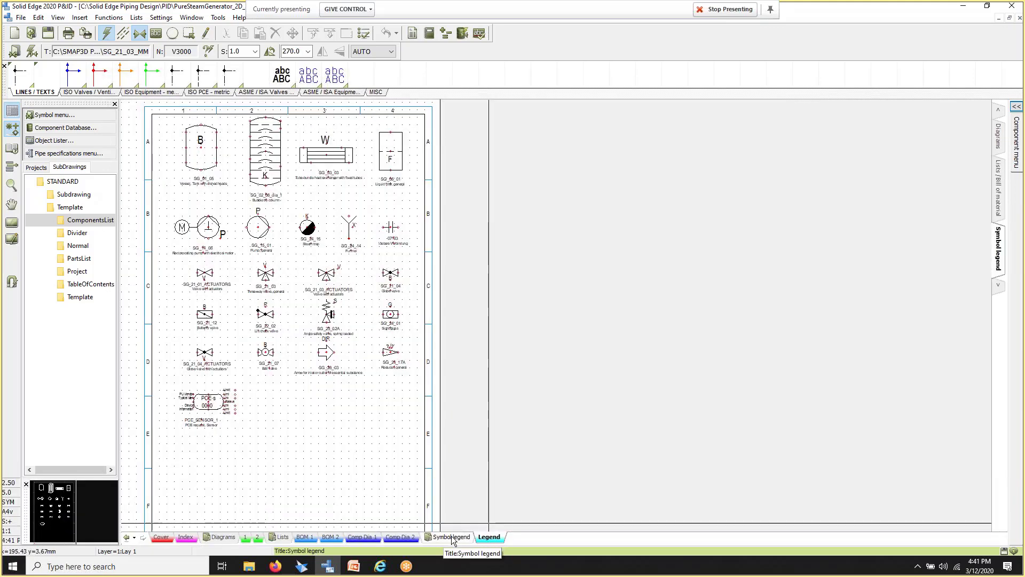
{"action": "left_click", "coordinate": [411, 539]}
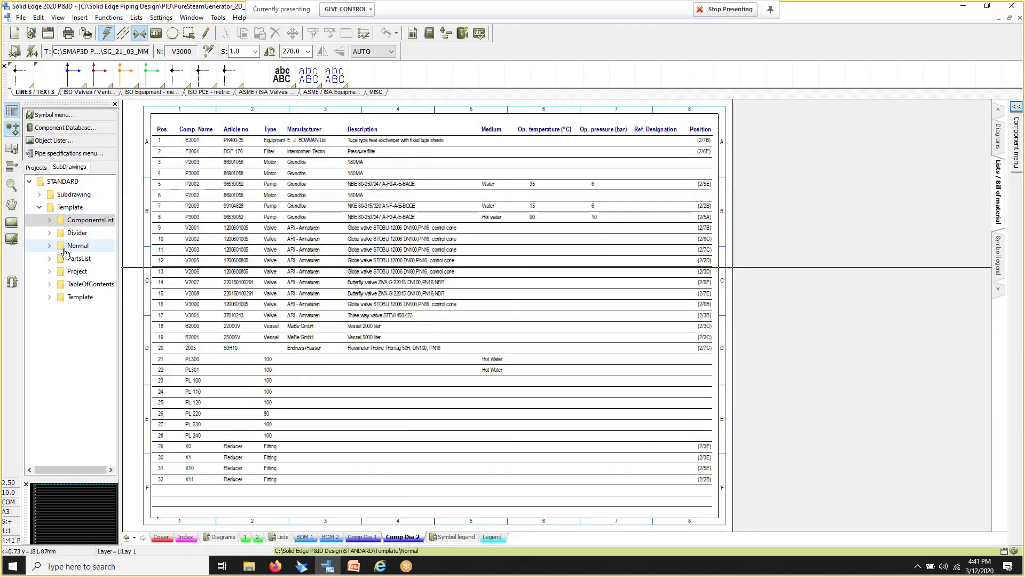
Step: Insert a vessel data sheet page after diagram page 2, using the ComponentsList template Vessel_Datasheet_EN_A4.STD
{"action": "left_click", "coordinate": [50, 220]}
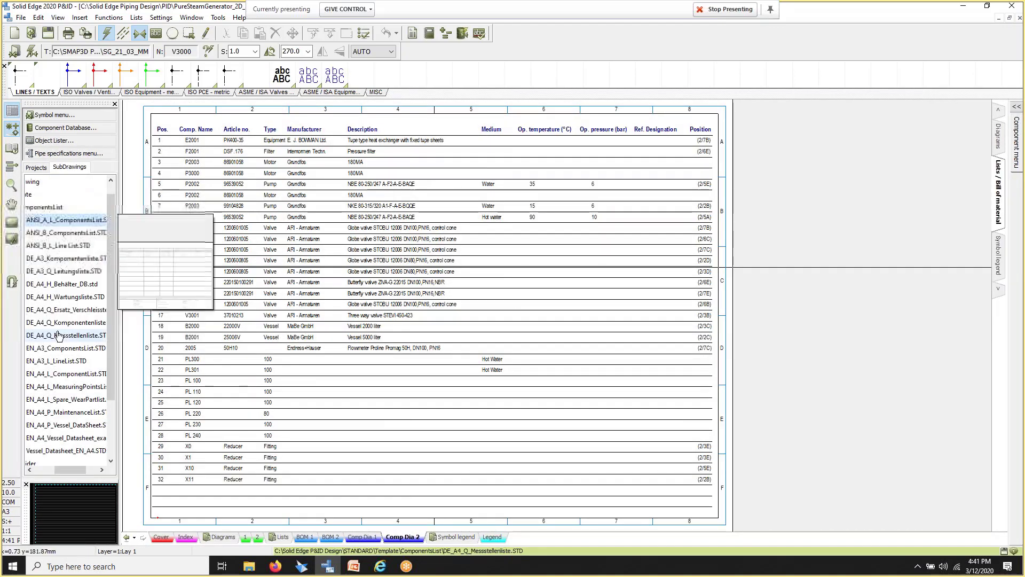
{"action": "left_click", "coordinate": [245, 538]}
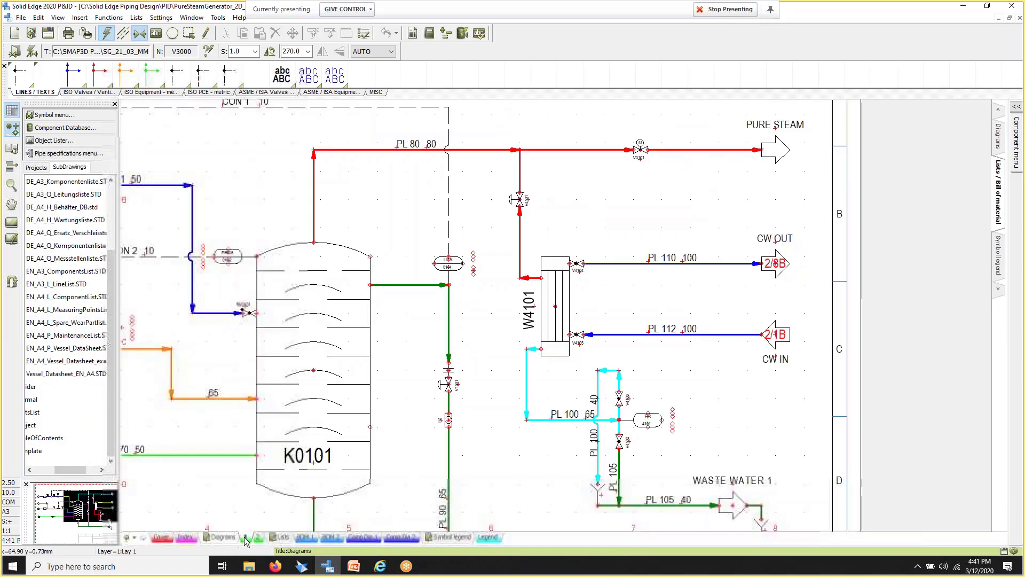
{"action": "scroll", "coordinate": [253, 386], "scroll_direction": "down", "scroll_amount": 5}
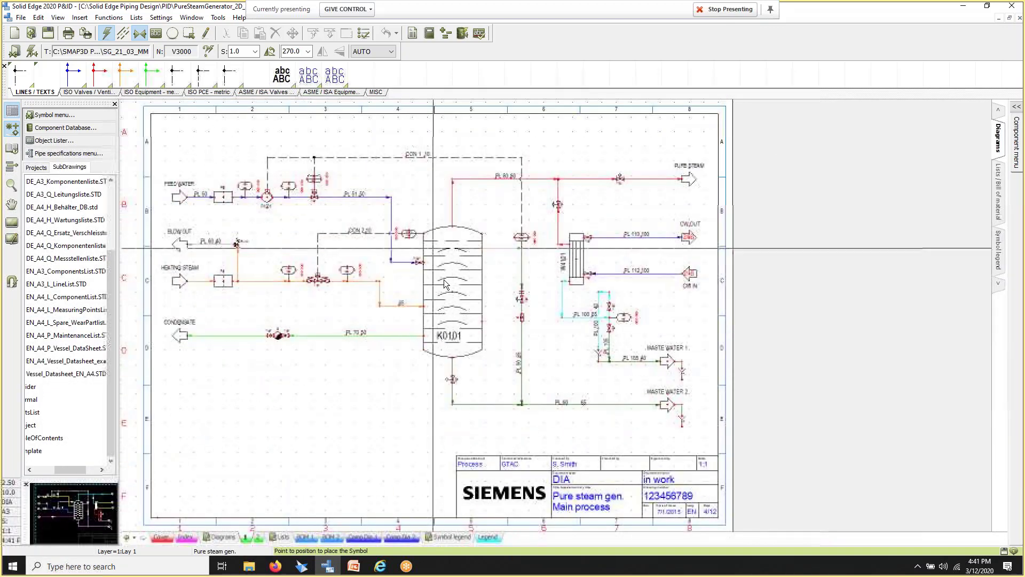
{"action": "left_click", "coordinate": [259, 536]}
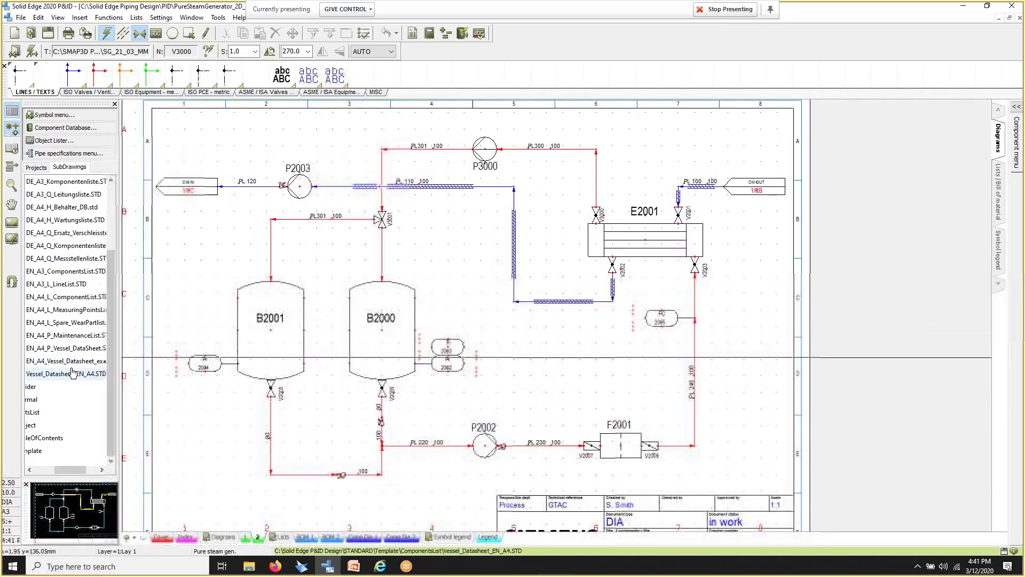
{"action": "left_click", "coordinate": [47, 375]}
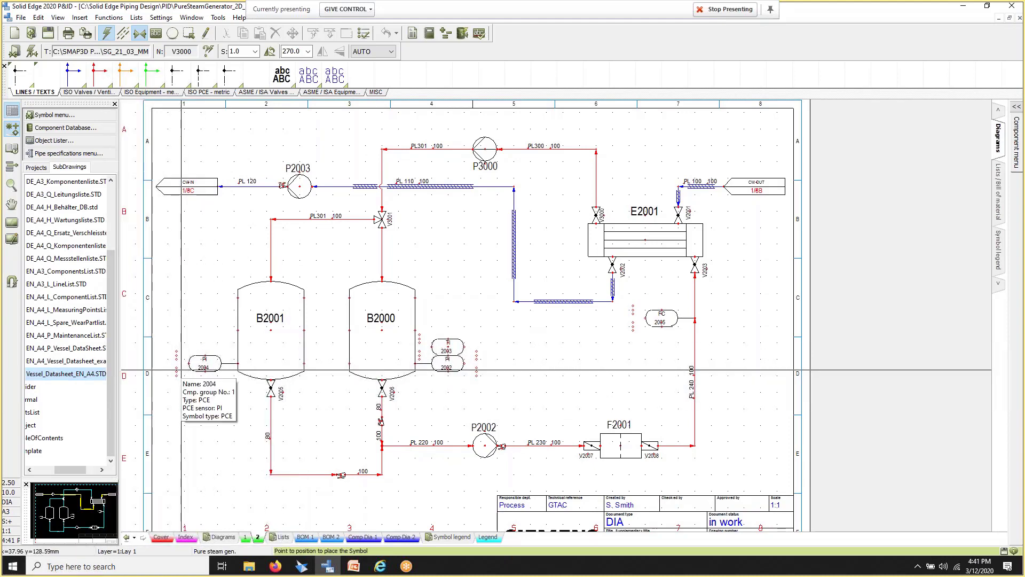
{"action": "double_click", "coordinate": [76, 373]}
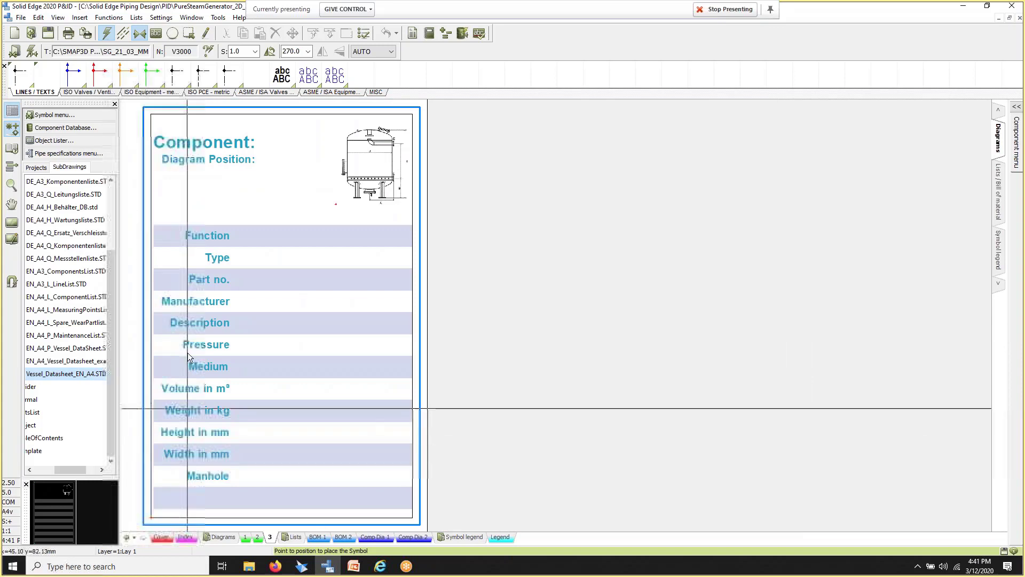
Step: Set the page number of the new vessel data sheet page to PV 1
{"action": "double_click", "coordinate": [271, 538]}
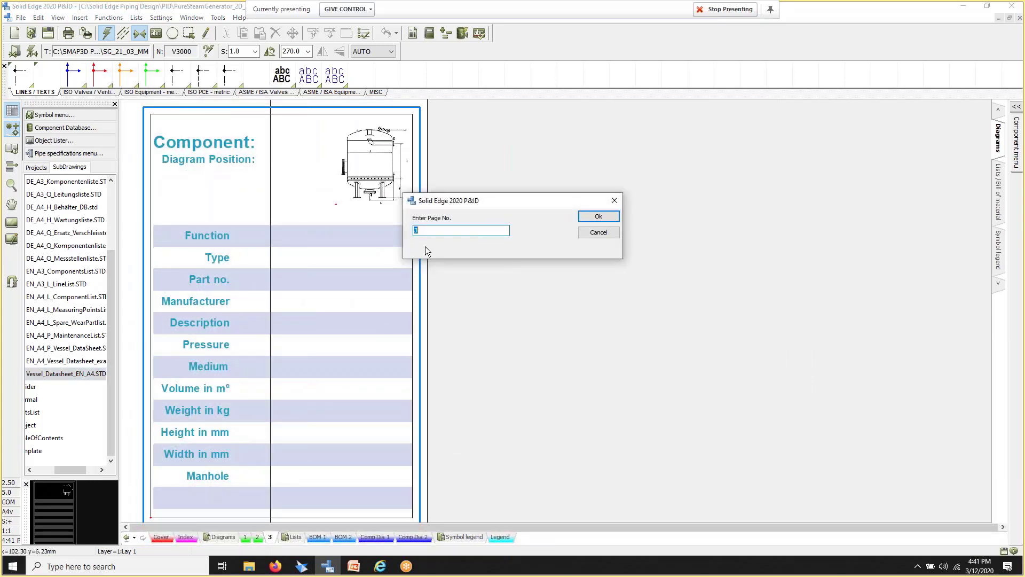
{"action": "type", "text": "PV 1"}
{"action": "left_click", "coordinate": [598, 216]}
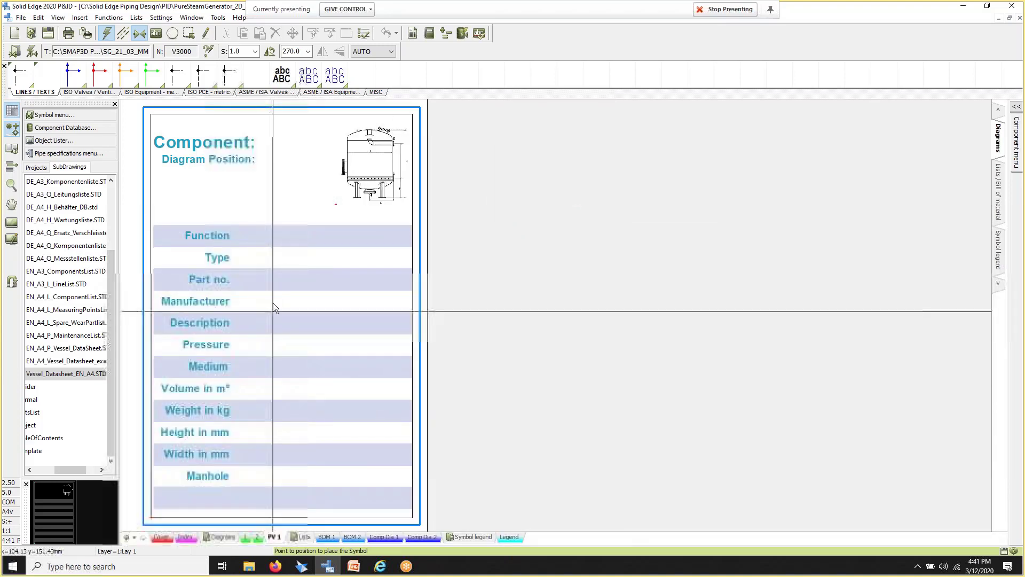
Step: Update all lists and insert all the missing pages so the vessel data sheets are filled in
{"action": "left_click", "coordinate": [136, 17]}
{"action": "left_click", "coordinate": [169, 68]}
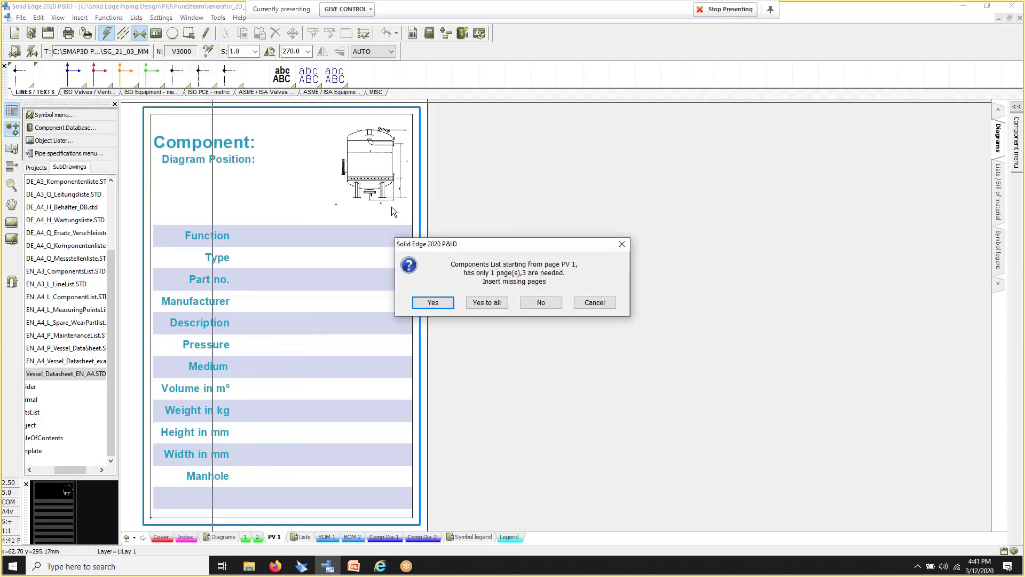
{"action": "left_click", "coordinate": [485, 305]}
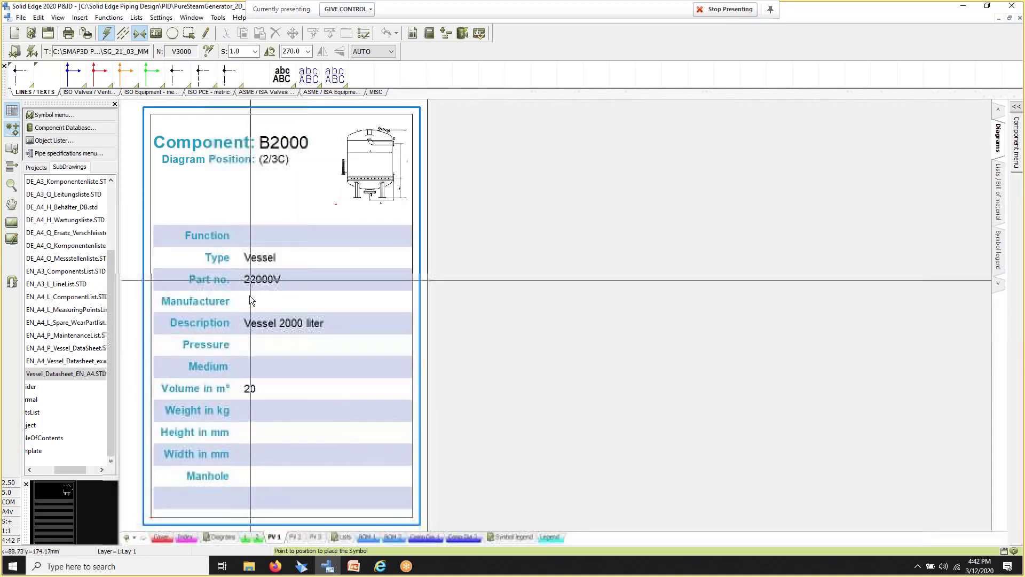
Step: Look through vessel data sheet pages PV 1, PV 2 and PV 3, and check vessel B2000 on diagram page 2
{"action": "left_click", "coordinate": [295, 536]}
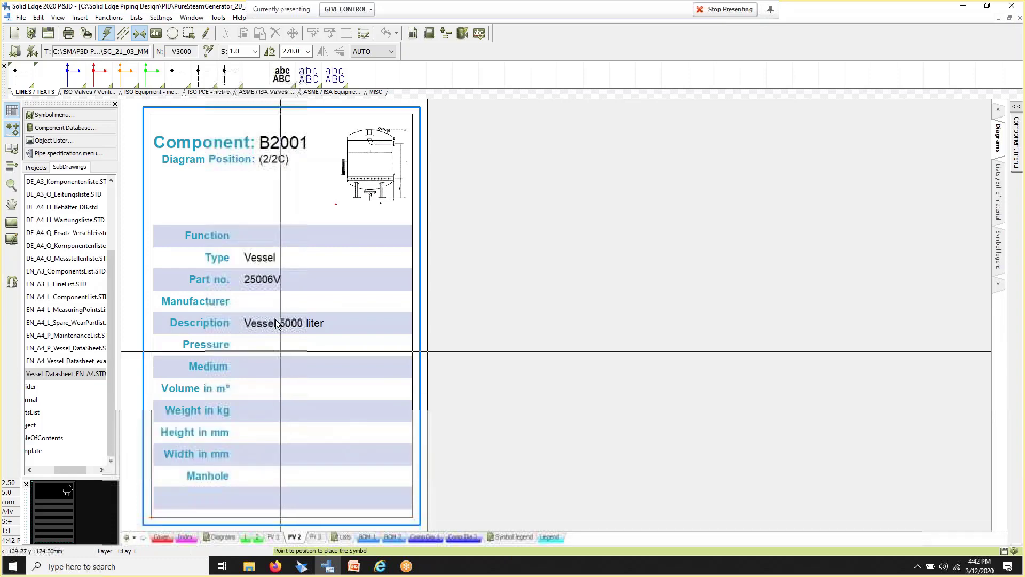
{"action": "left_click", "coordinate": [274, 537]}
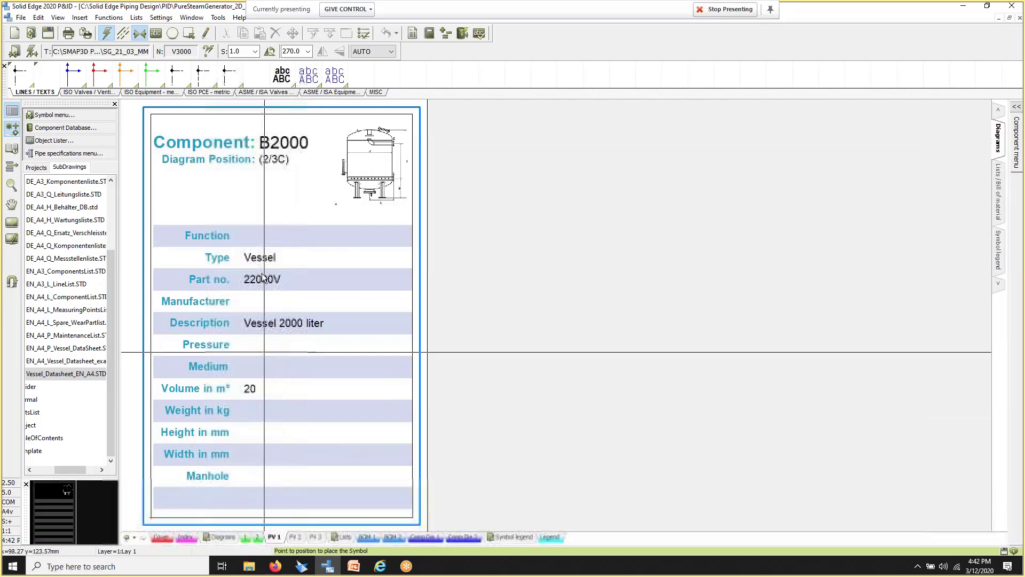
{"action": "left_click", "coordinate": [293, 538]}
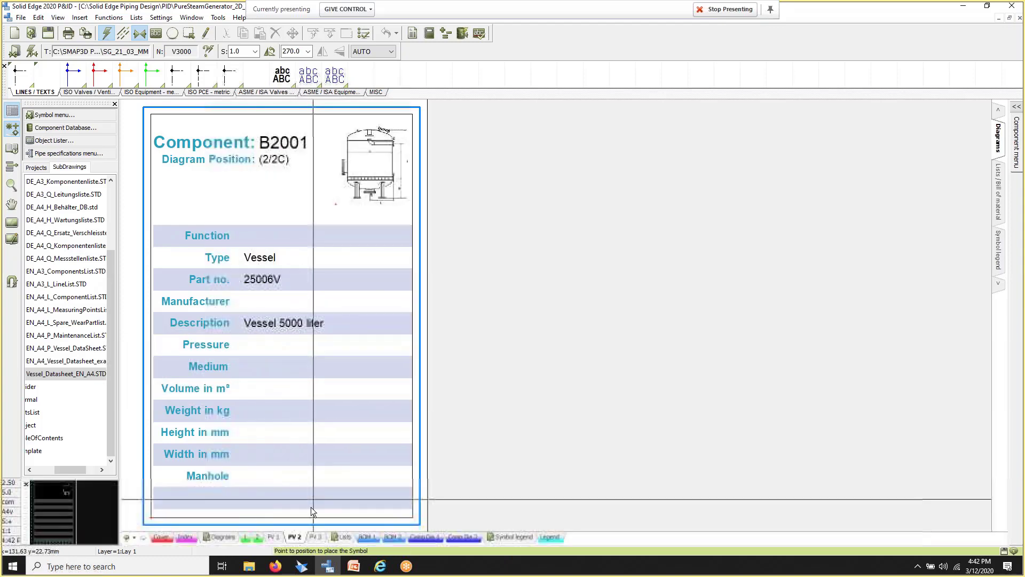
{"action": "left_click", "coordinate": [315, 537]}
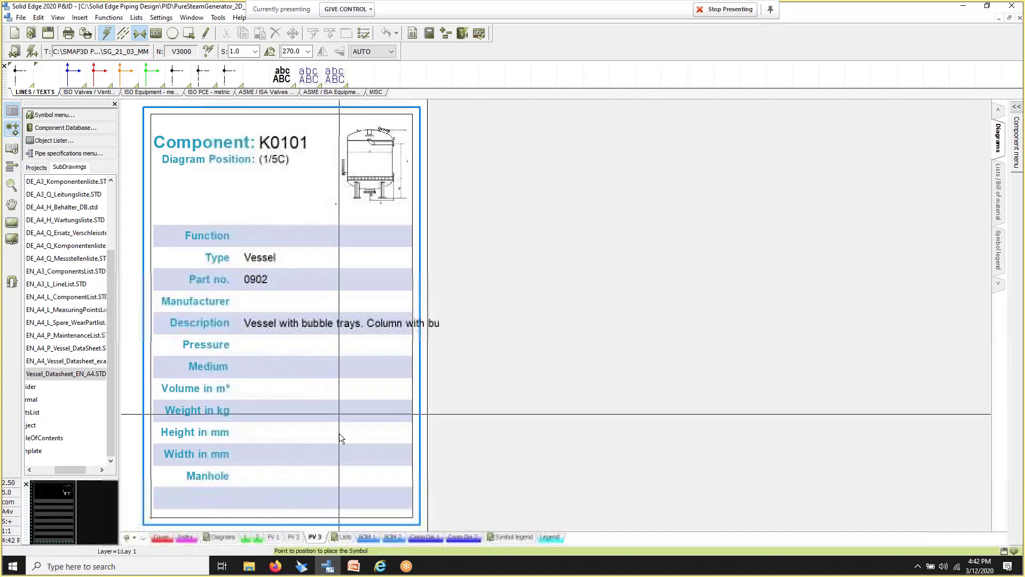
{"action": "left_click", "coordinate": [271, 537]}
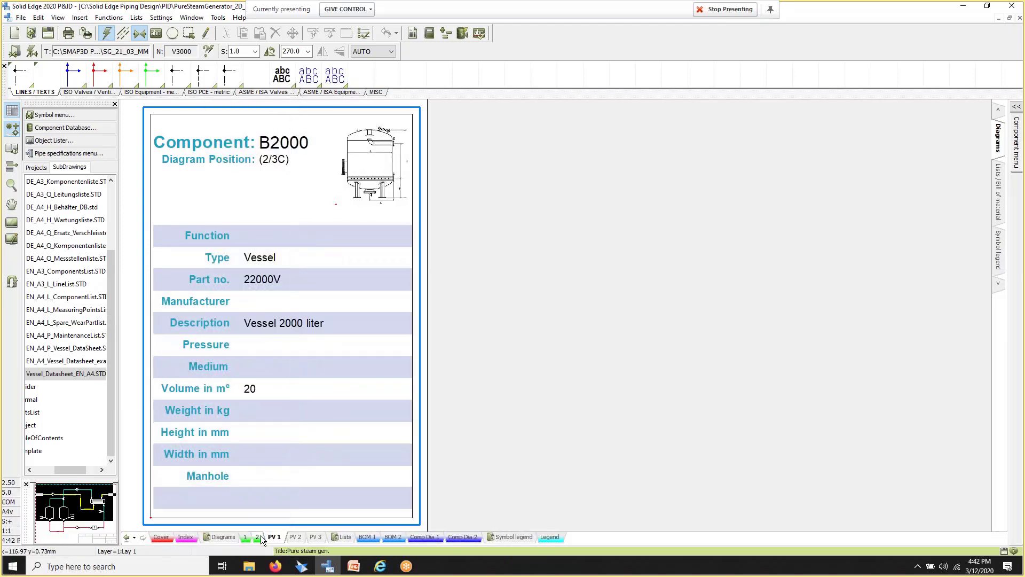
{"action": "left_click", "coordinate": [259, 536]}
{"action": "mouse_move", "coordinate": [415, 424]}
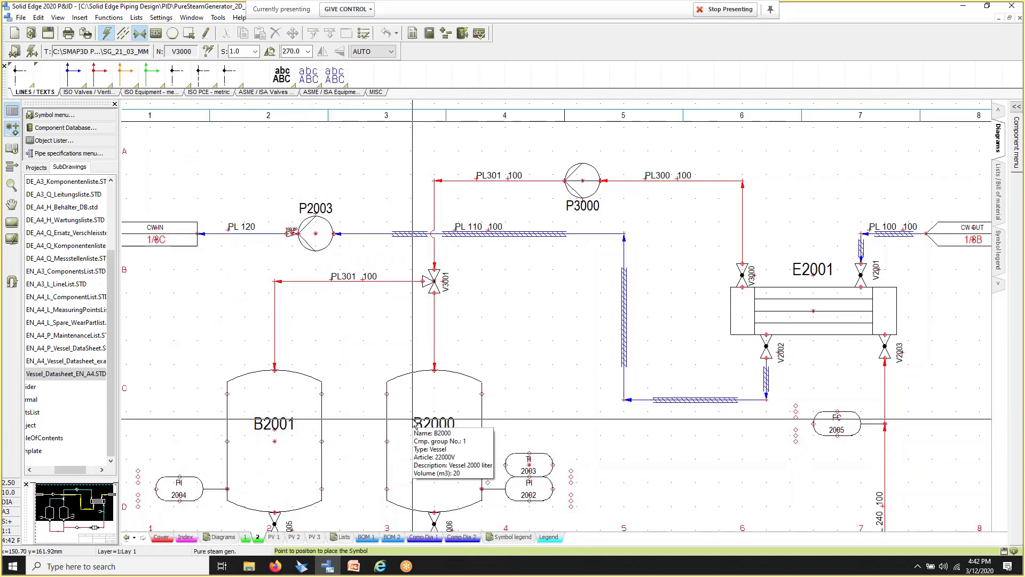